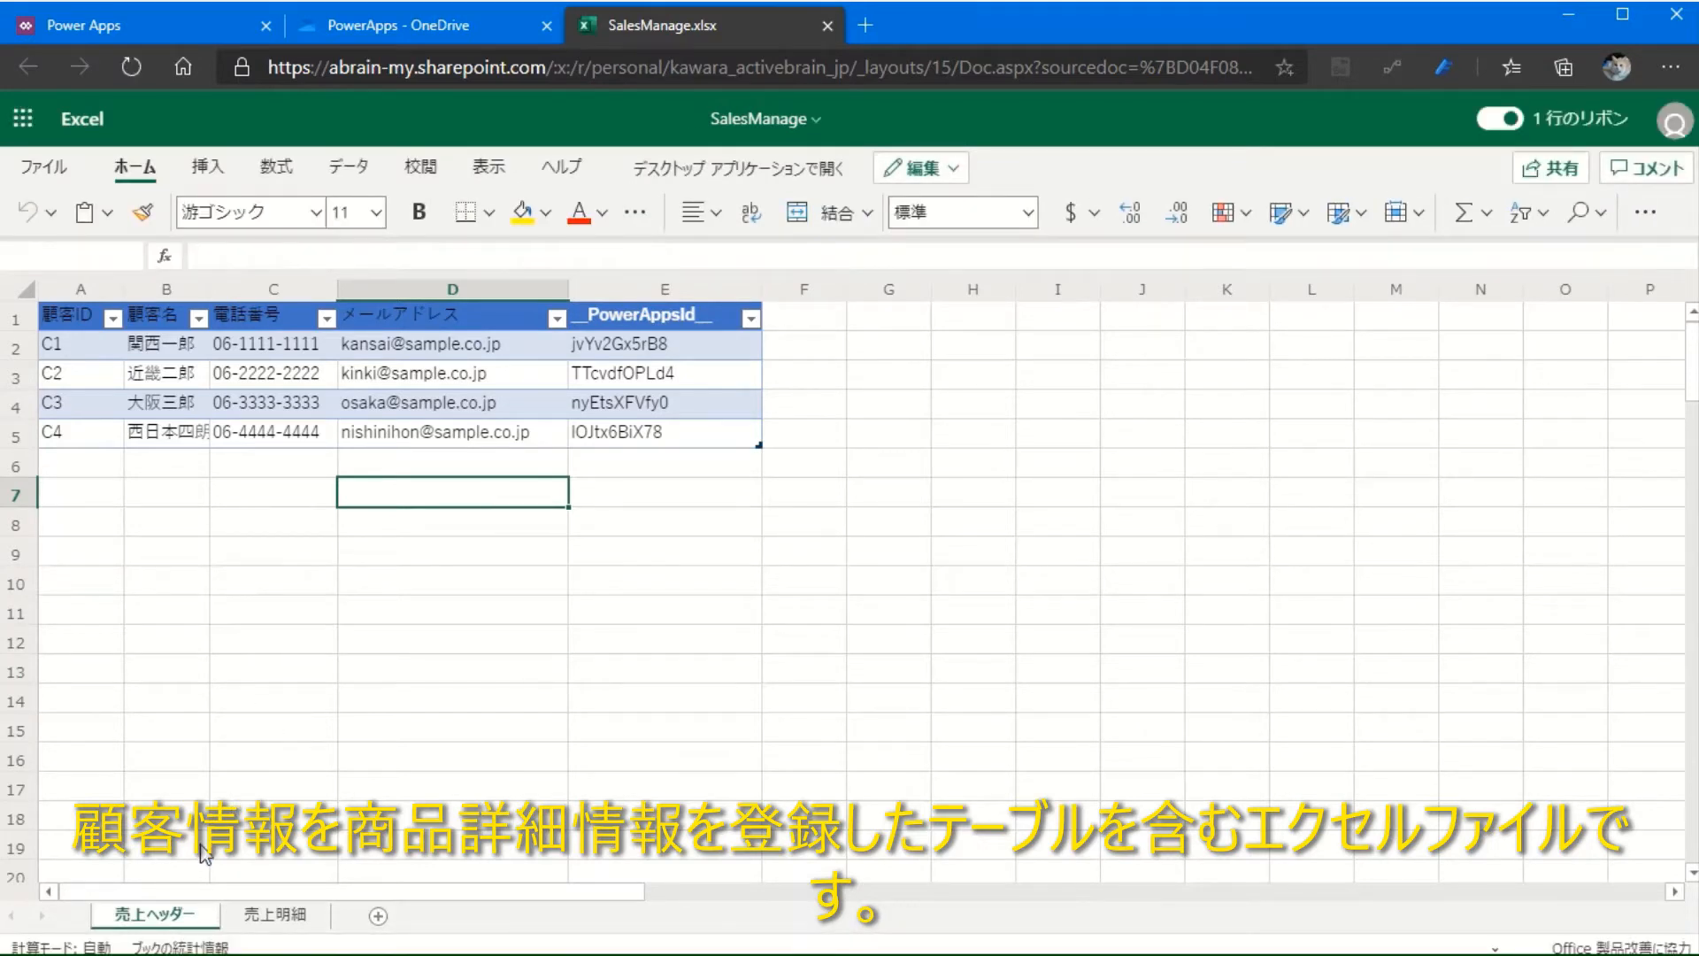
Step: Review the 売上明細 sheet of the SalesManage workbook, then close the workbook and its OneDrive folder
left_click(281, 916)
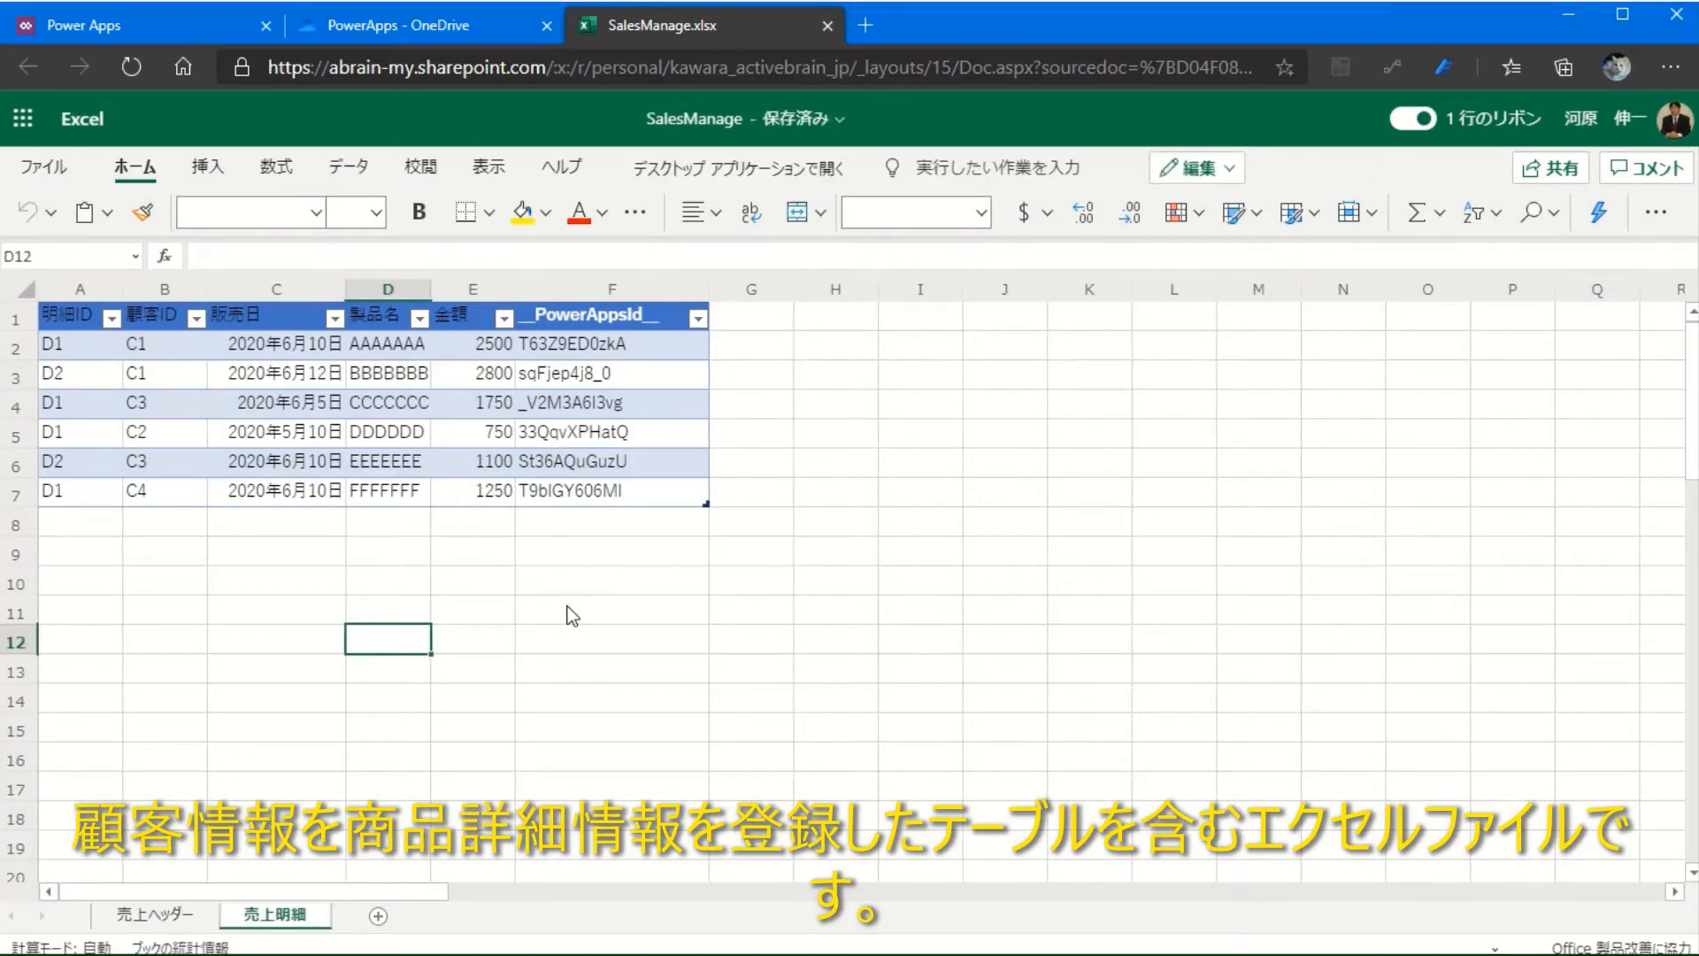
left_click(828, 25)
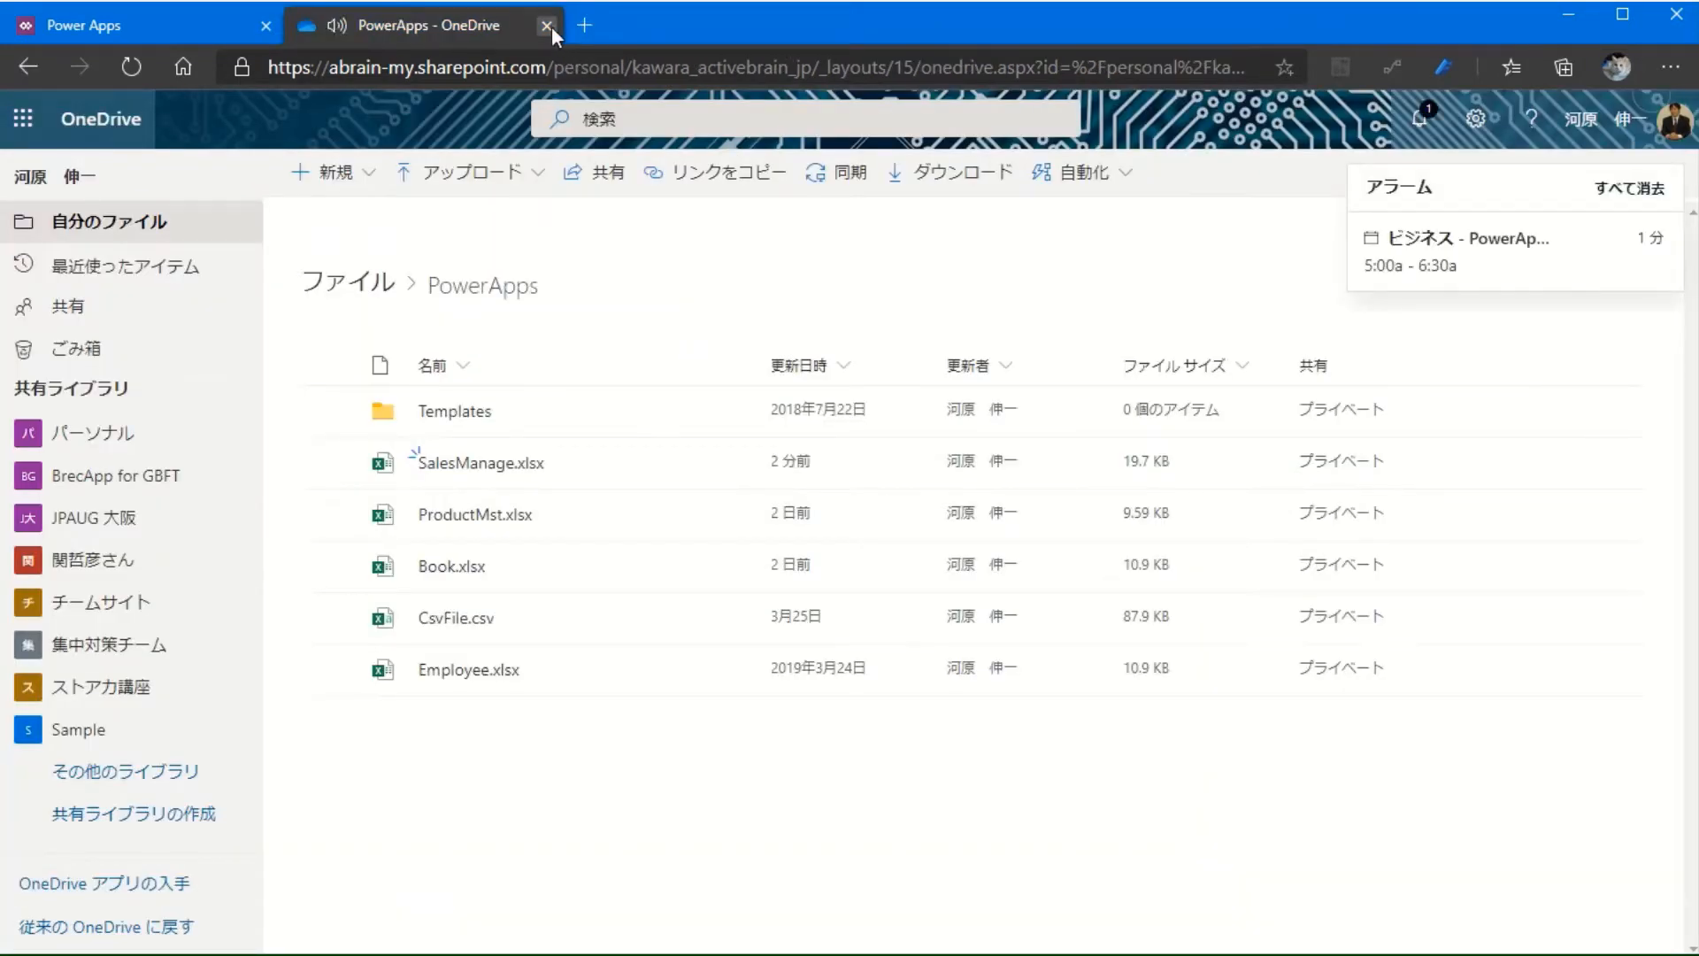
left_click(547, 26)
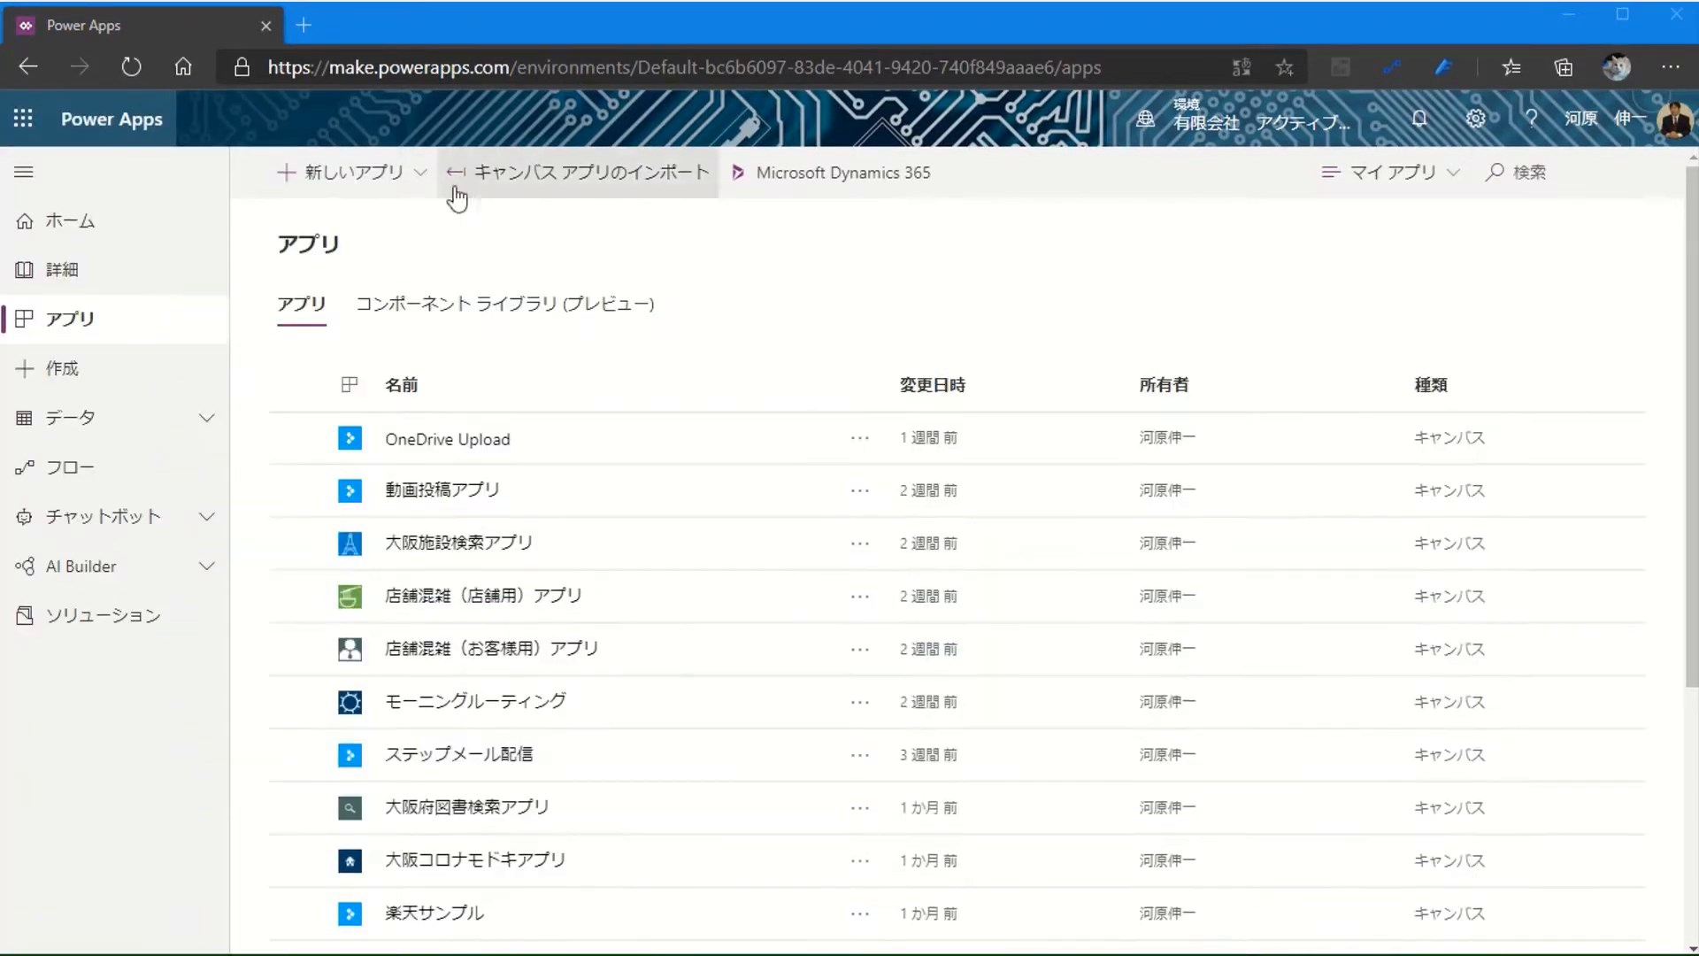
Step: Create a new blank canvas app with the phone layout
left_click(425, 176)
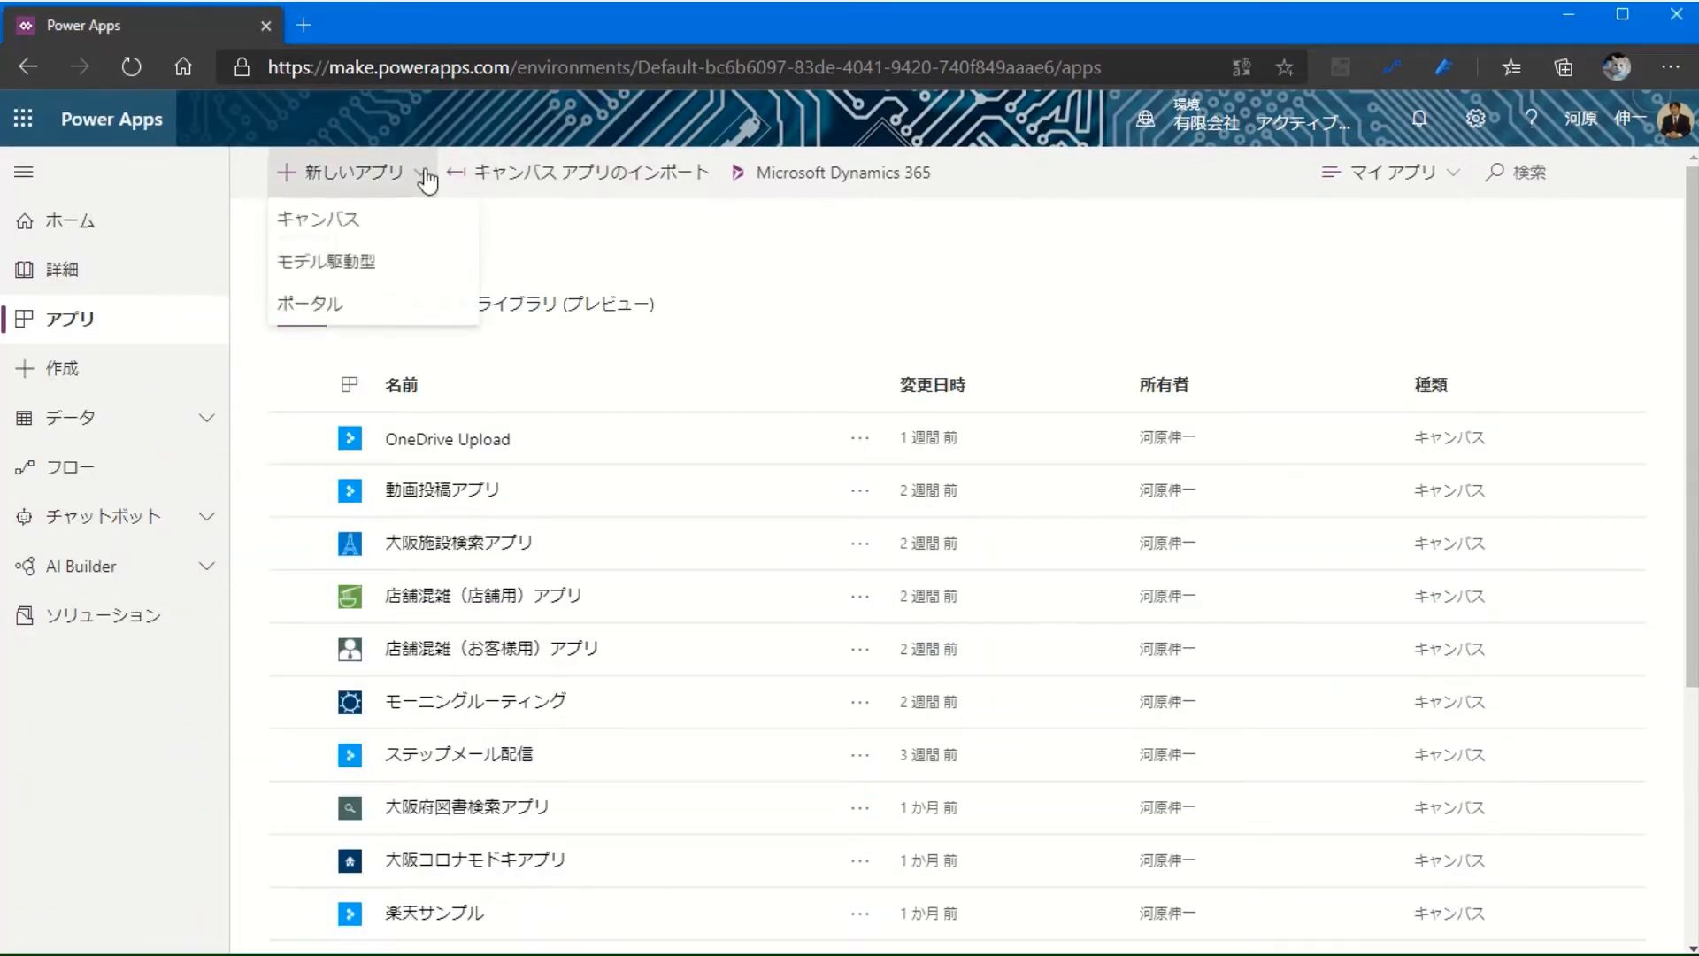
left_click(361, 218)
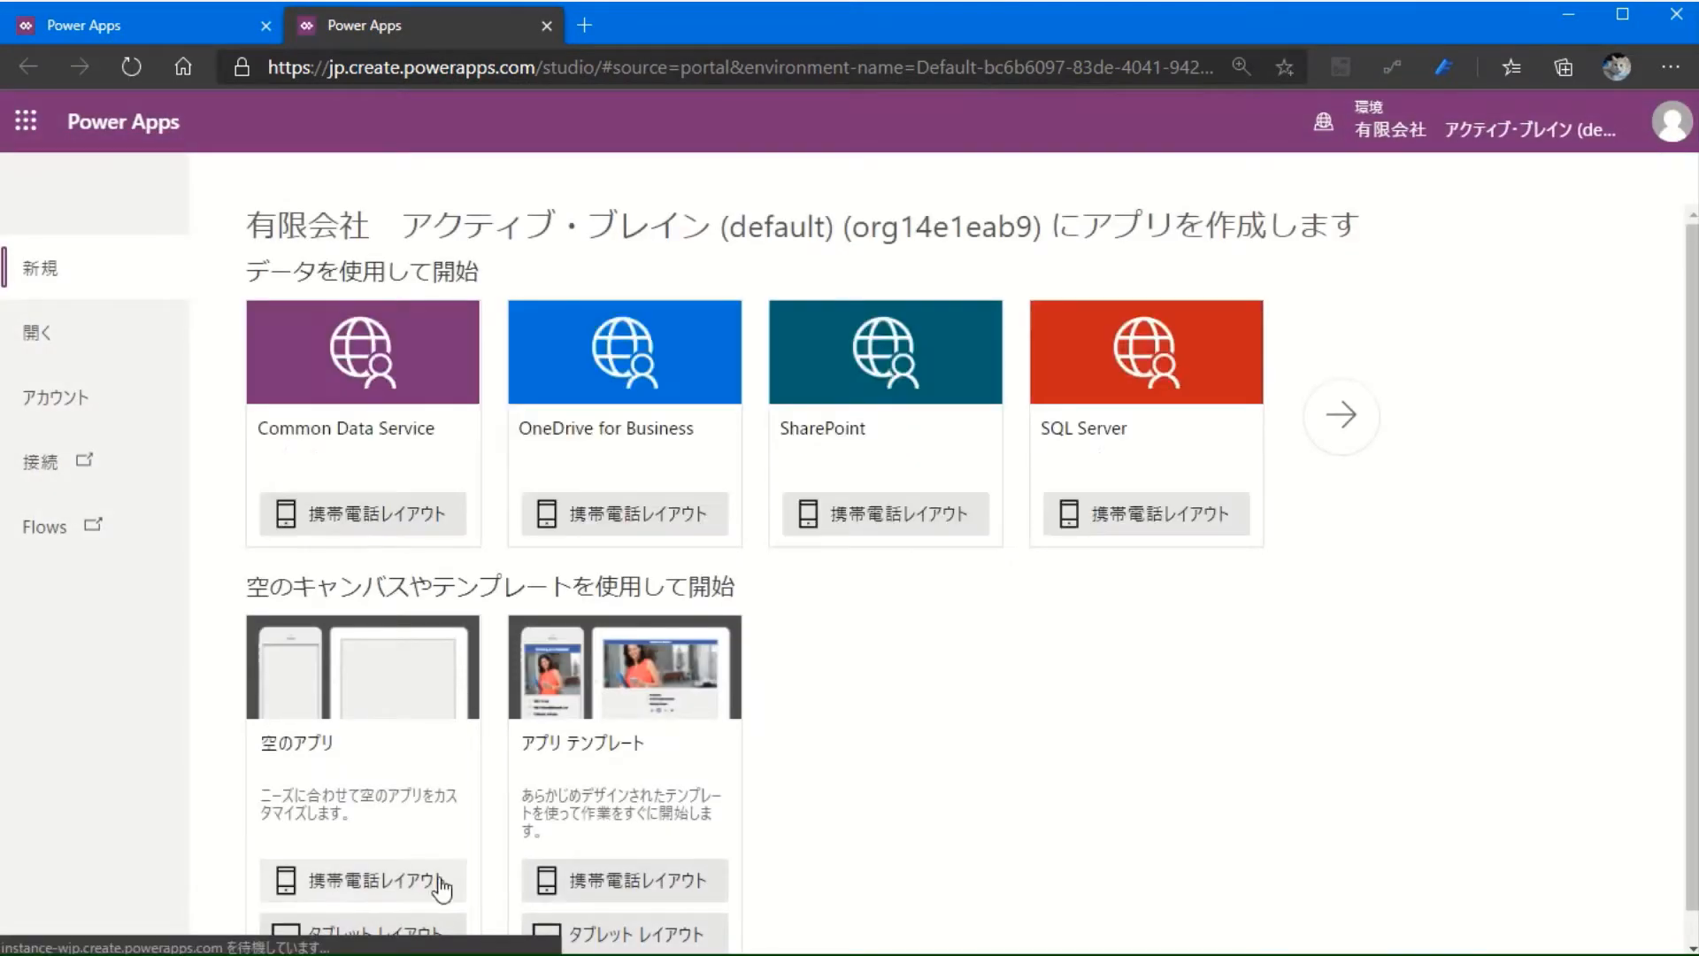
left_click(415, 880)
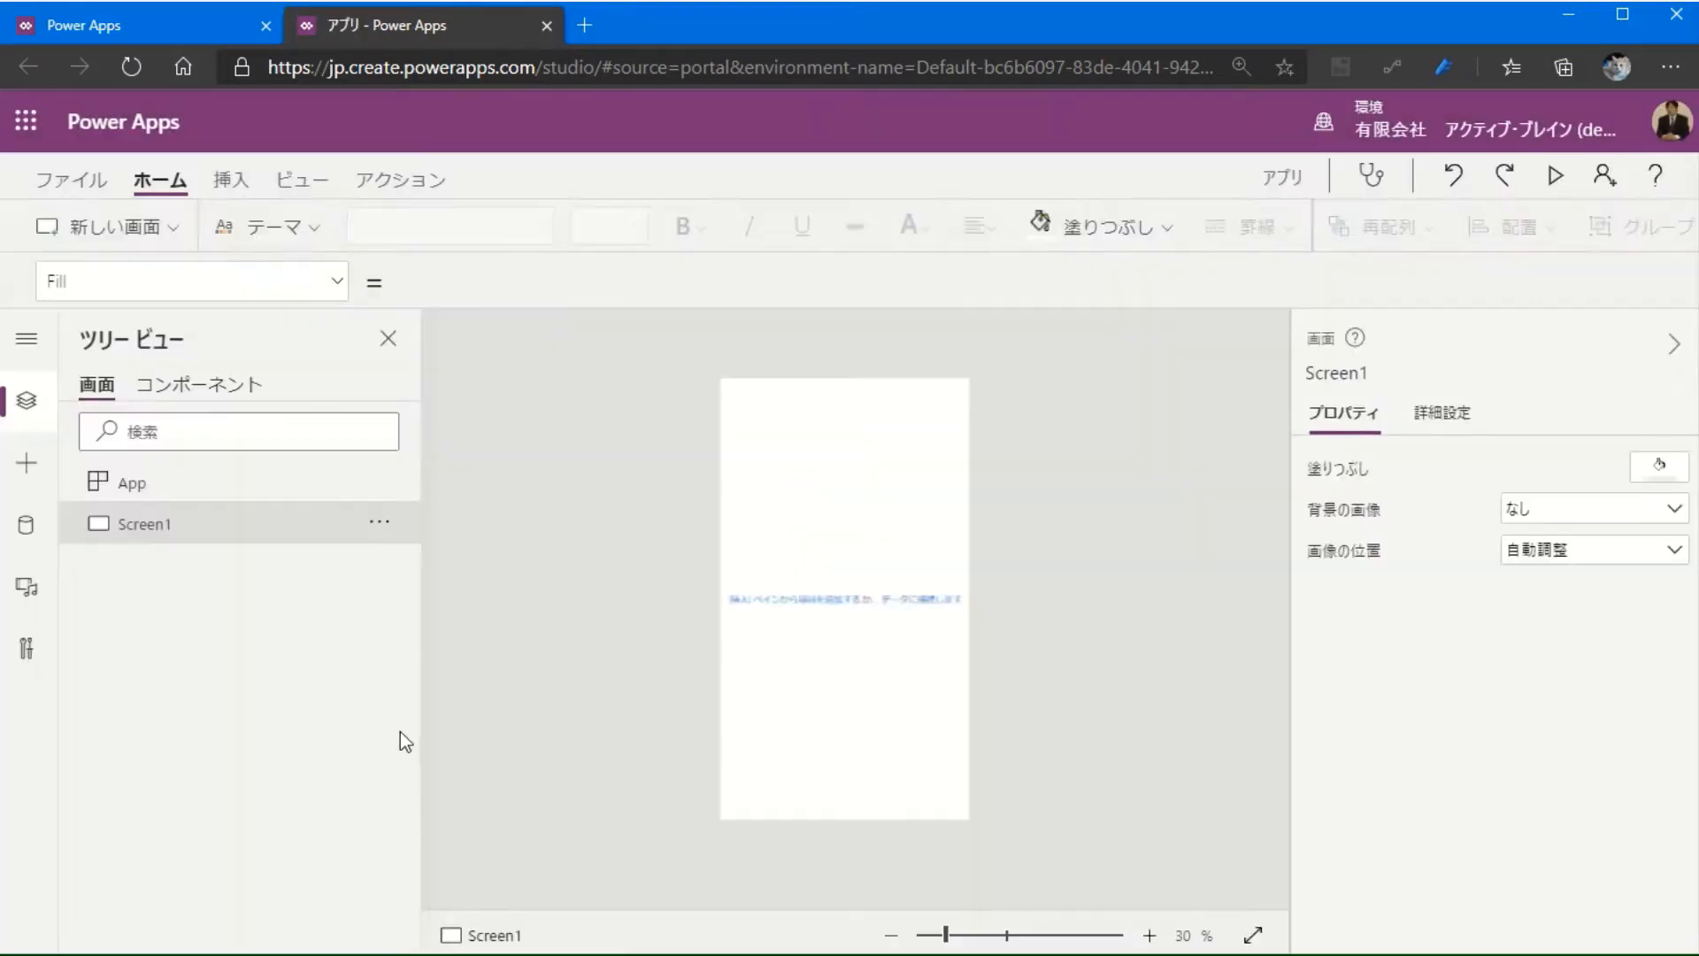
Step: Rename Screen1 as "Header Screen"
double_click(205, 523)
type("Header")
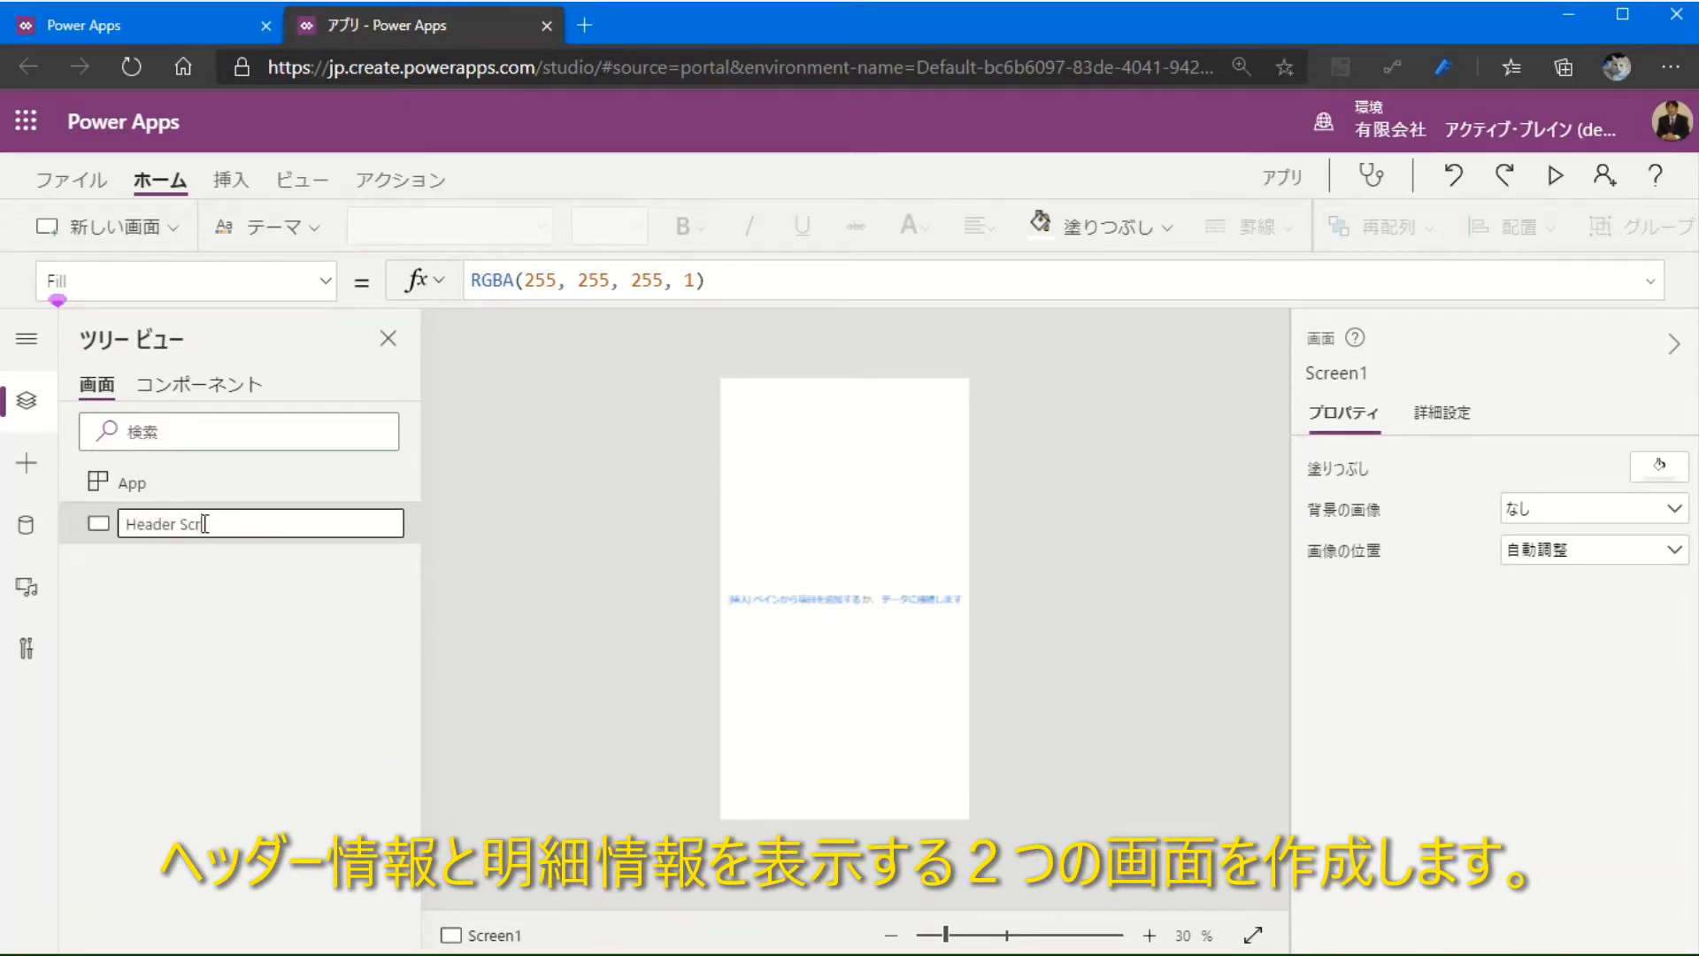
key("Return")
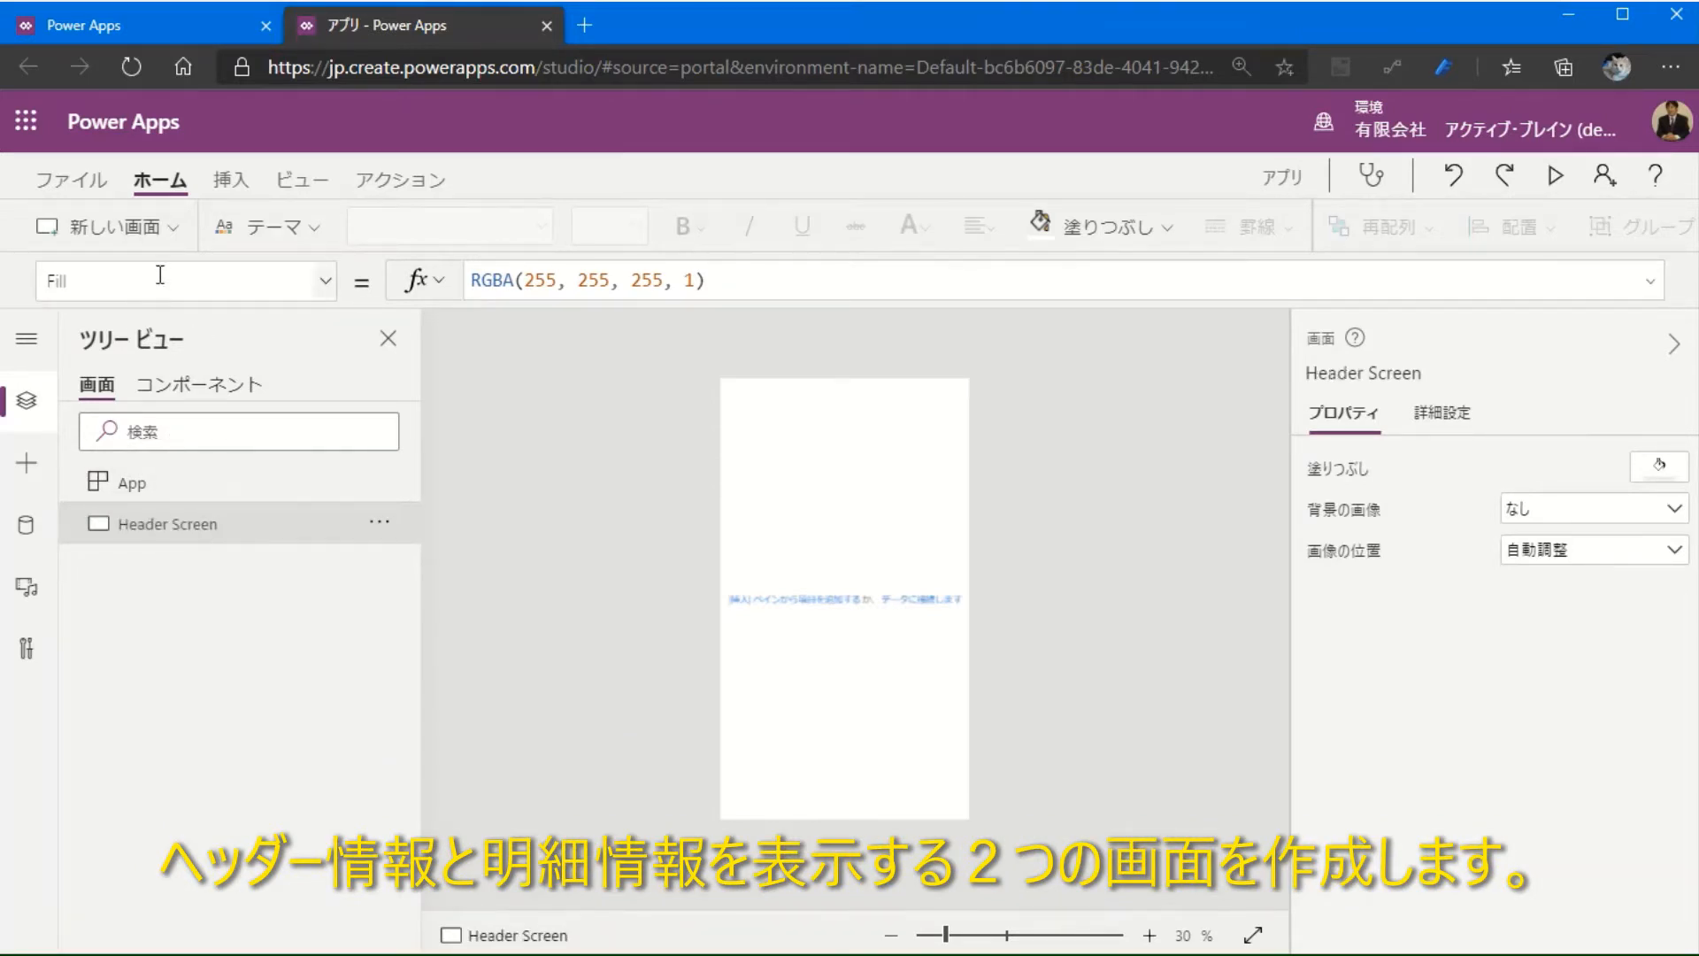
Step: Add a second blank screen and name it "Detail Screen"
left_click(163, 233)
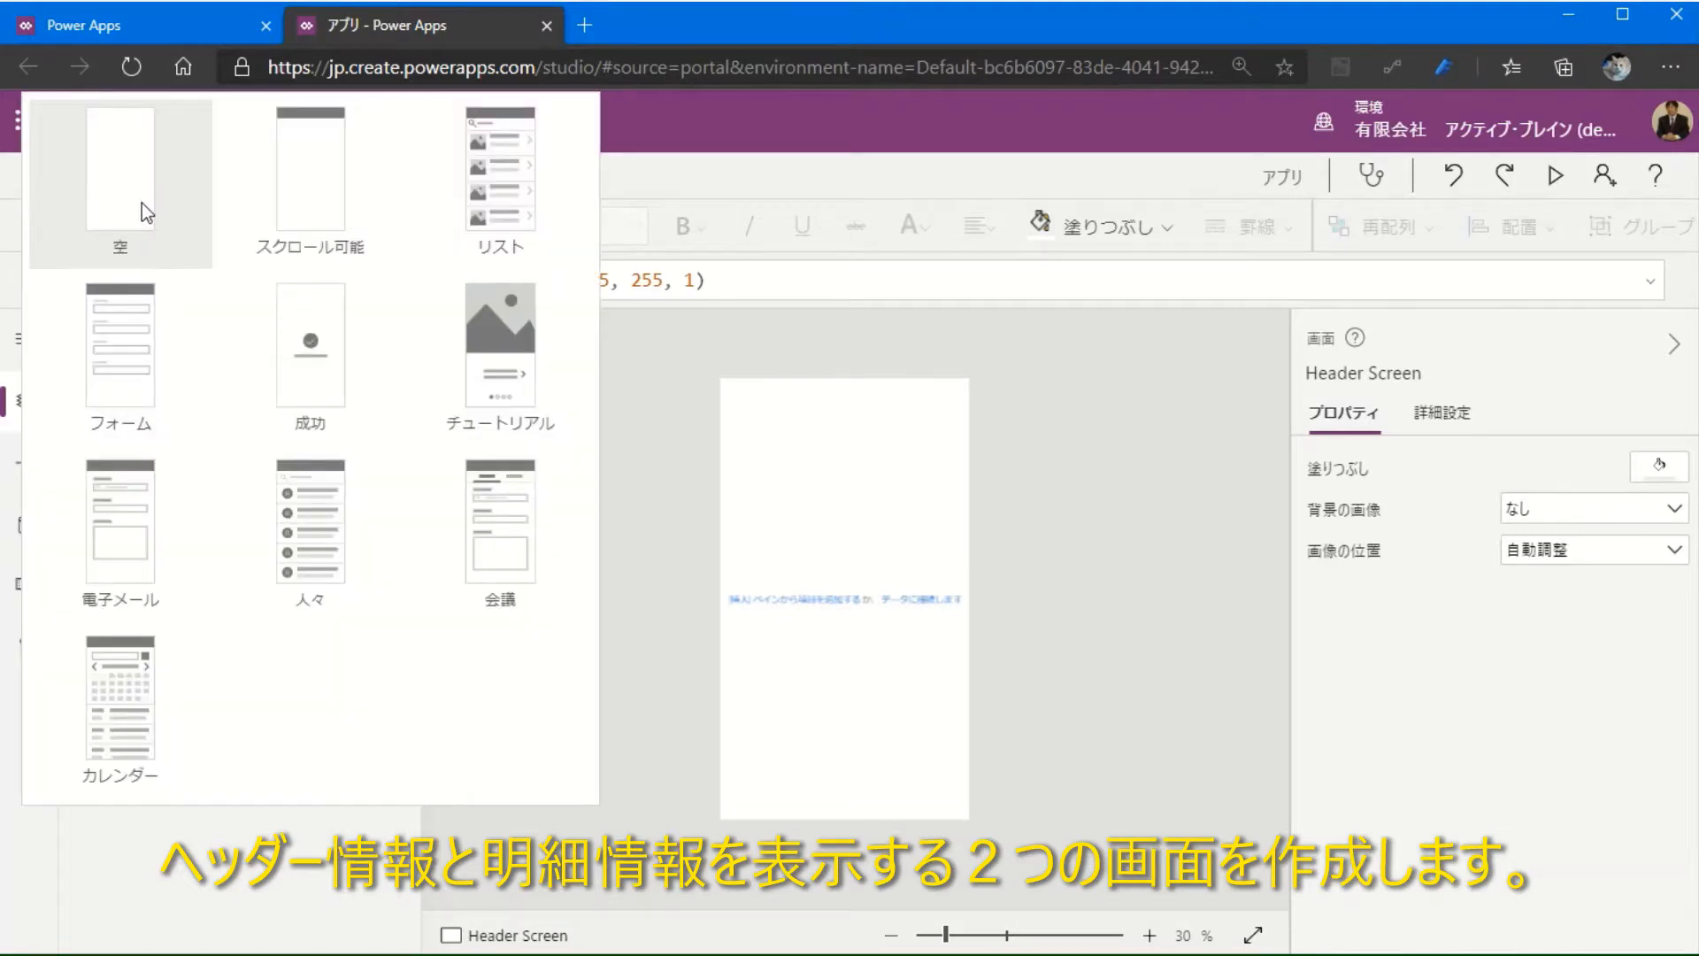
key("Escape")
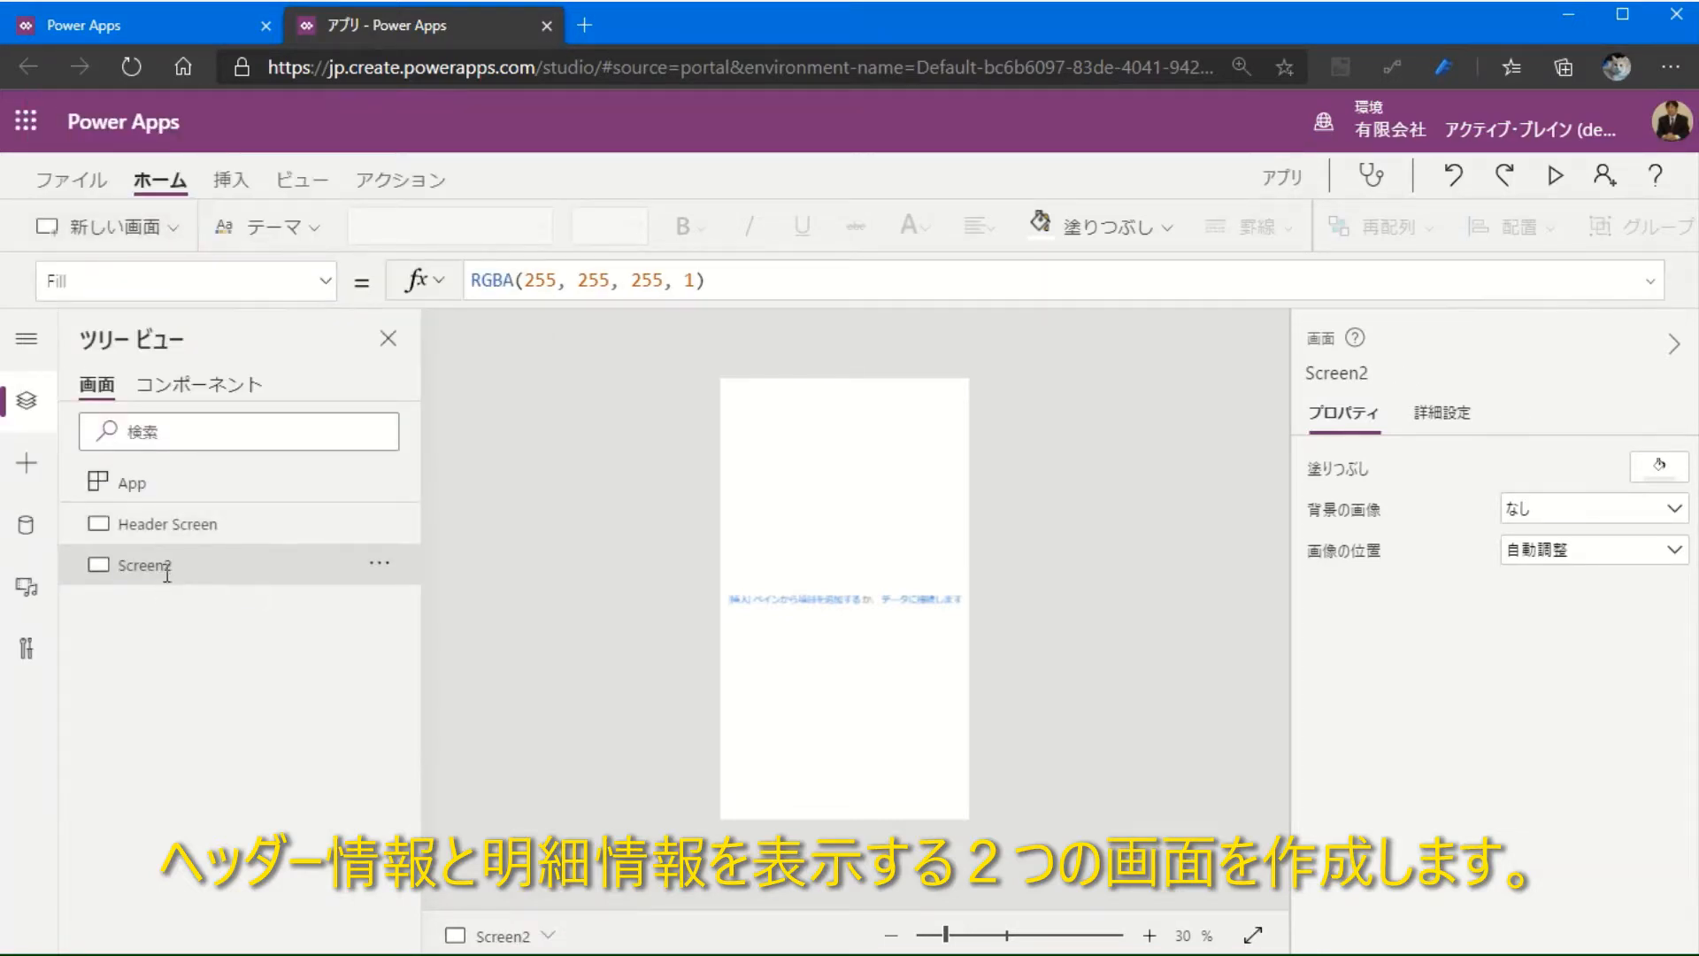
double_click(167, 571)
type("De")
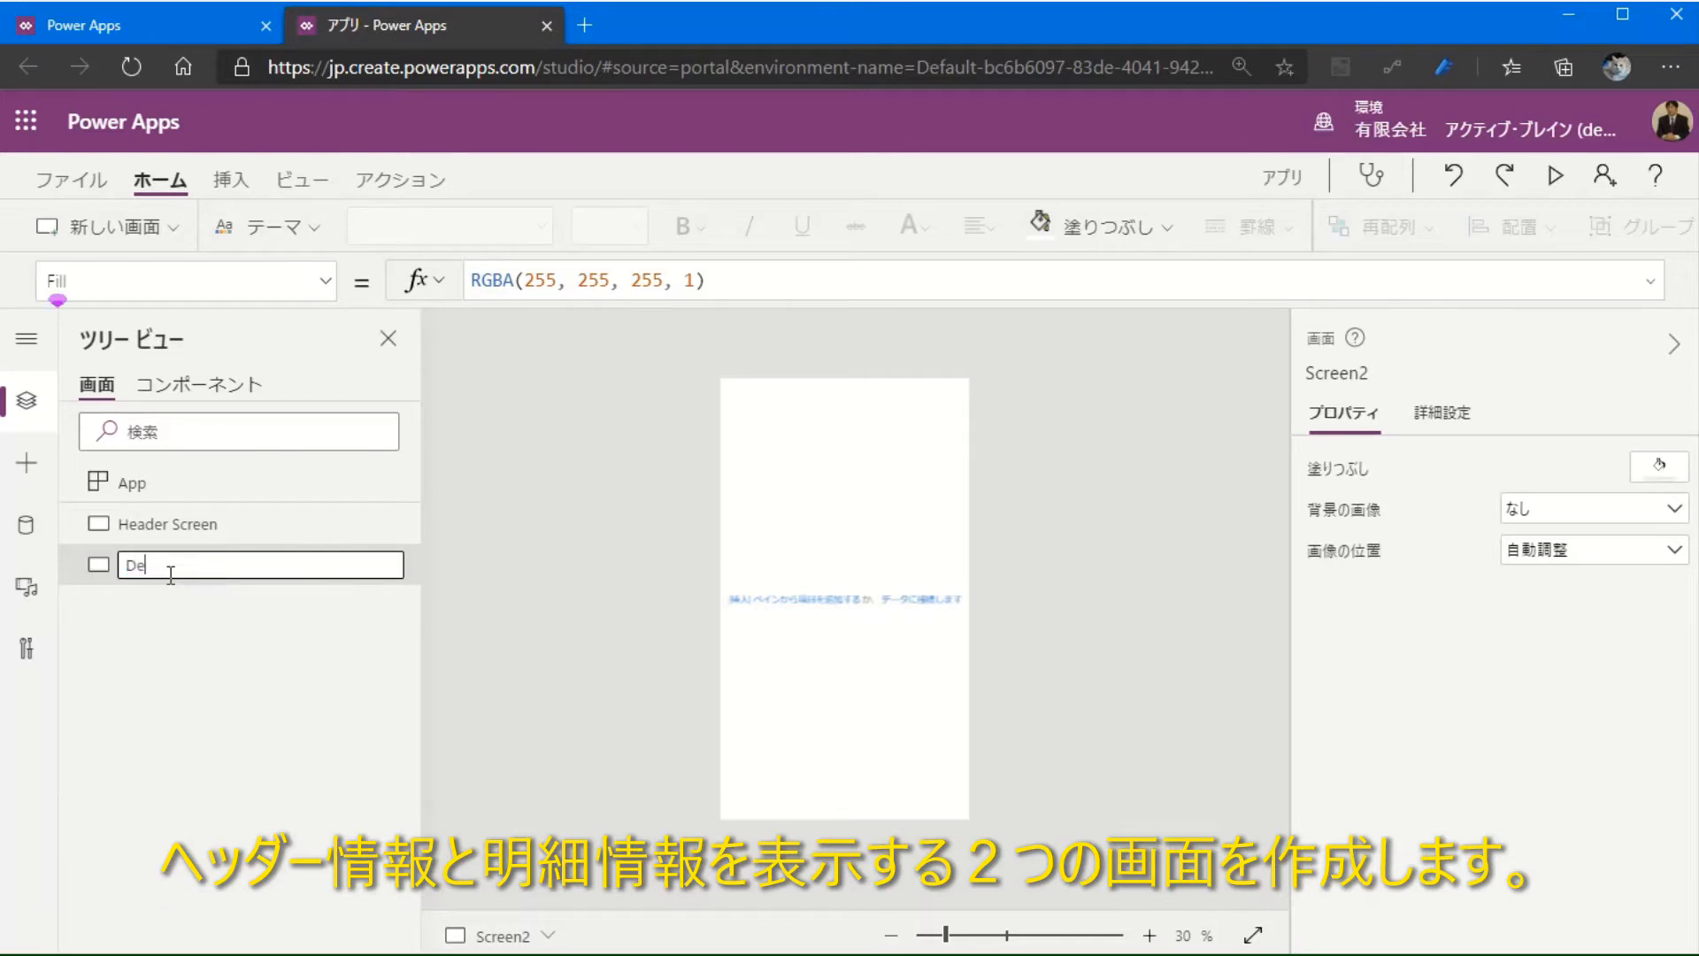
type("tail Screen")
key("Return")
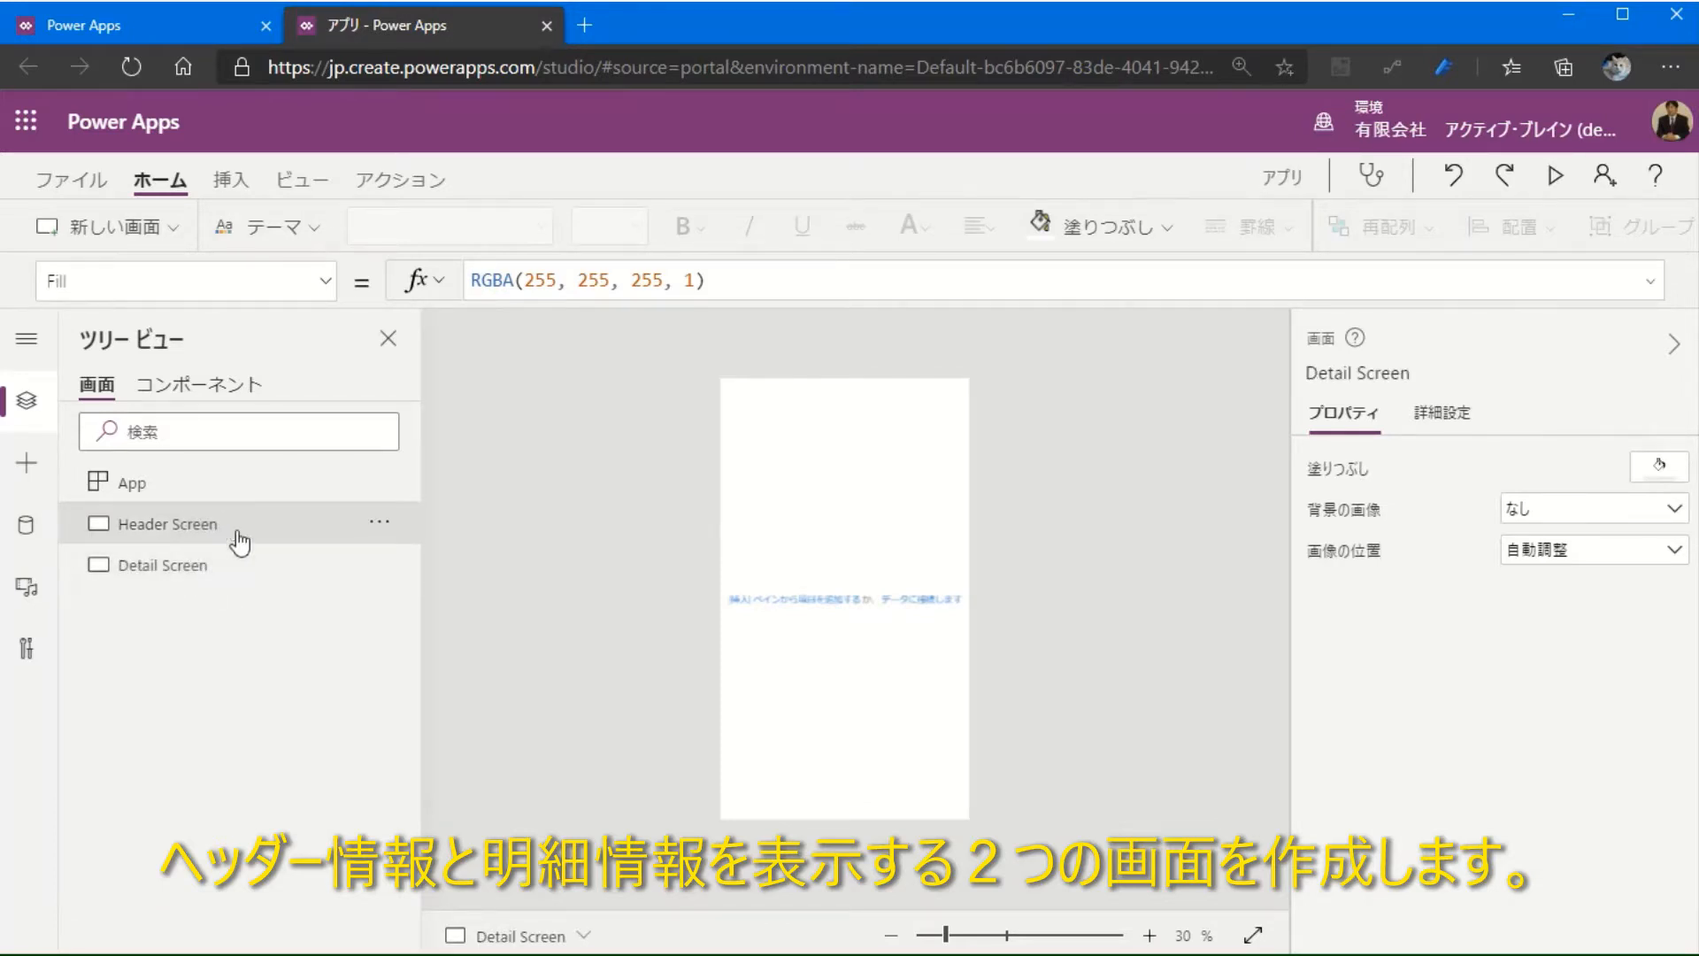
Step: Place a rectangle at the upper edge of Header Screen and stretch it to the full 640 width
left_click(238, 540)
left_click(1006, 935)
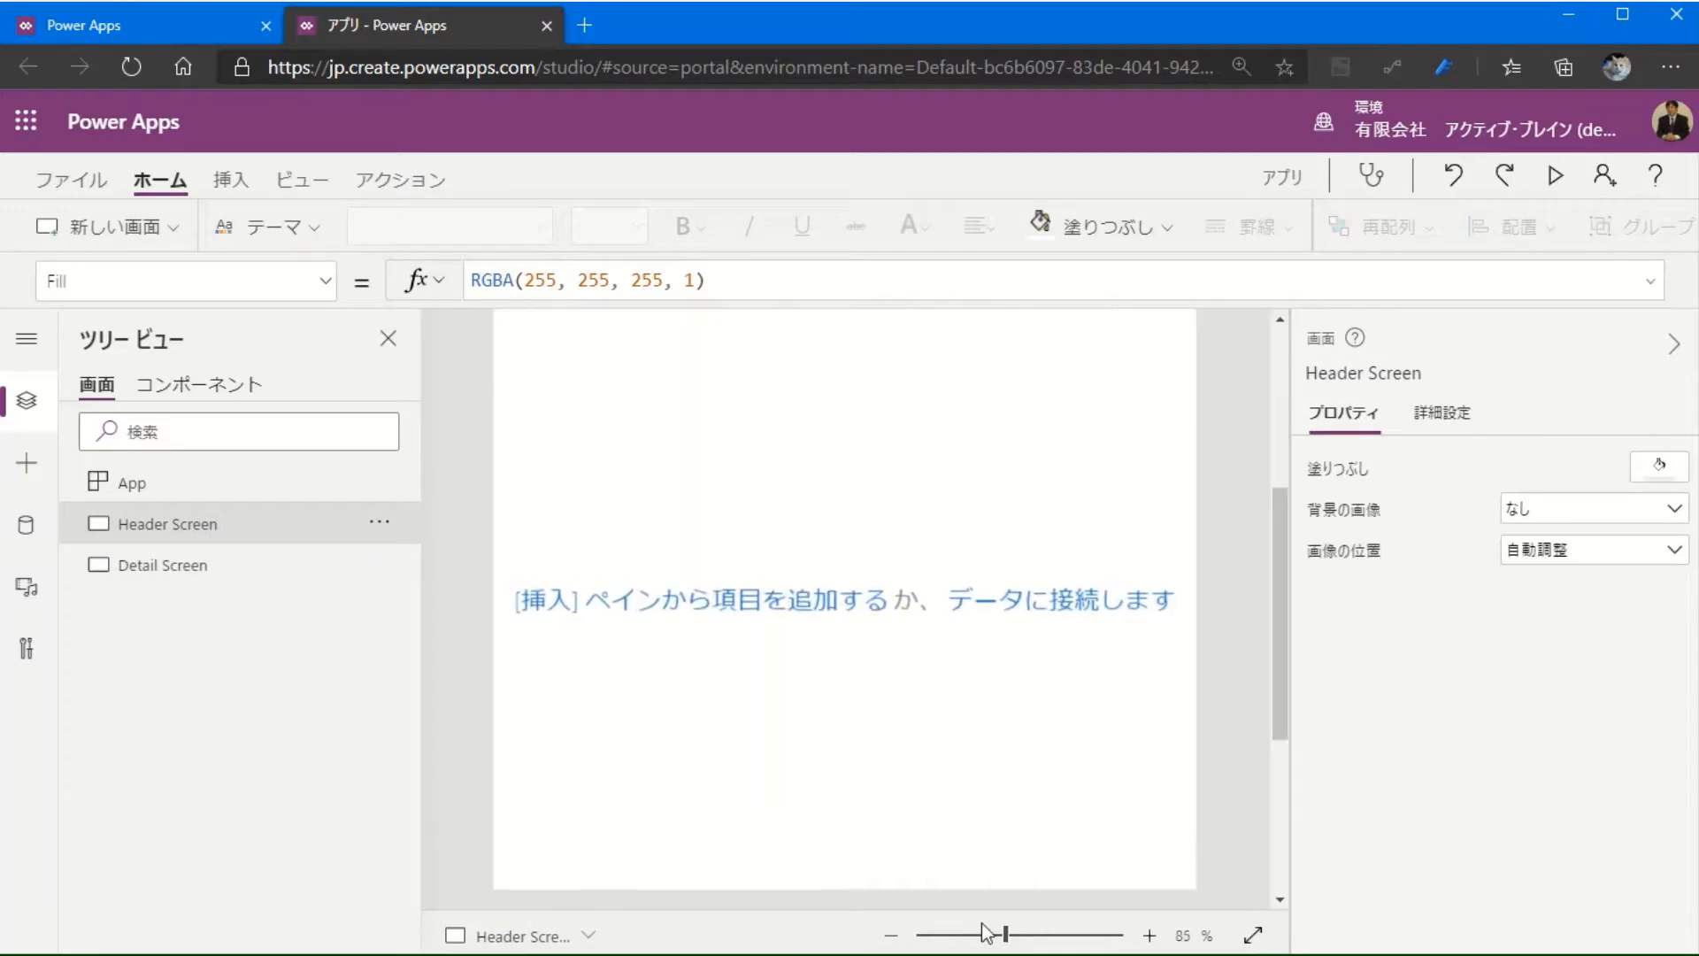
scroll(798, 767, "up", 2)
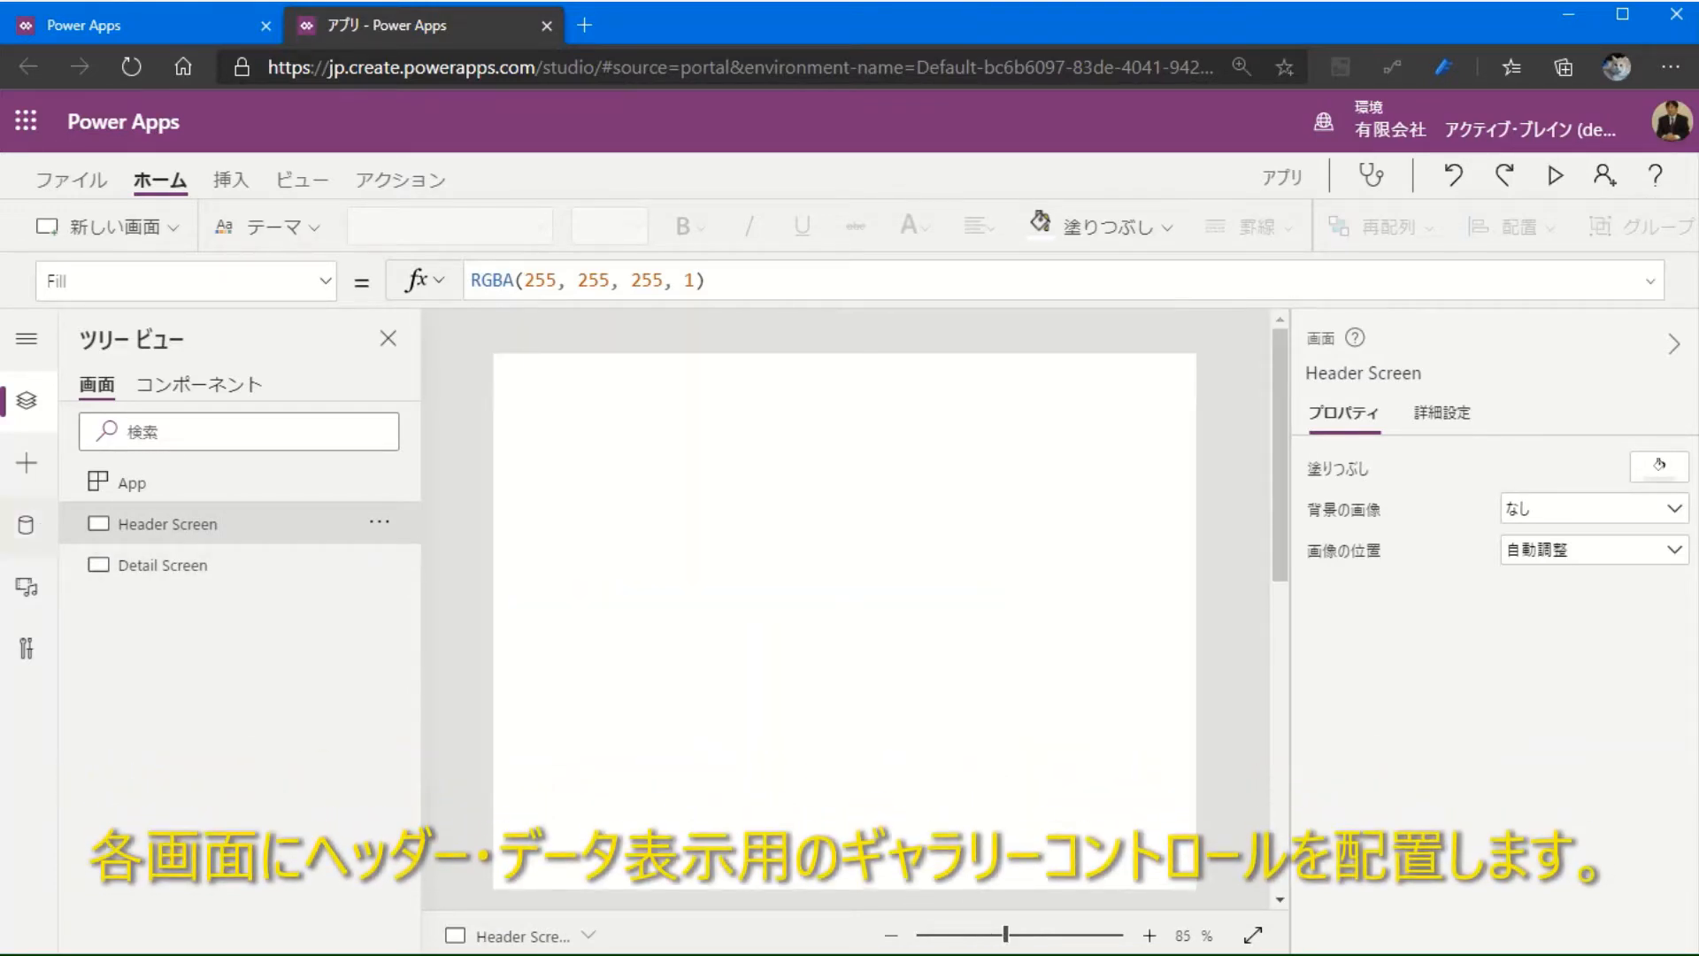
left_click(27, 469)
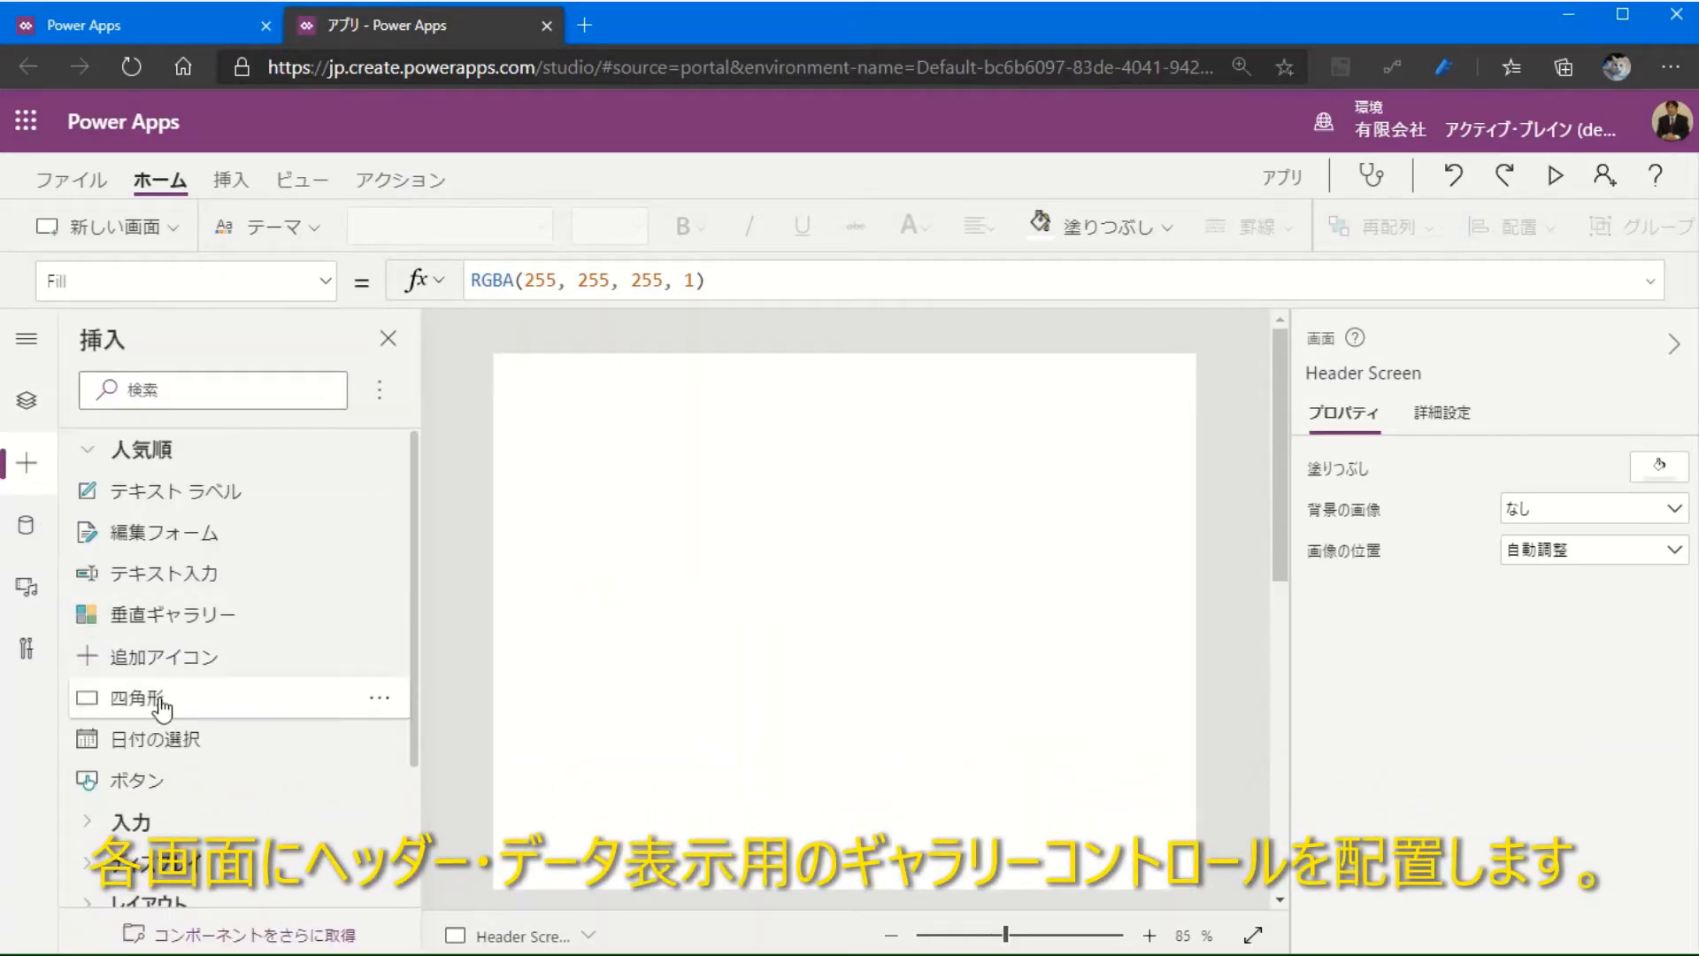
left_click_drag(160, 699, 590, 369)
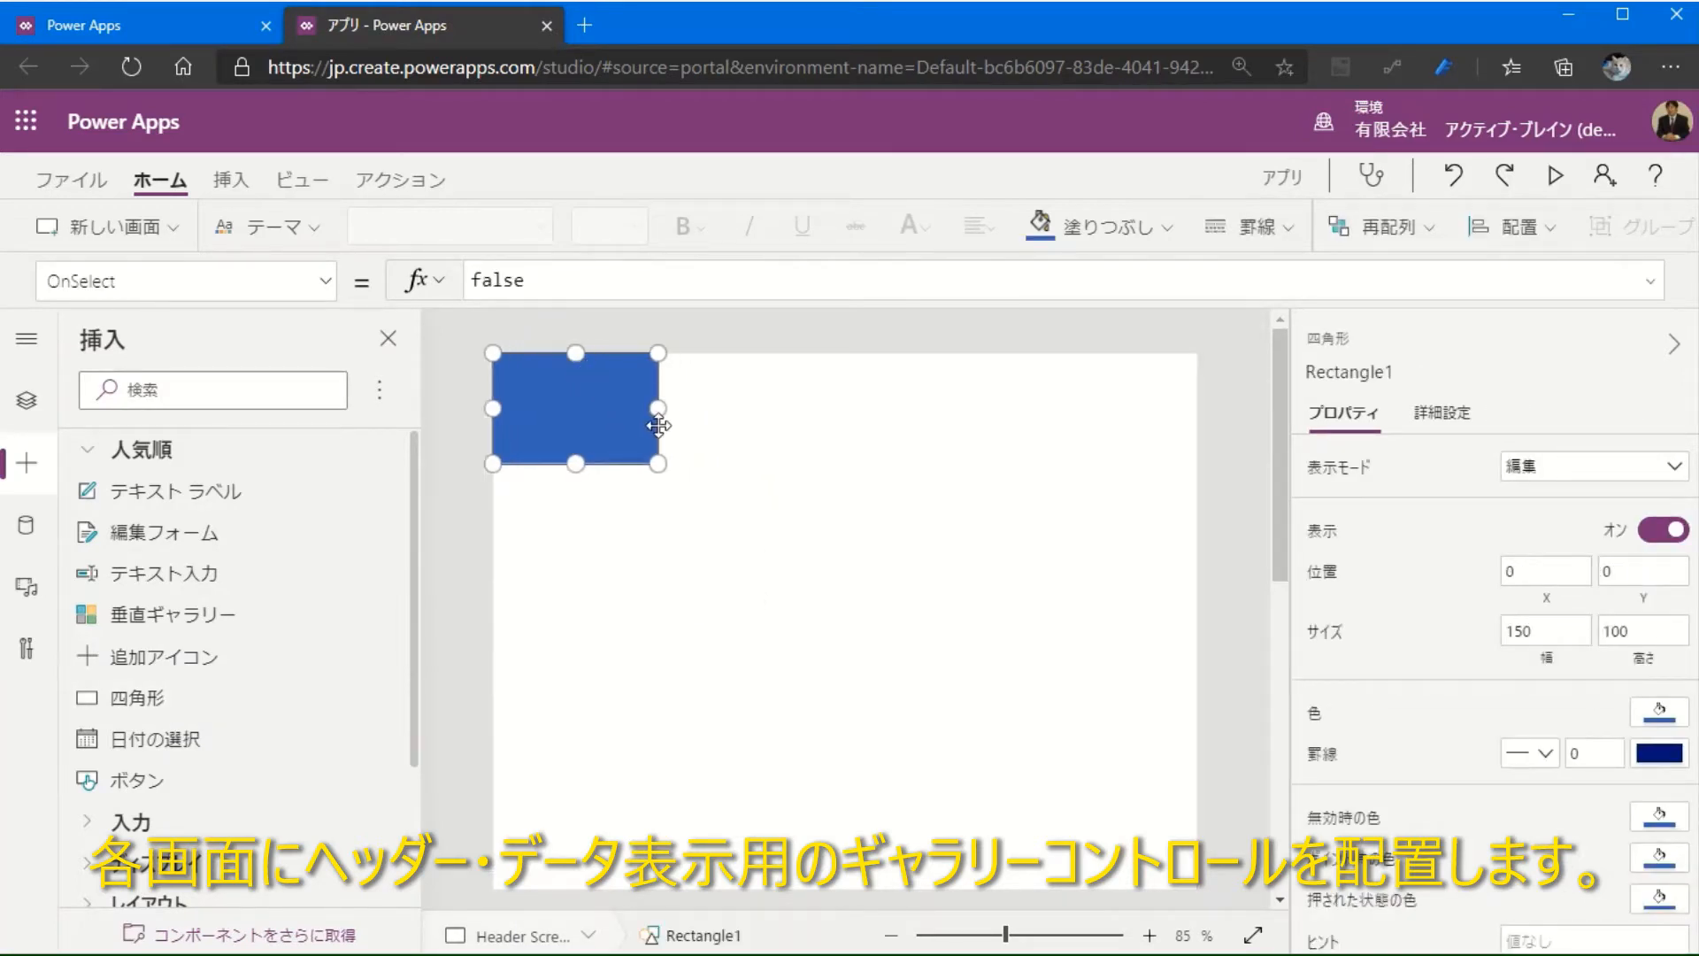
left_click_drag(659, 417, 523, 386)
left_click_drag(659, 407, 1197, 408)
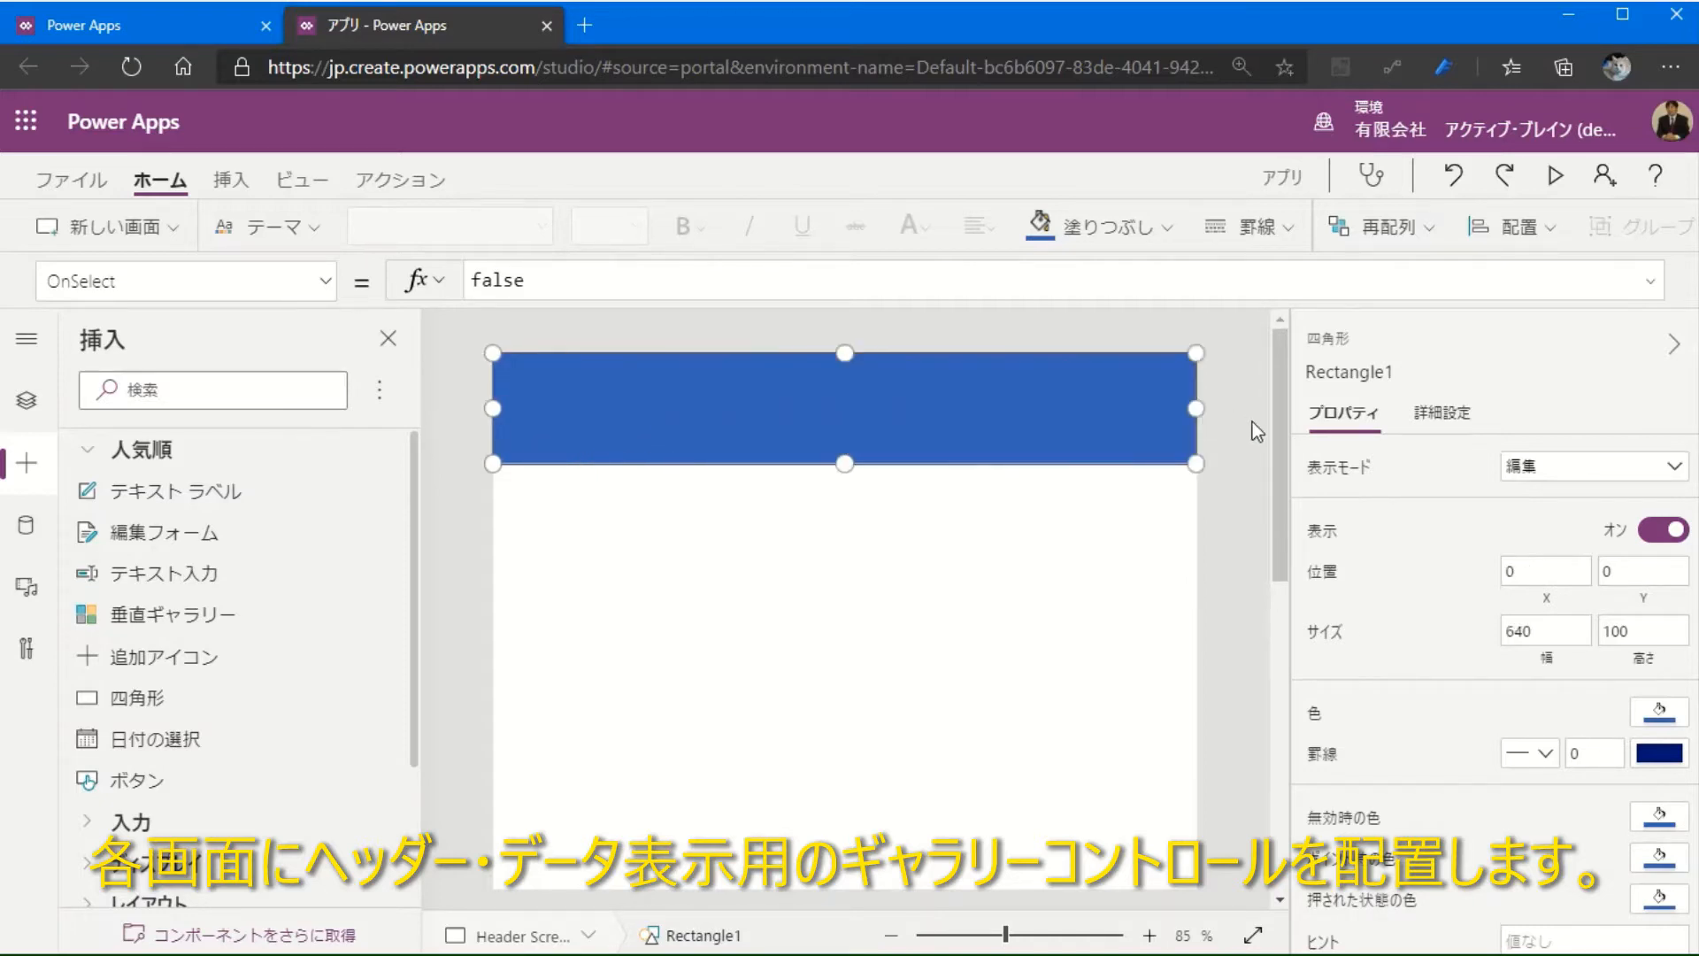
Step: Set the banner rectangle's height to 70
left_click(1679, 622)
type("70")
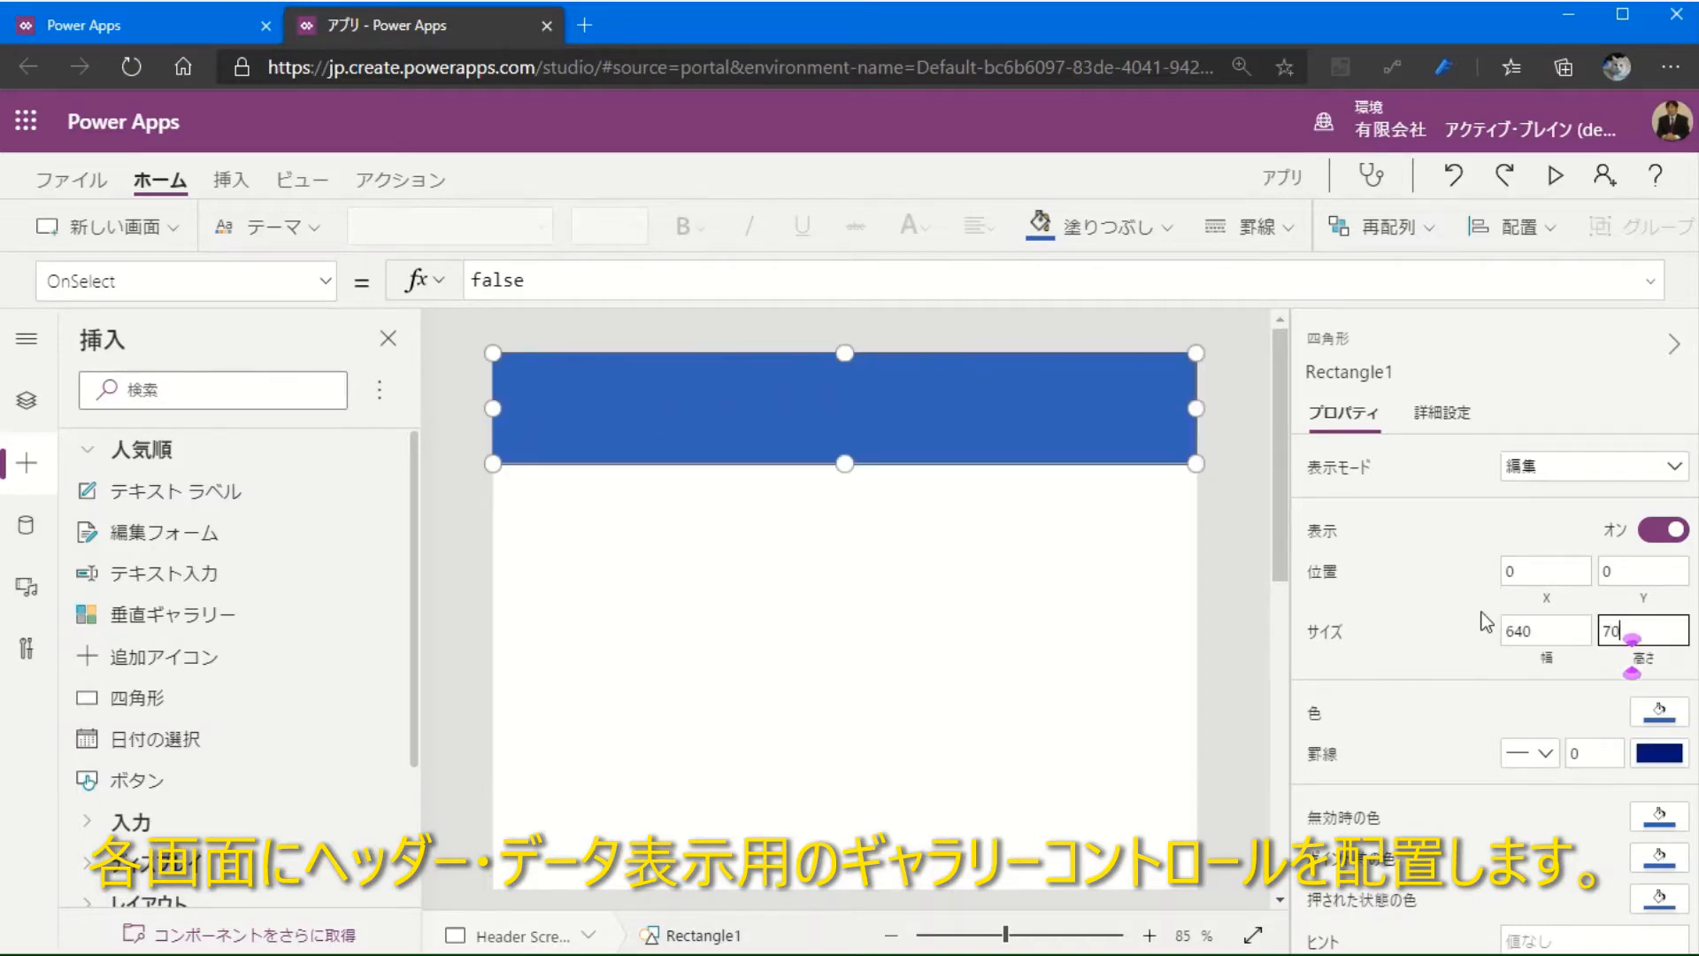
key("Return")
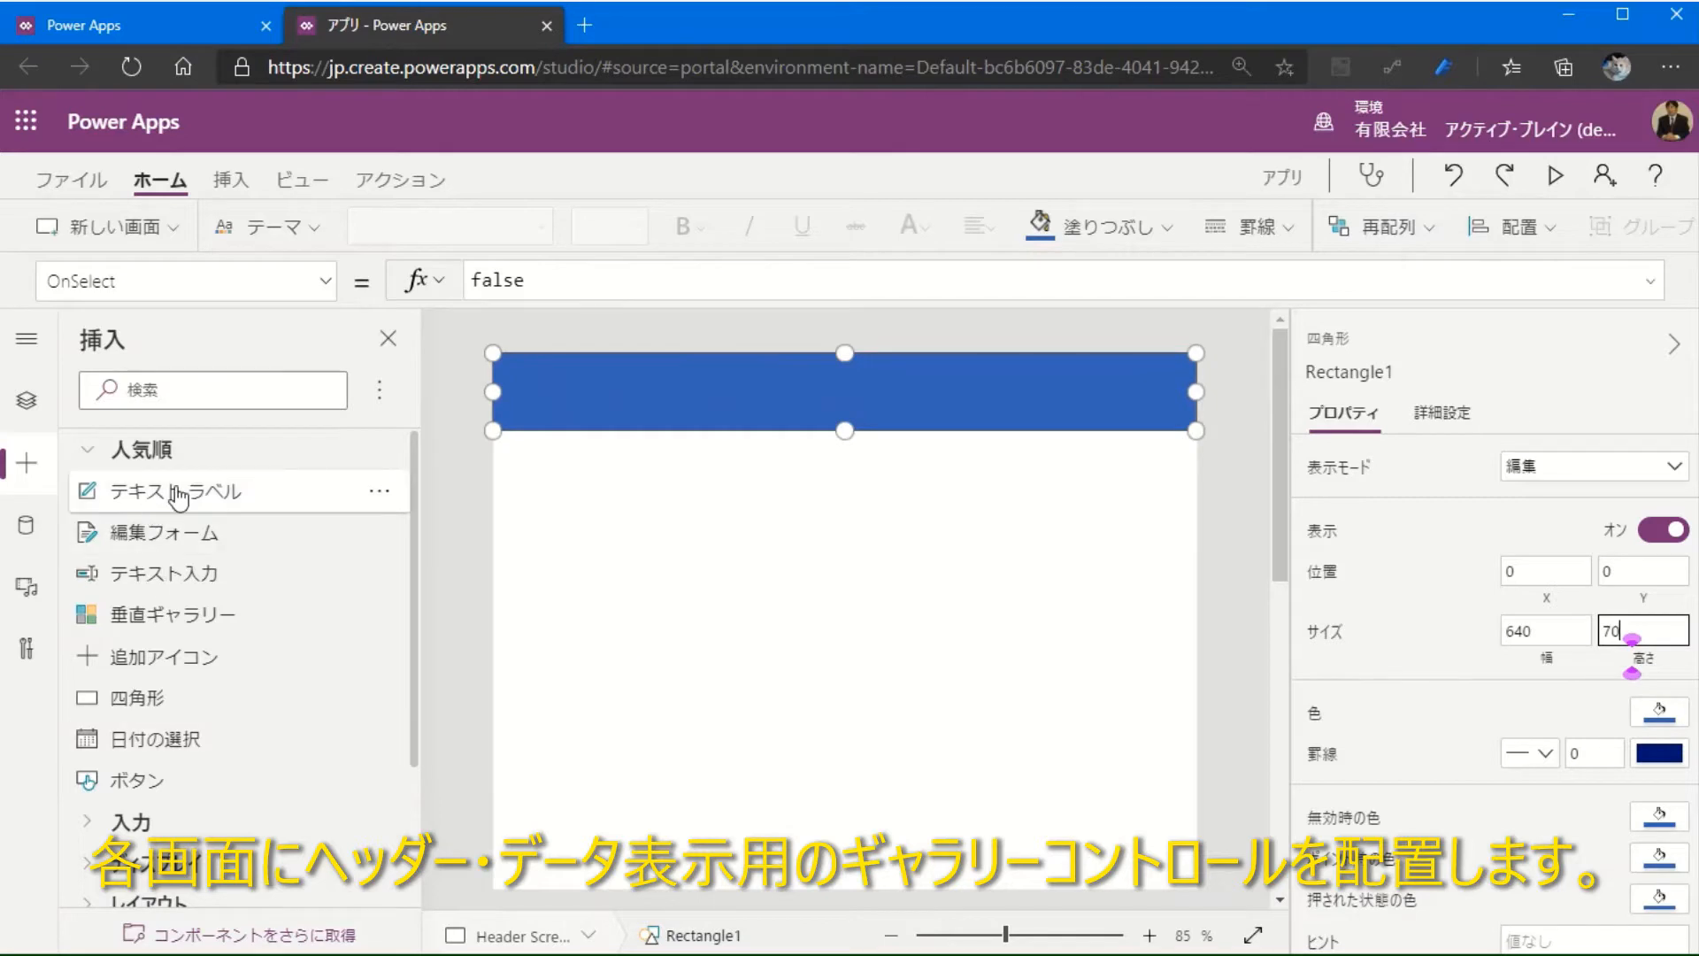
Step: Add a text label covering the full width of the blue banner and set its text to "売上ヘッダー情報"
left_click_drag(170, 486, 538, 365)
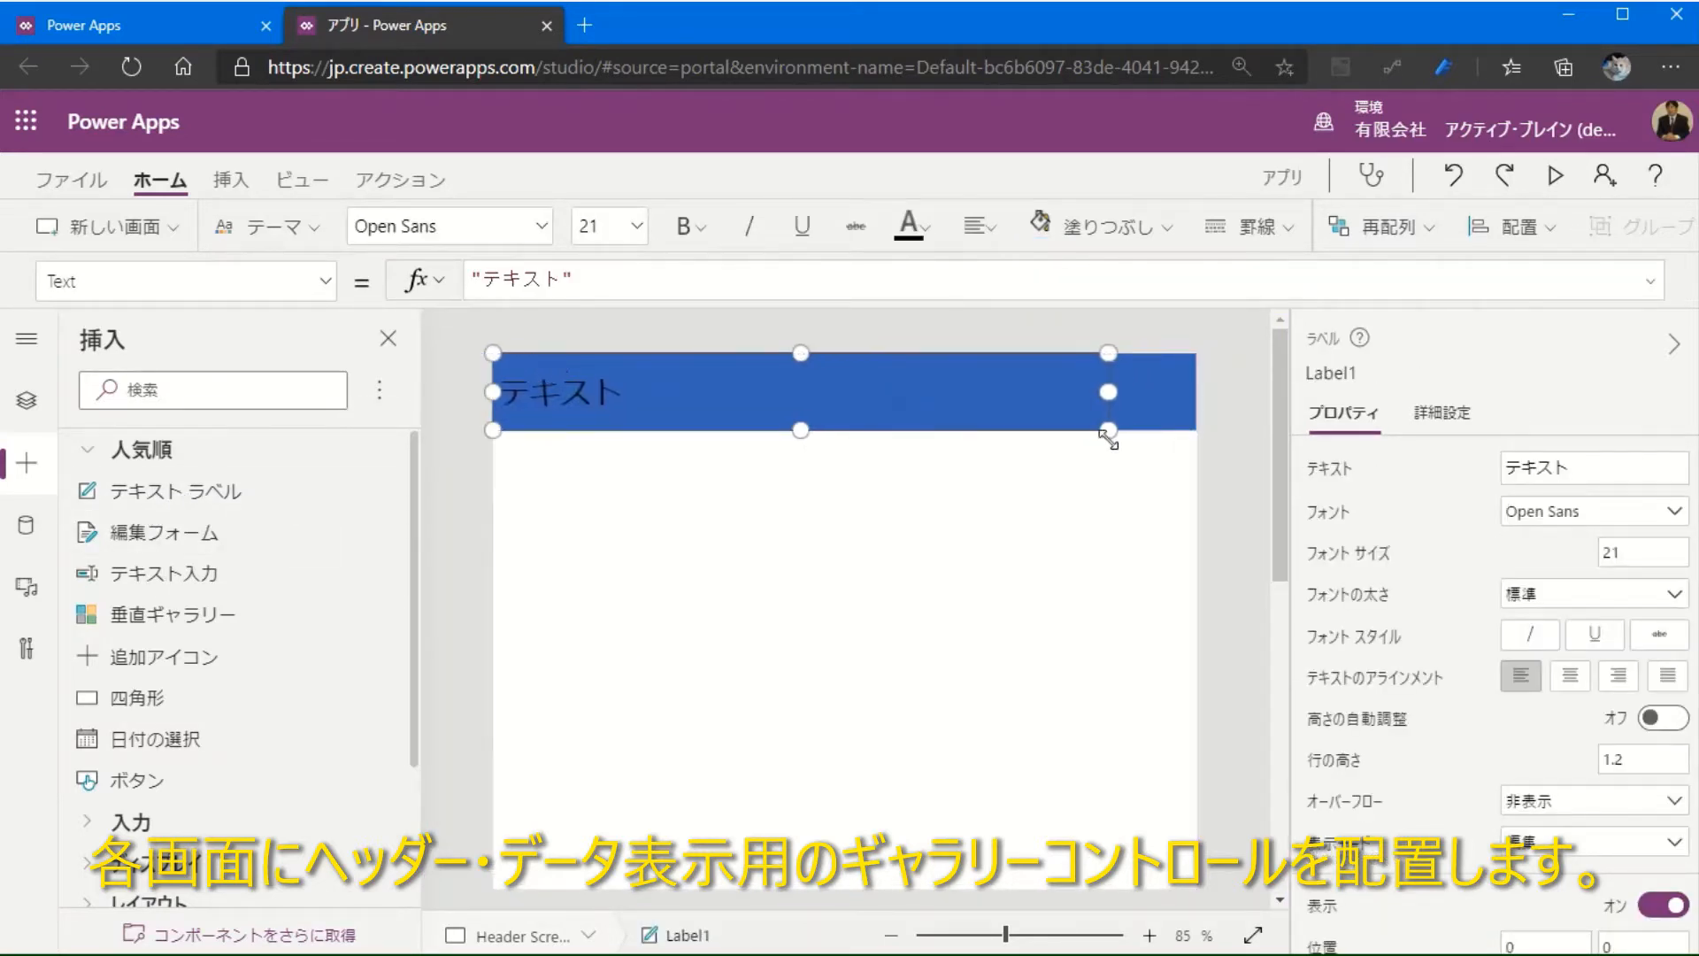
left_click_drag(1109, 390, 1277, 400)
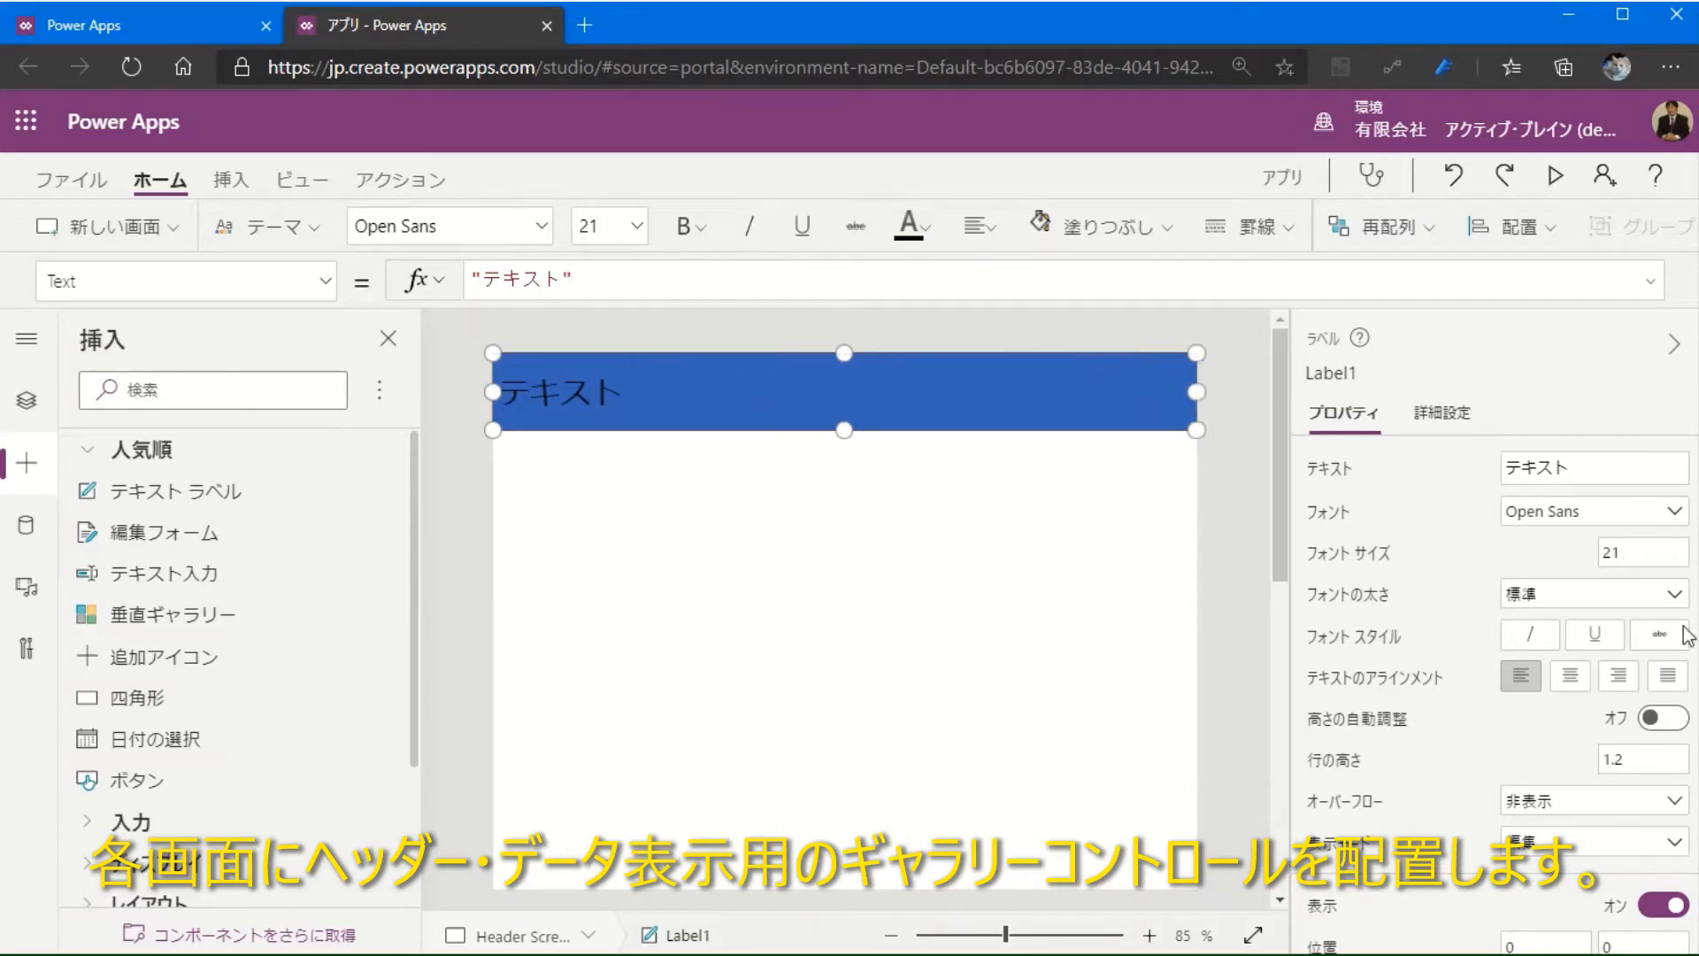
double_click(1600, 471)
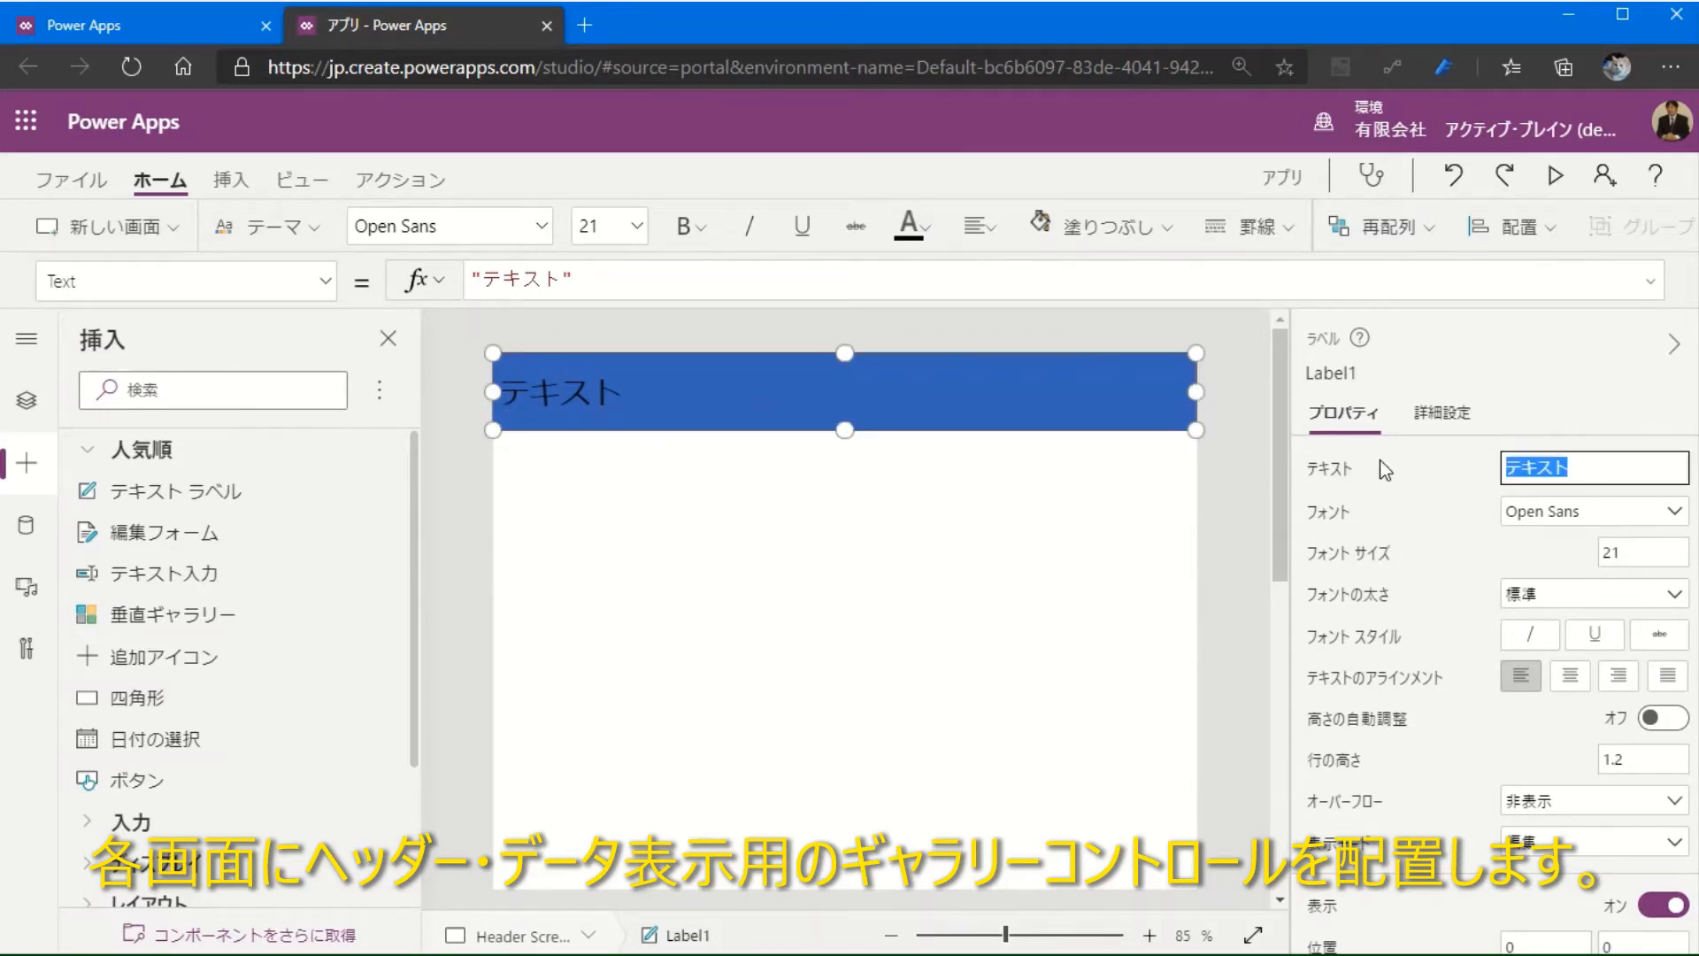
type("う")
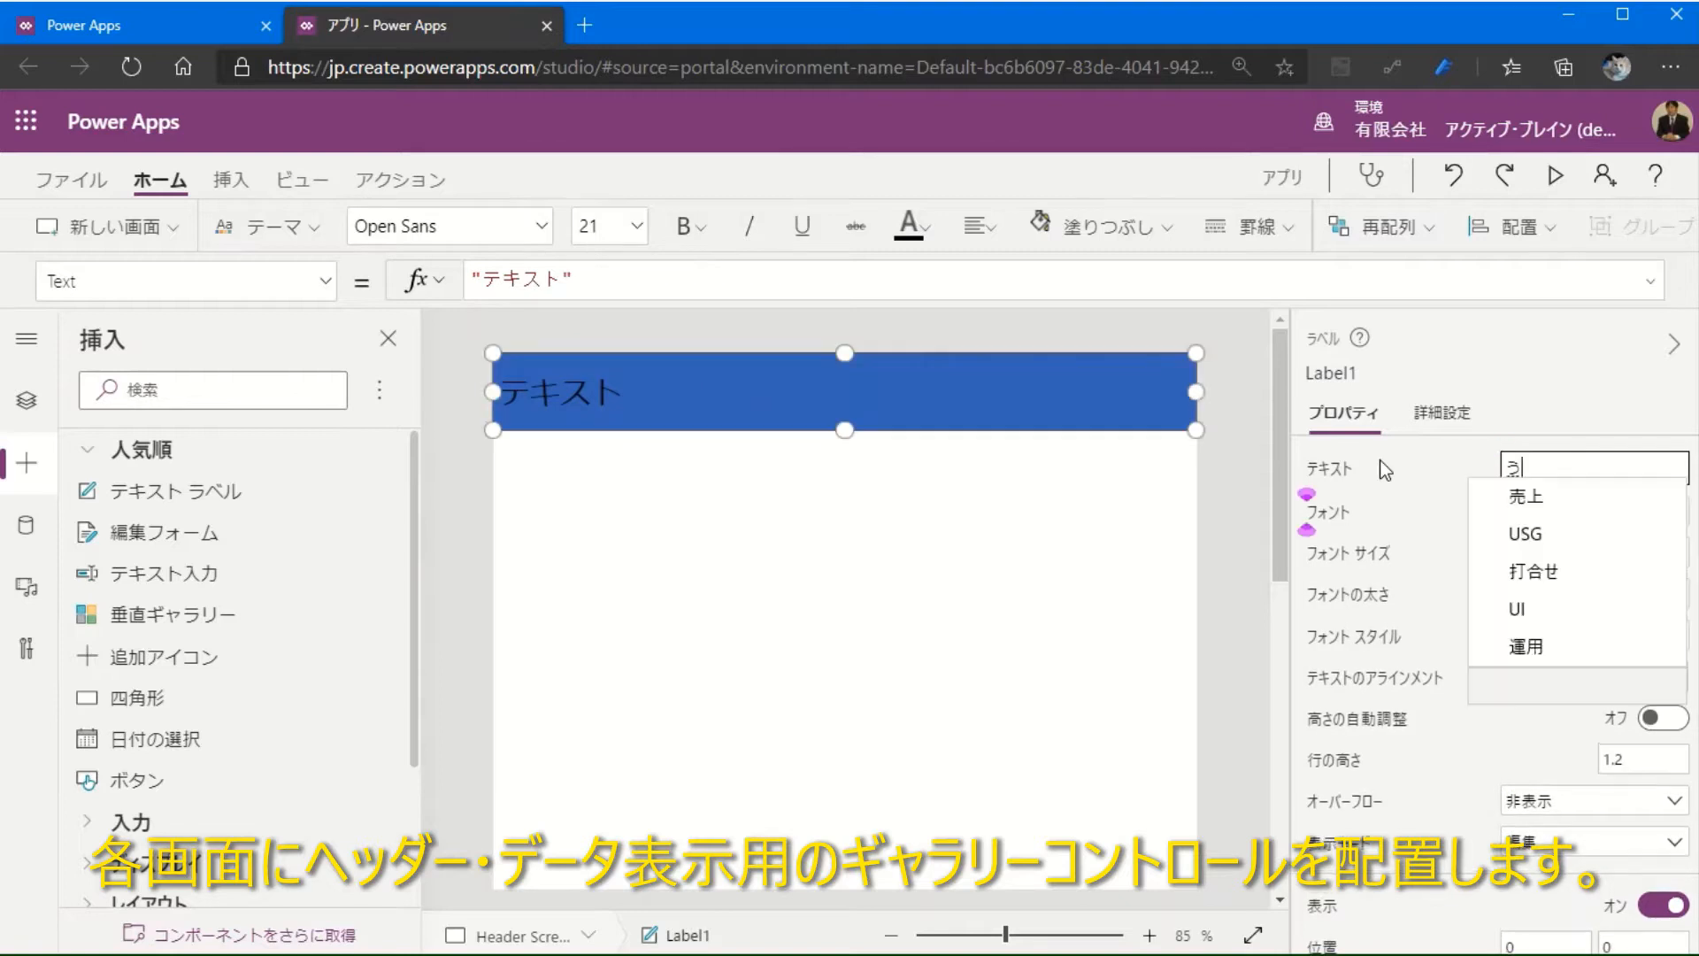
type("りあげ")
key("Return")
type("へ")
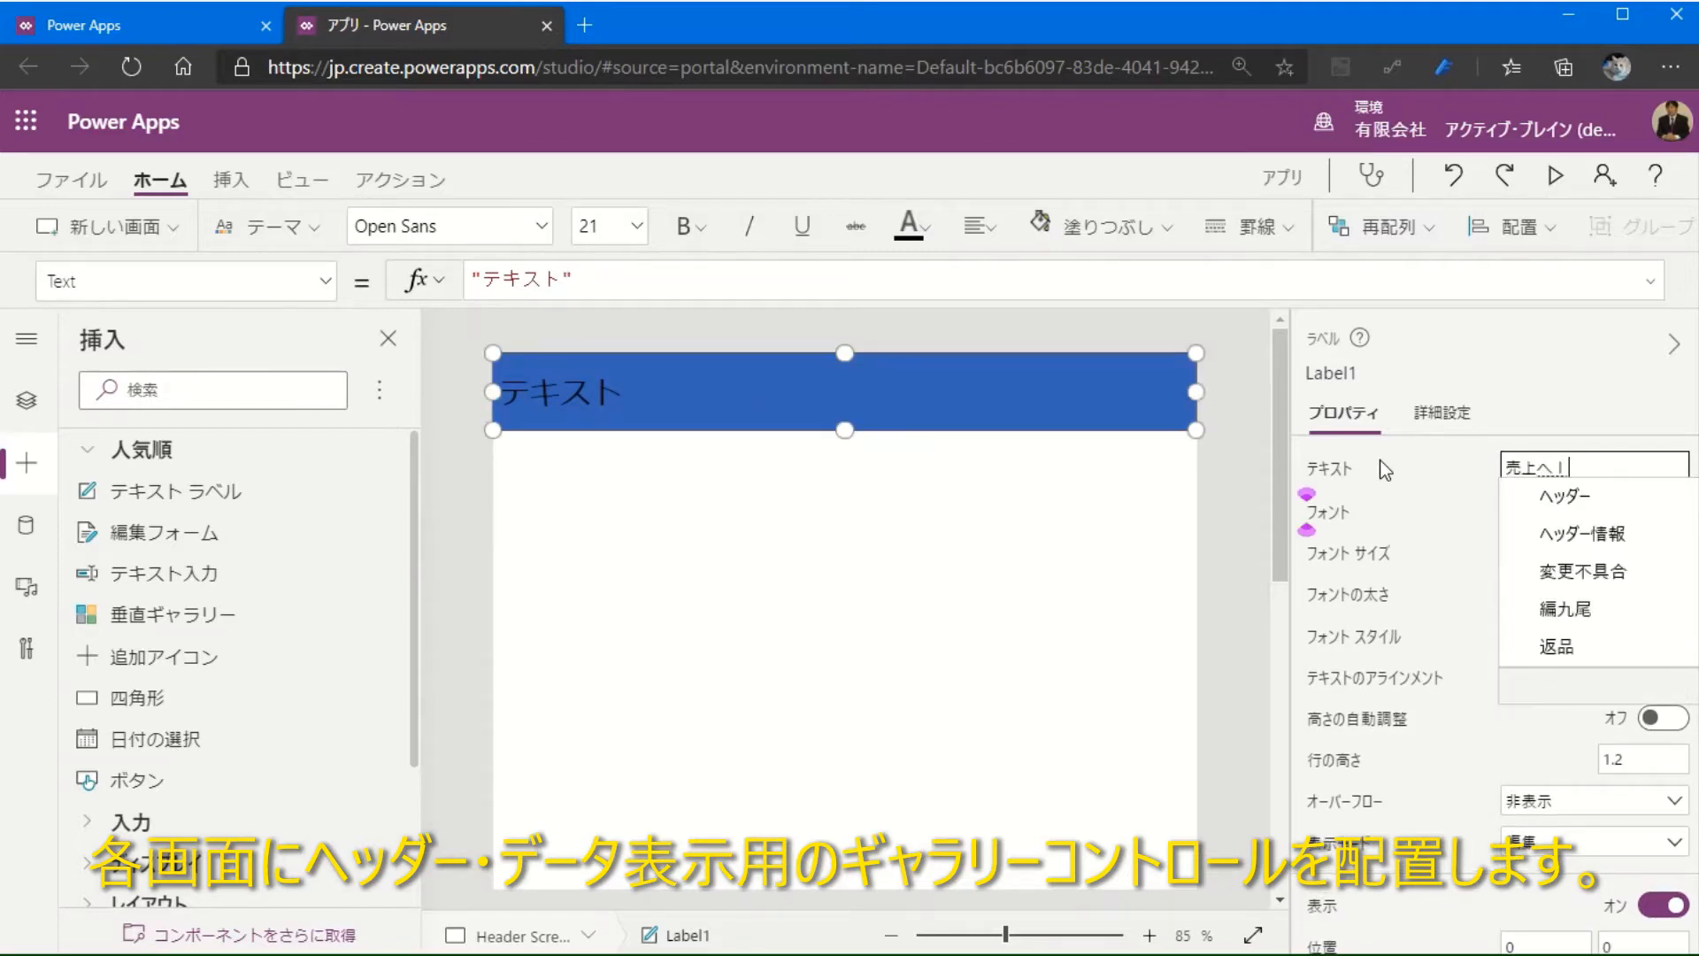
type("っだーじょうほう")
key("space")
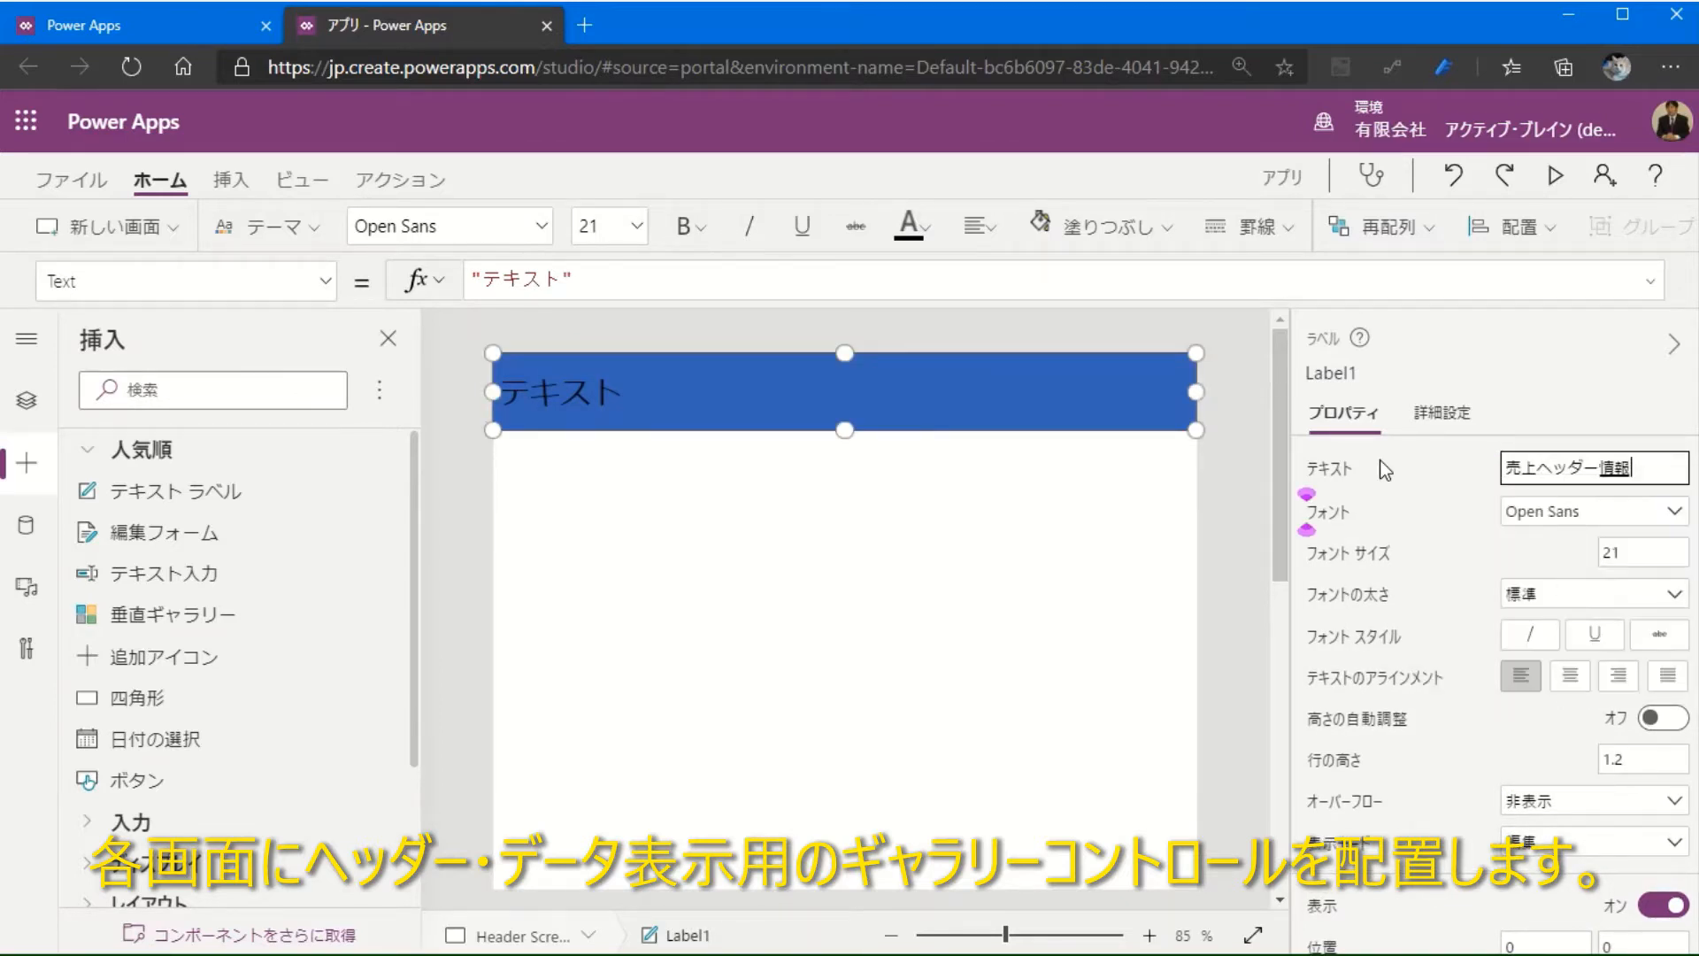
key("Return")
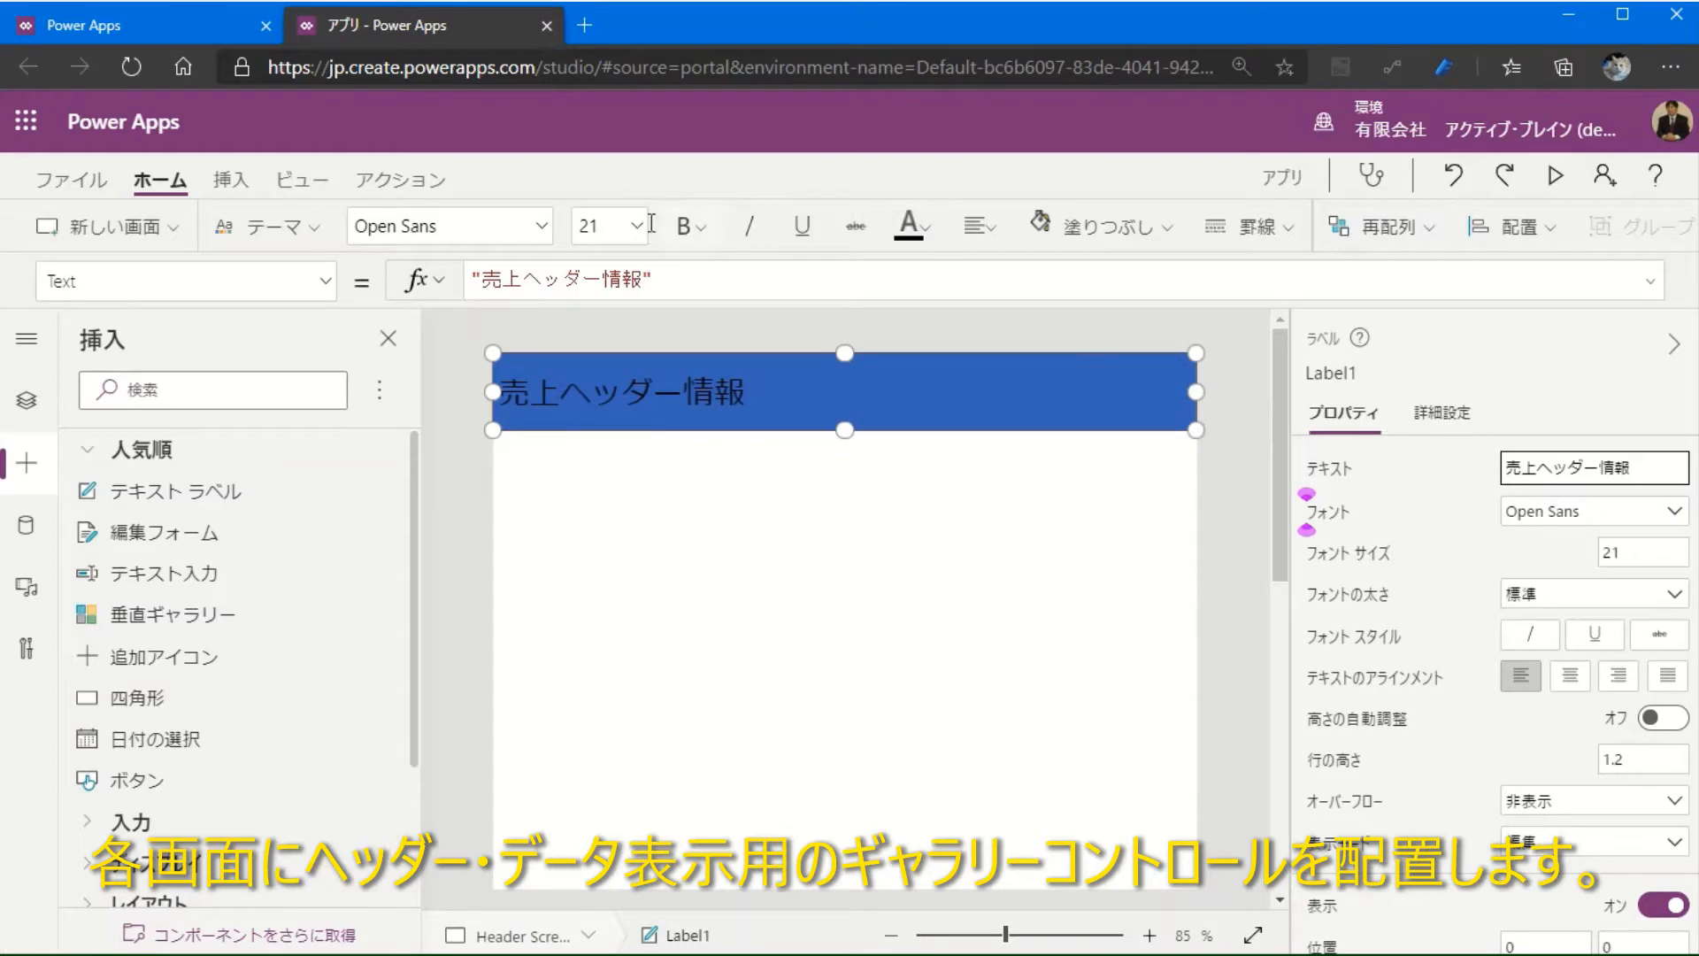
Step: Format the banner label with font size 28, bold weight, white text and centre alignment
left_click(635, 227)
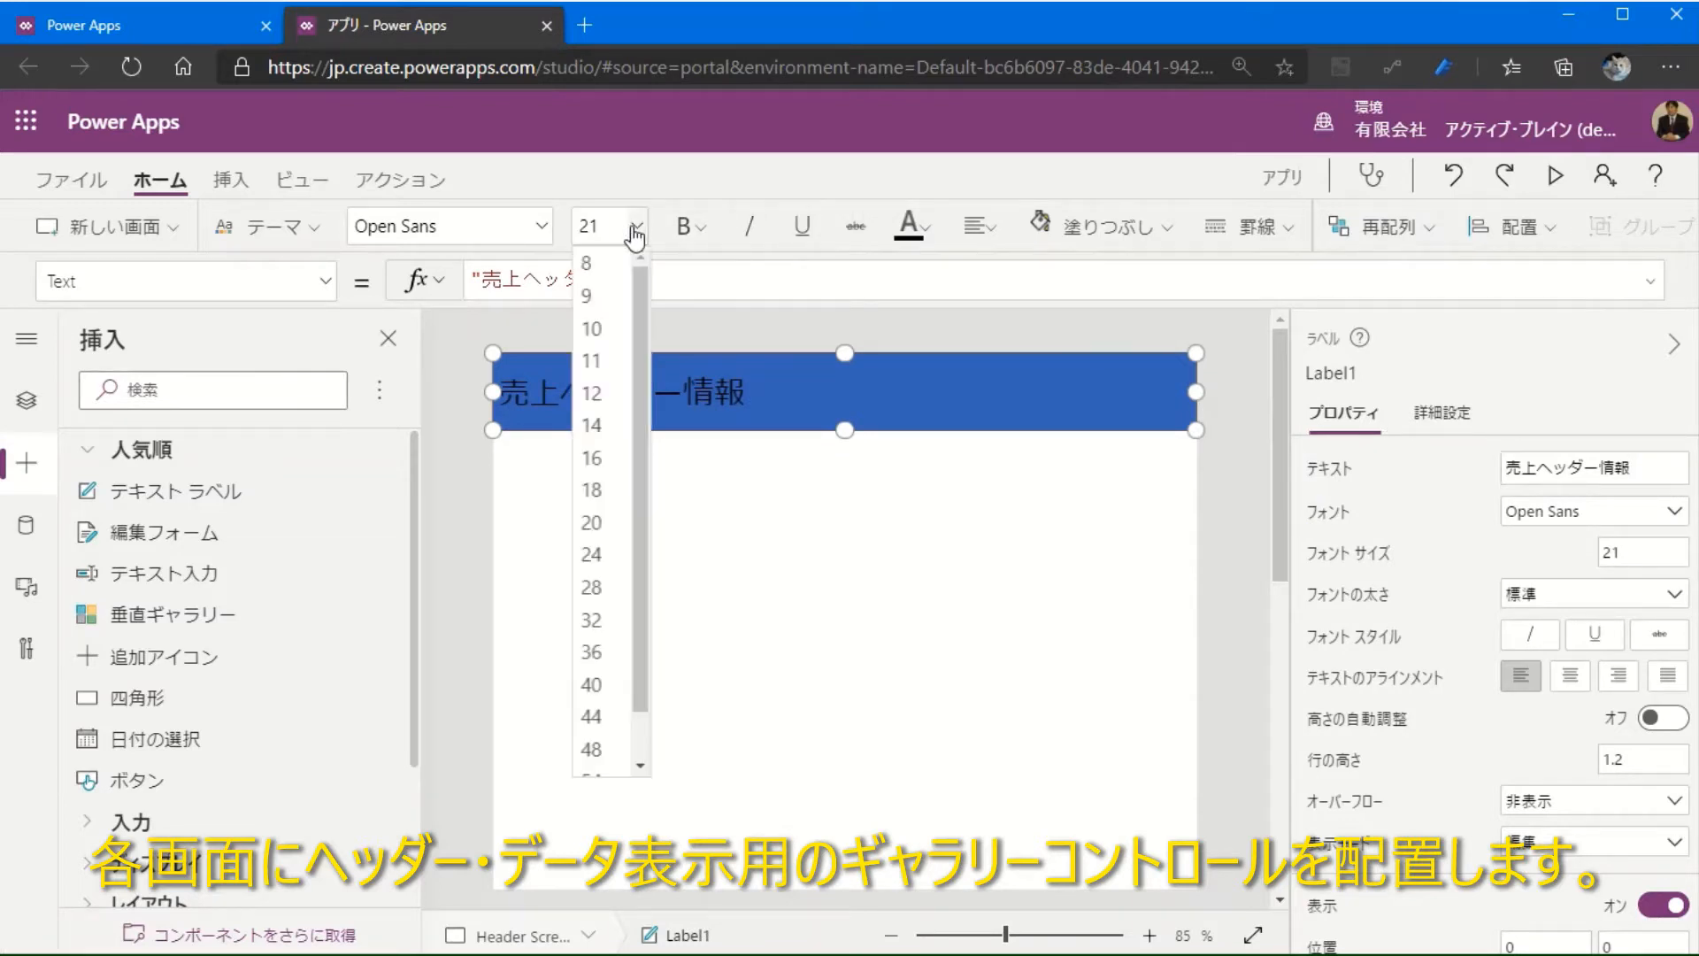
left_click(614, 582)
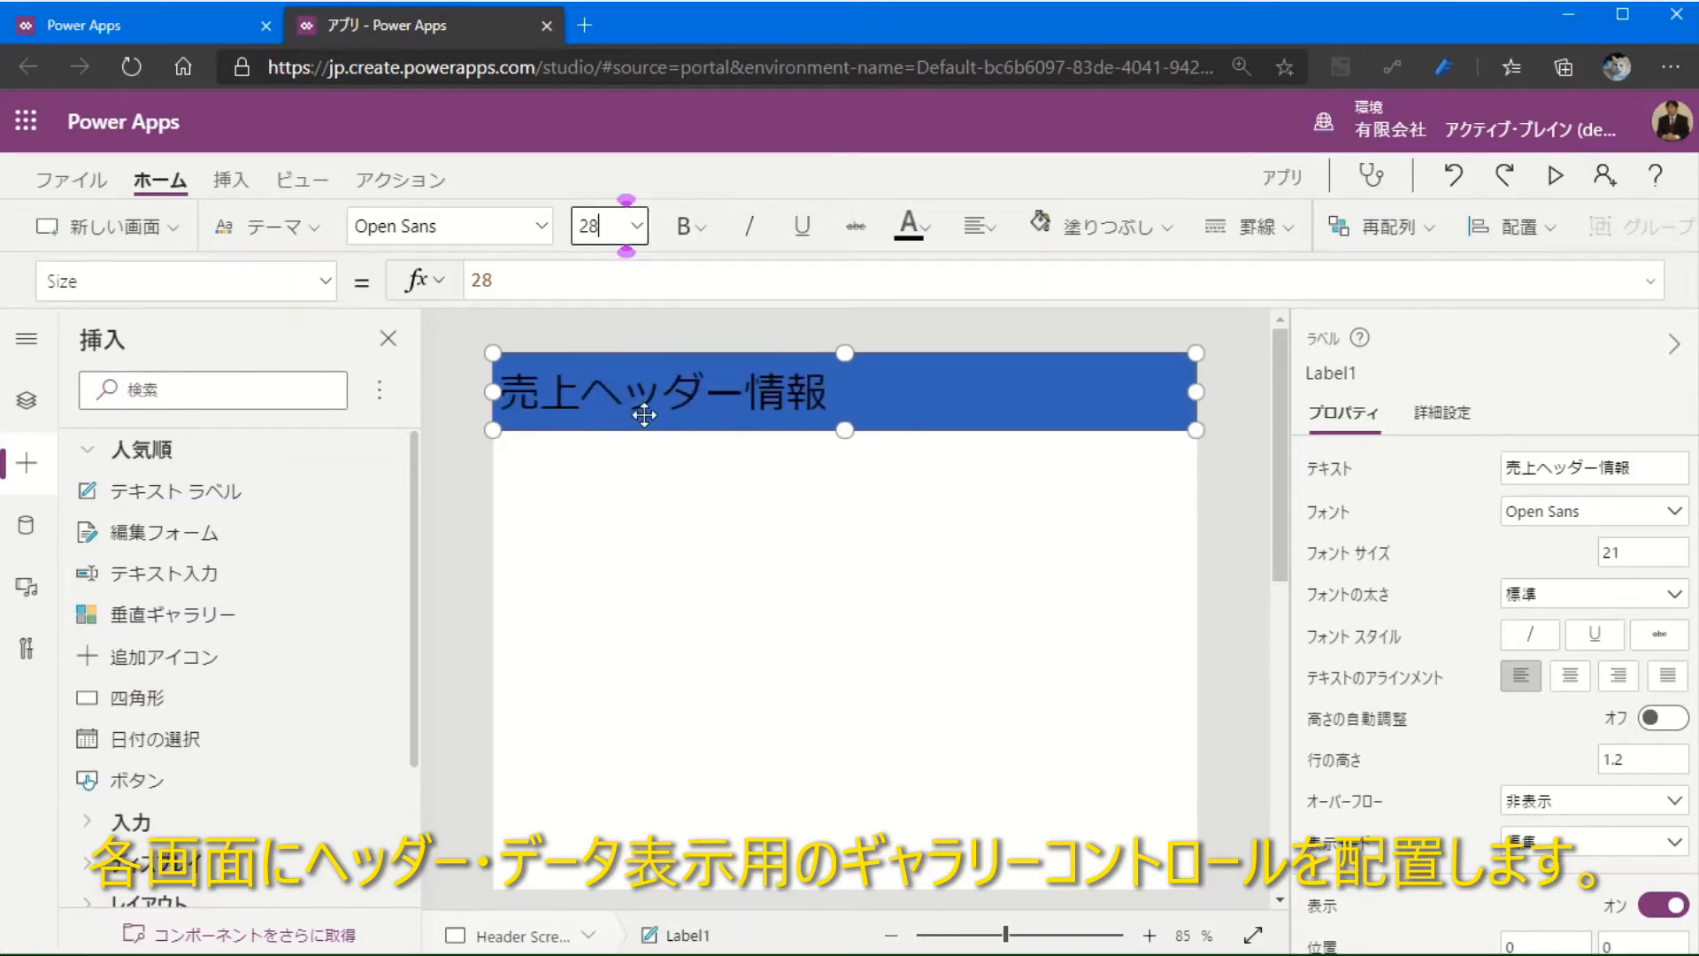
left_click(707, 231)
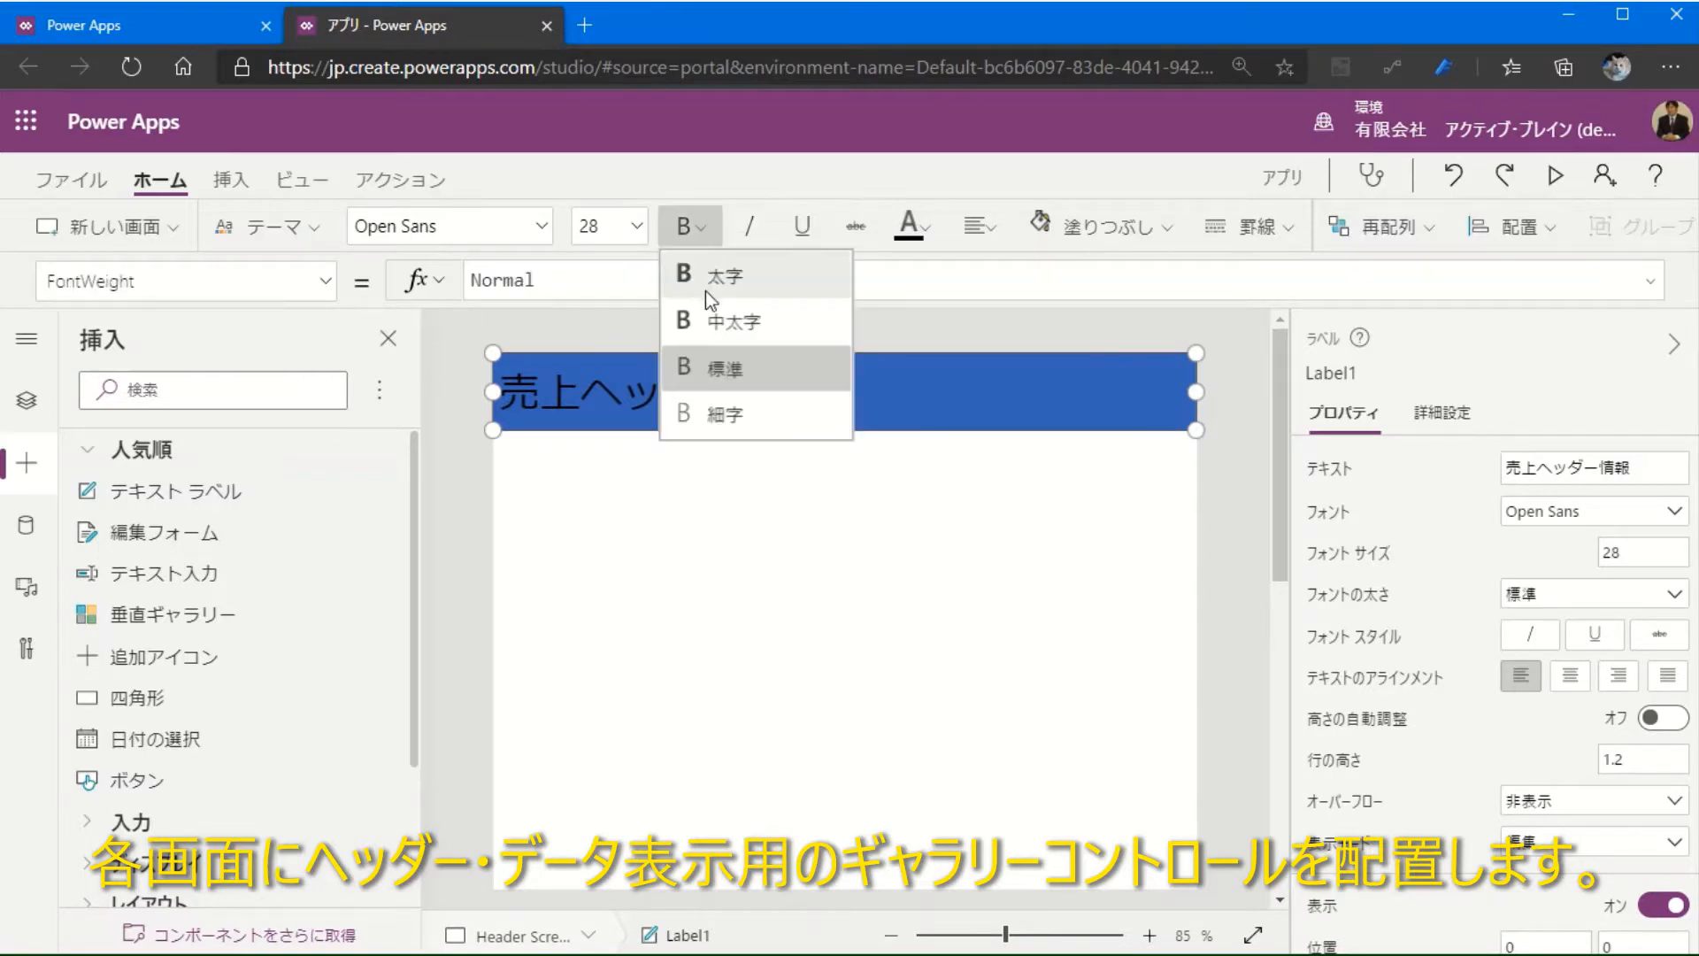
left_click(912, 227)
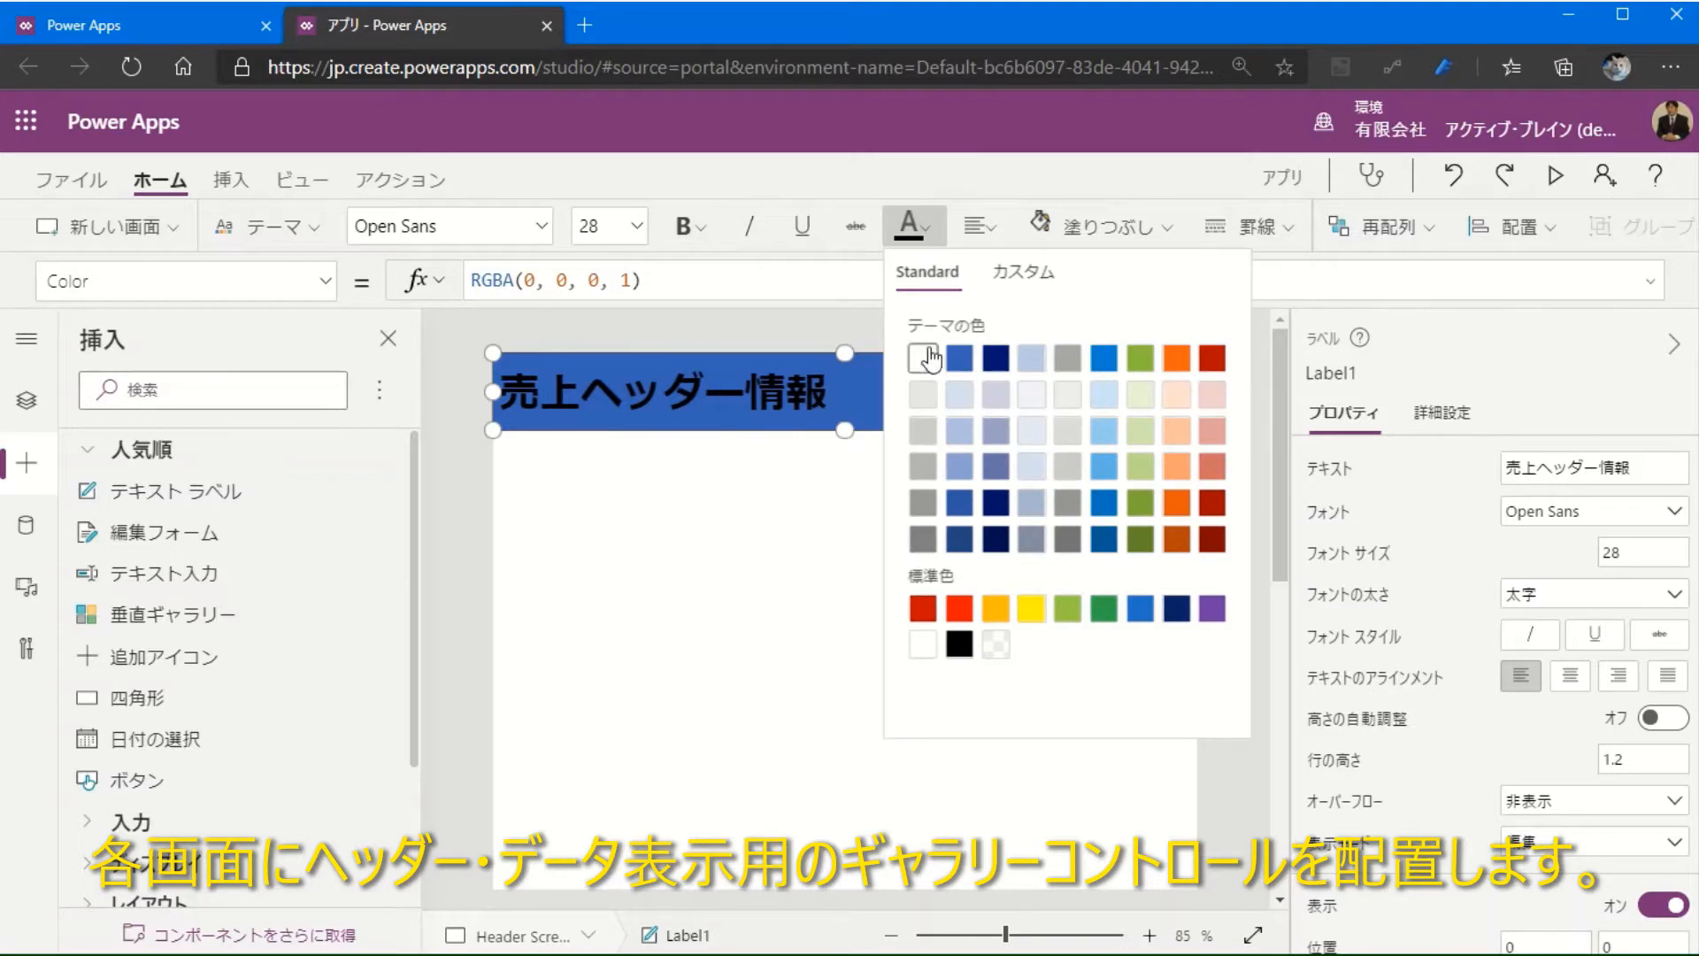
left_click(930, 359)
left_click(998, 226)
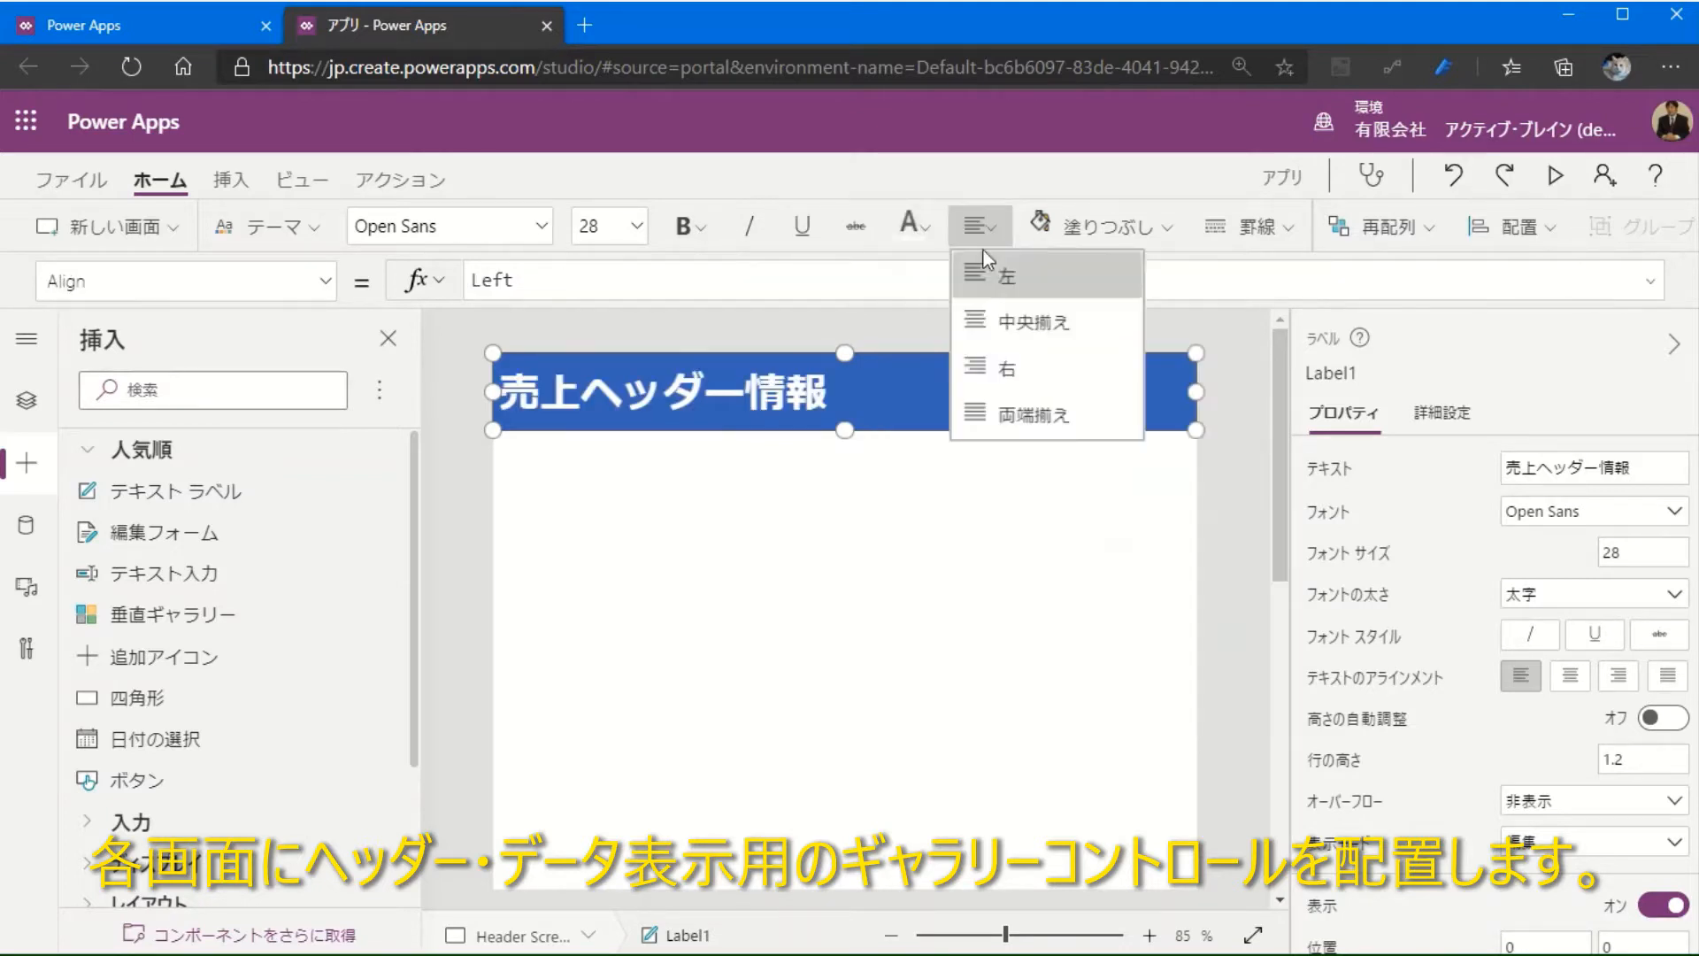
left_click(983, 326)
left_click(844, 673)
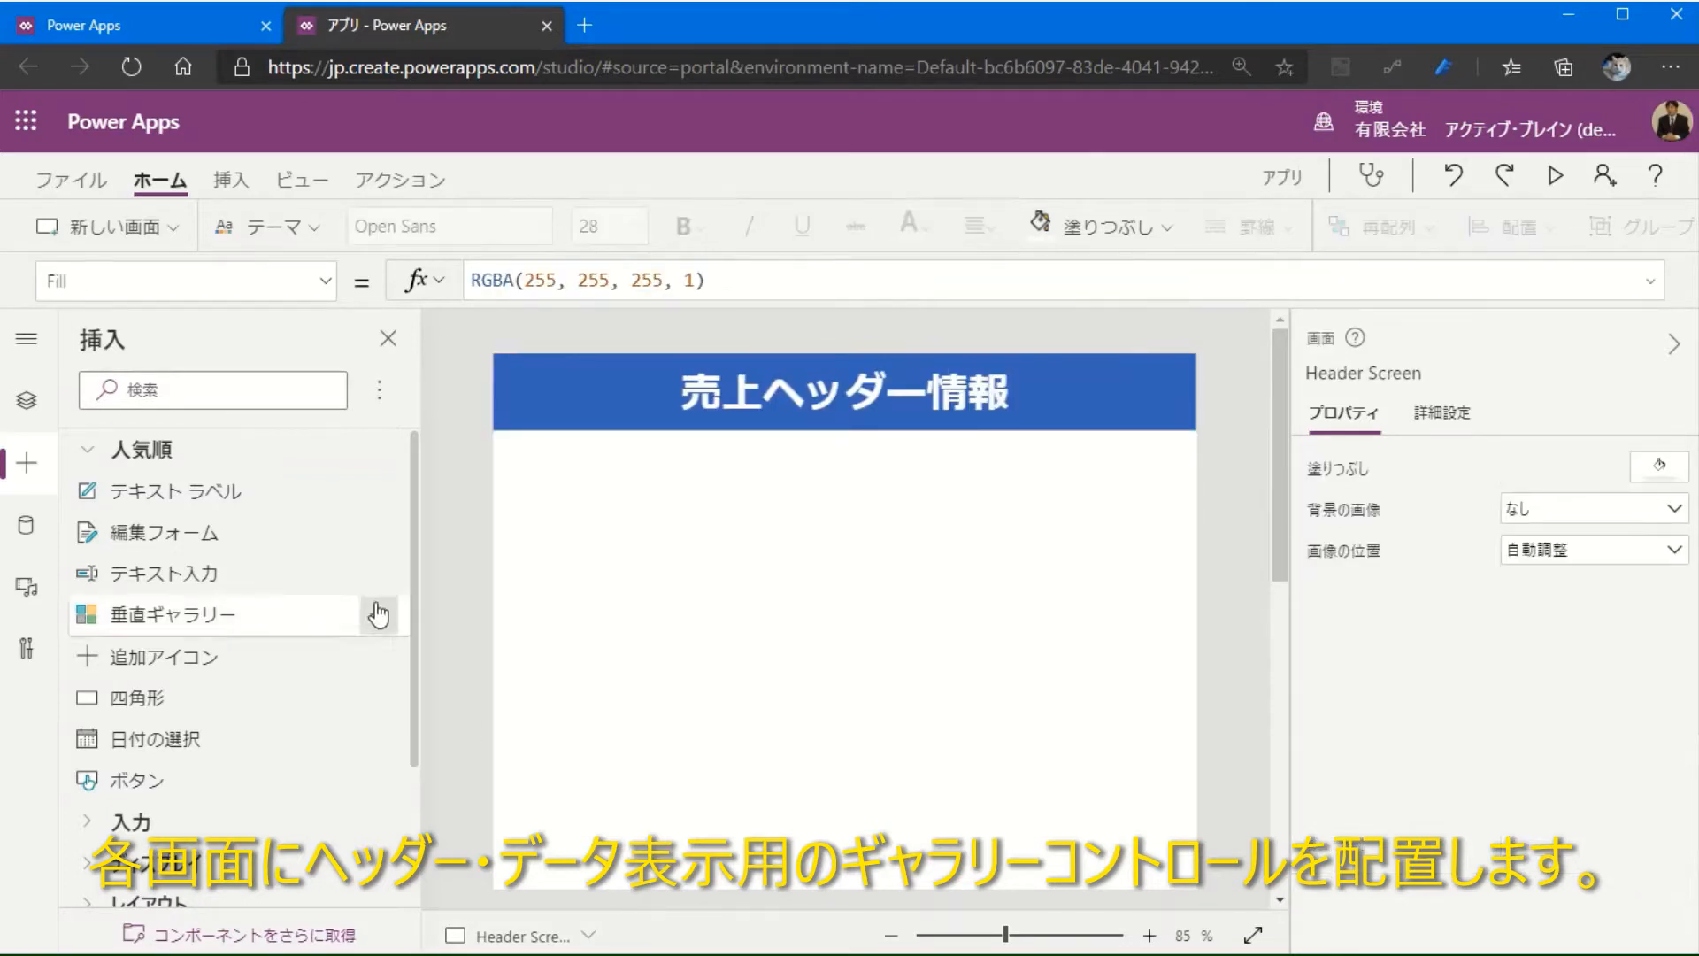
Step: Insert a blank vertical gallery on Header Screen below the title banner
scroll(227, 748, "down", 3)
left_click(210, 710)
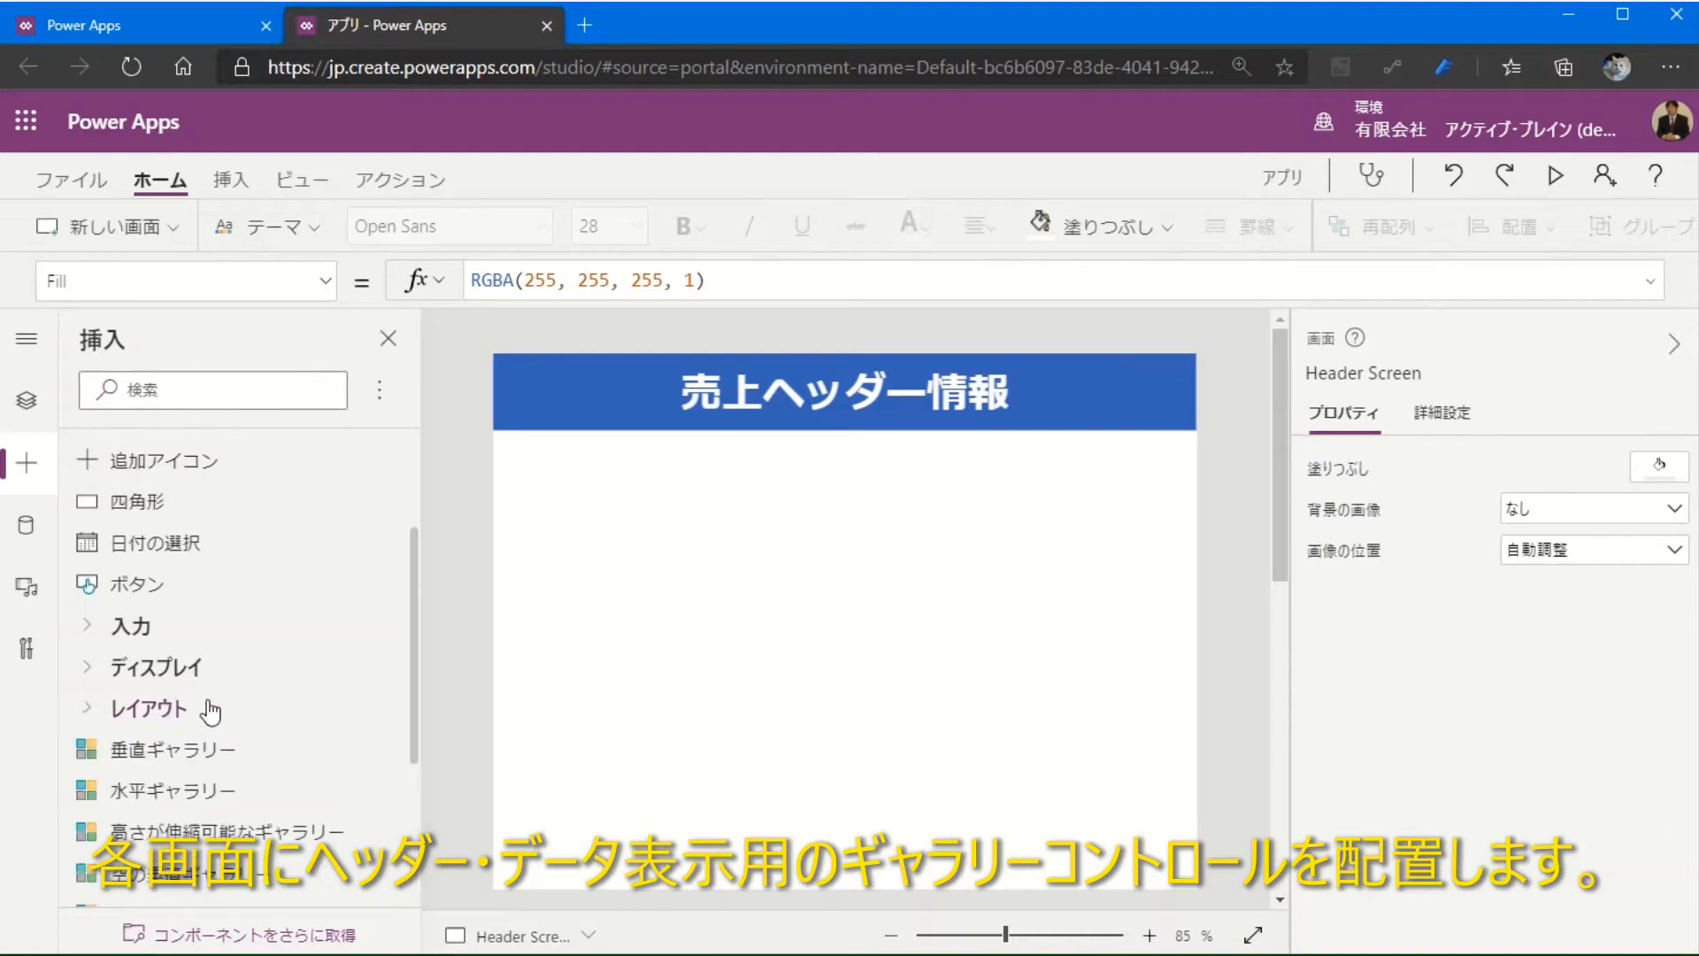
scroll(210, 710, "down", 3)
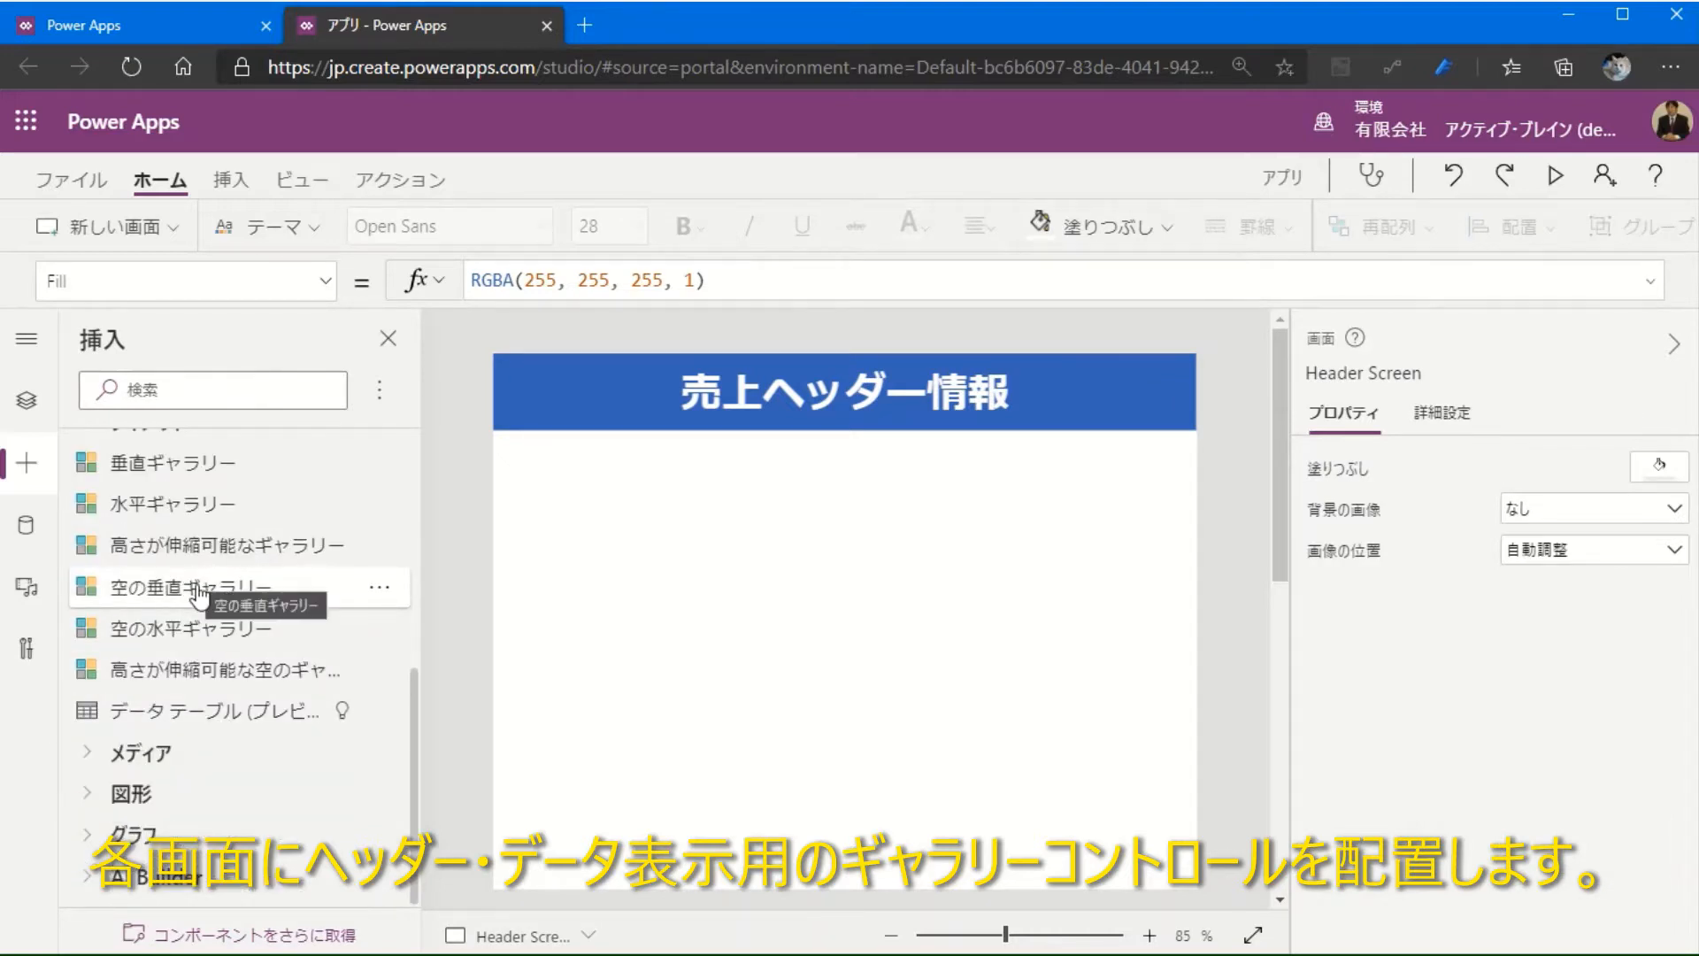
left_click_drag(198, 596, 715, 648)
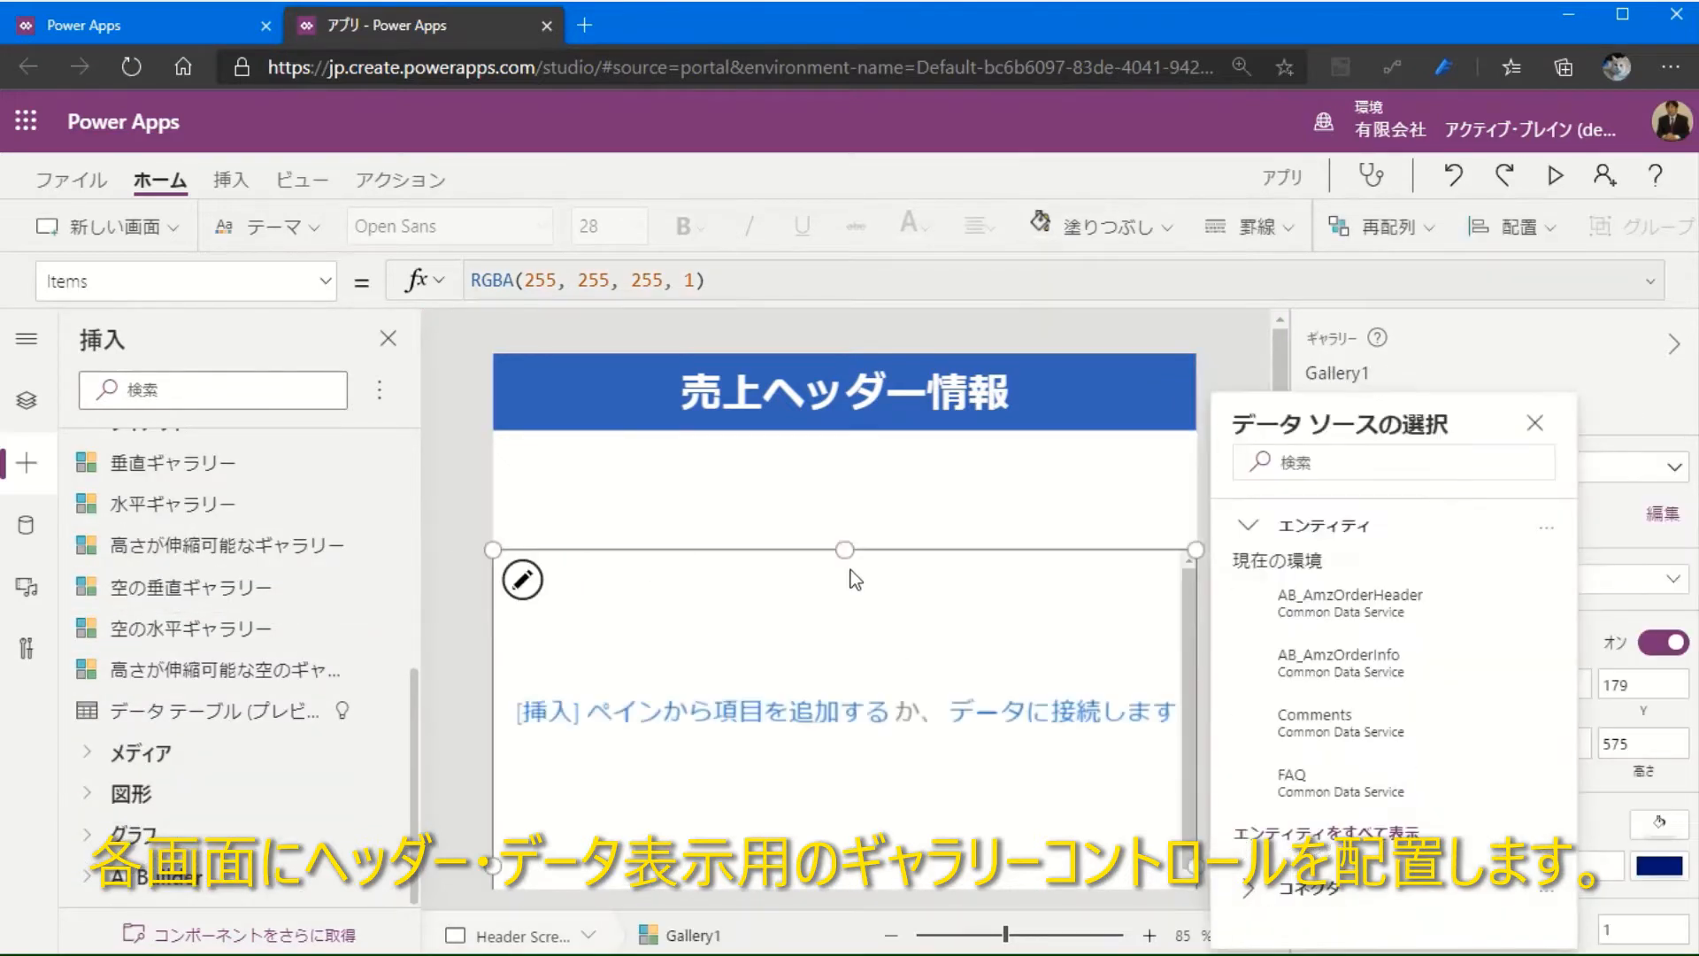
Step: Extend the gallery from just below the banner to the end of Header Screen, about 1048 high, and rename it galHeaderList
left_click_drag(849, 541, 842, 899)
scroll(701, 797, "down", 5)
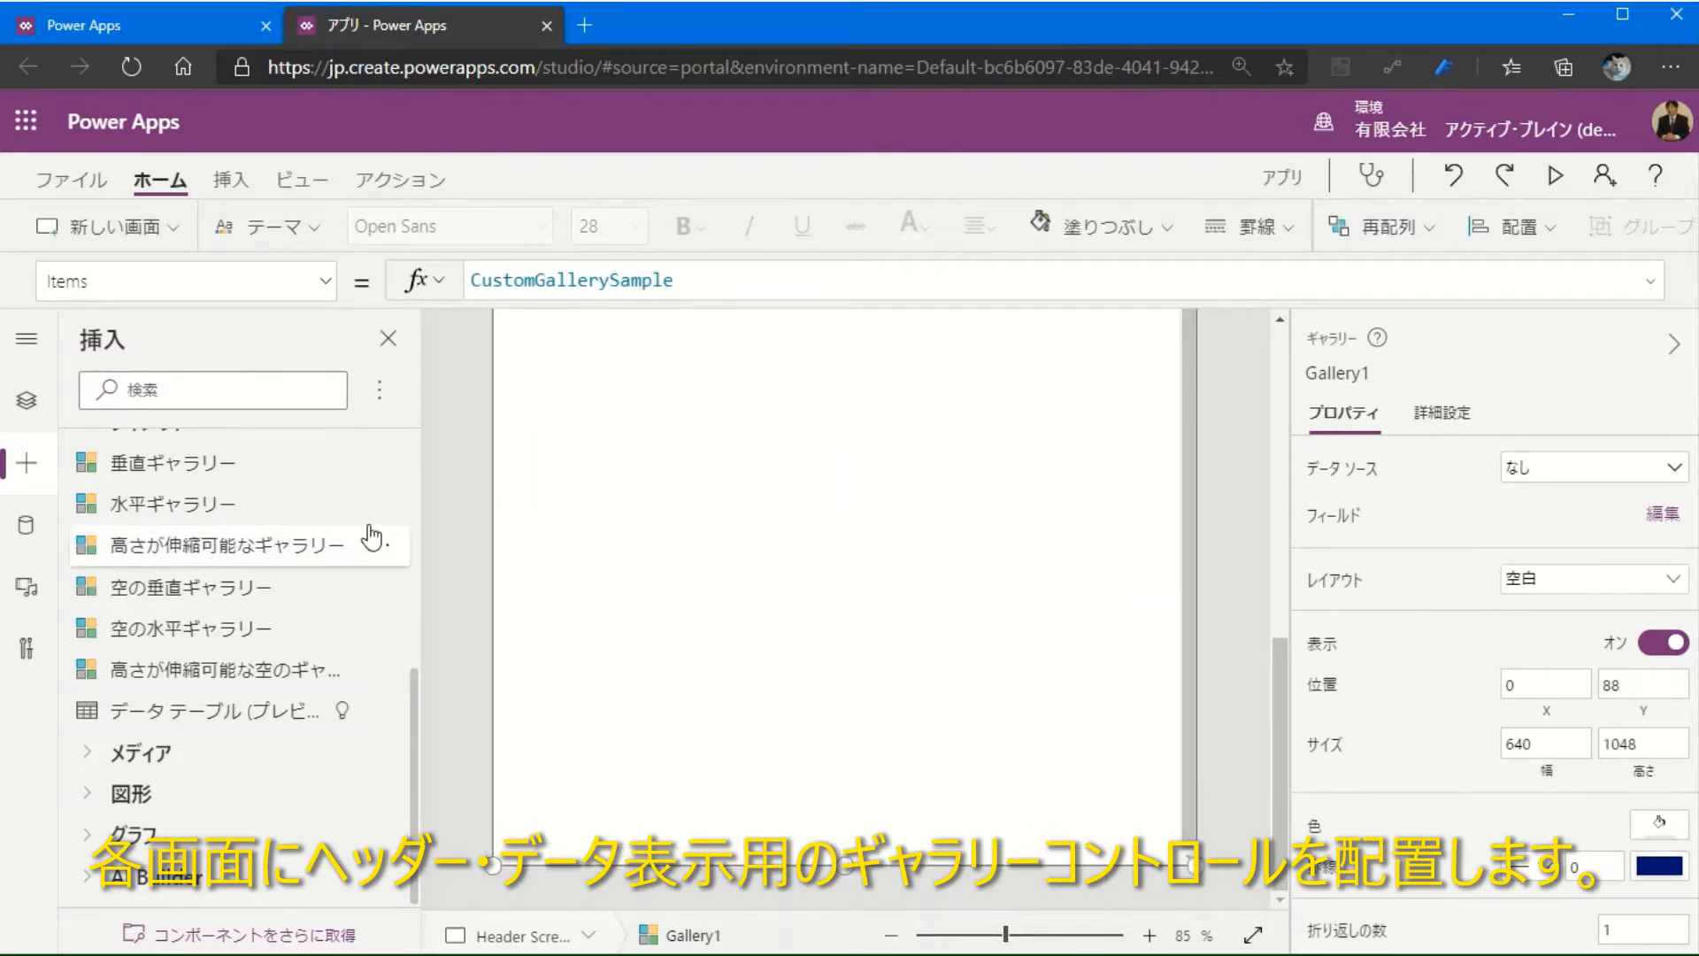
left_click(27, 400)
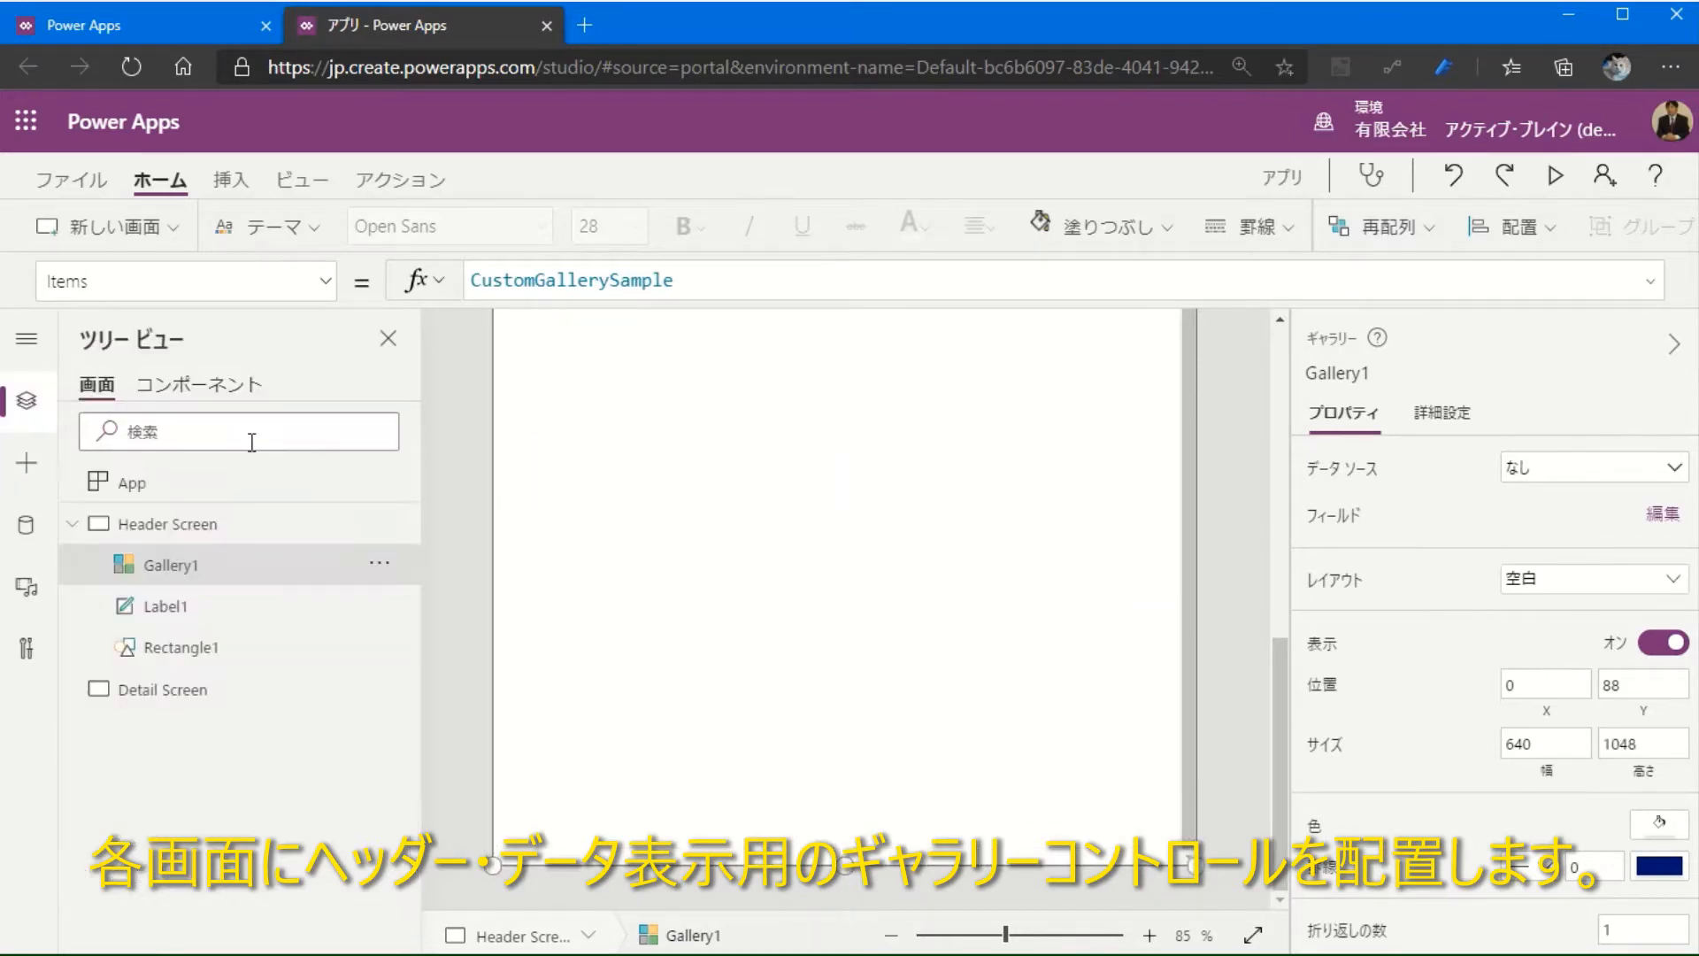
double_click(201, 575)
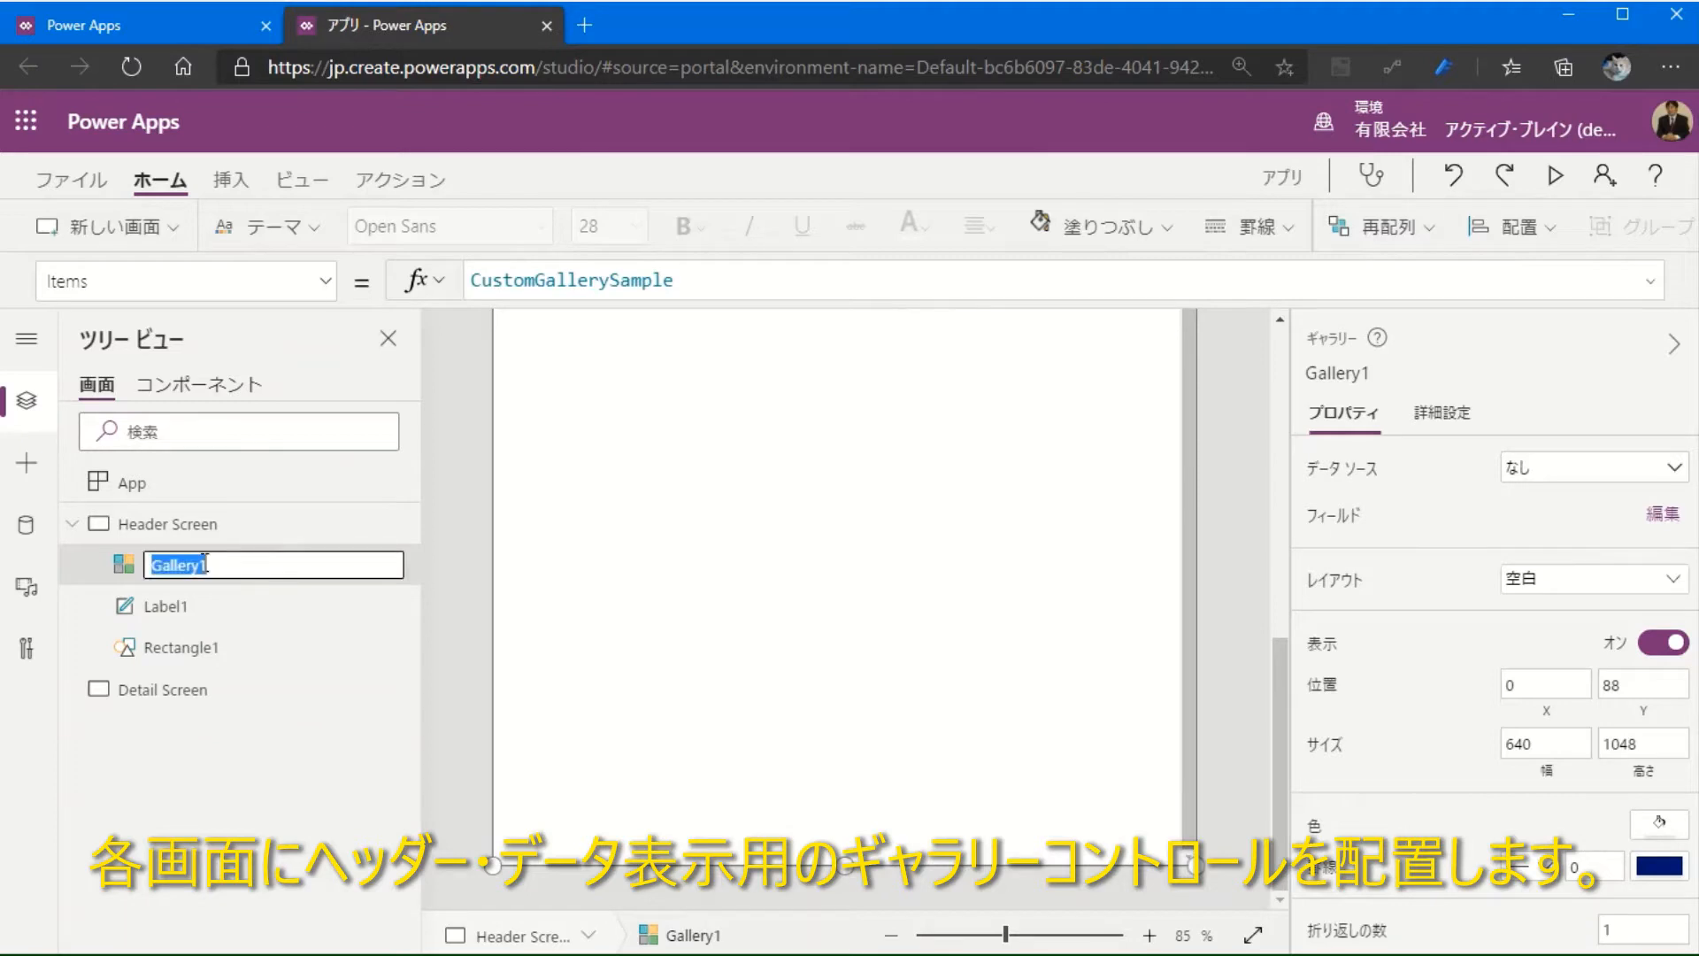
type("galH")
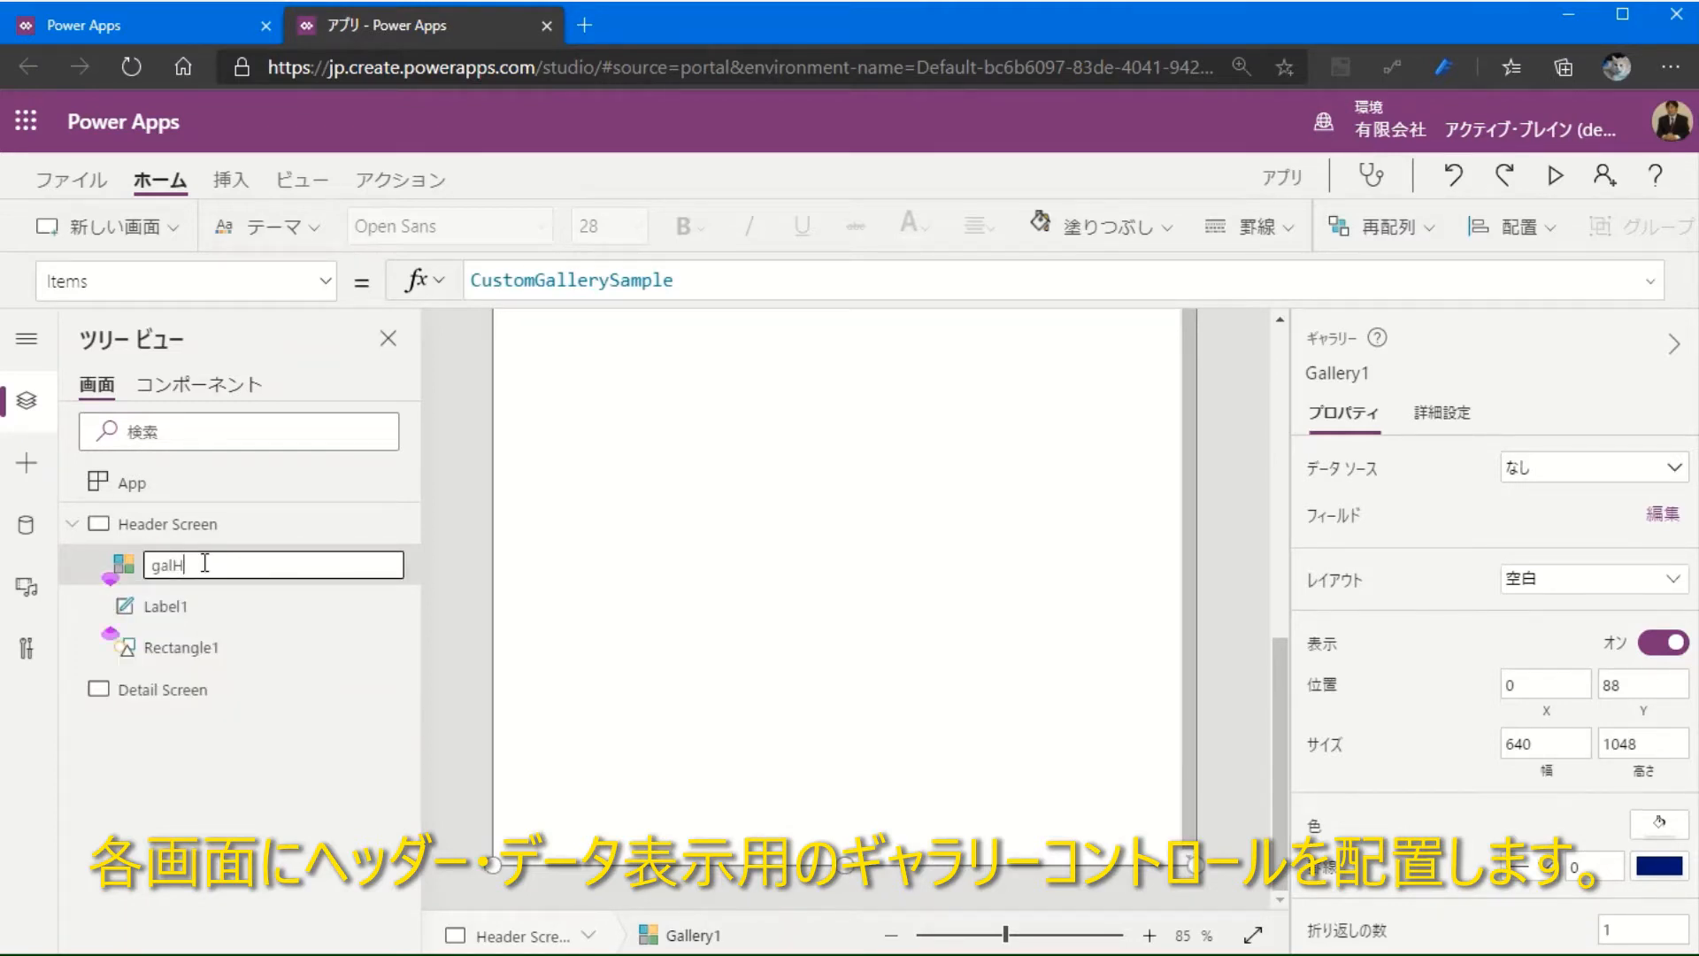
type("eaderList")
key("Return")
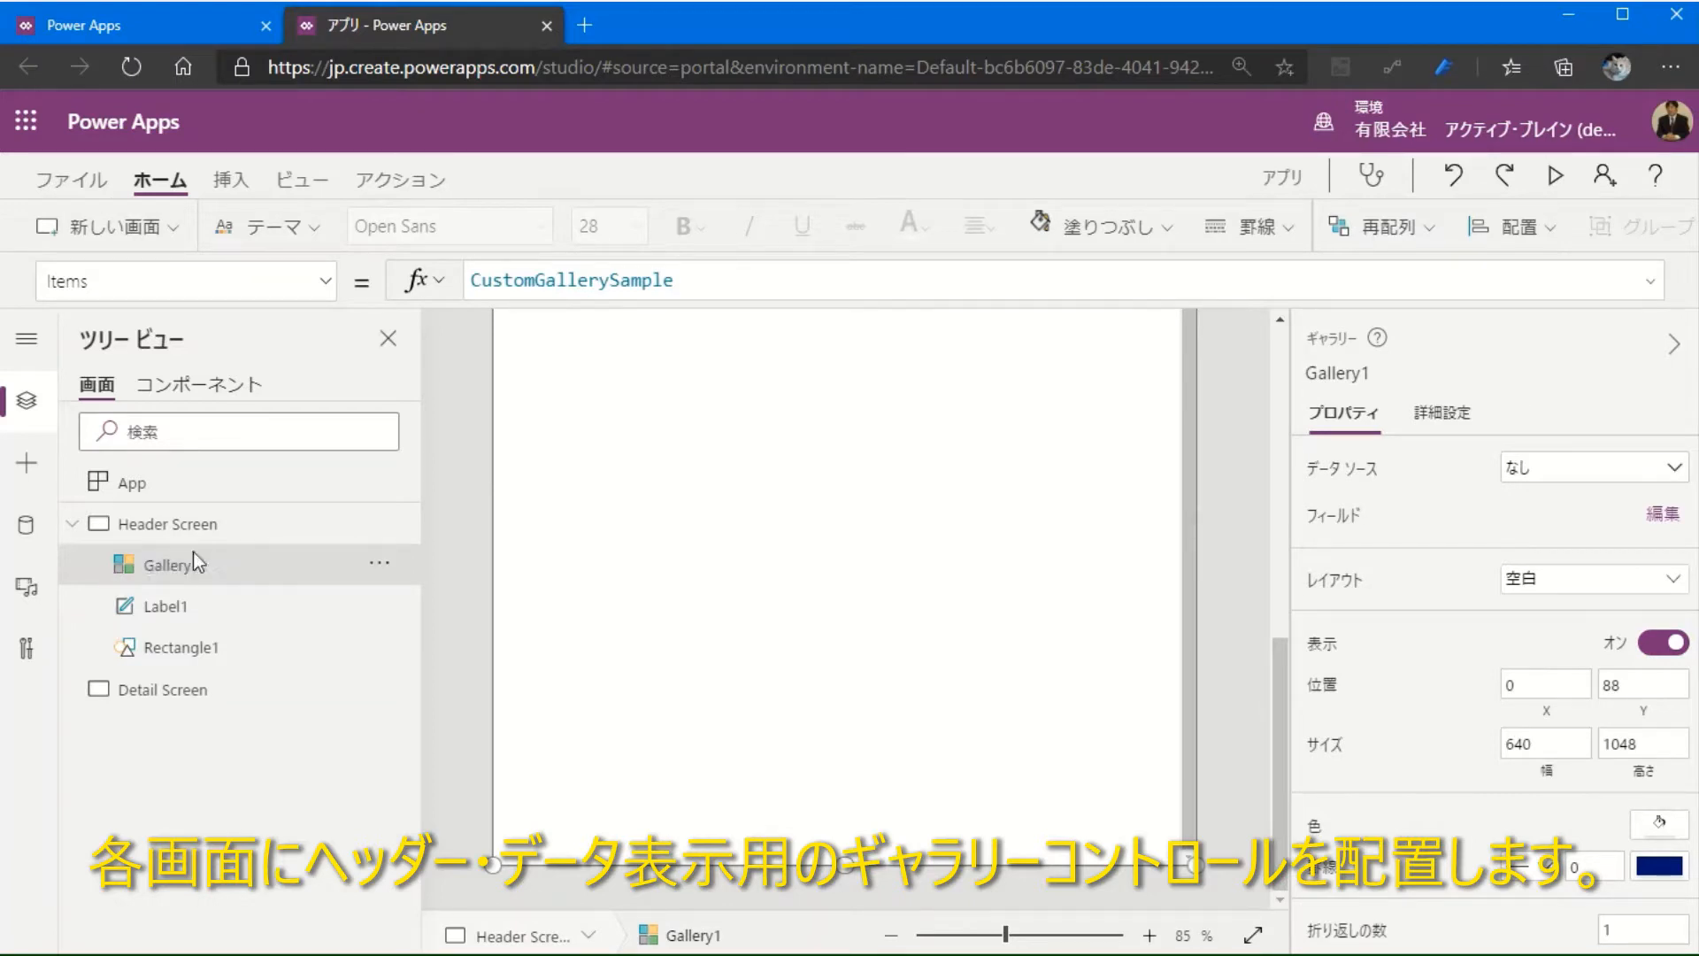
Step: Rename the banner label on Header Screen as lblHeaderTtle and the banner rectangle as recHeaderTitle
double_click(262, 607)
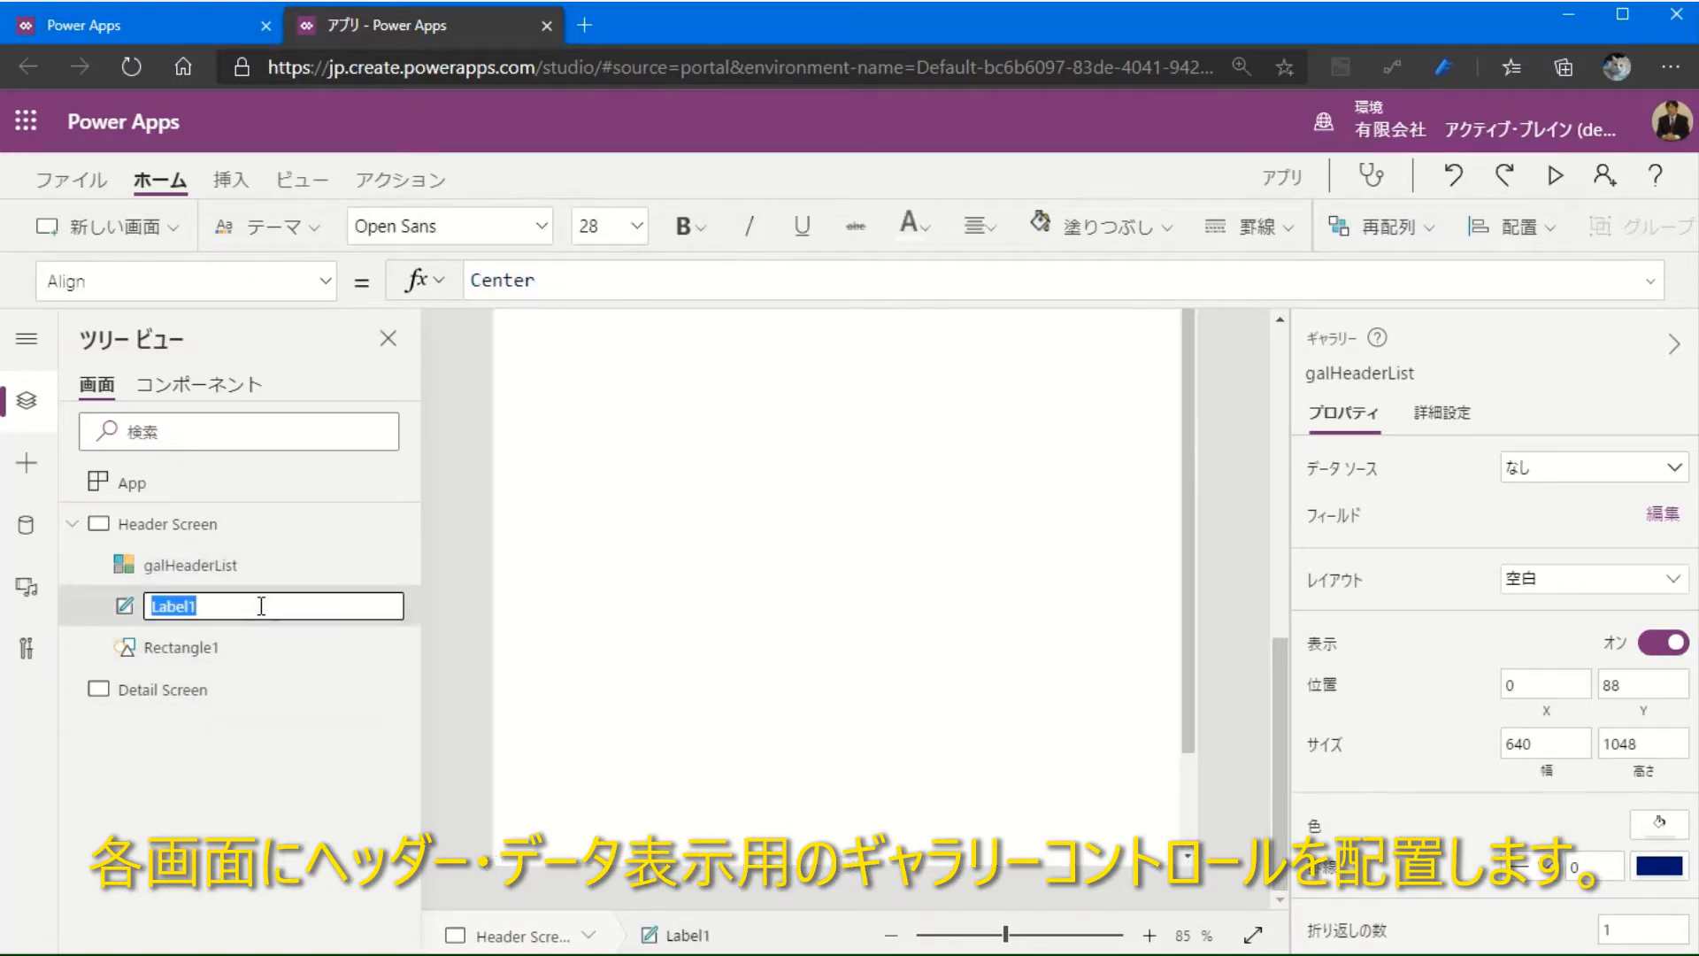
type("lblHeaderTtle")
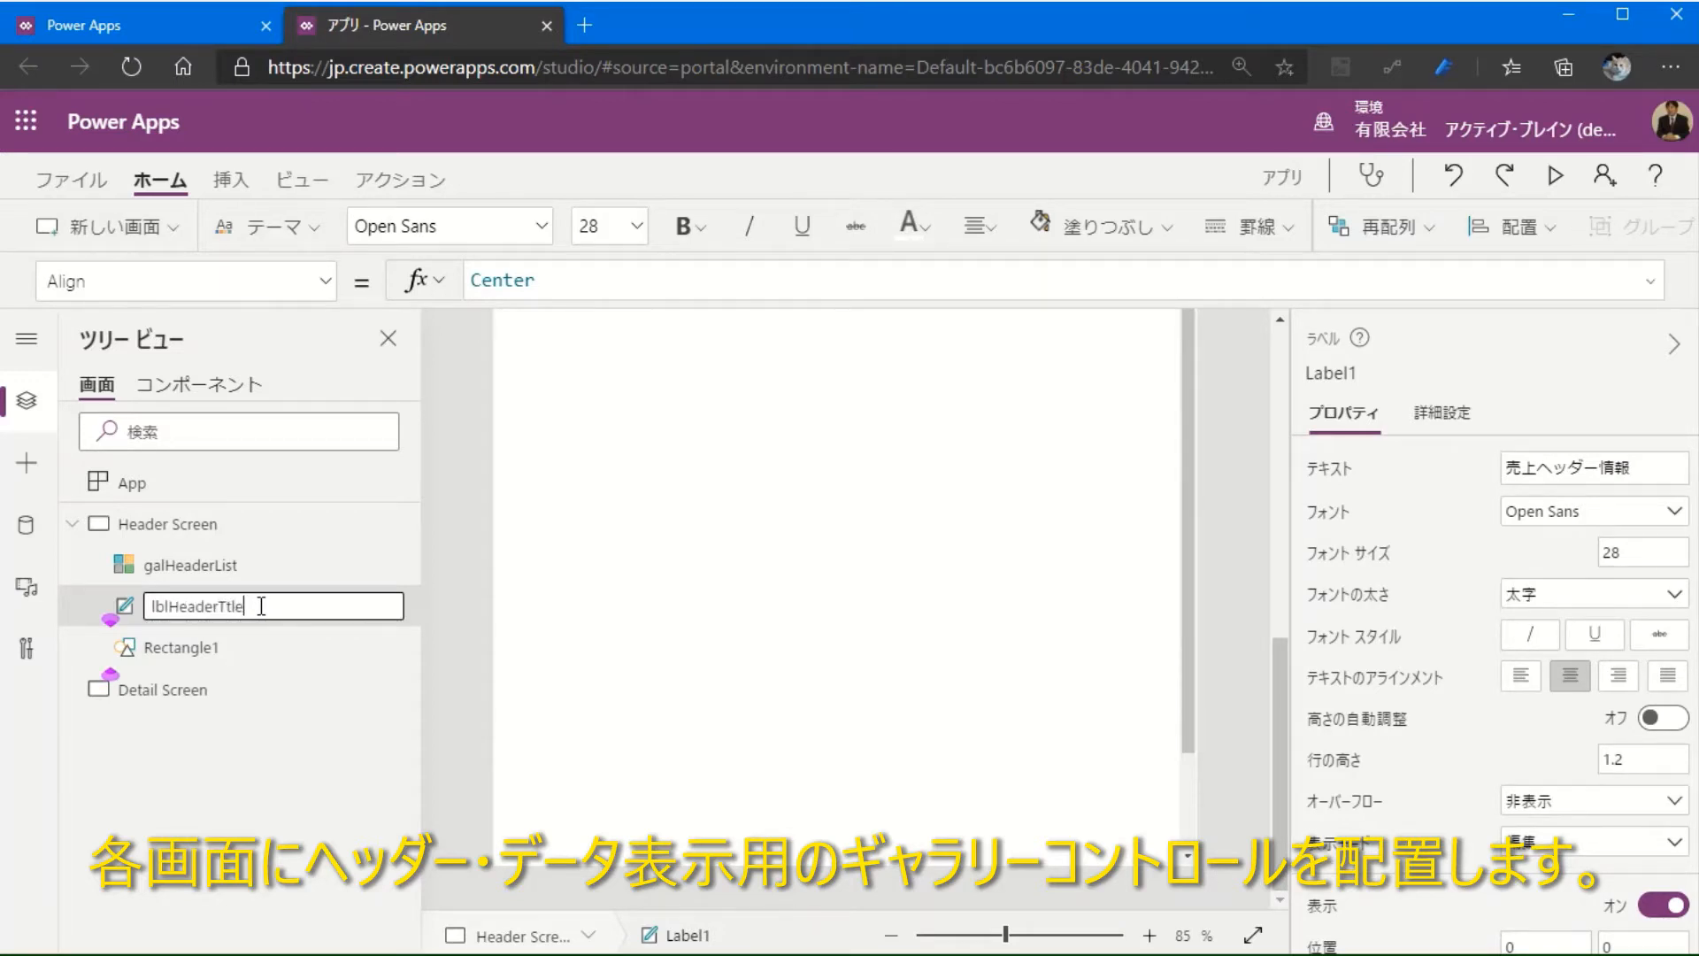
key("Return")
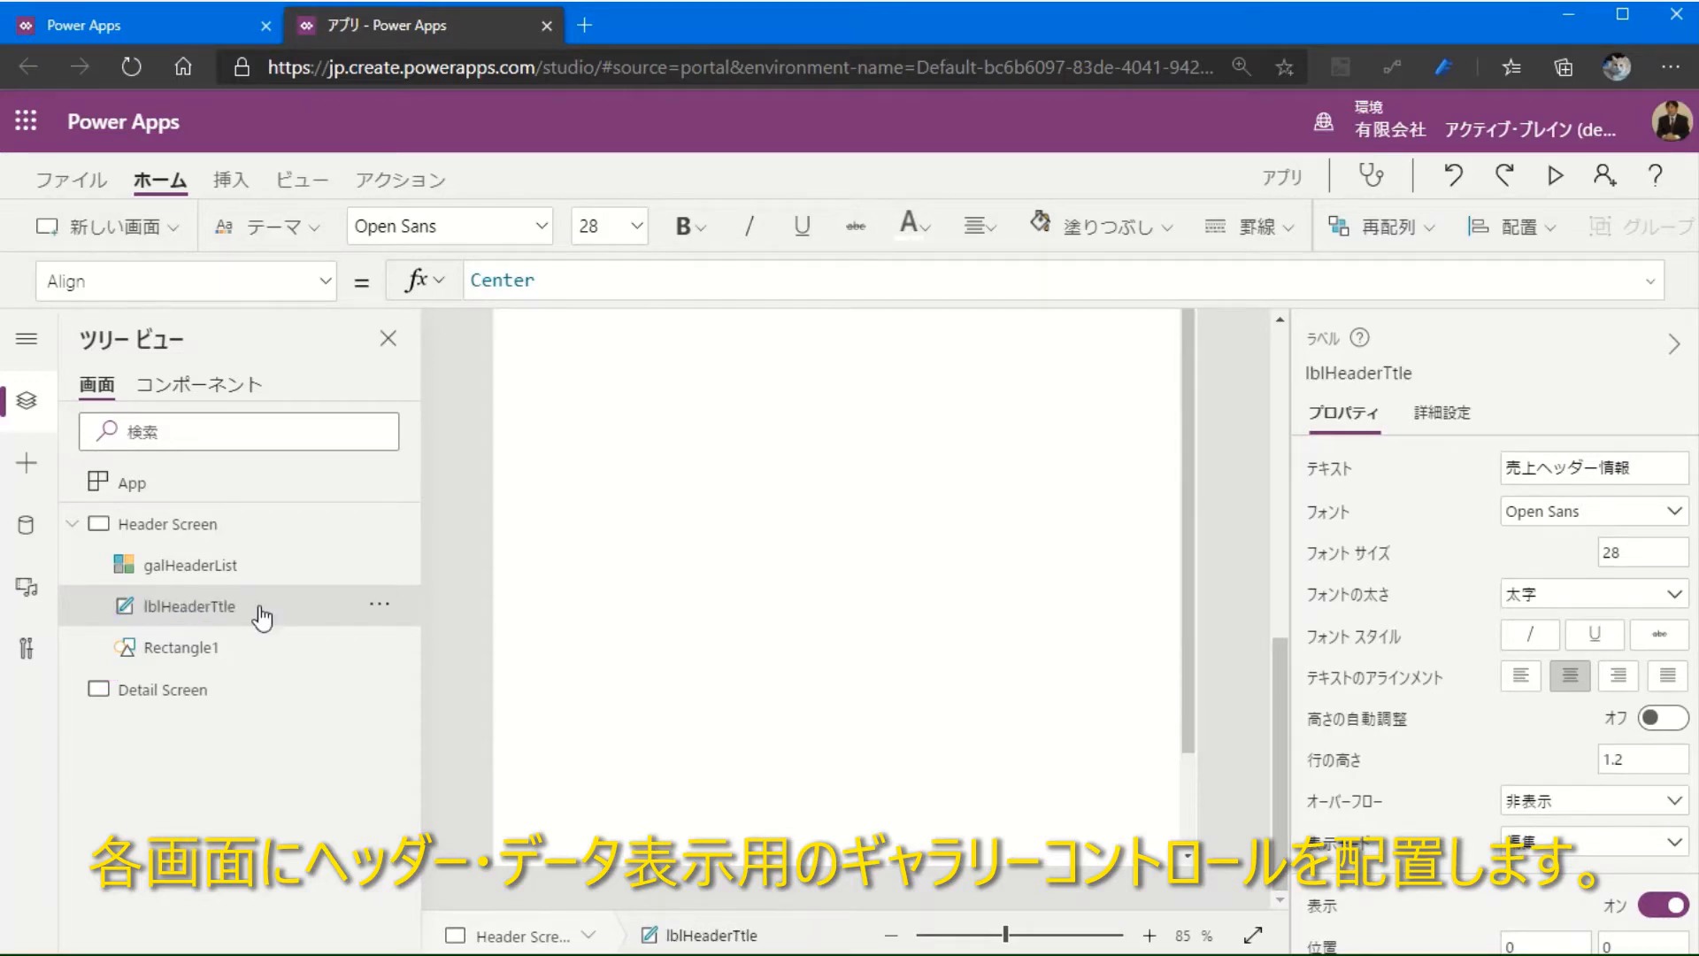
double_click(209, 648)
type("recHeaderT")
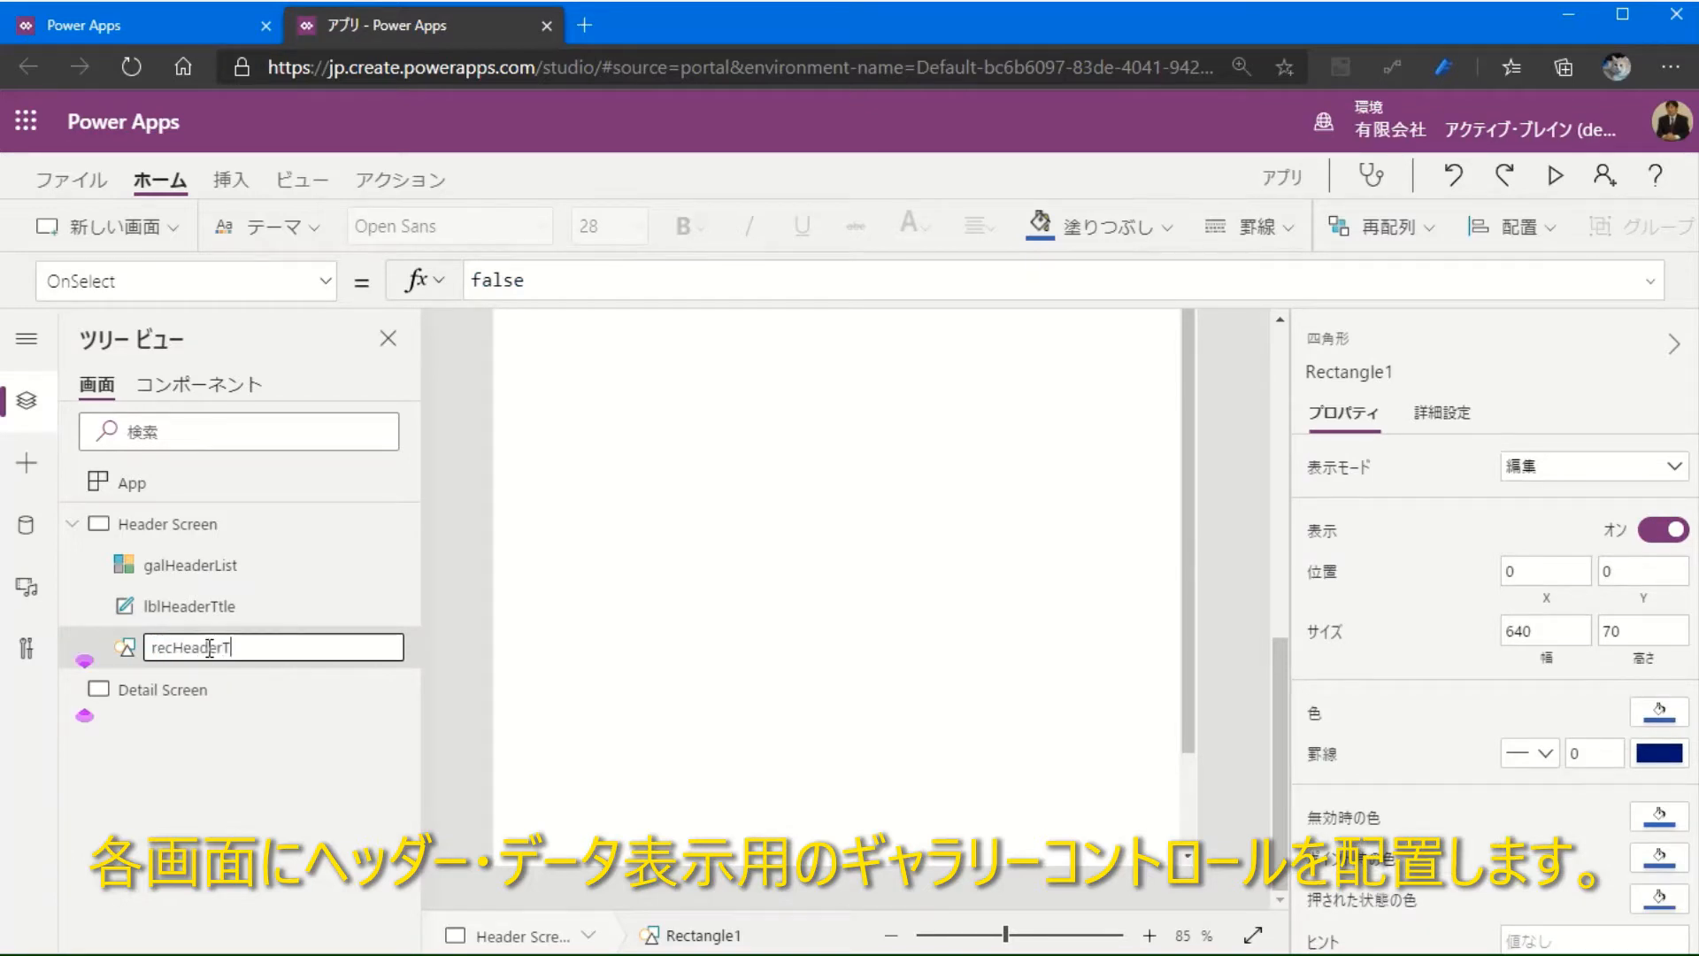
type("itle")
key("Return")
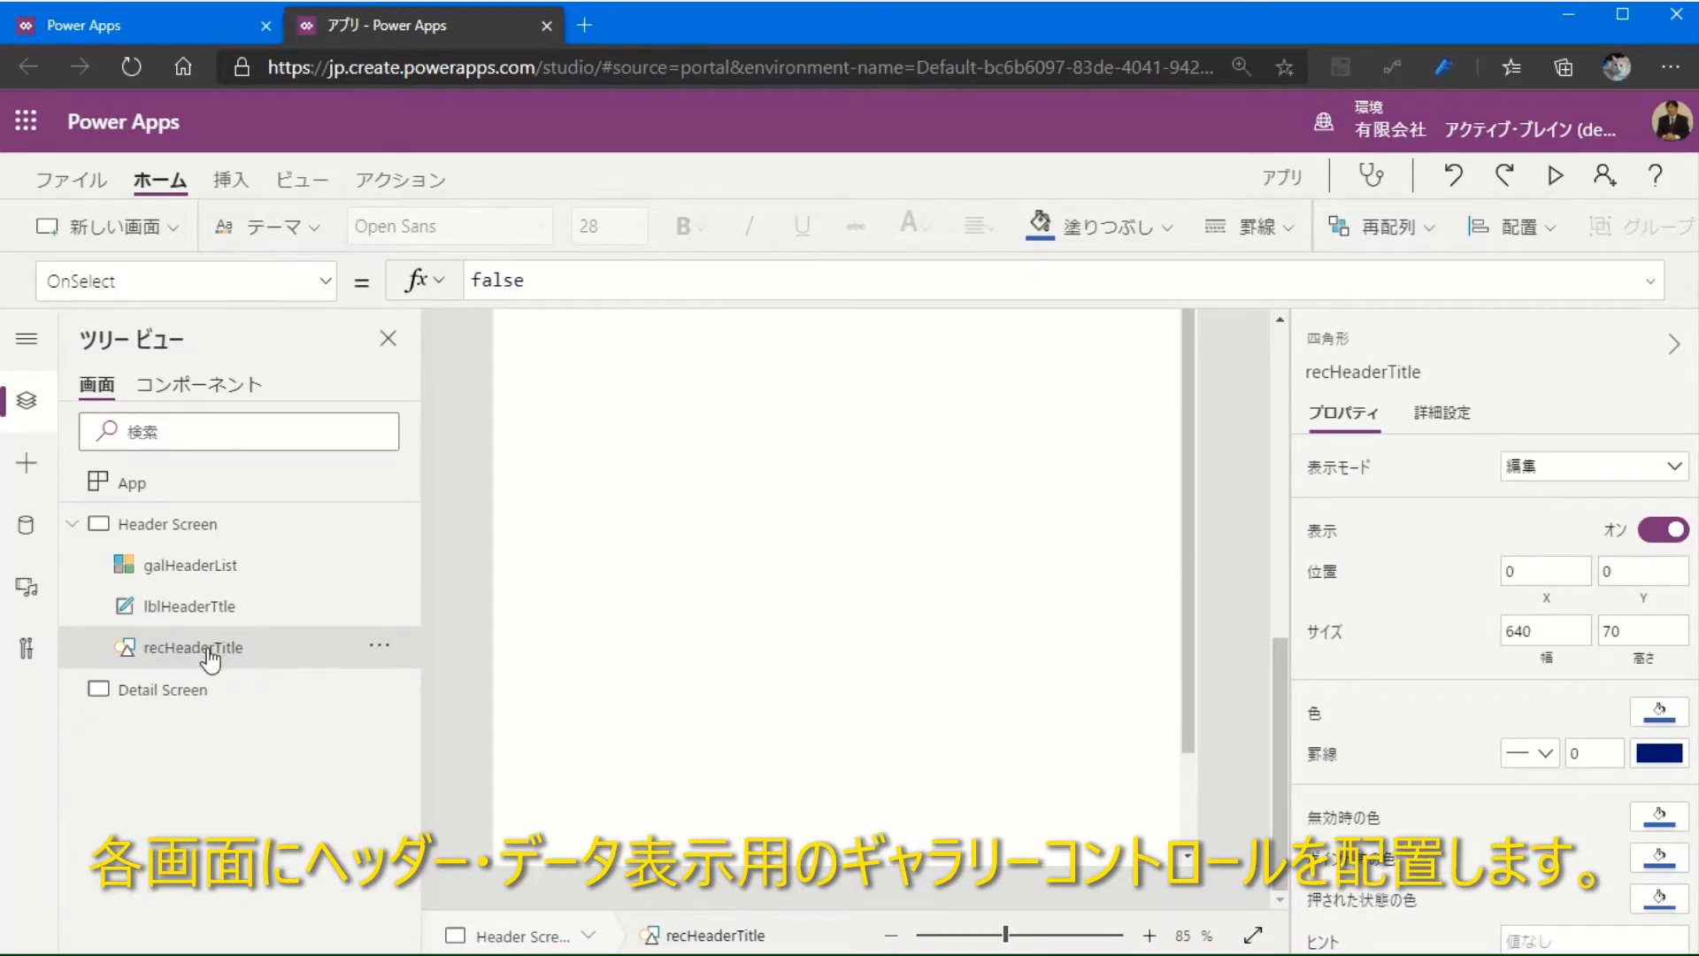
Step: Copy the banner label and rectangle from Header Screen and paste them onto Detail Screen
left_click(221, 610)
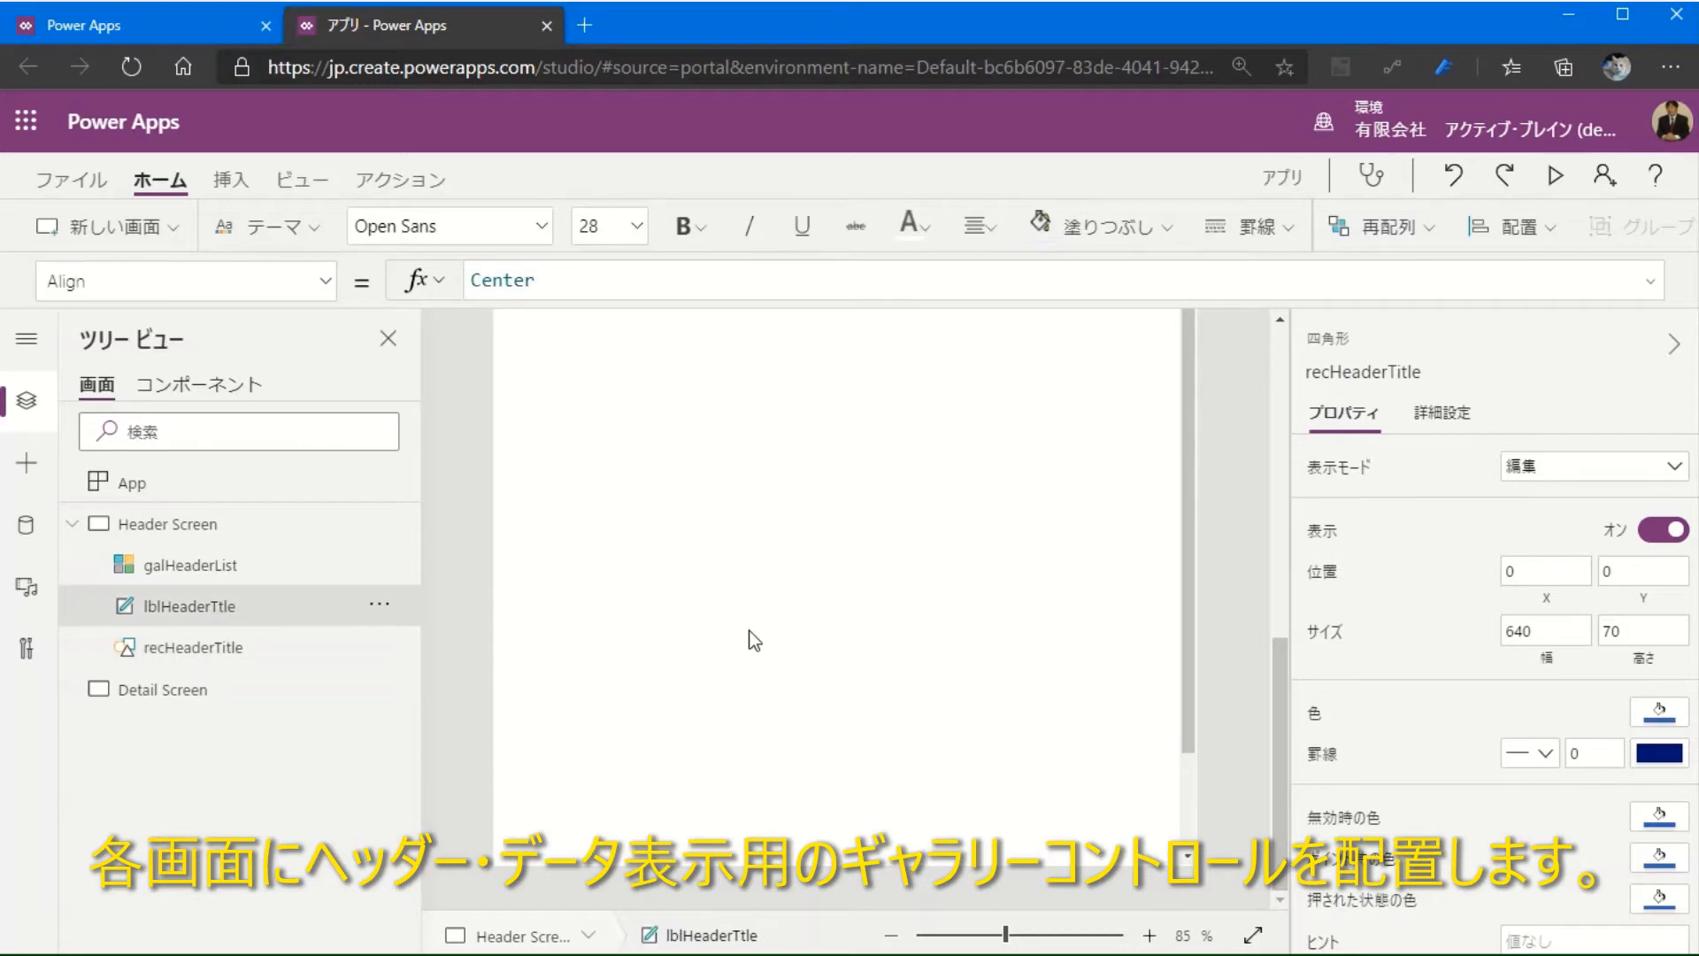
left_click(216, 647, "ctrl")
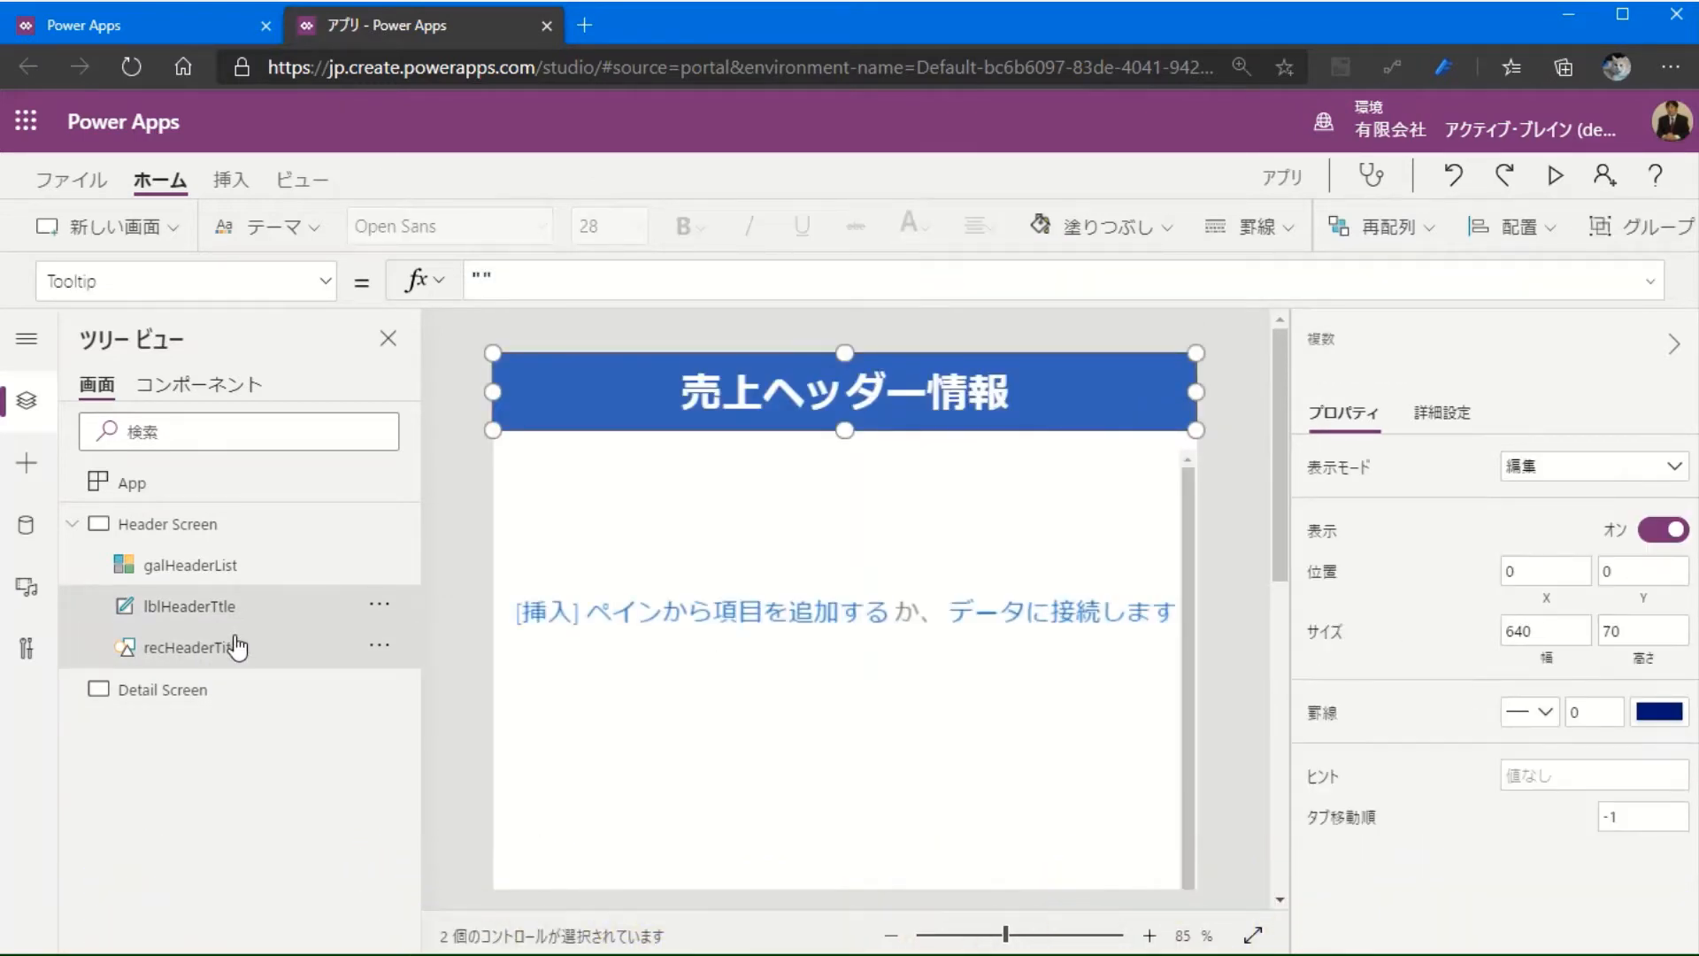
left_click(203, 699)
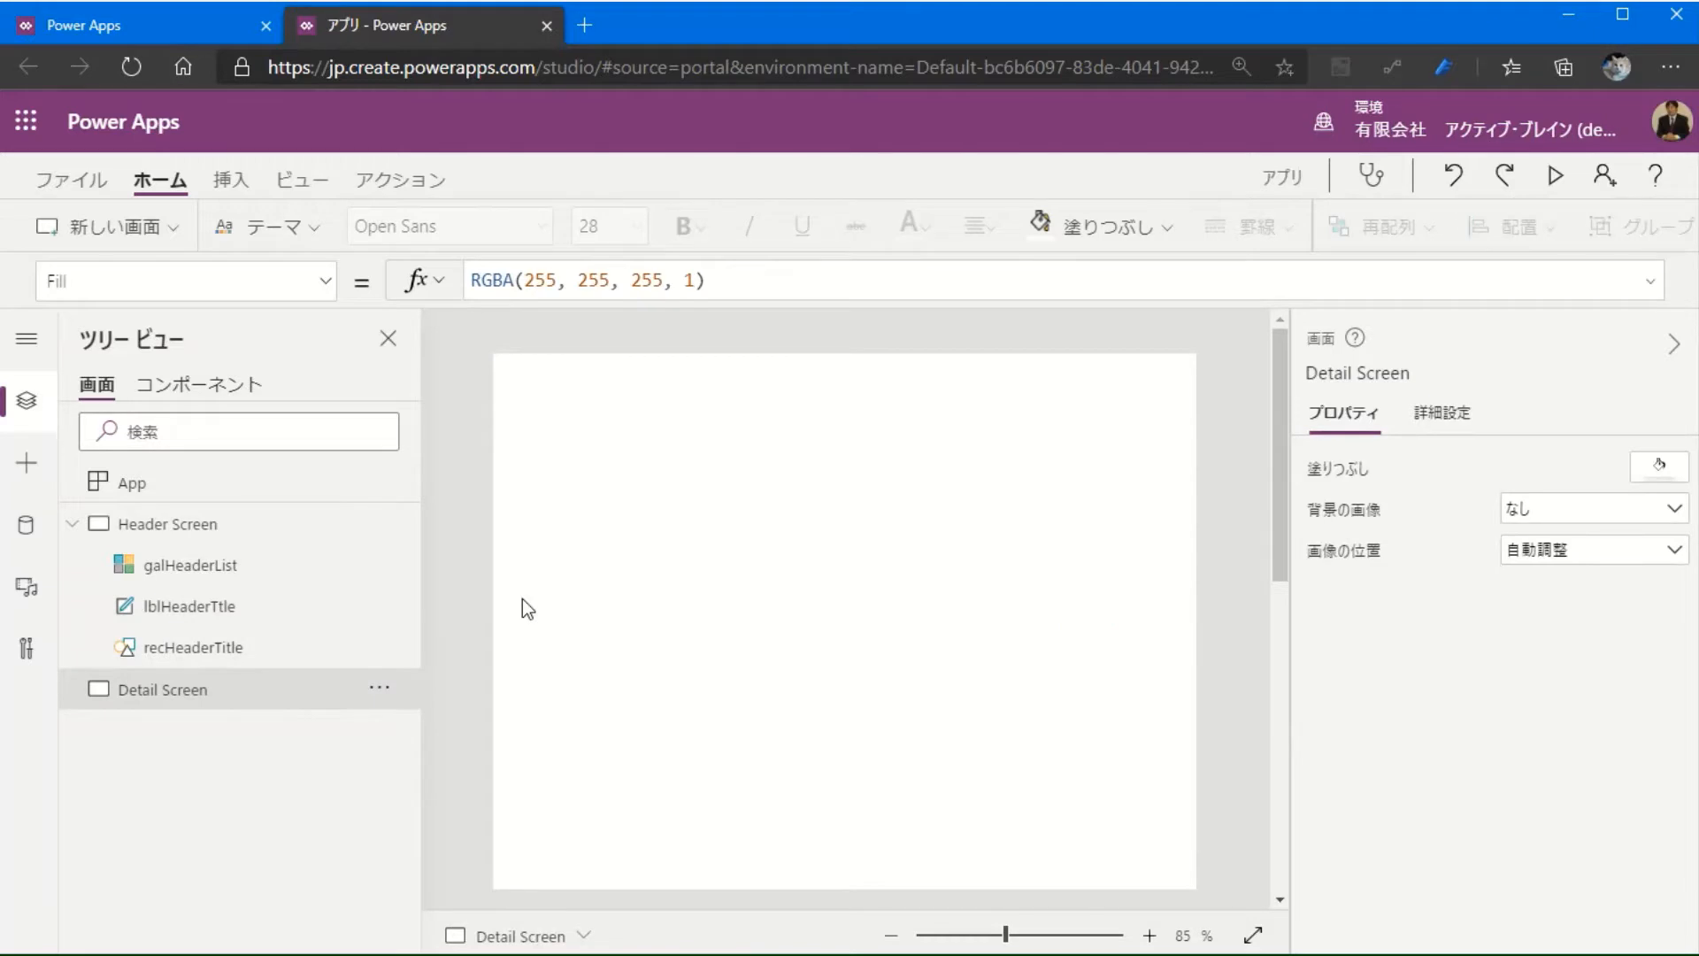
key("ctrl+v")
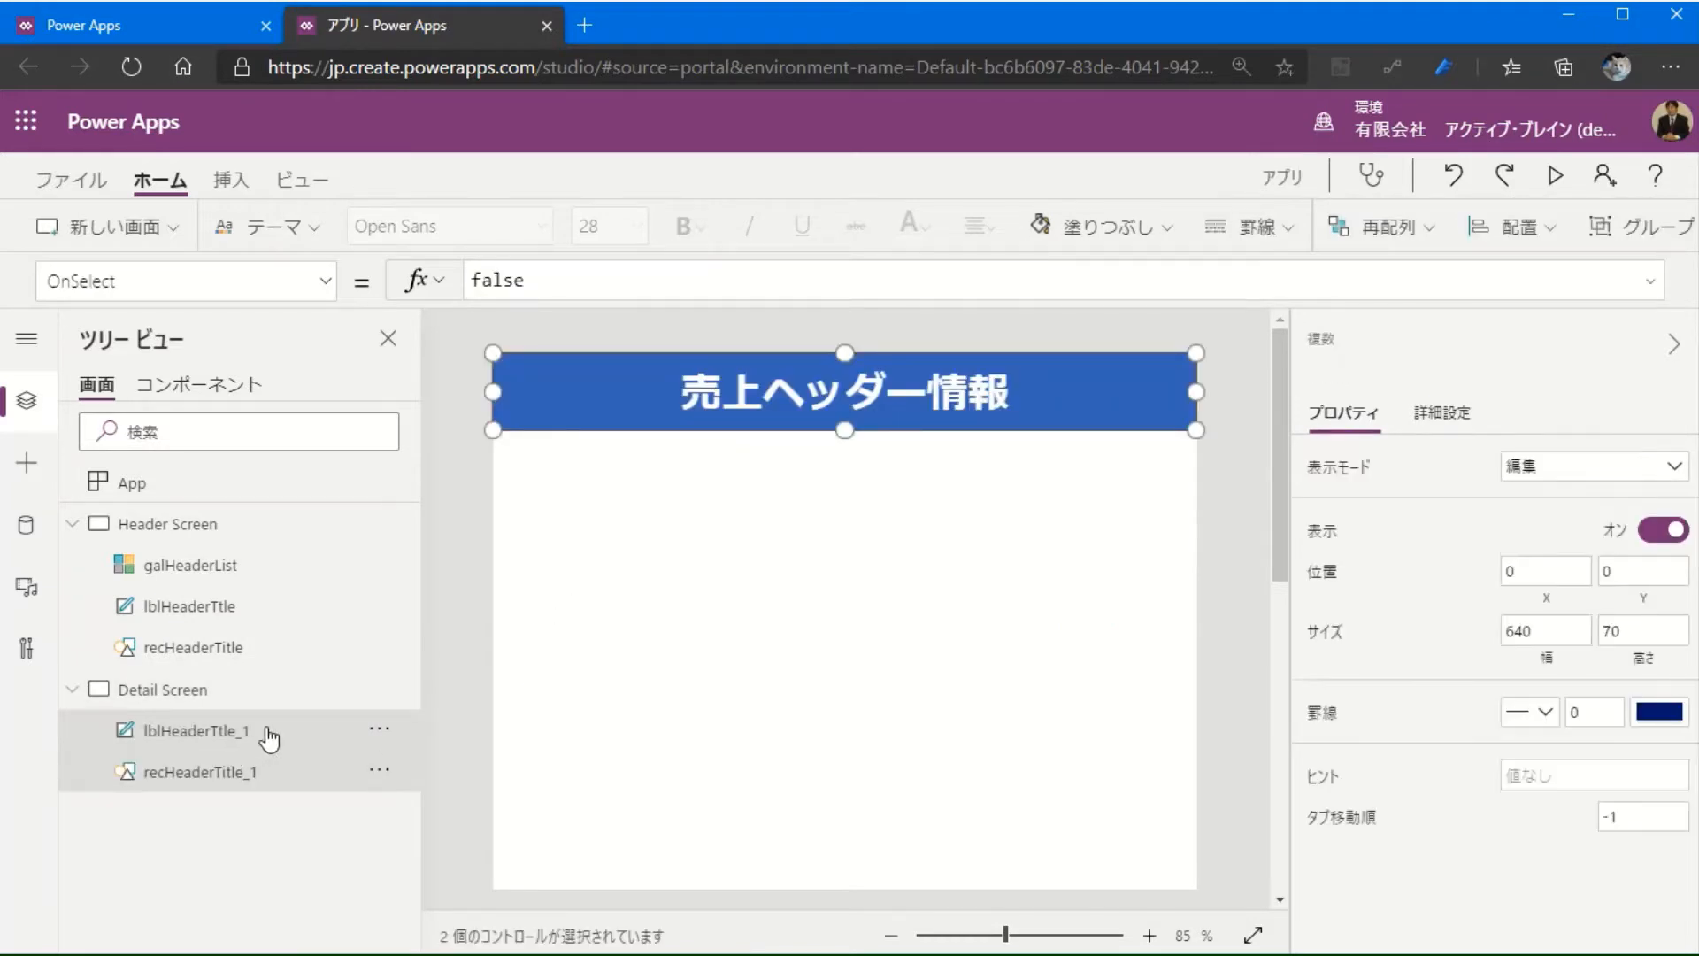
Step: Rename the copied banner label on Detail Screen as lblDetailTtle
double_click(274, 730)
left_click(311, 731)
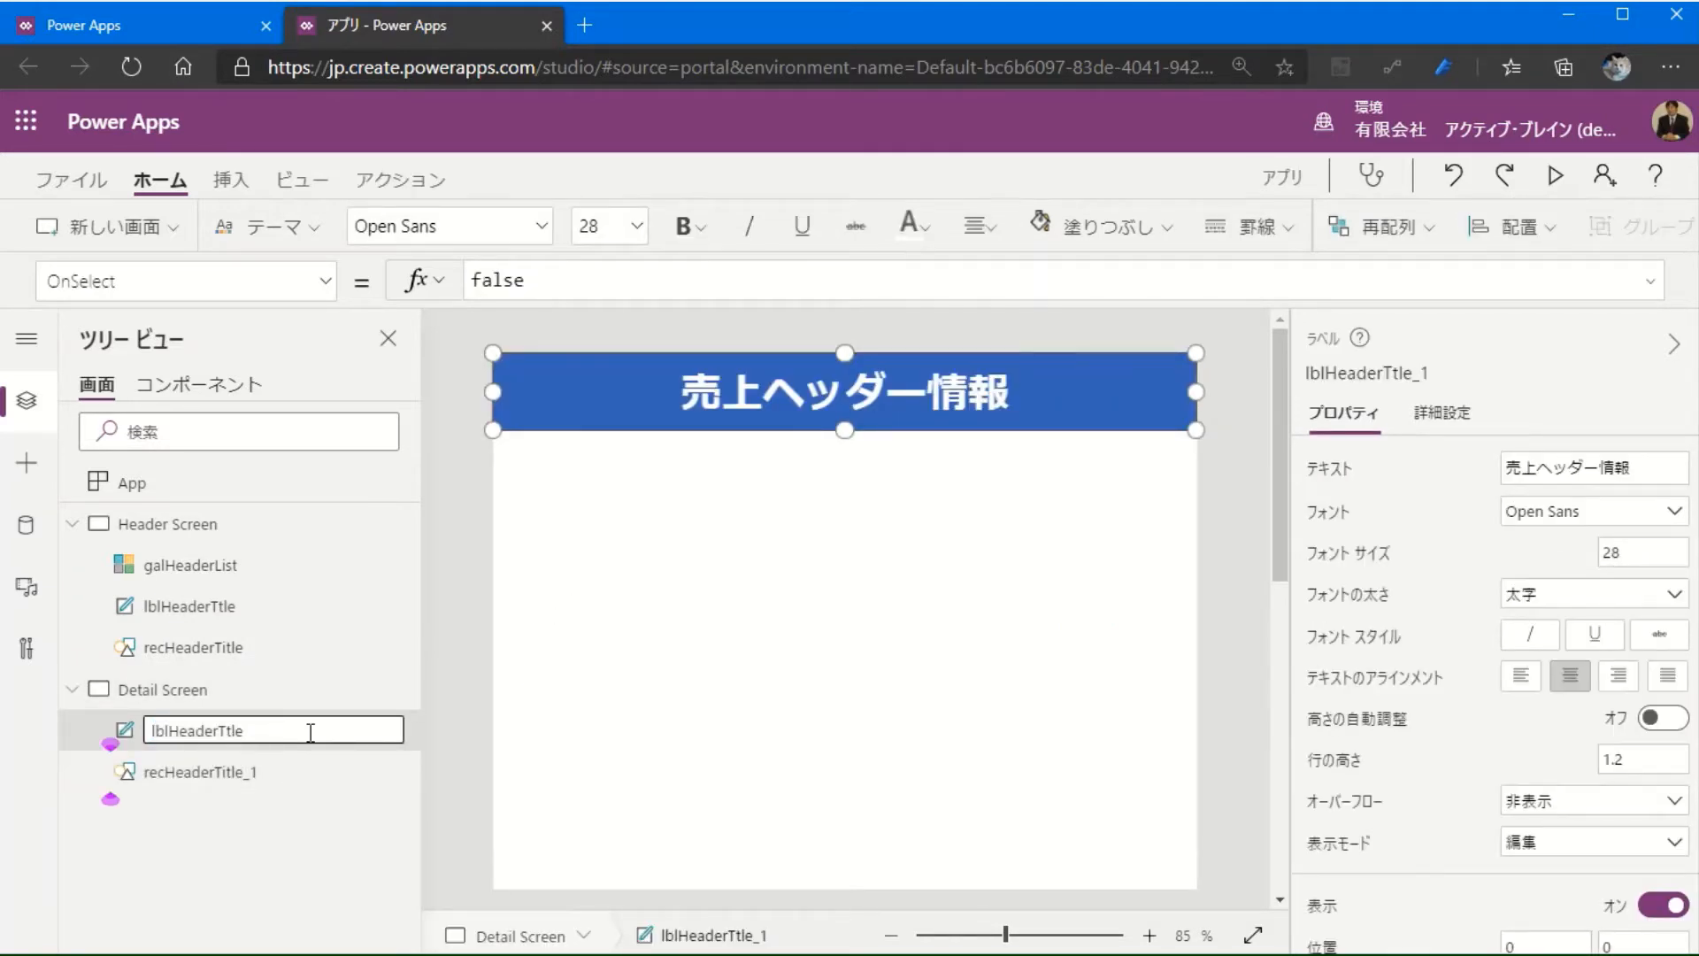
key("Left")
key("Left")
key("Left")
key("BackSpace")
key("BackSpace")
key("BackSpace")
key("BackSpace")
key("BackSpace")
key("BackSpace")
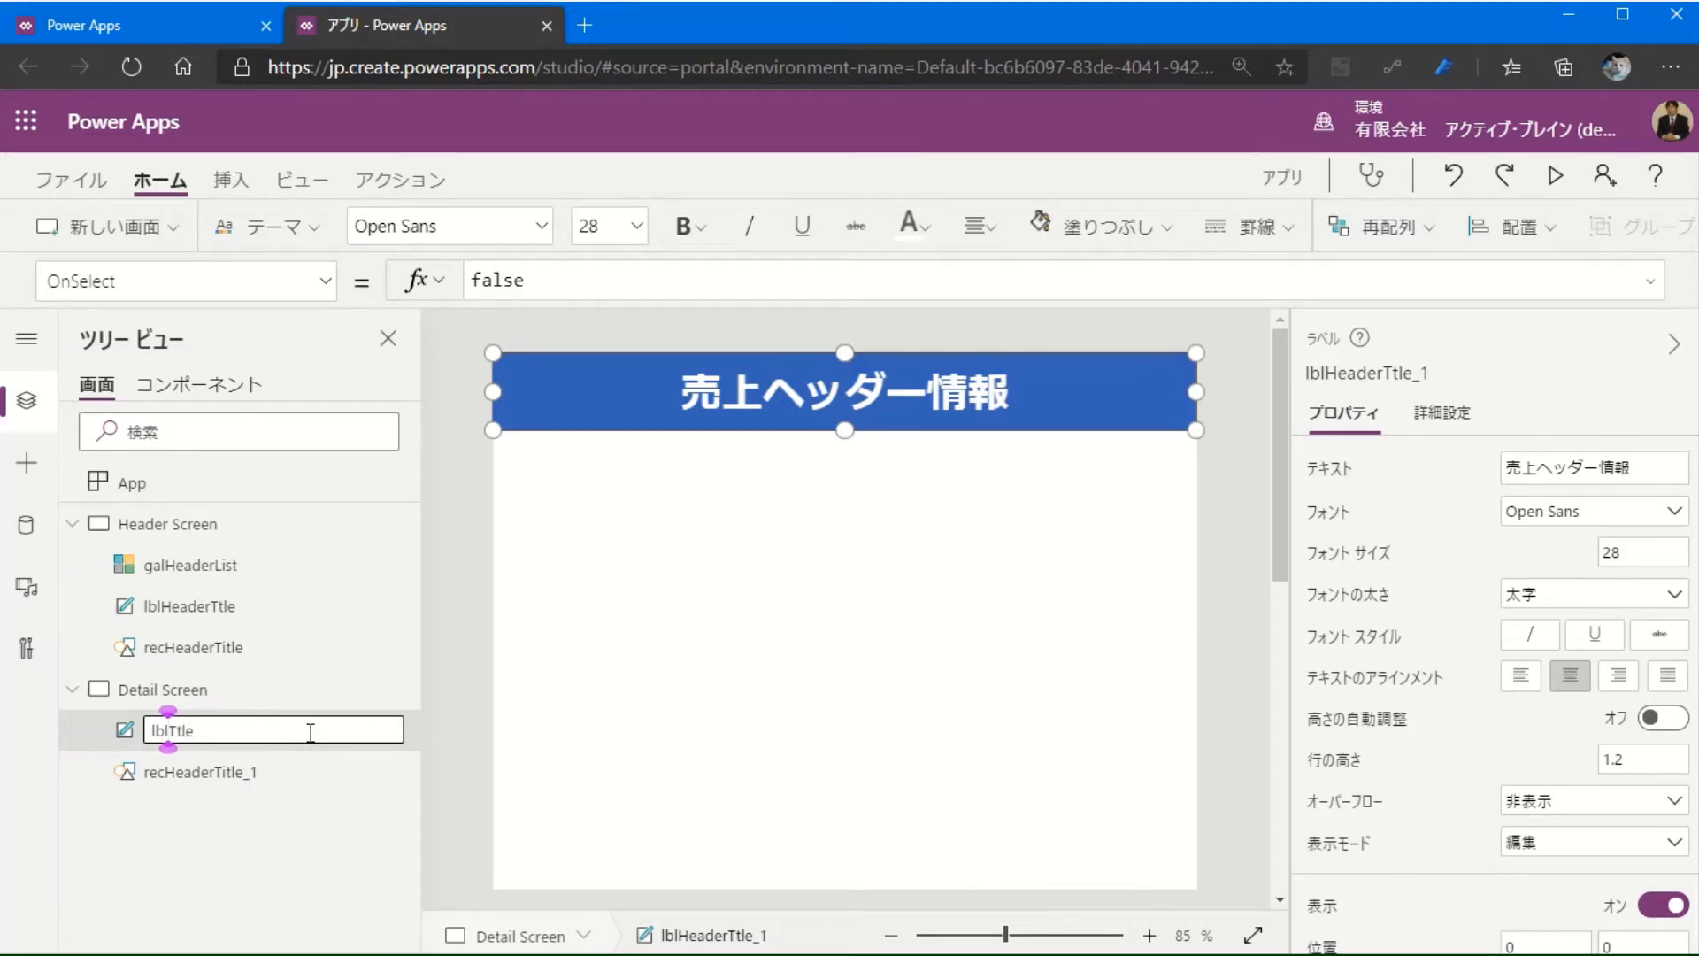
type("Detail")
key("Return")
Step: Rename the copied banner rectangle on Detail Screen as recDetailTitle
double_click(266, 772)
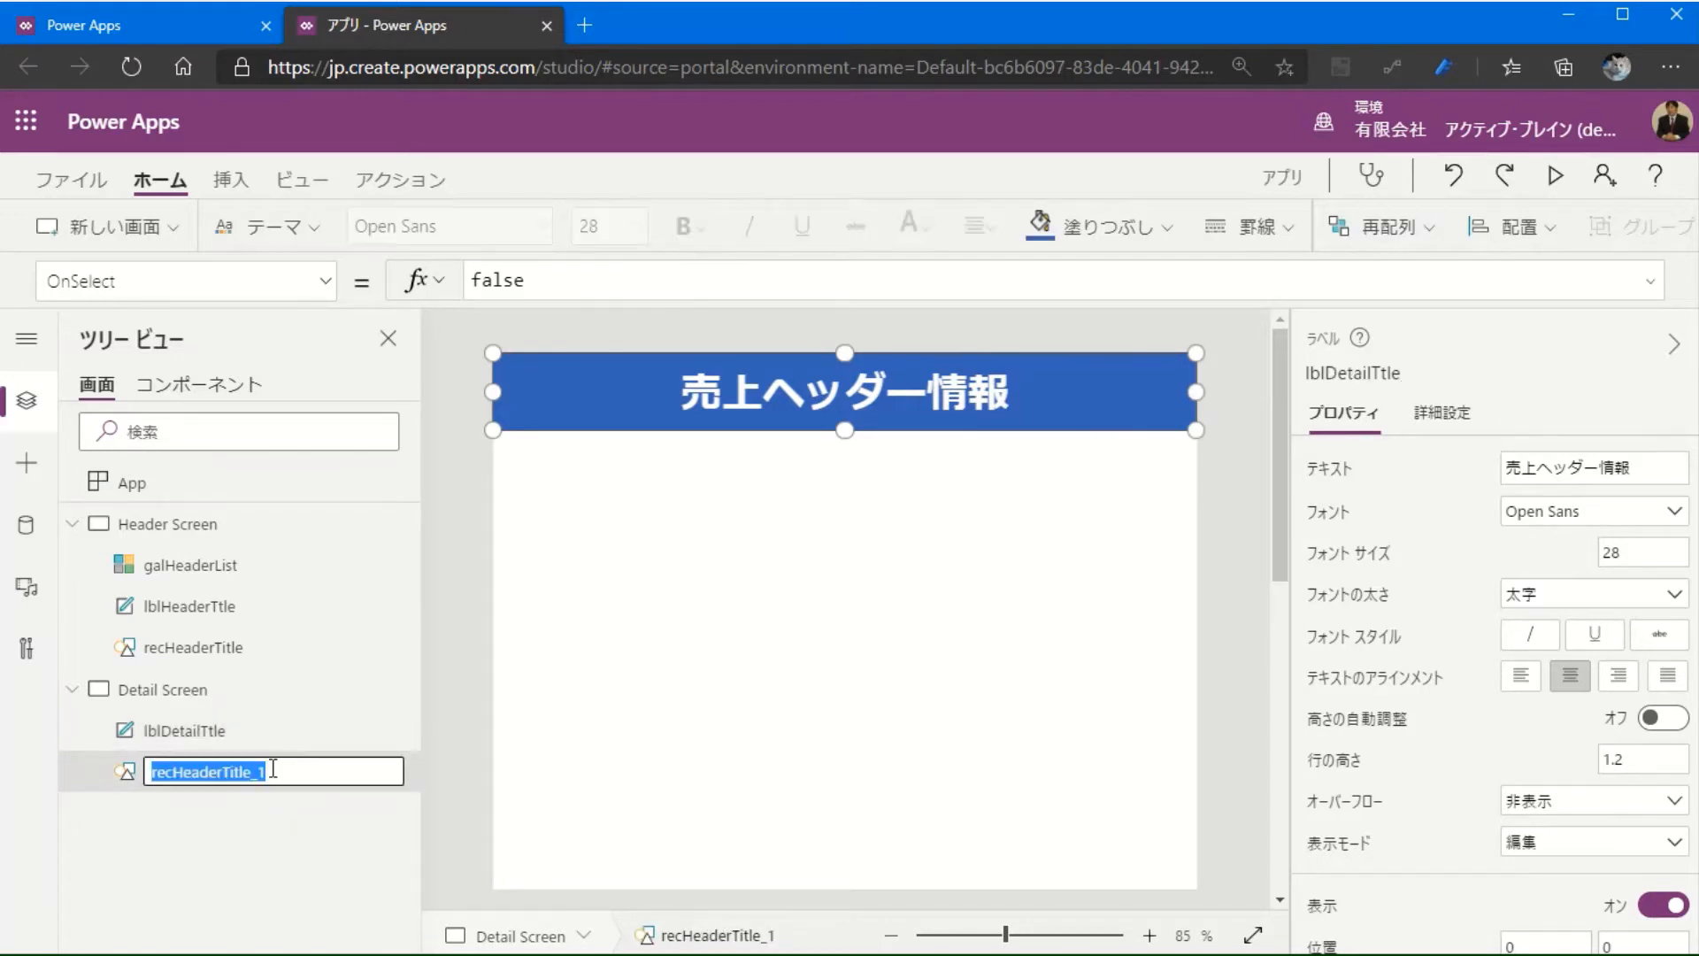
left_click(288, 769)
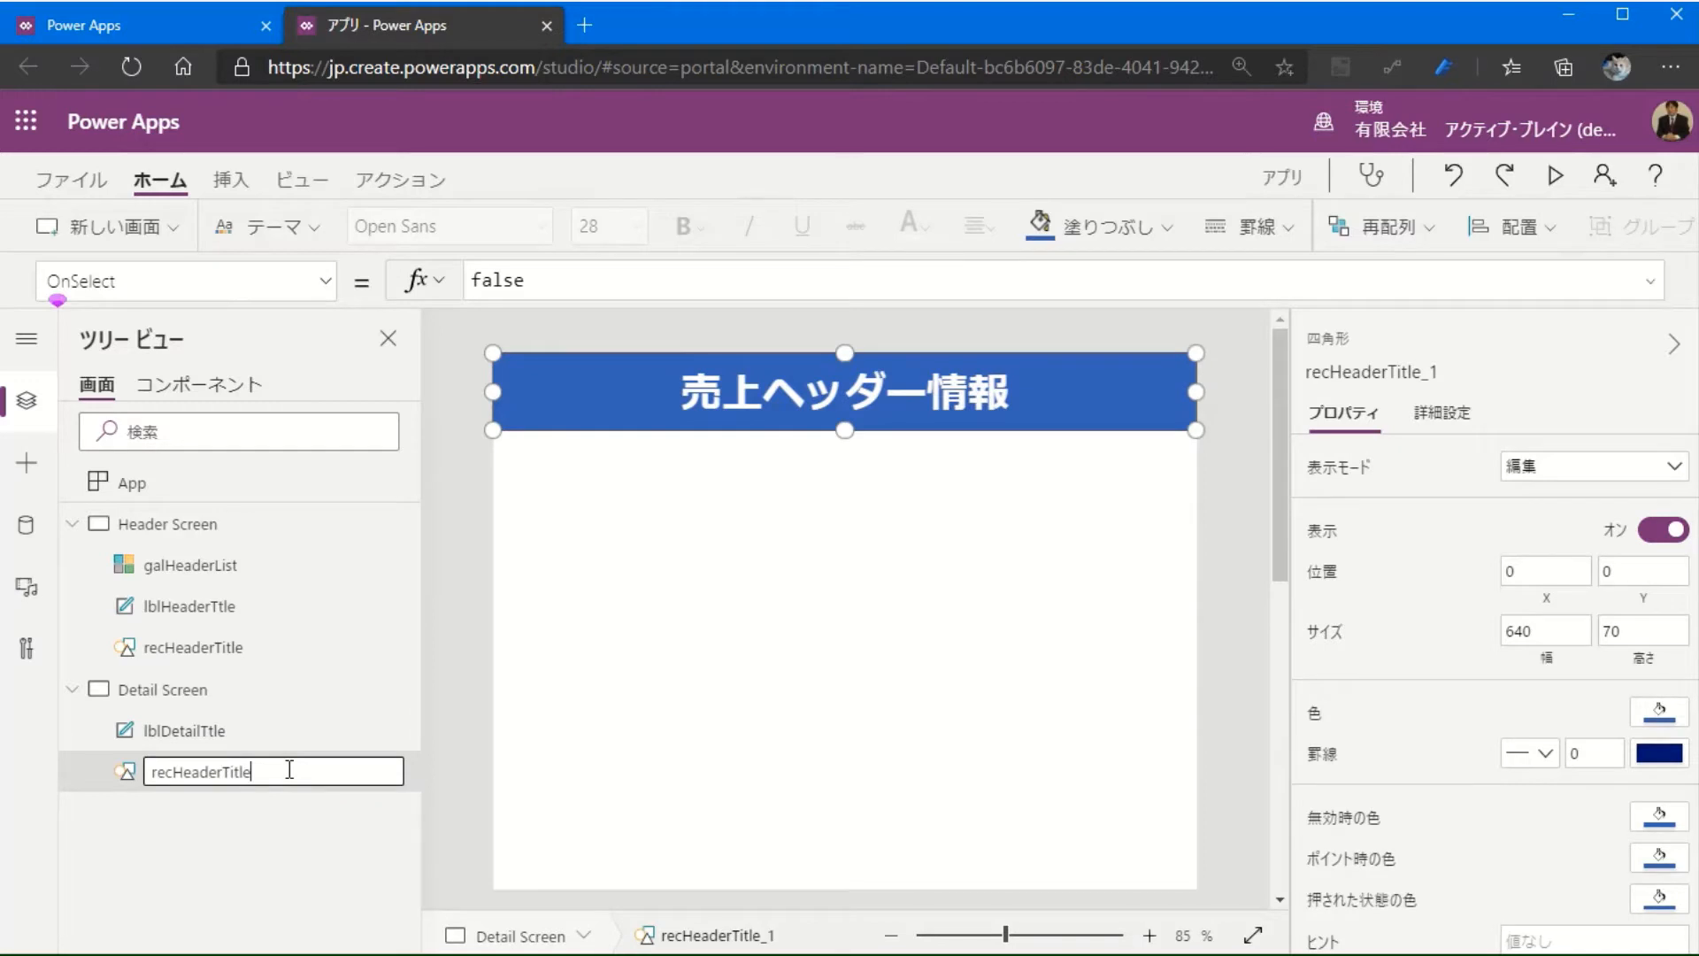
key("Left")
key("Left")
key("Left")
key("Left")
key("Left")
key("Left")
key("Left")
key("BackSpace")
type("Detail")
key("Return")
Step: Change the text of the Detail Screen banner label to "売上明細情報"
left_click(292, 730)
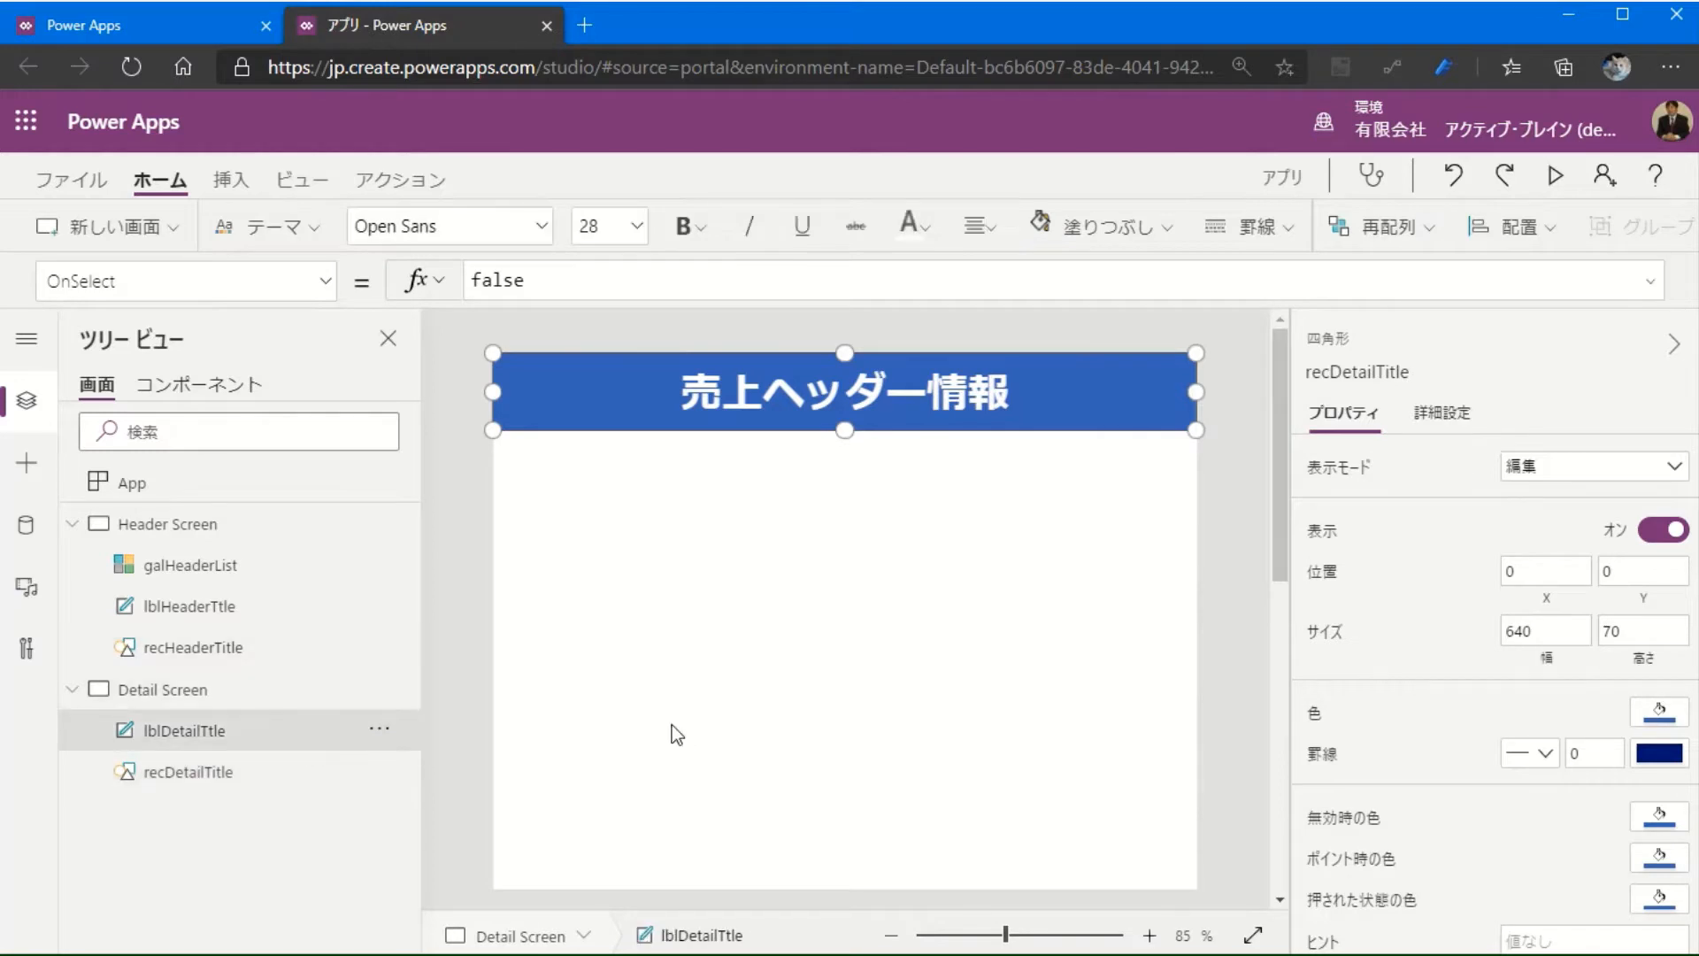
left_click(1598, 468)
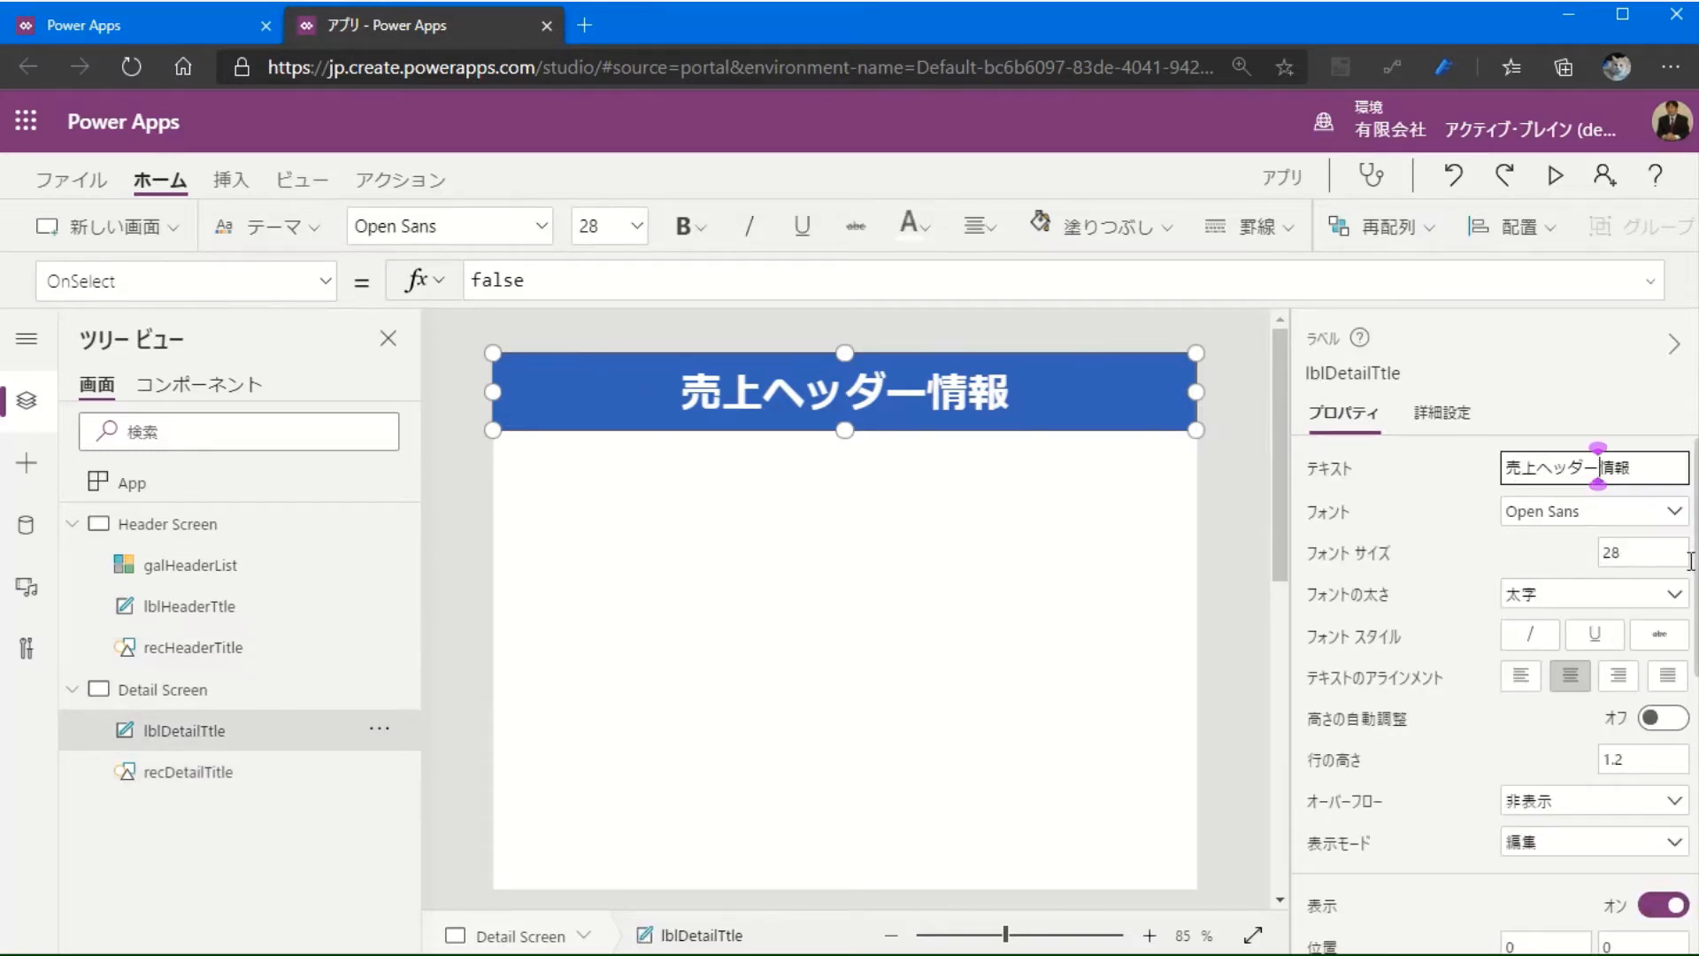
key("BackSpace")
key("BackSpace")
key("BackSpace")
key("BackSpace")
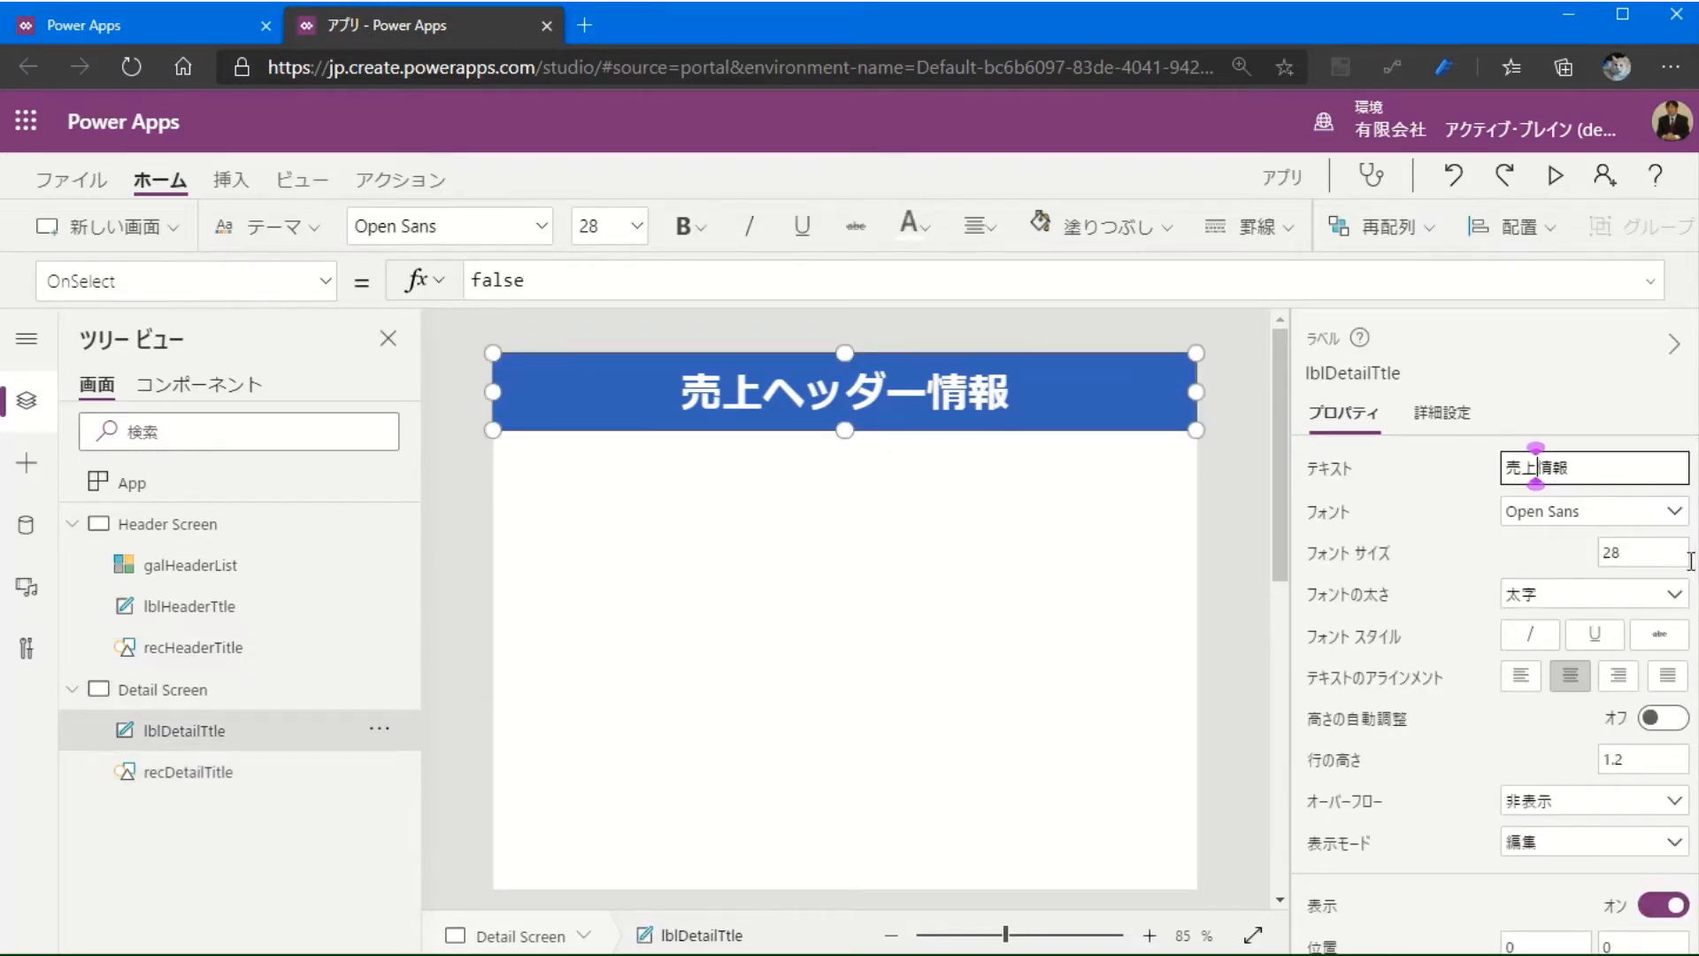
type("明細")
key("Return")
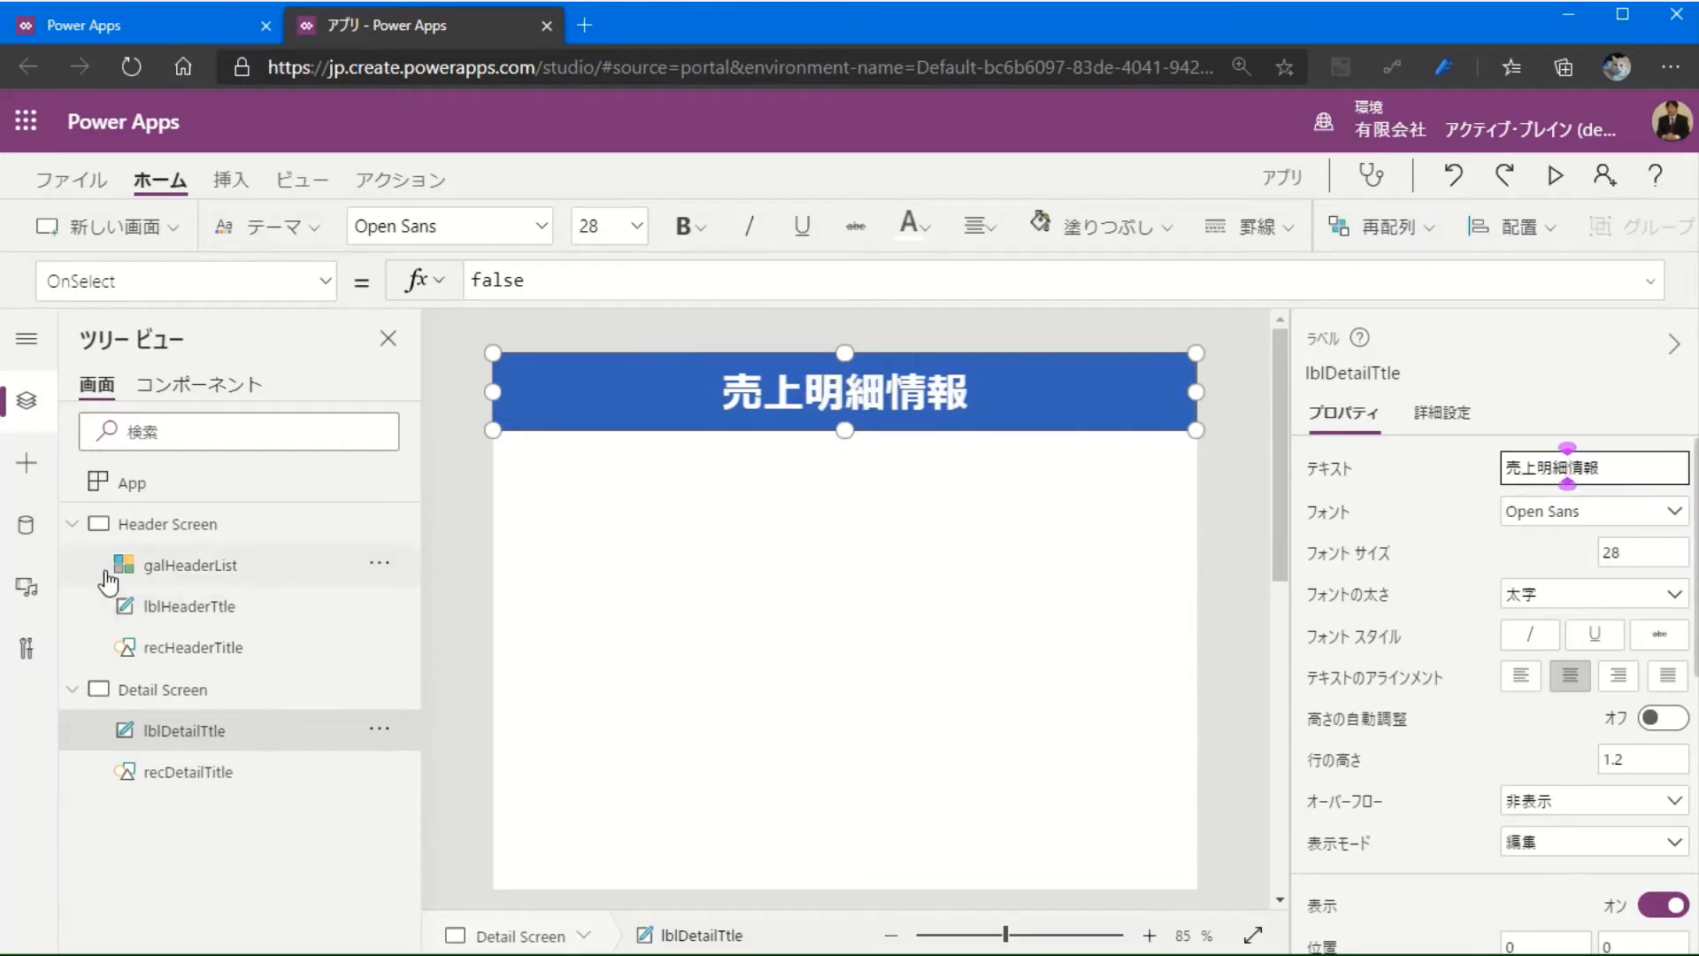
Step: Insert a blank vertical gallery below the Detail Screen banner and extend it to the screen's lower end, about 1050 high
left_click(42, 469)
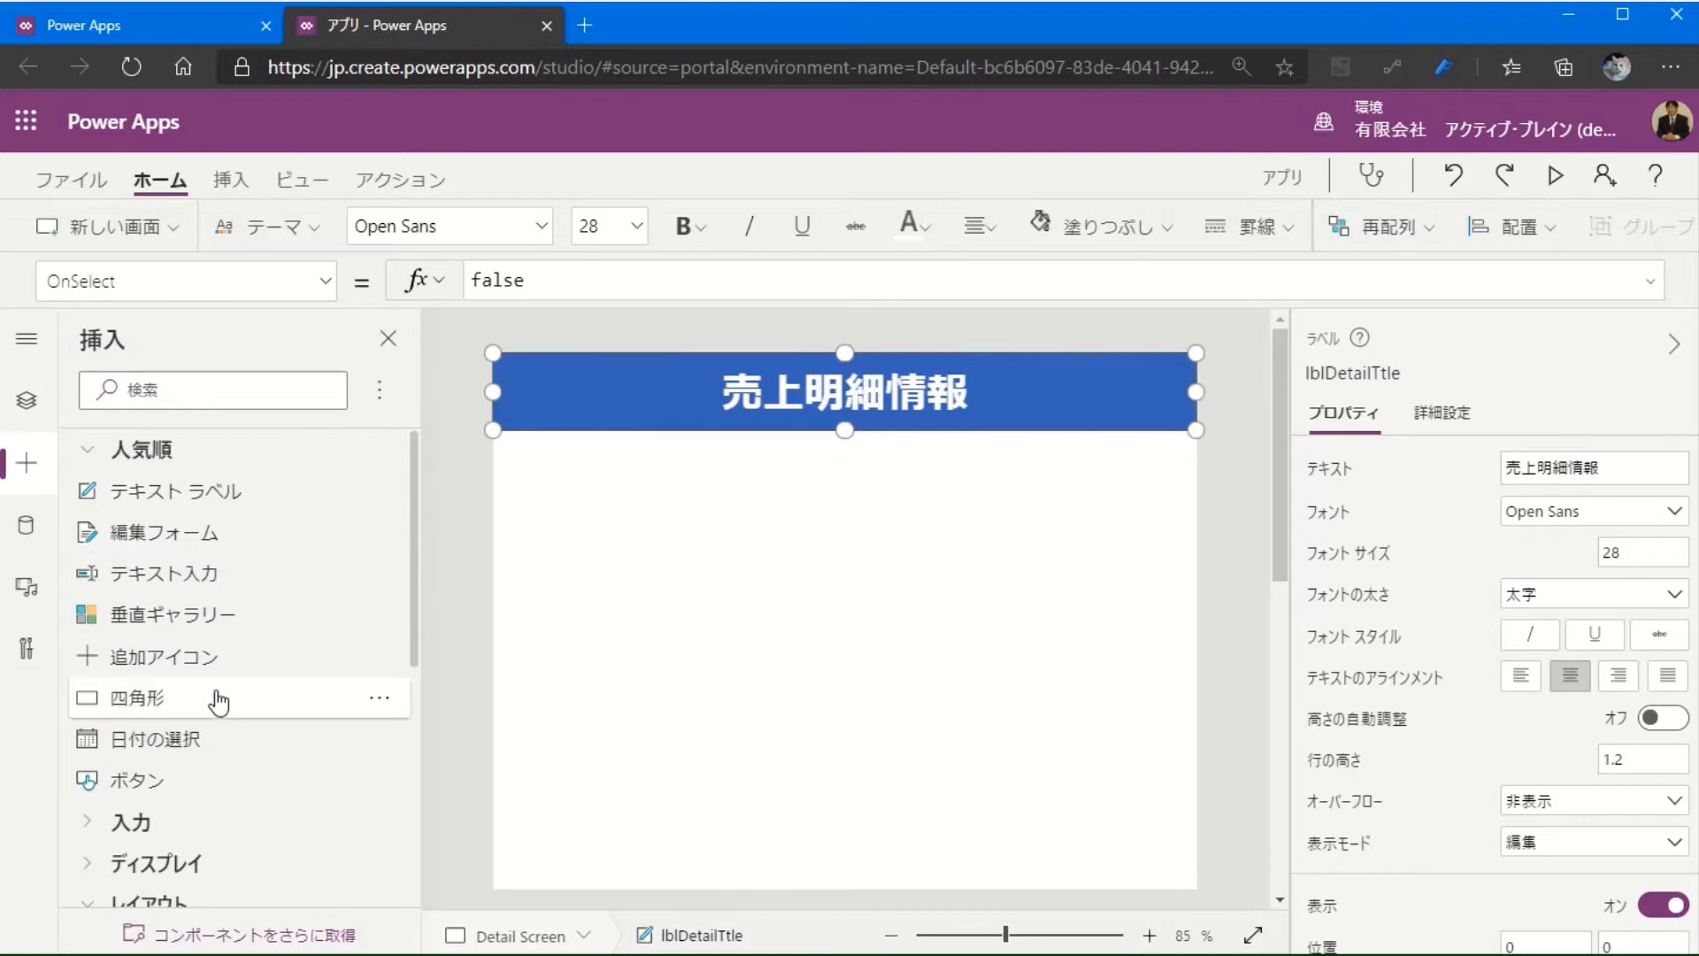
scroll(226, 708, "down", 2)
scroll(232, 733, "down", 1)
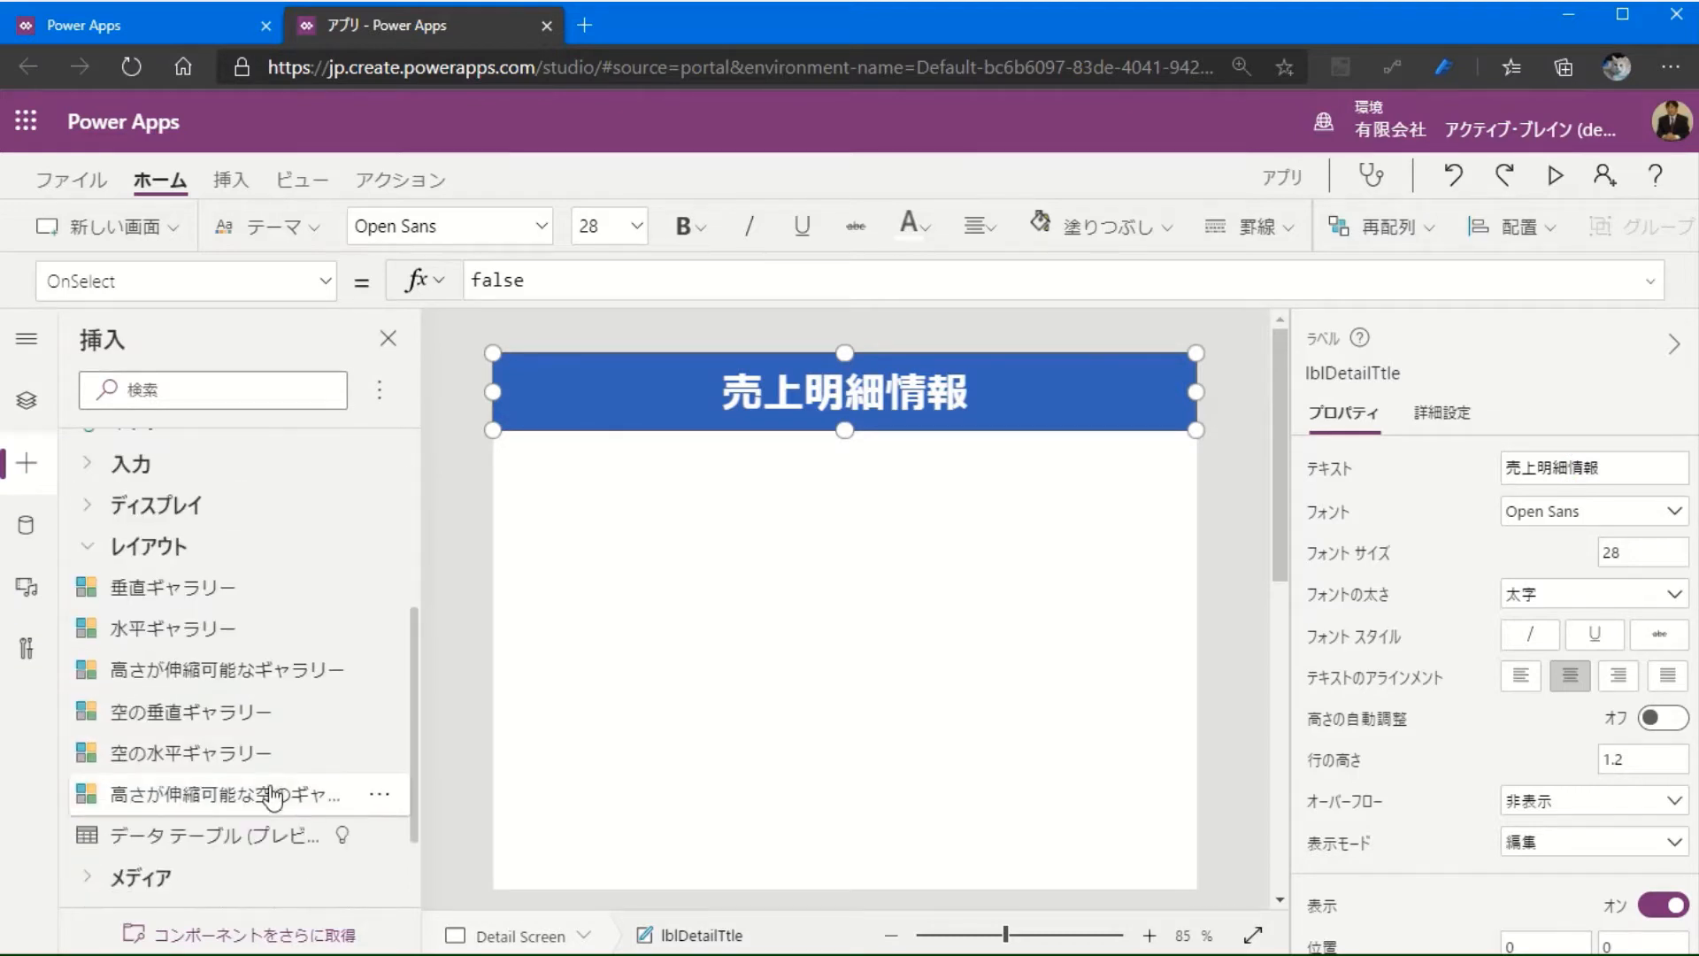
left_click_drag(215, 721, 844, 446)
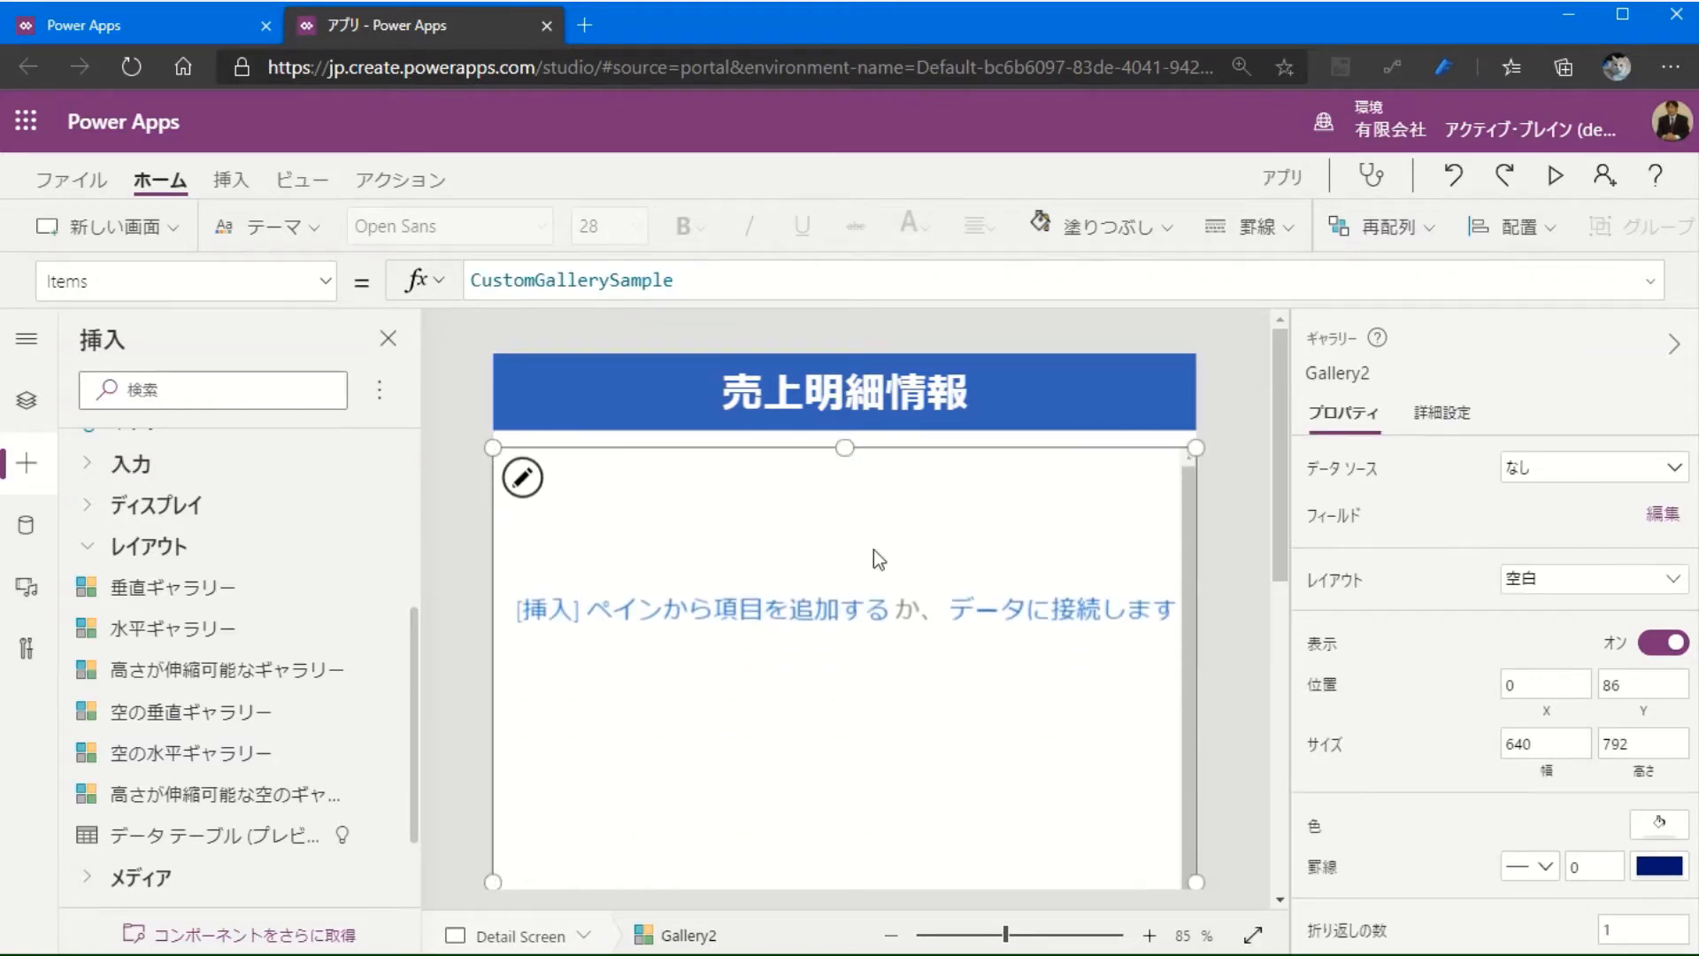
scroll(852, 632, "down", 5)
left_click_drag(844, 584, 873, 891)
scroll(876, 669, "up", 5)
Step: Rename the gallery on Detail Screen as galDetailList
left_click(36, 403)
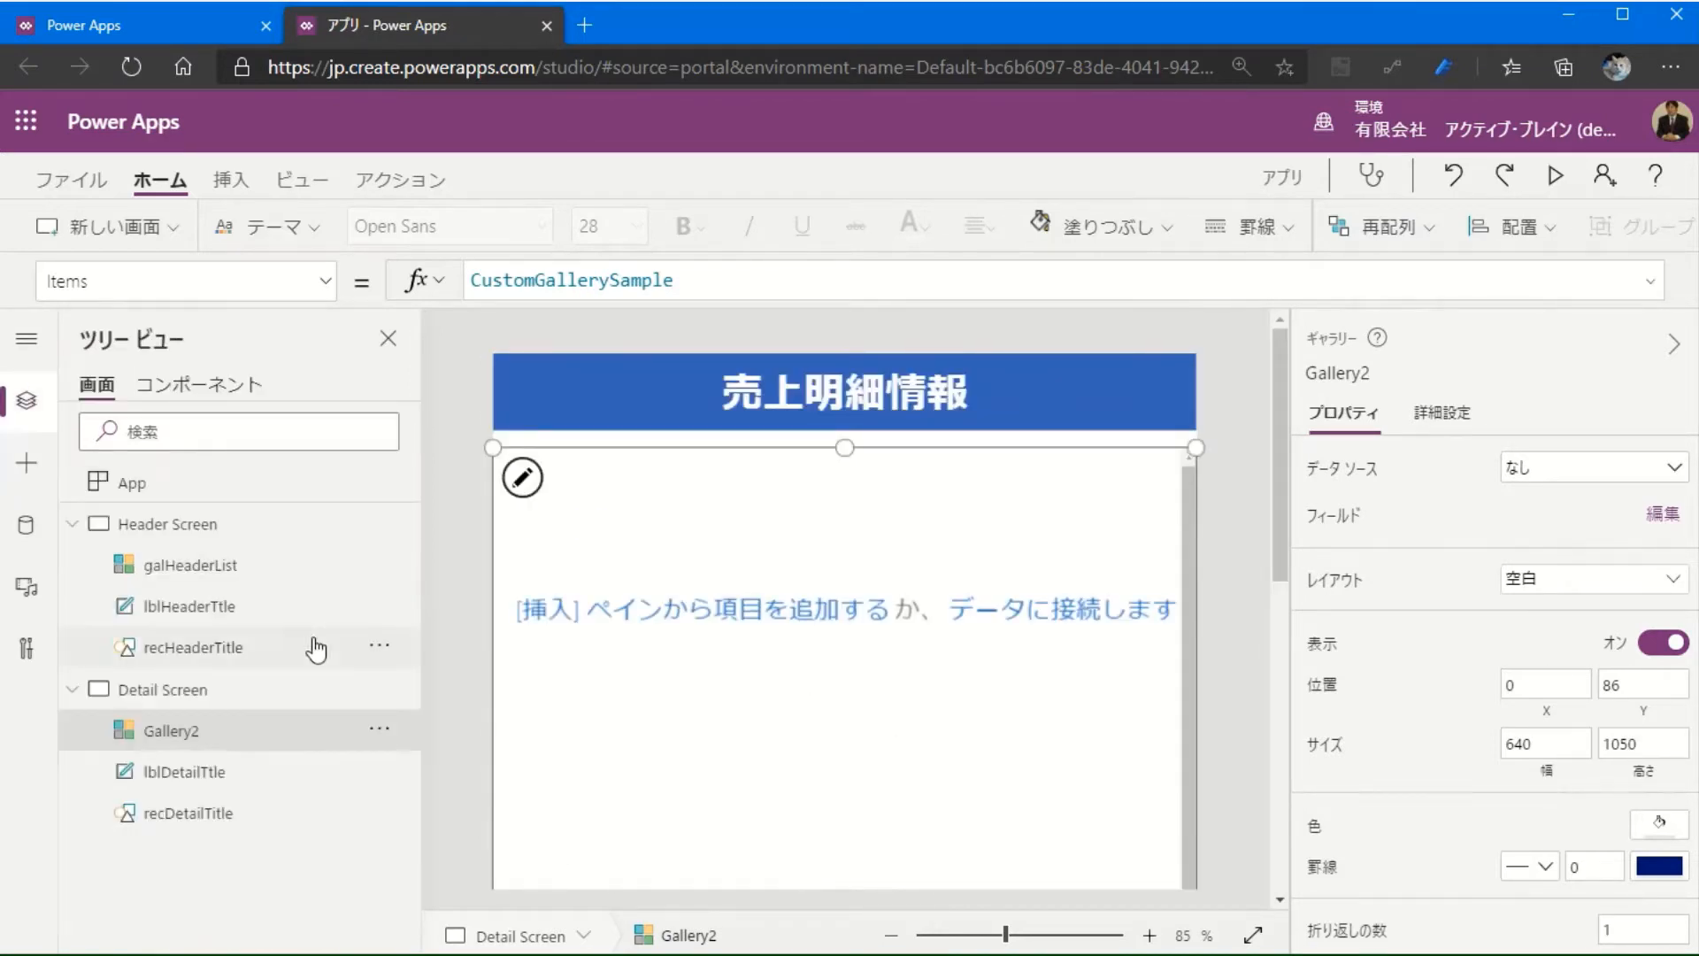
double_click(225, 731)
type("が")
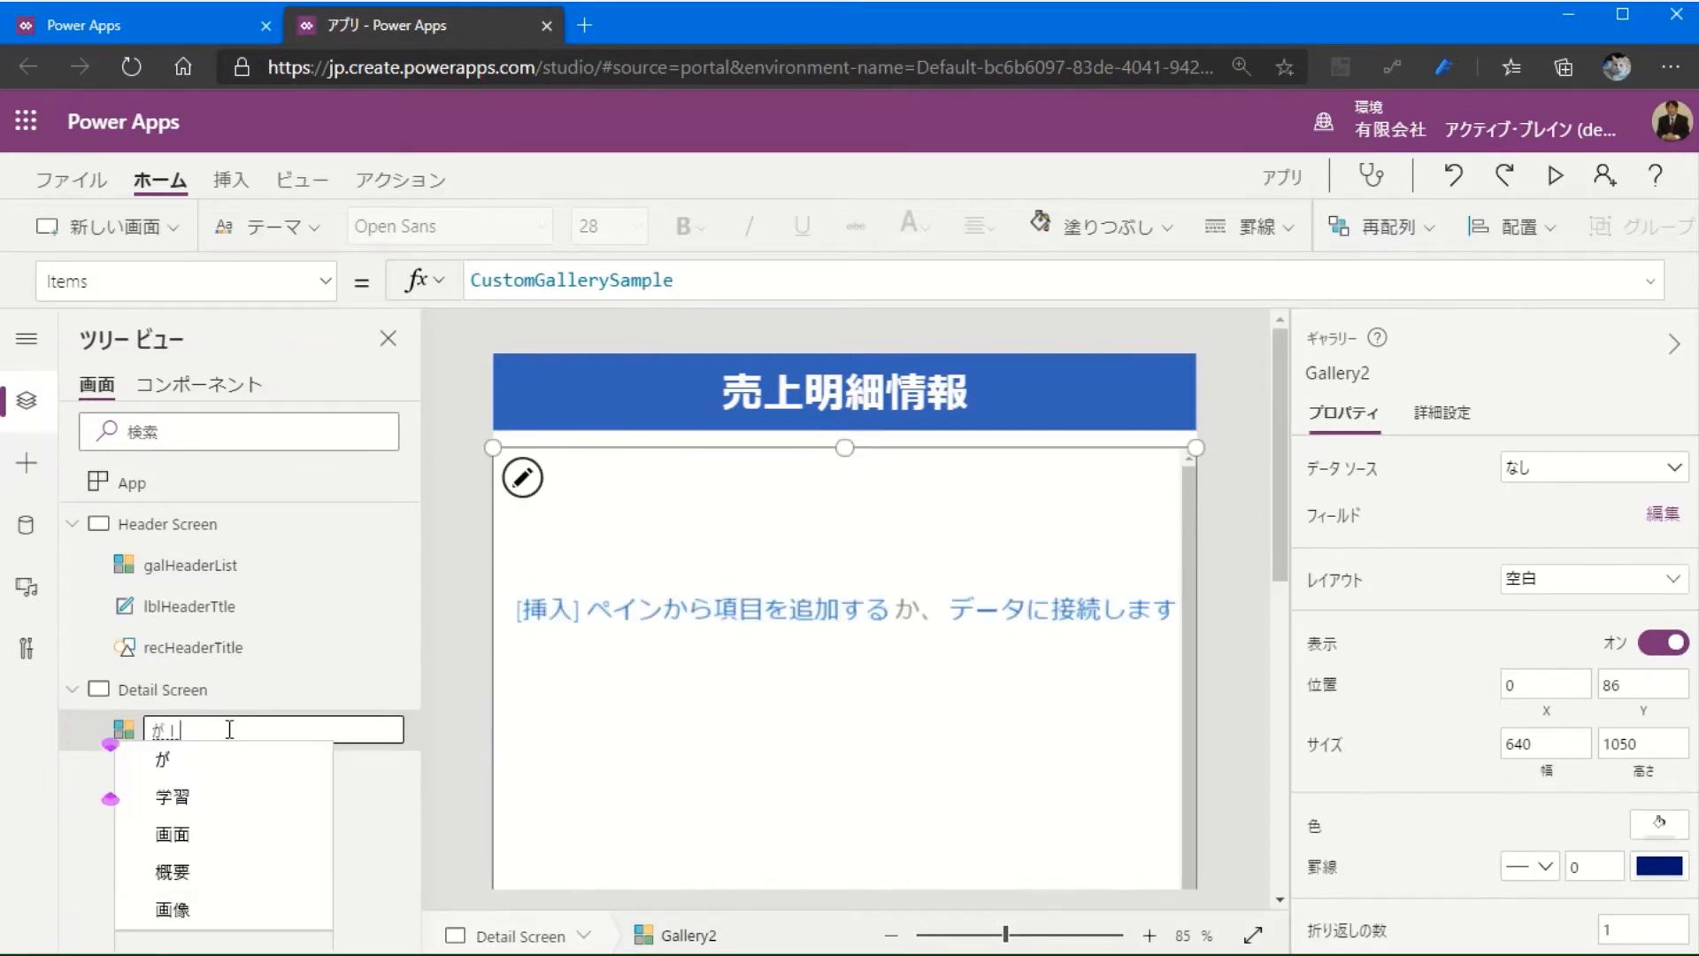
key("Escape")
type("galDetailList")
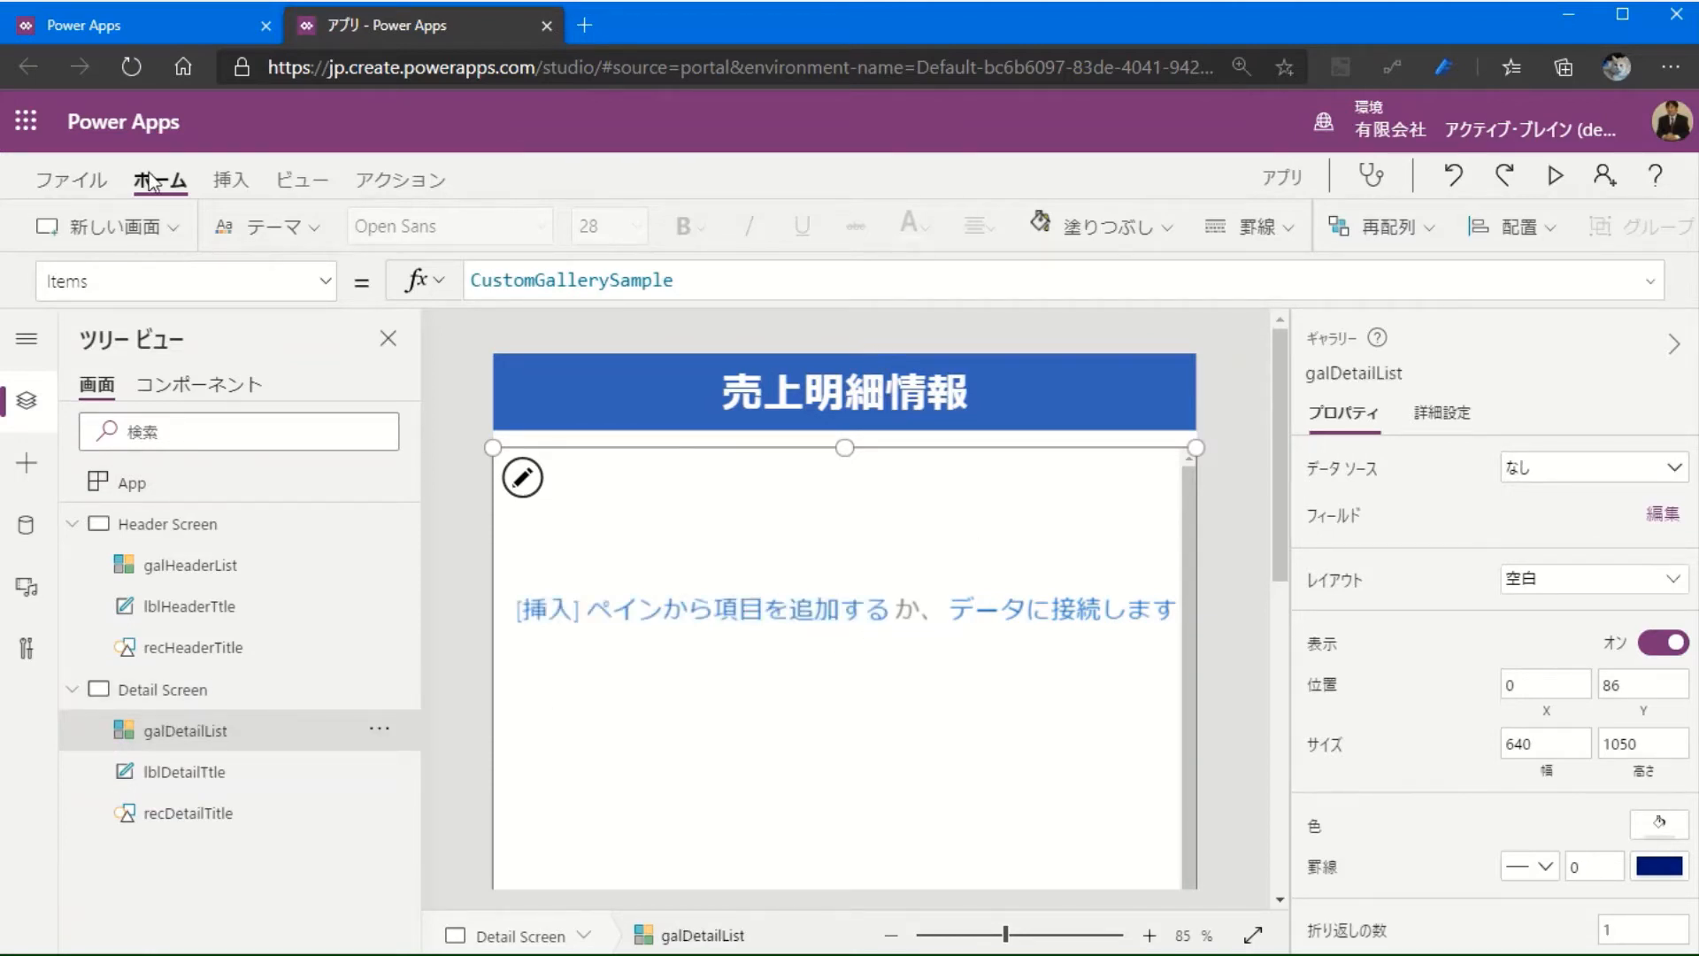
Step: Insert a 戻る (Back) icon on Detail Screen and place it at the banner's upper-left corner, at X 0 and Y 0
left_click(232, 182)
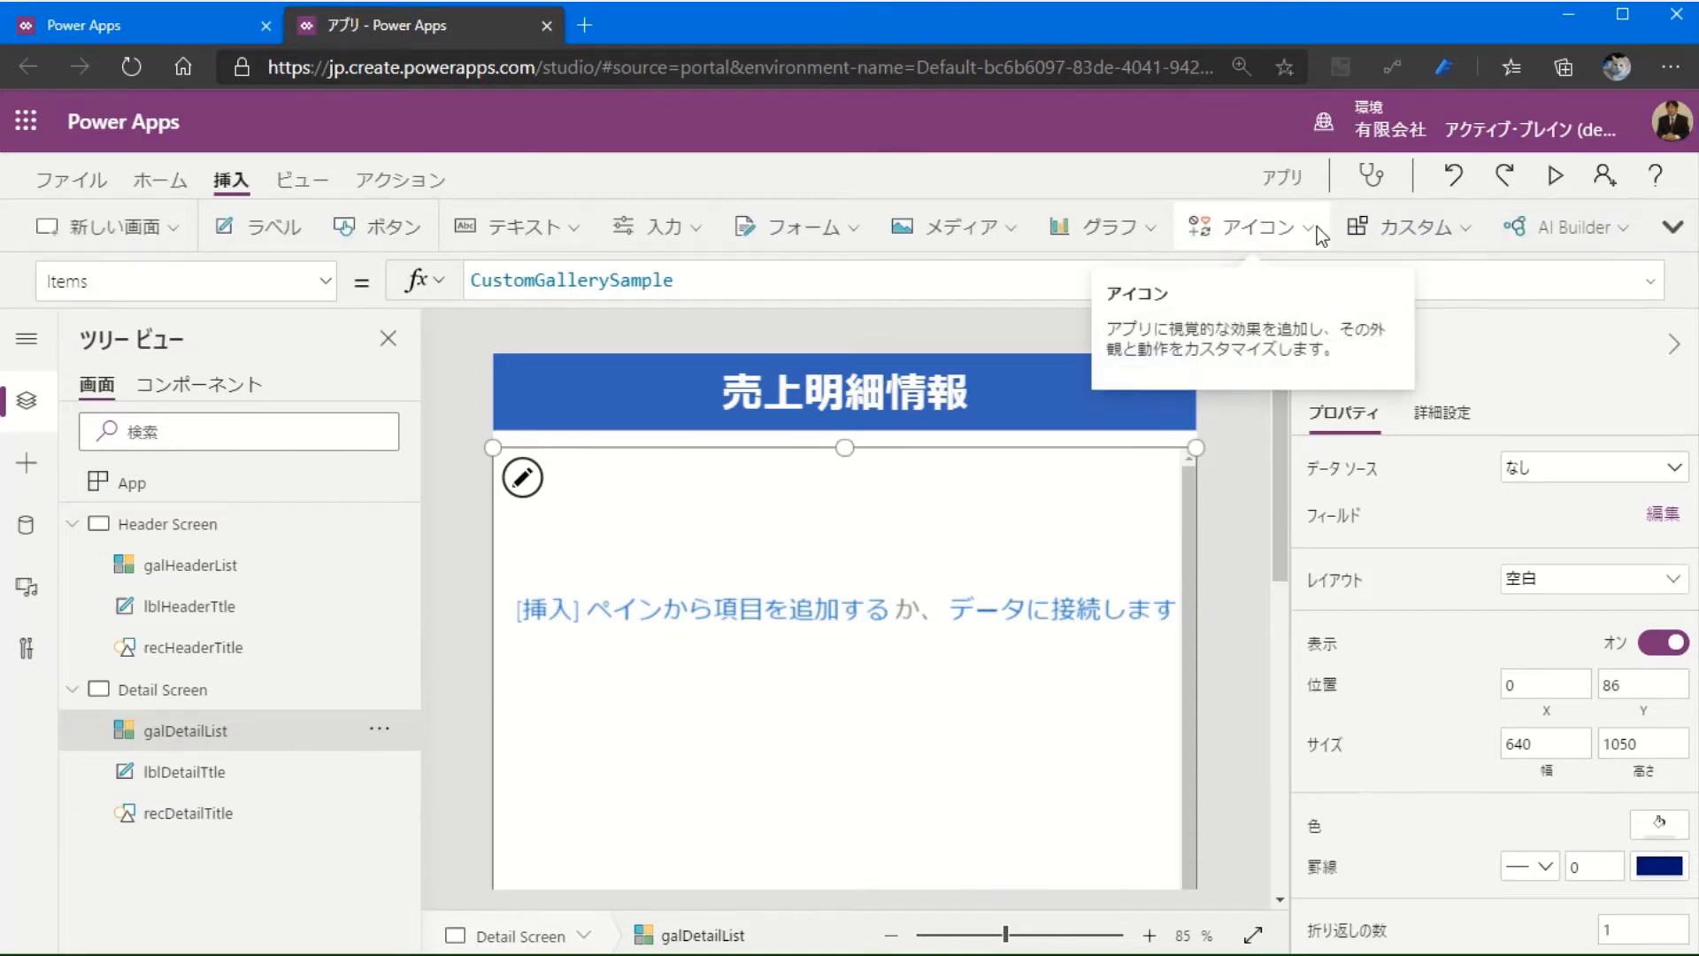
left_click(1313, 227)
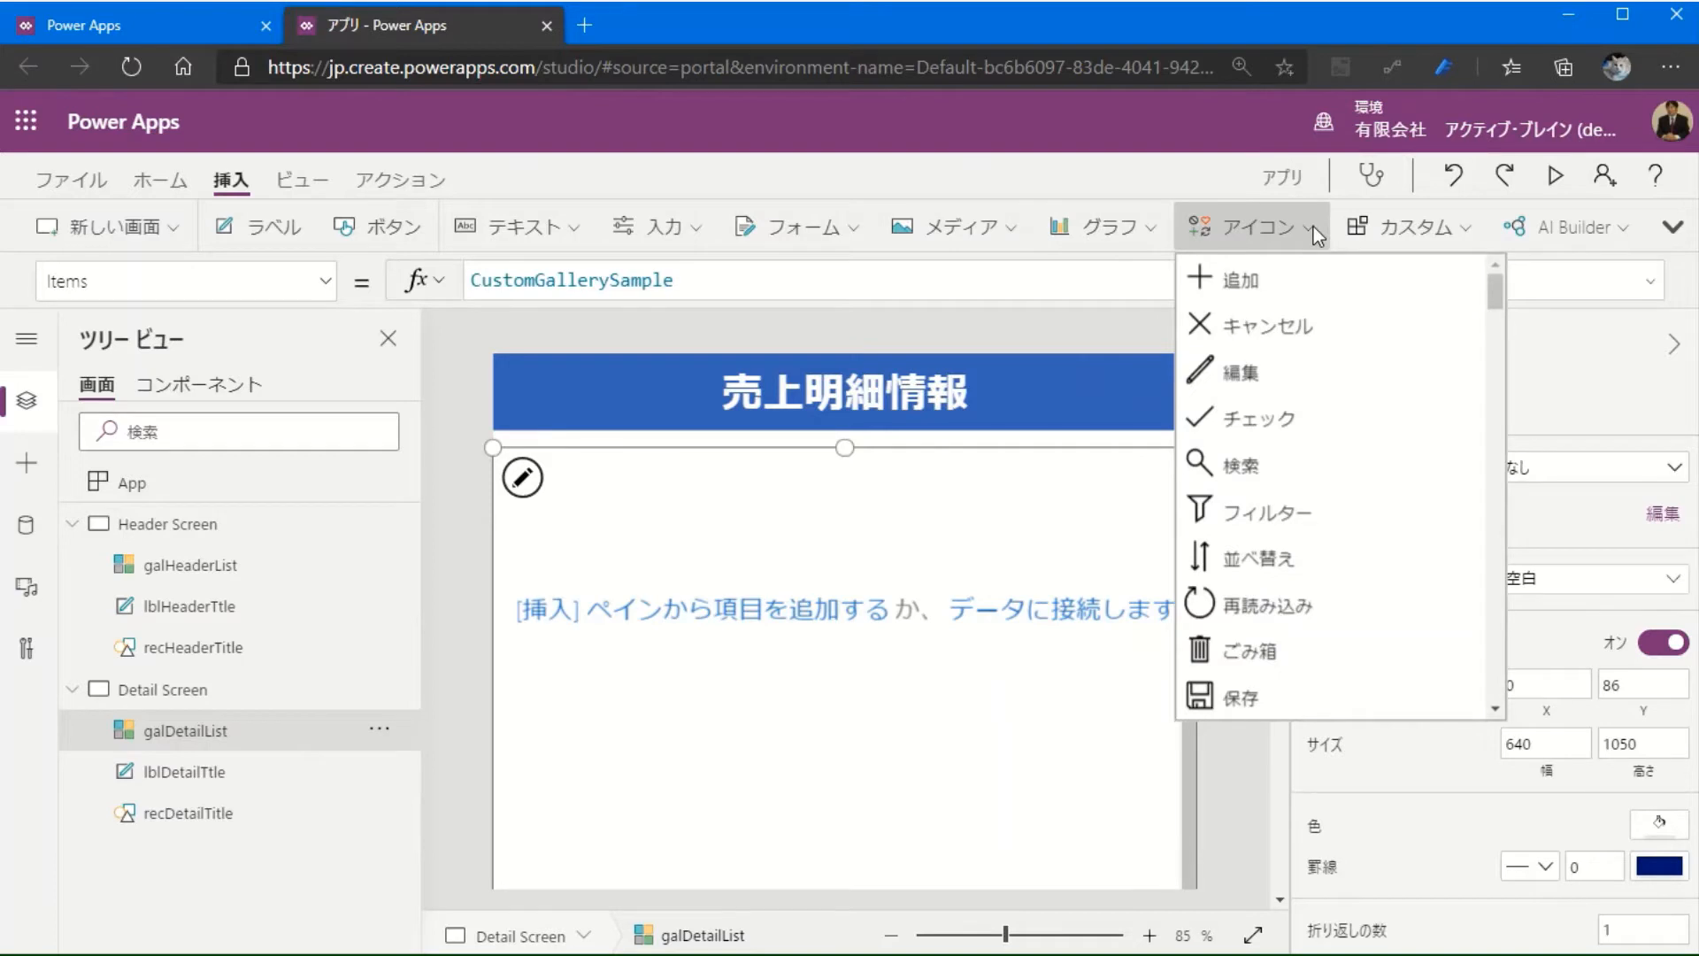
scroll(1320, 403, "down", 6)
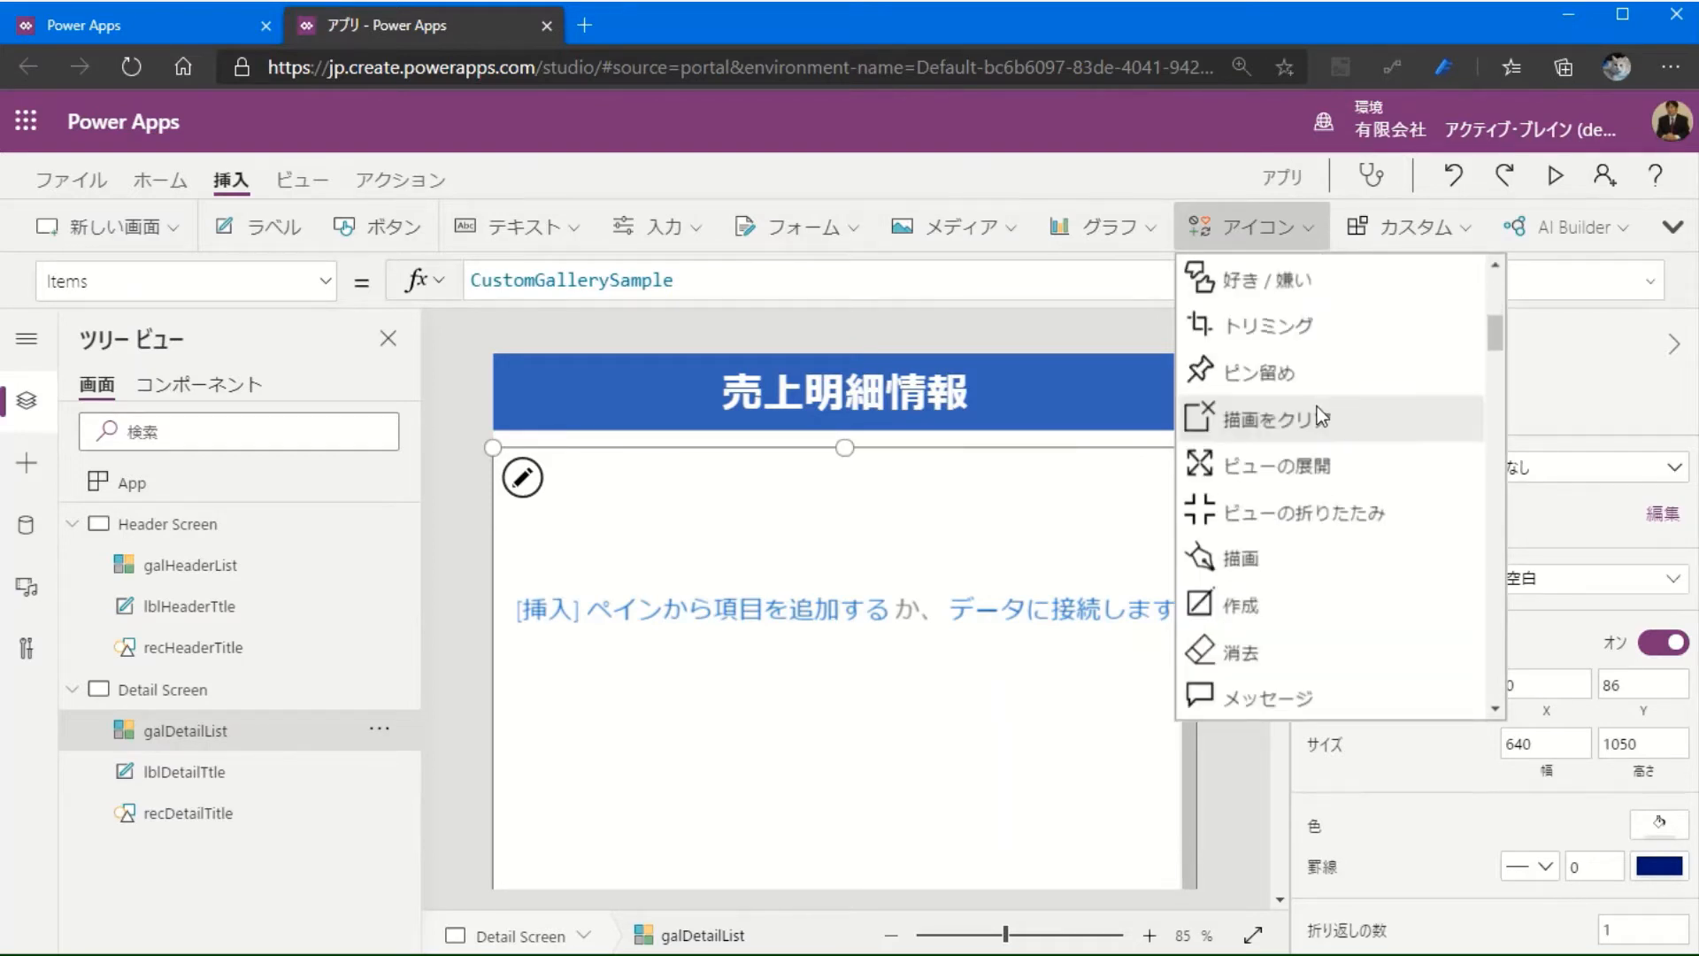
scroll(1317, 406, "down", 10)
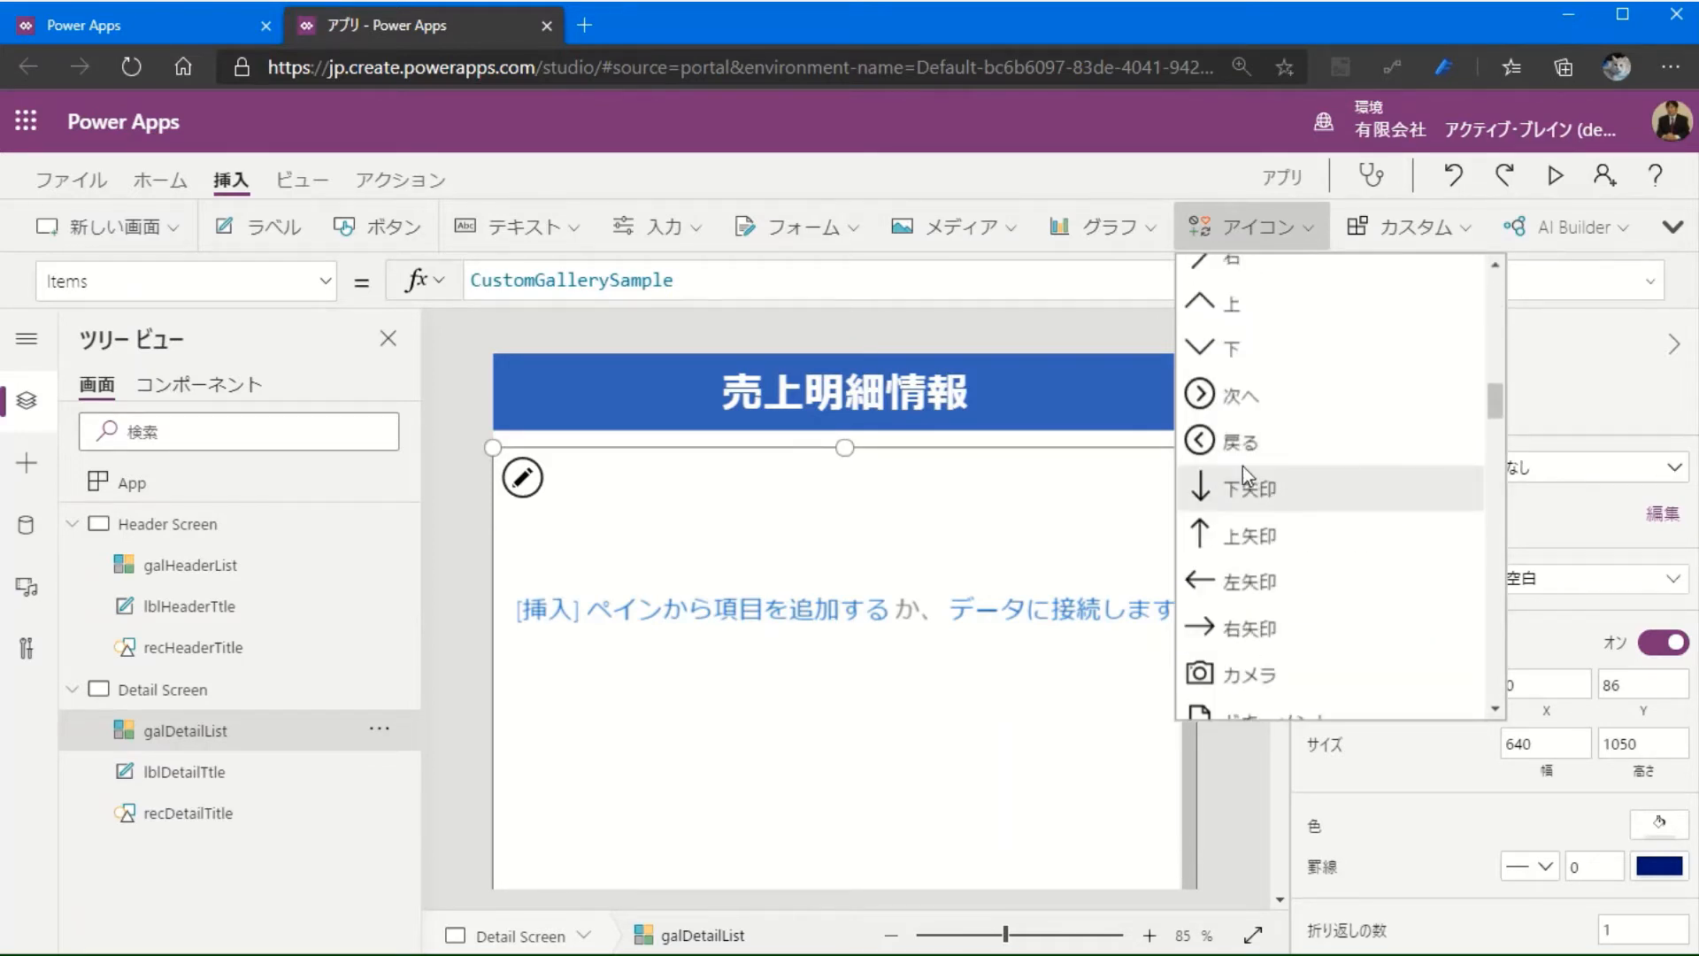
left_click(1246, 449)
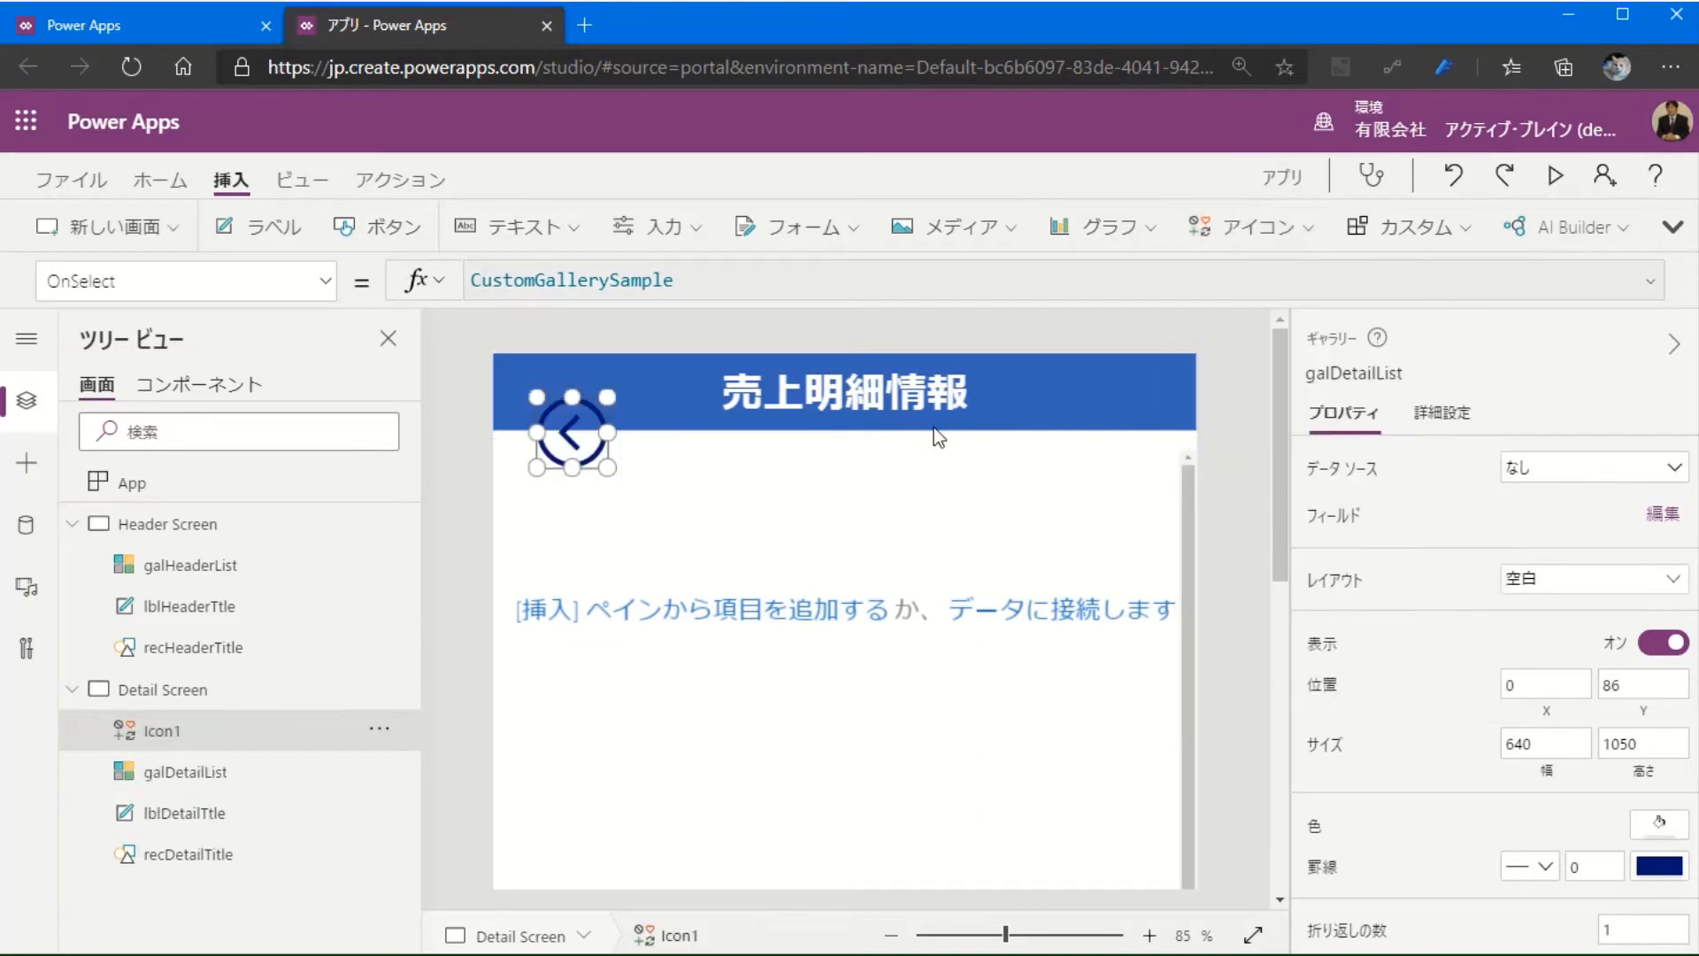
left_click_drag(556, 369, 528, 358)
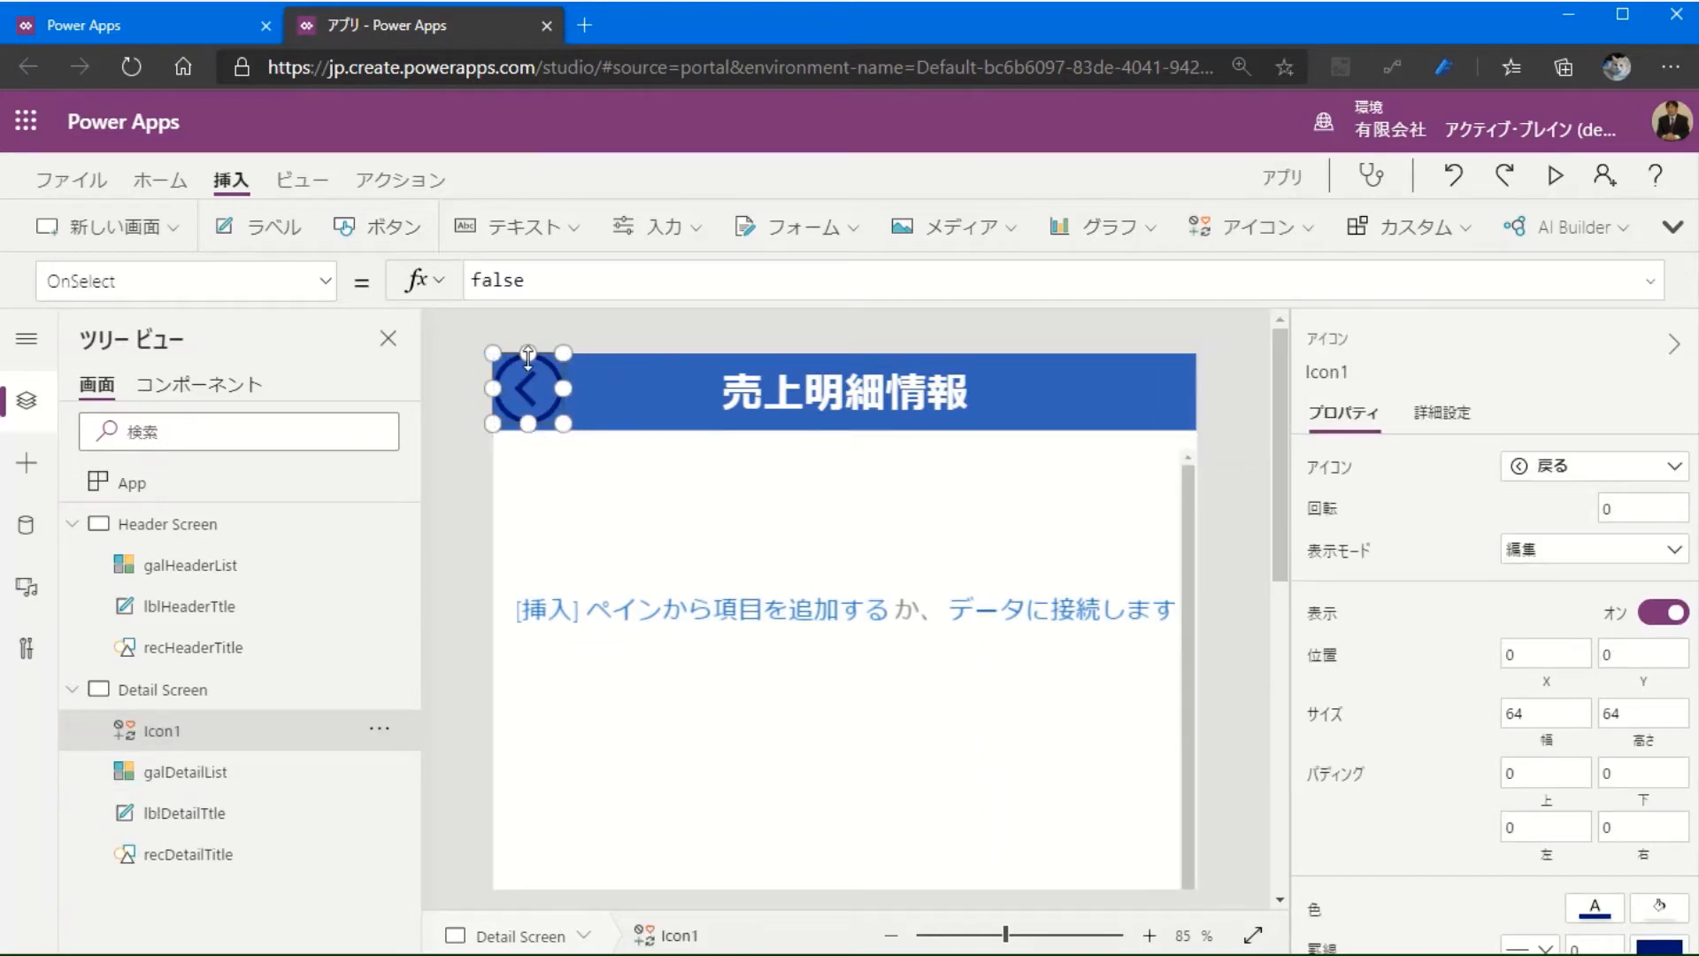
Step: Set the Back icon's size to 70 wide and 70 high
left_click(1563, 717)
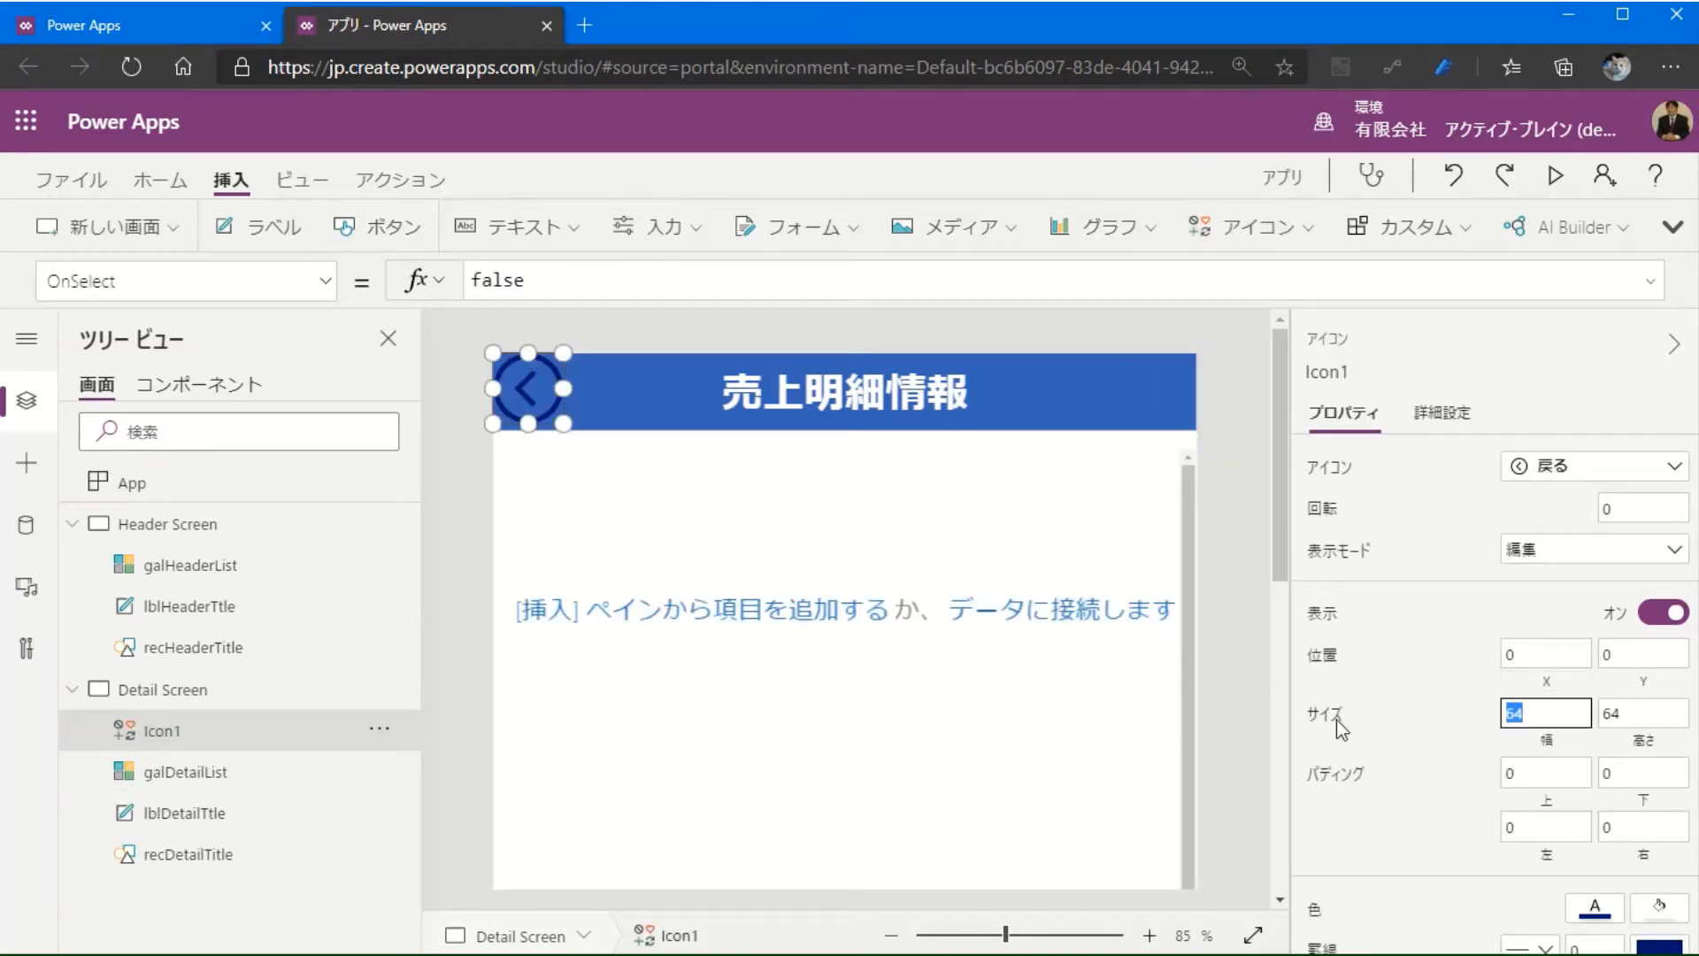
type("70")
key("Tab")
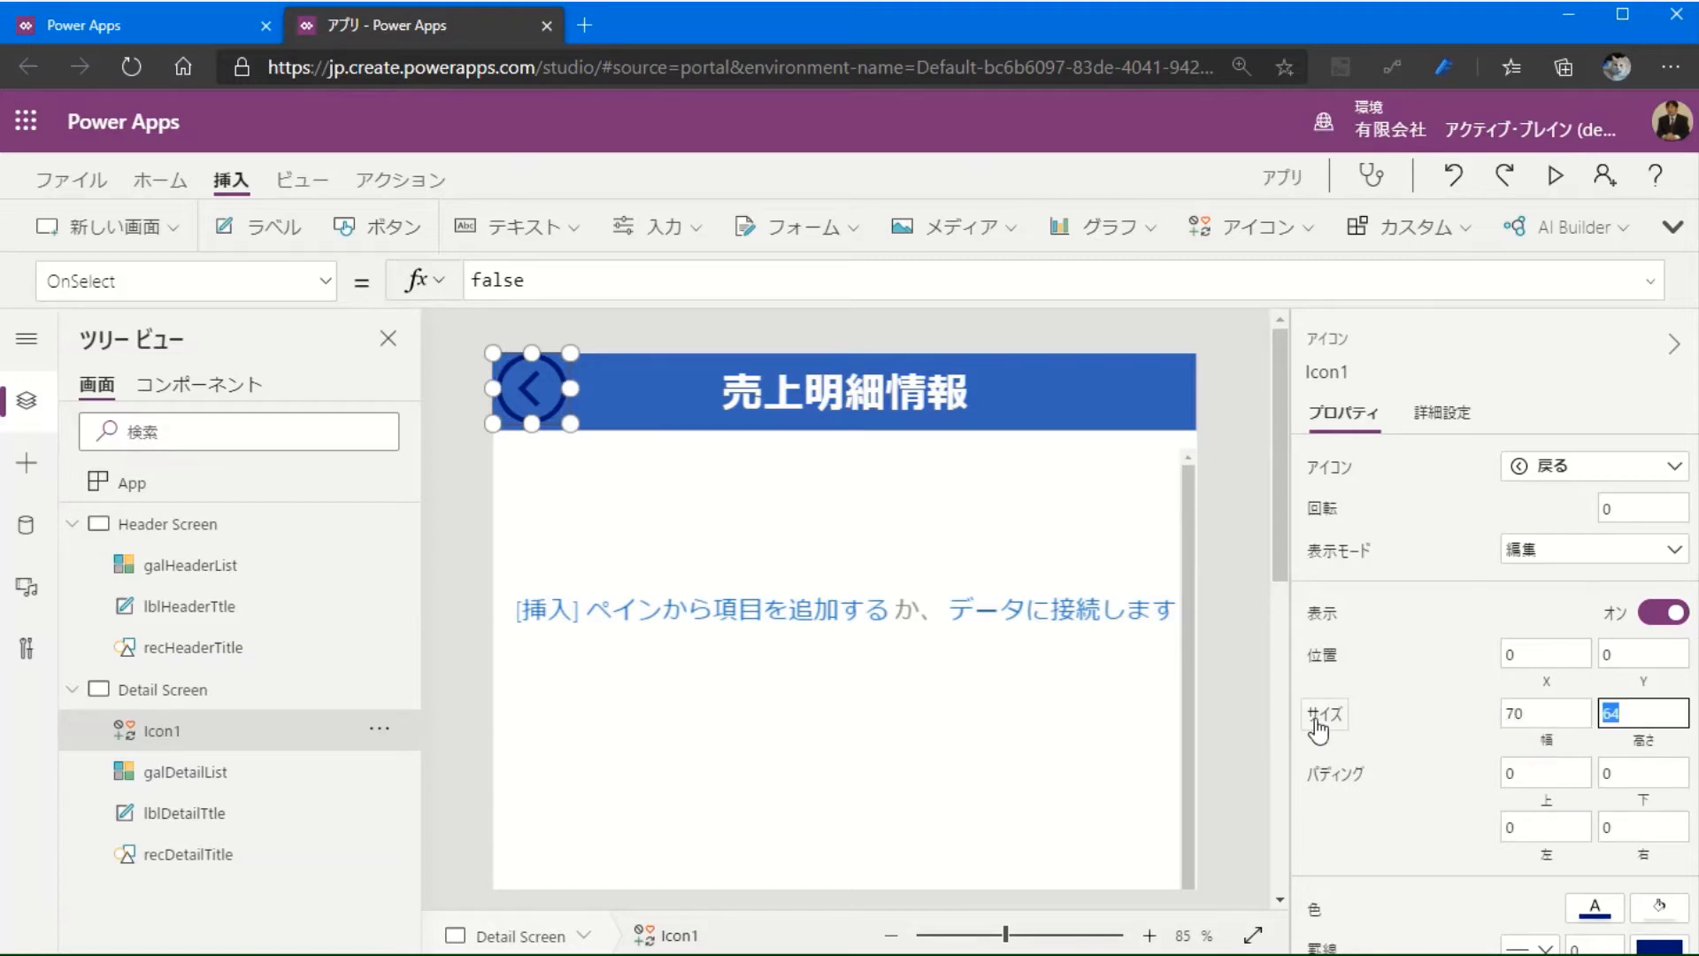
type("70")
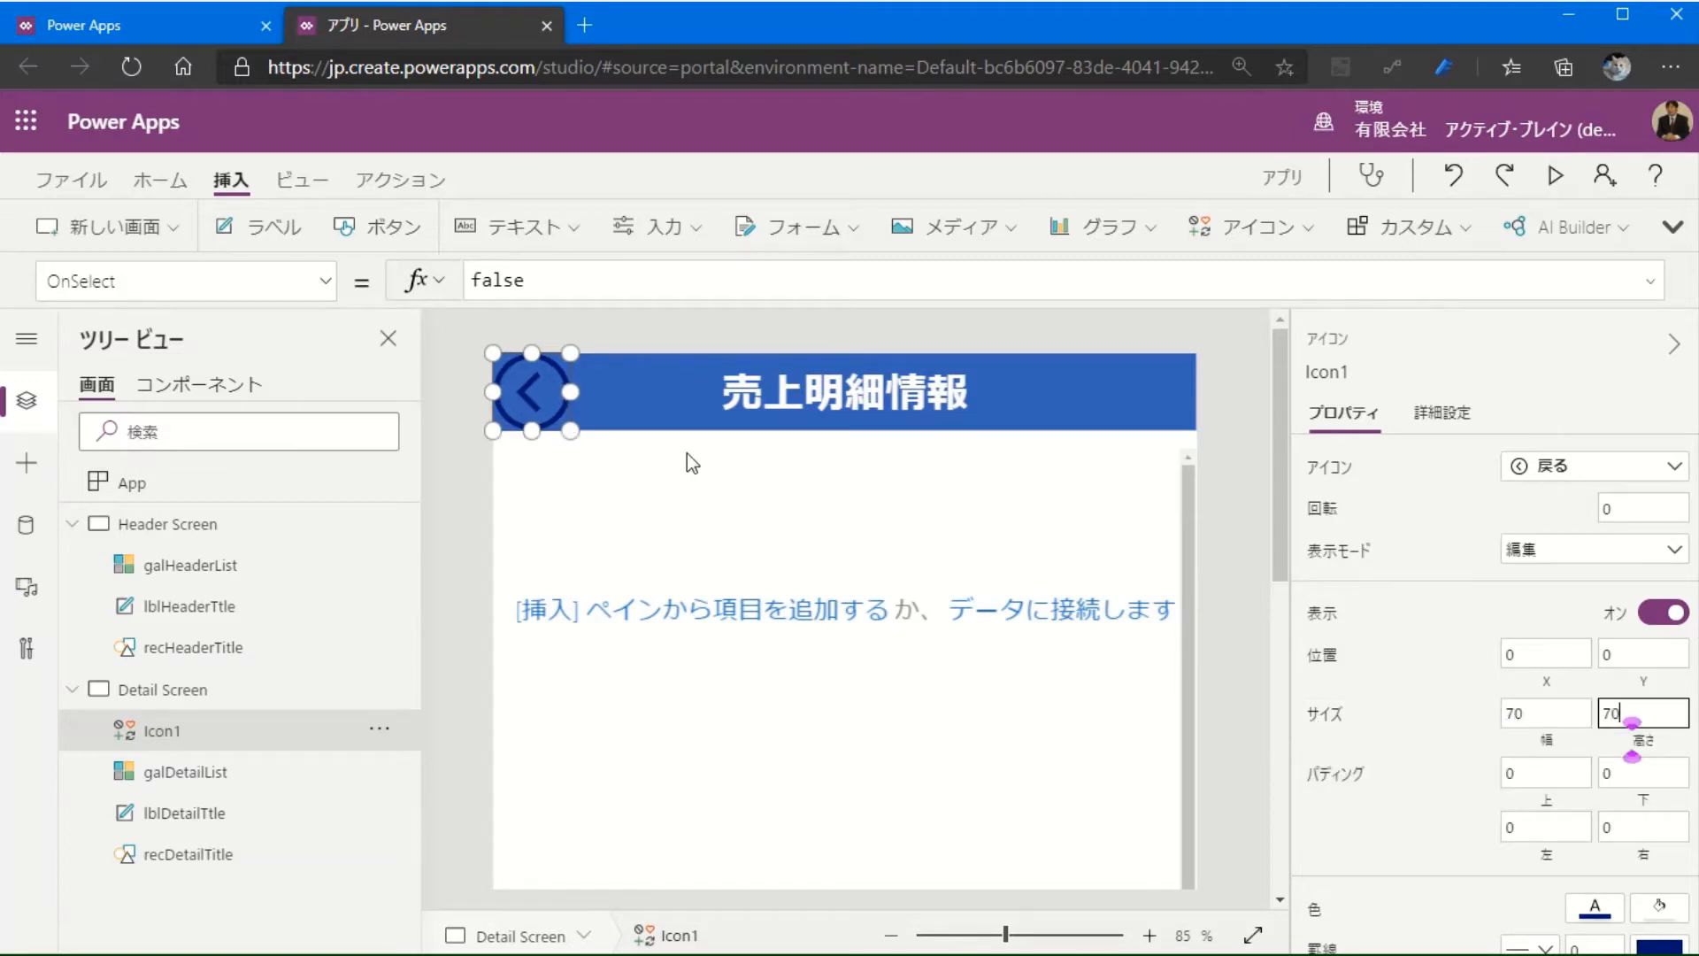
Step: Change the Back icon's colour to white, RGBA(255, 255, 255, 1)
left_click(194, 188)
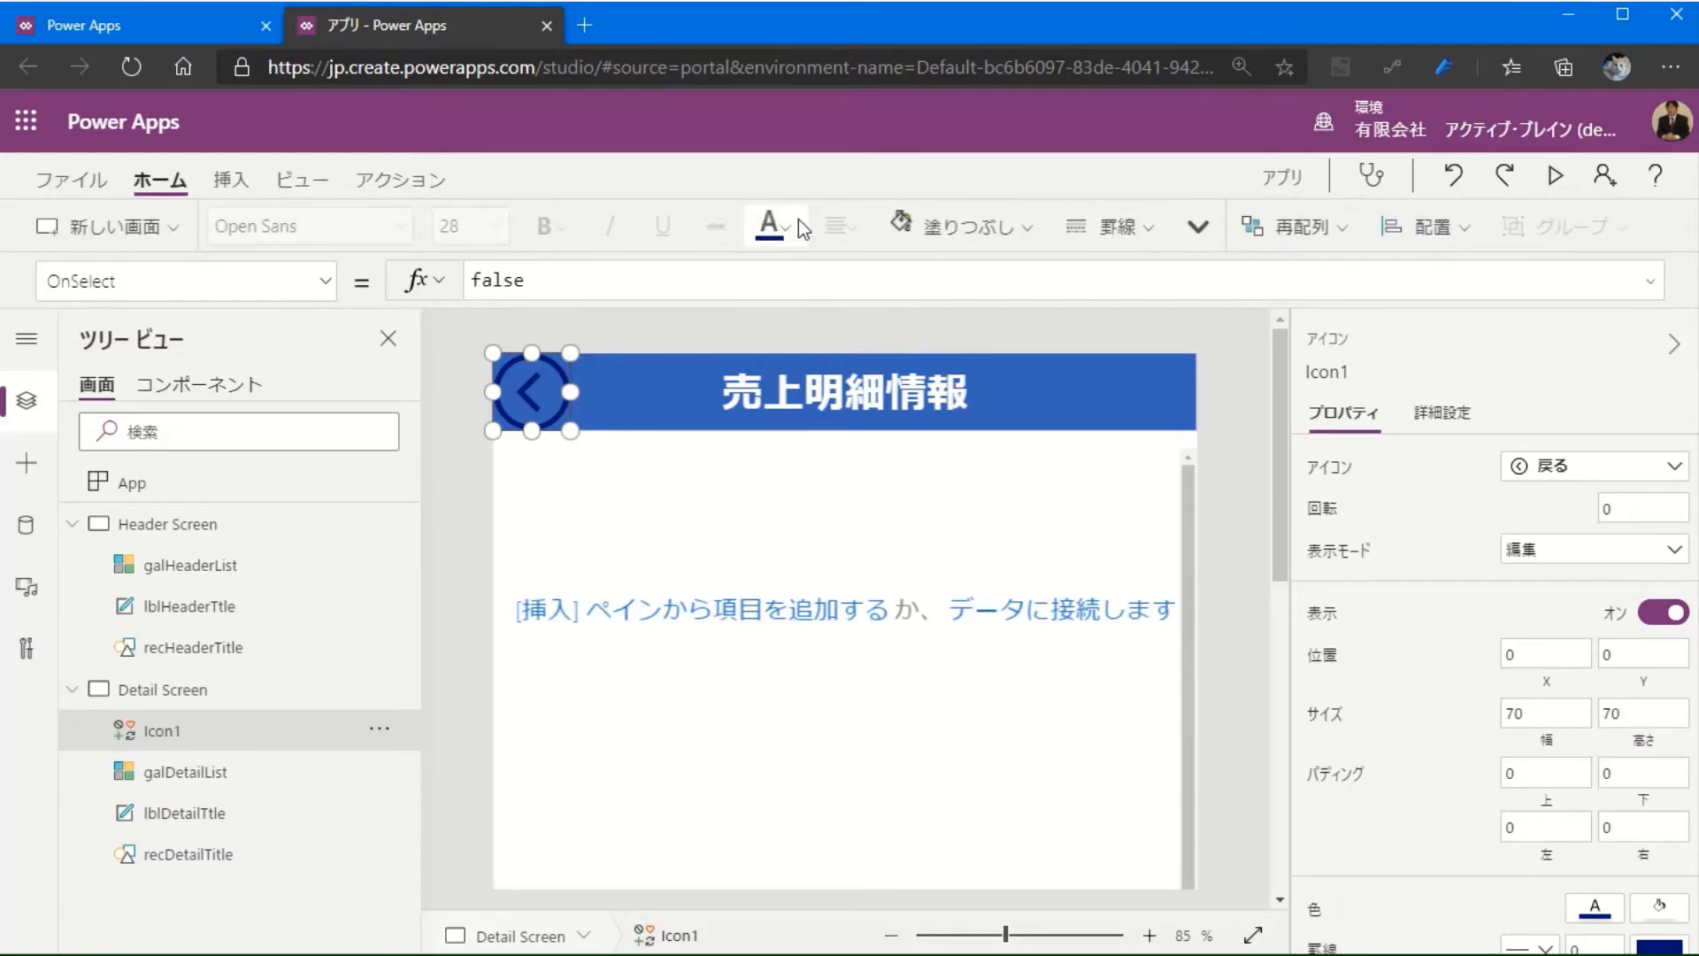
left_click(798, 221)
left_click(783, 359)
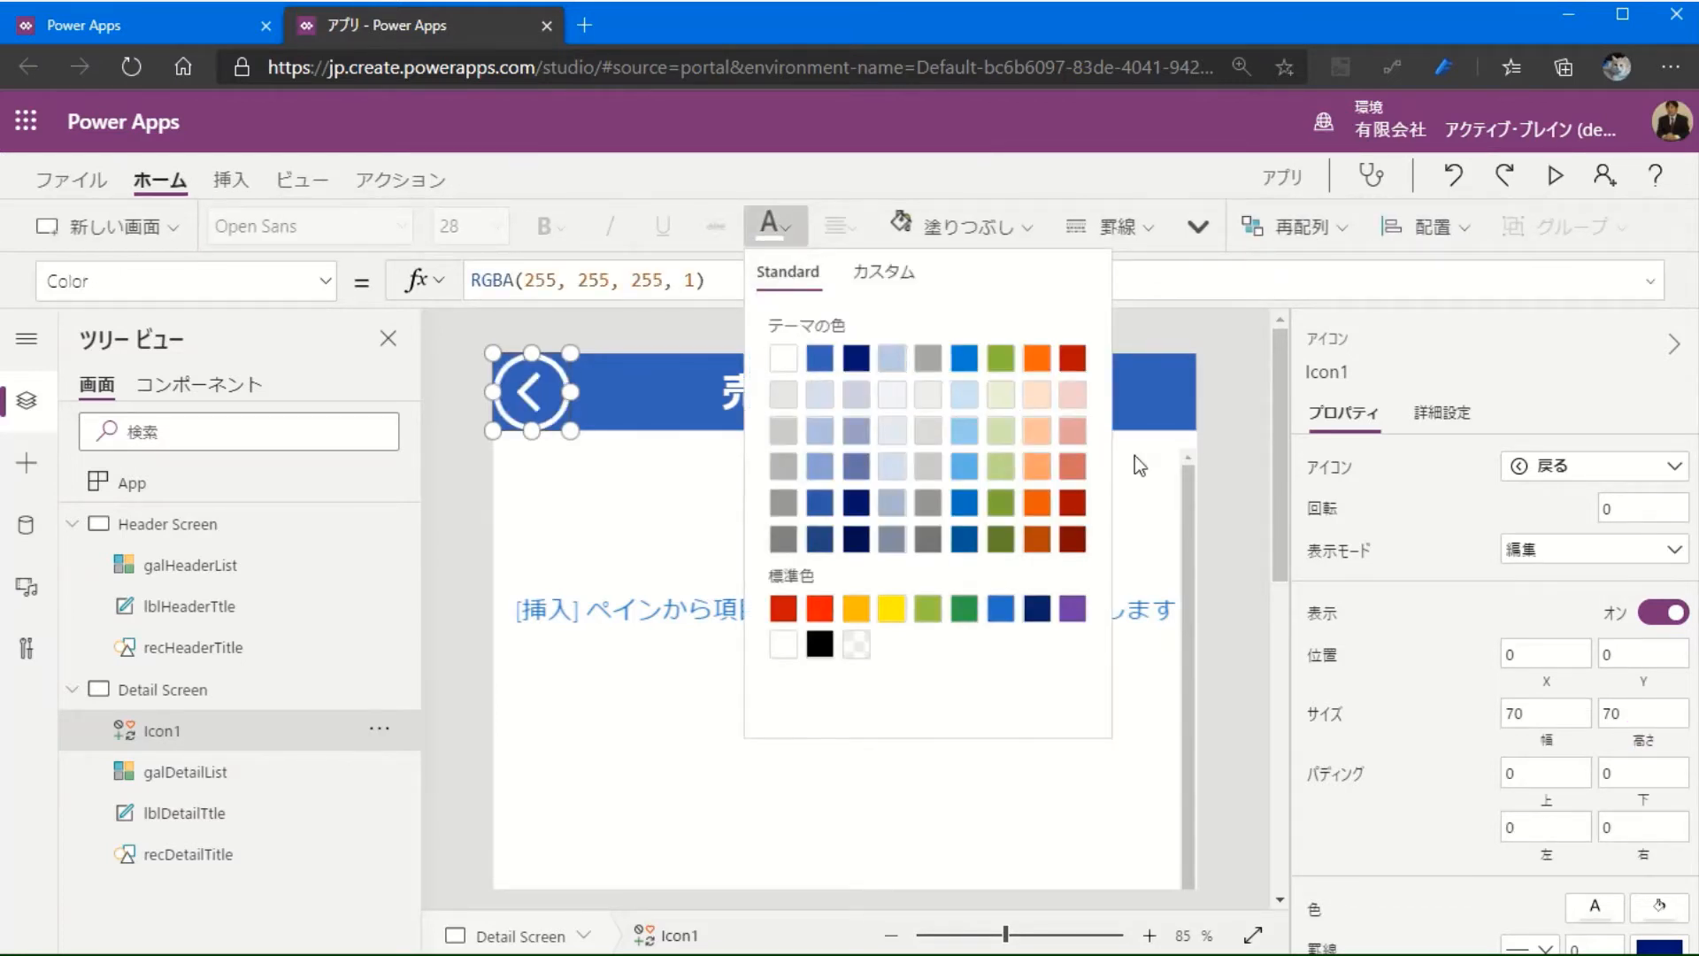
left_click(471, 781)
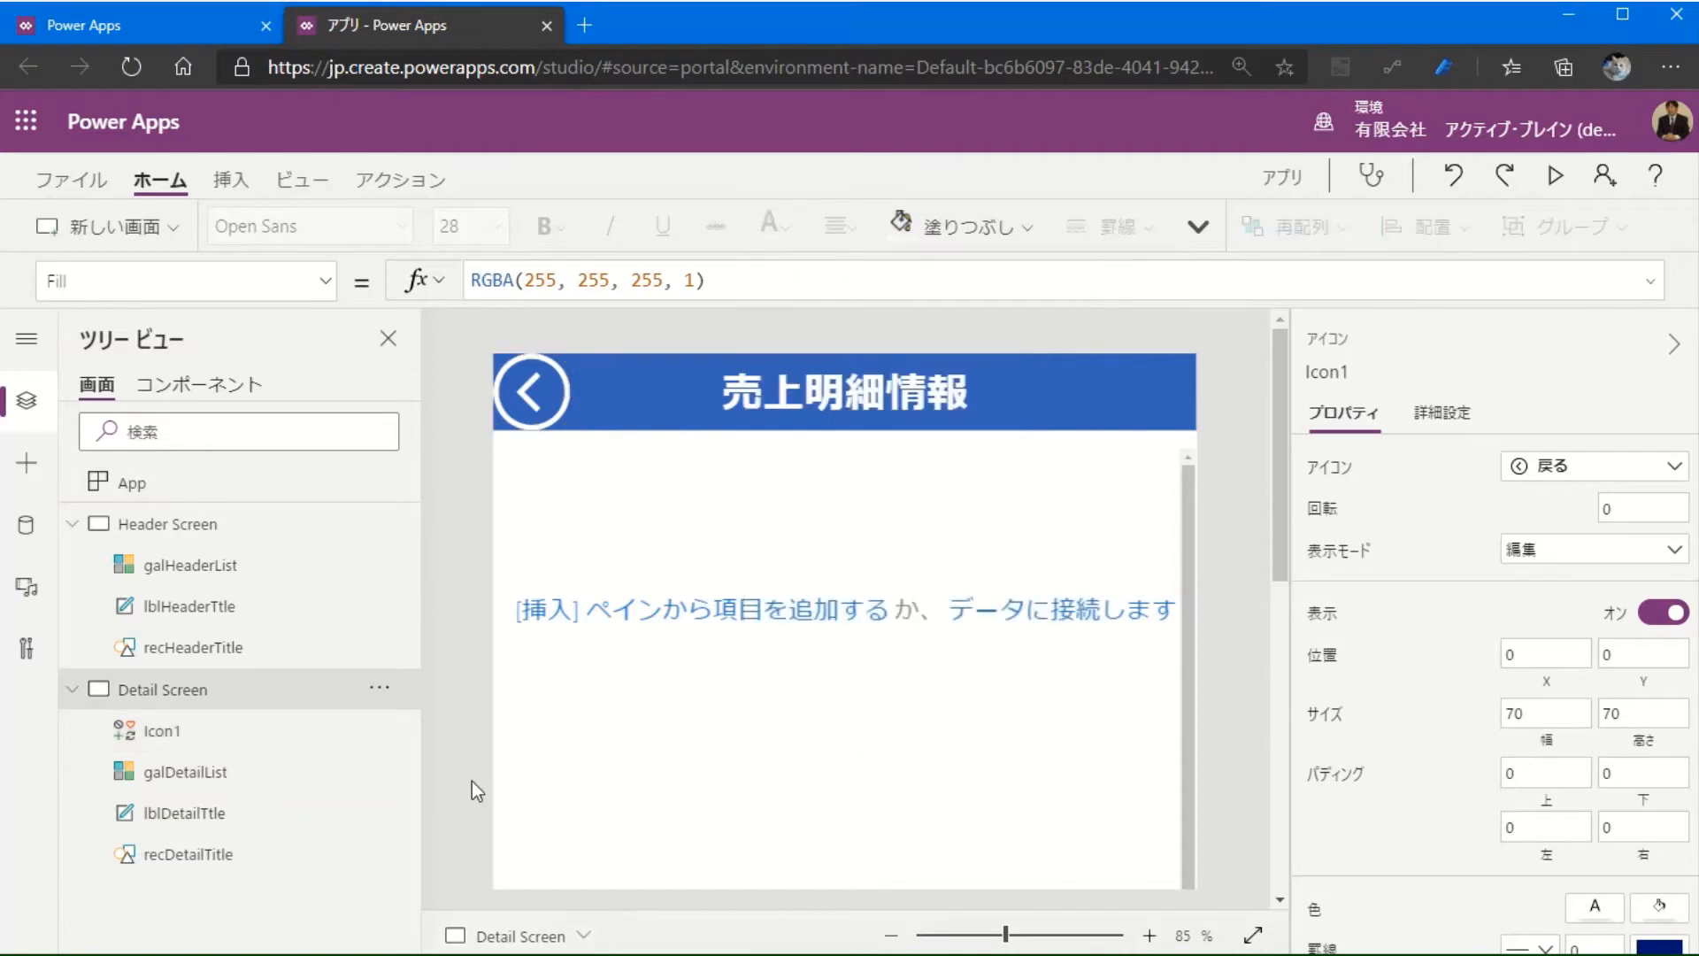
Step: Rename the Back icon on Detail Screen as icoReturn
double_click(197, 731)
type("icoReturn")
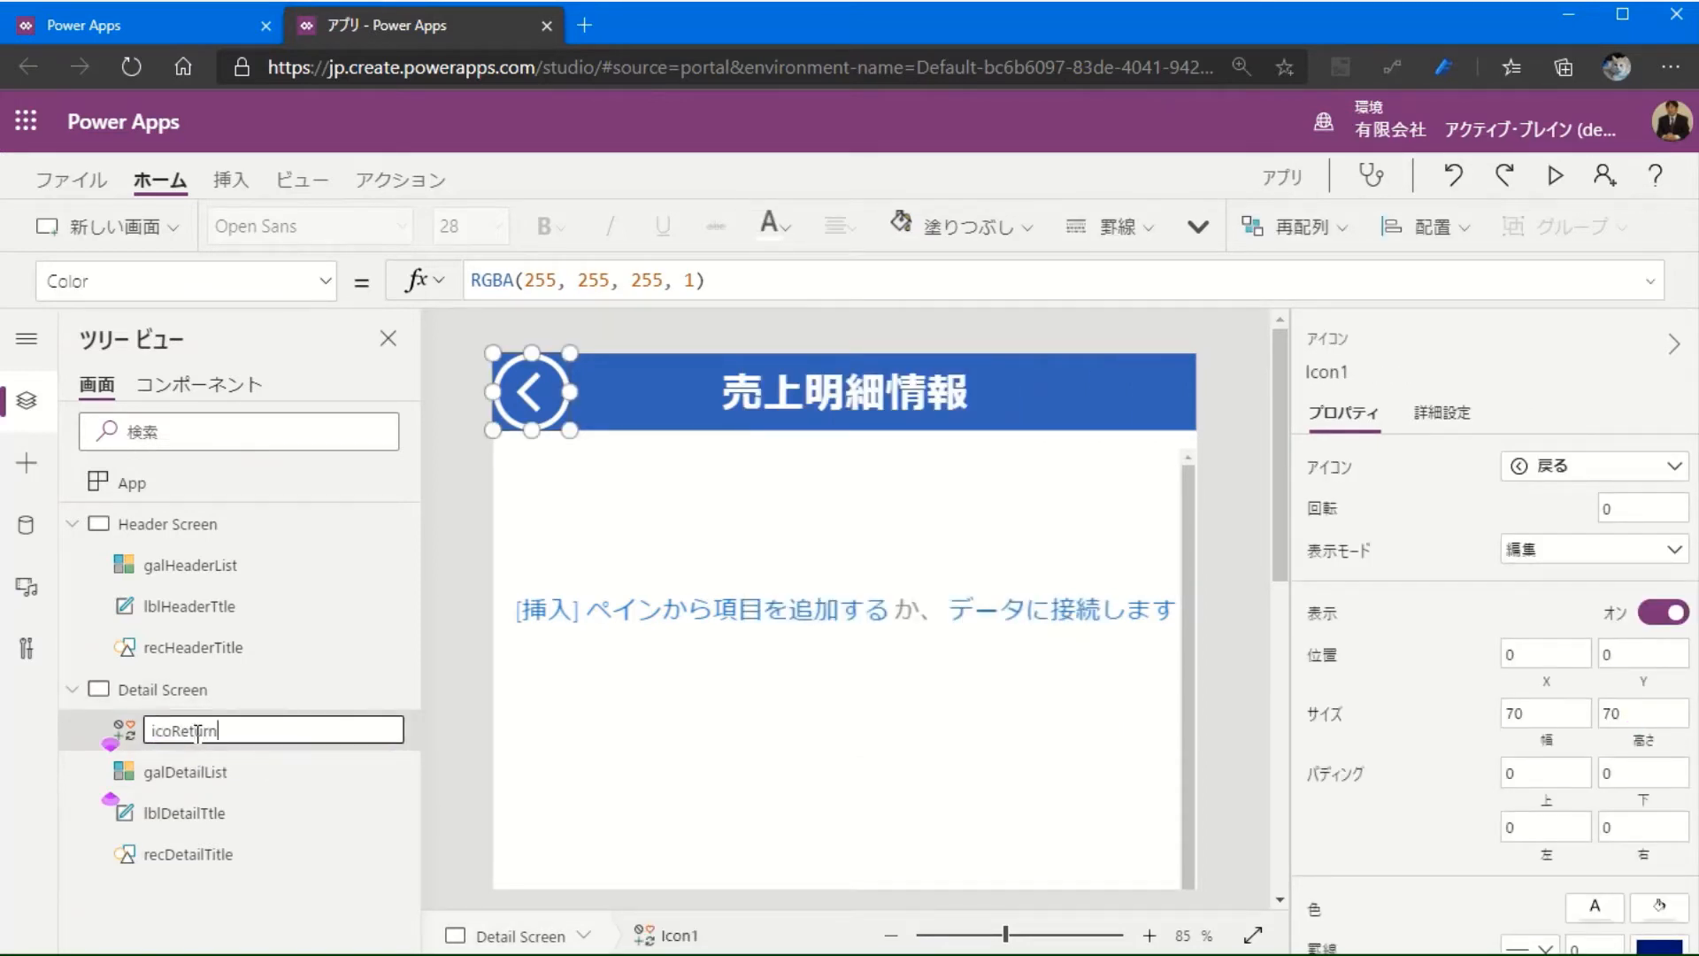
key("Return")
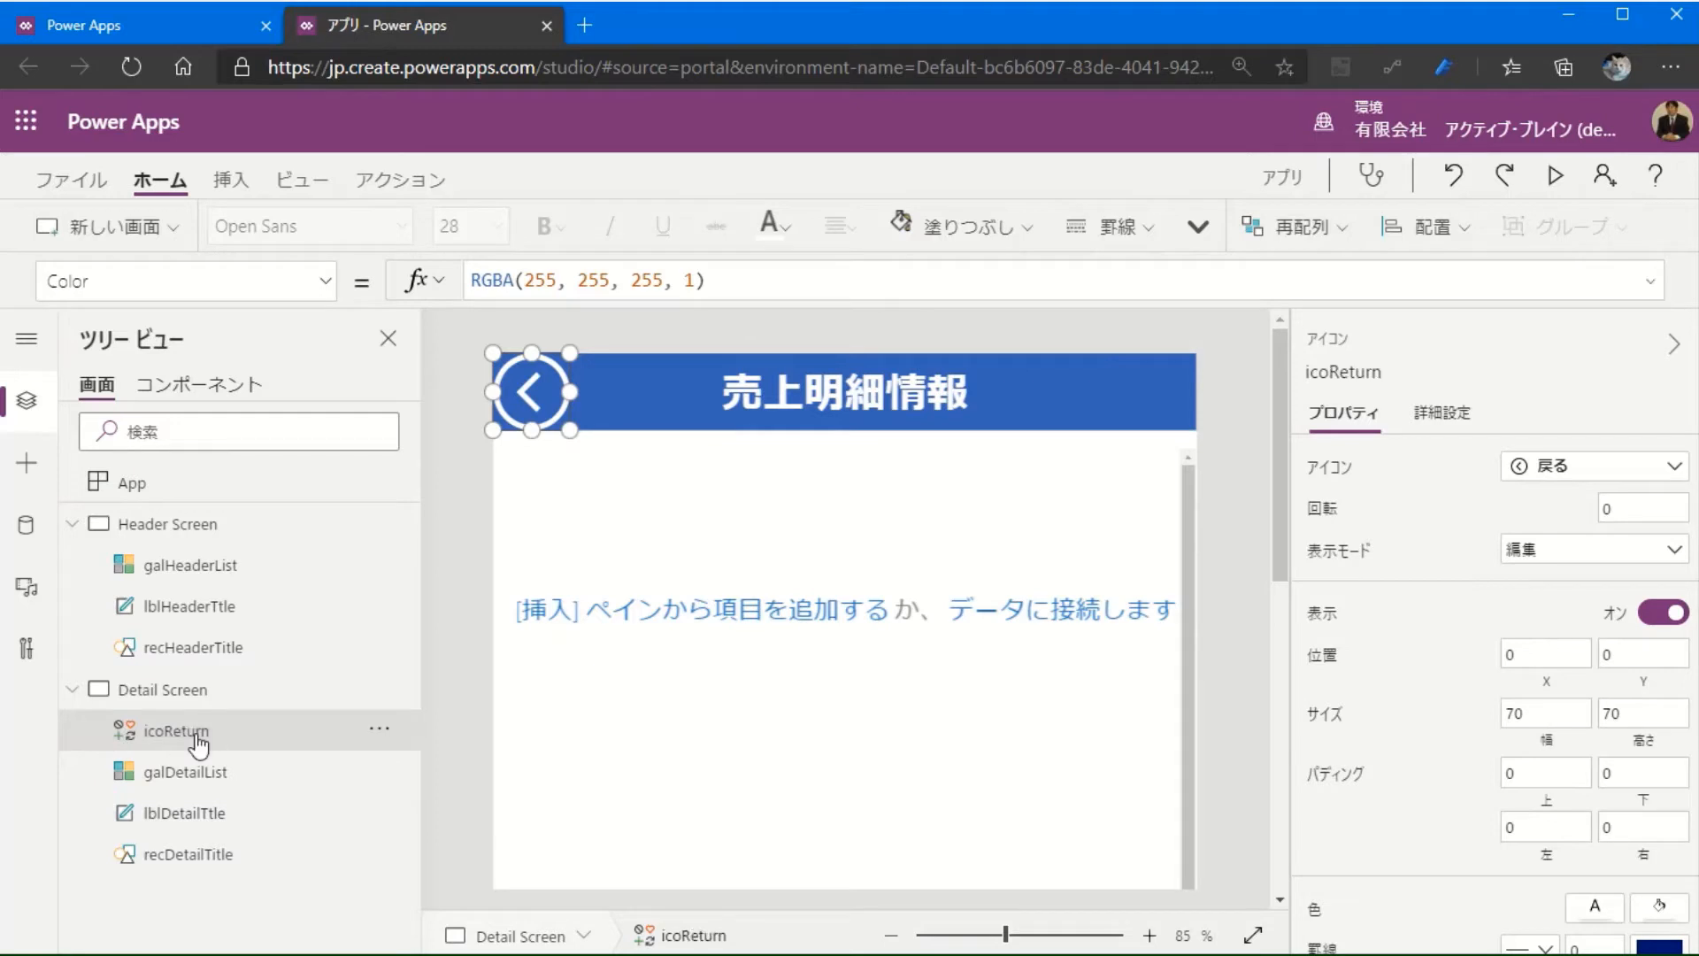
Step: Collapse both screens in the tree and view Header Screen and Detail Screen in turn
left_click(74, 524)
left_click(75, 566)
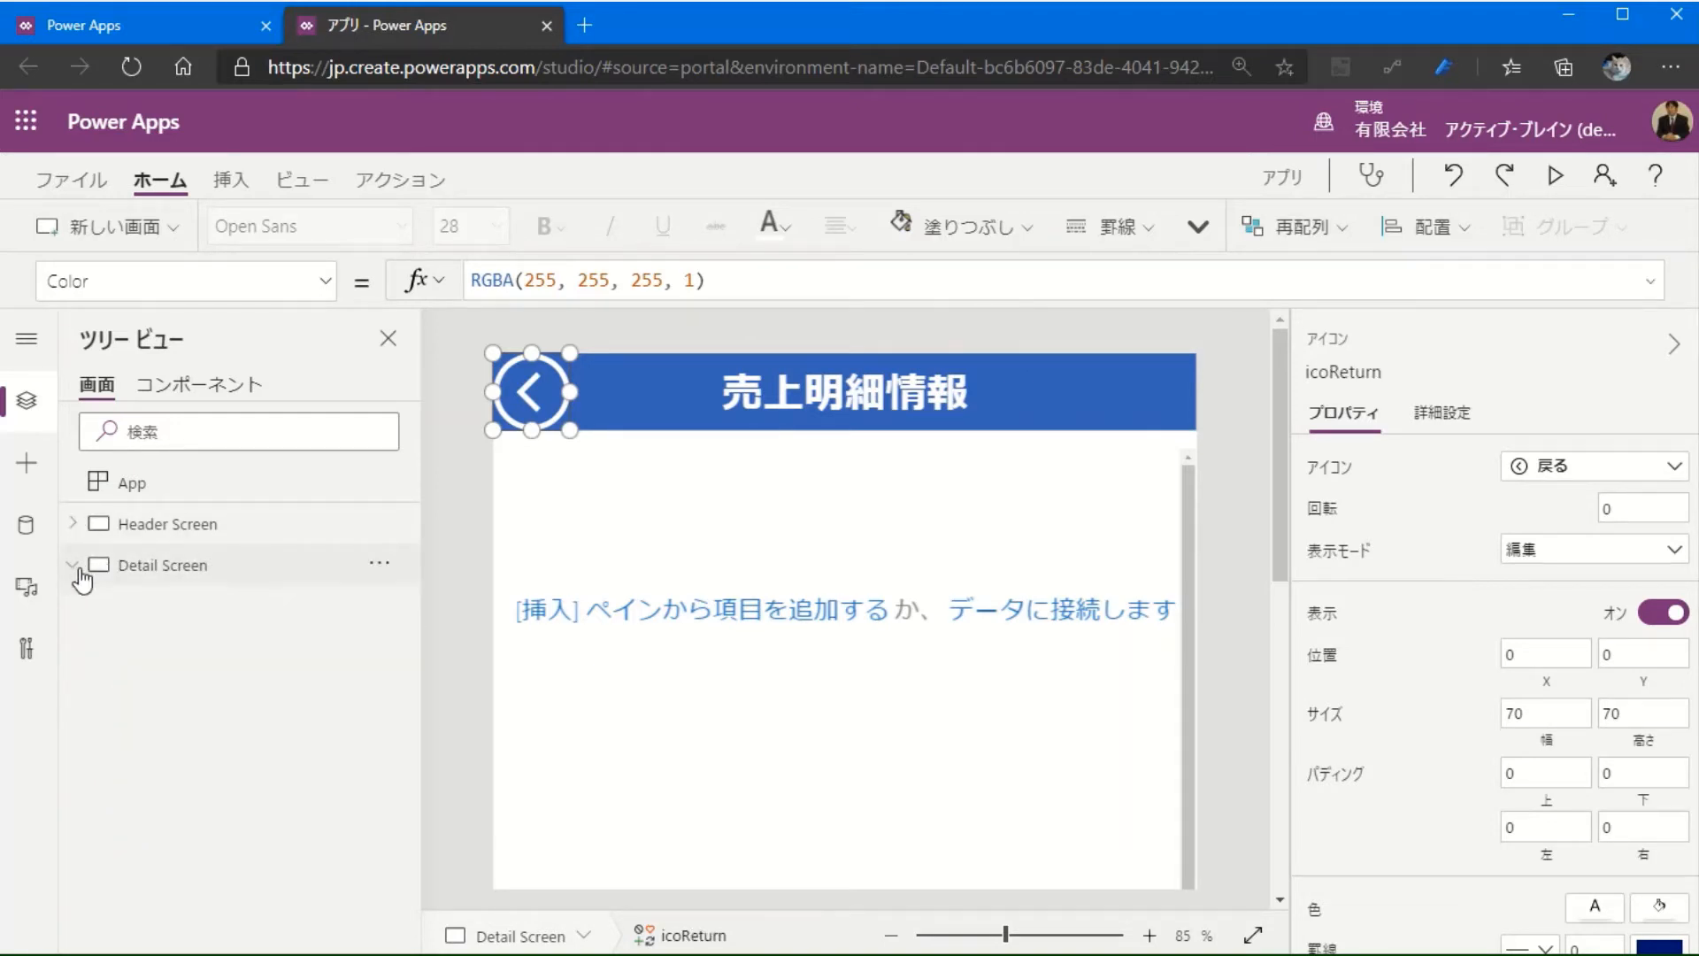
left_click(142, 528)
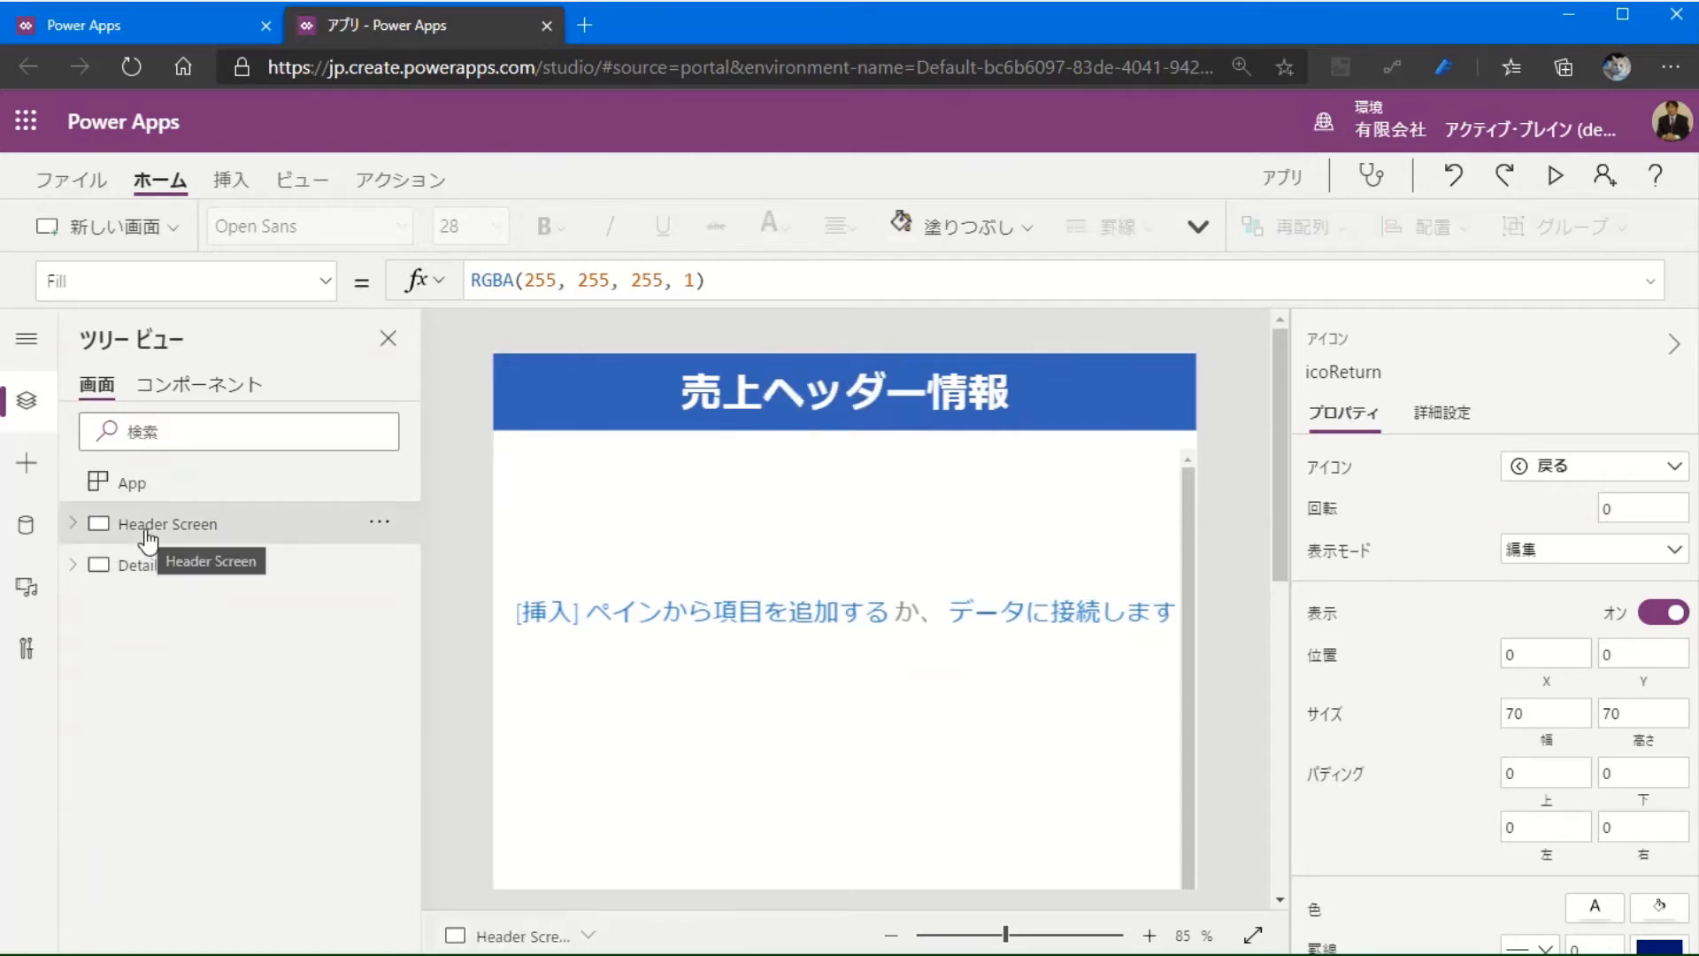
left_click(158, 571)
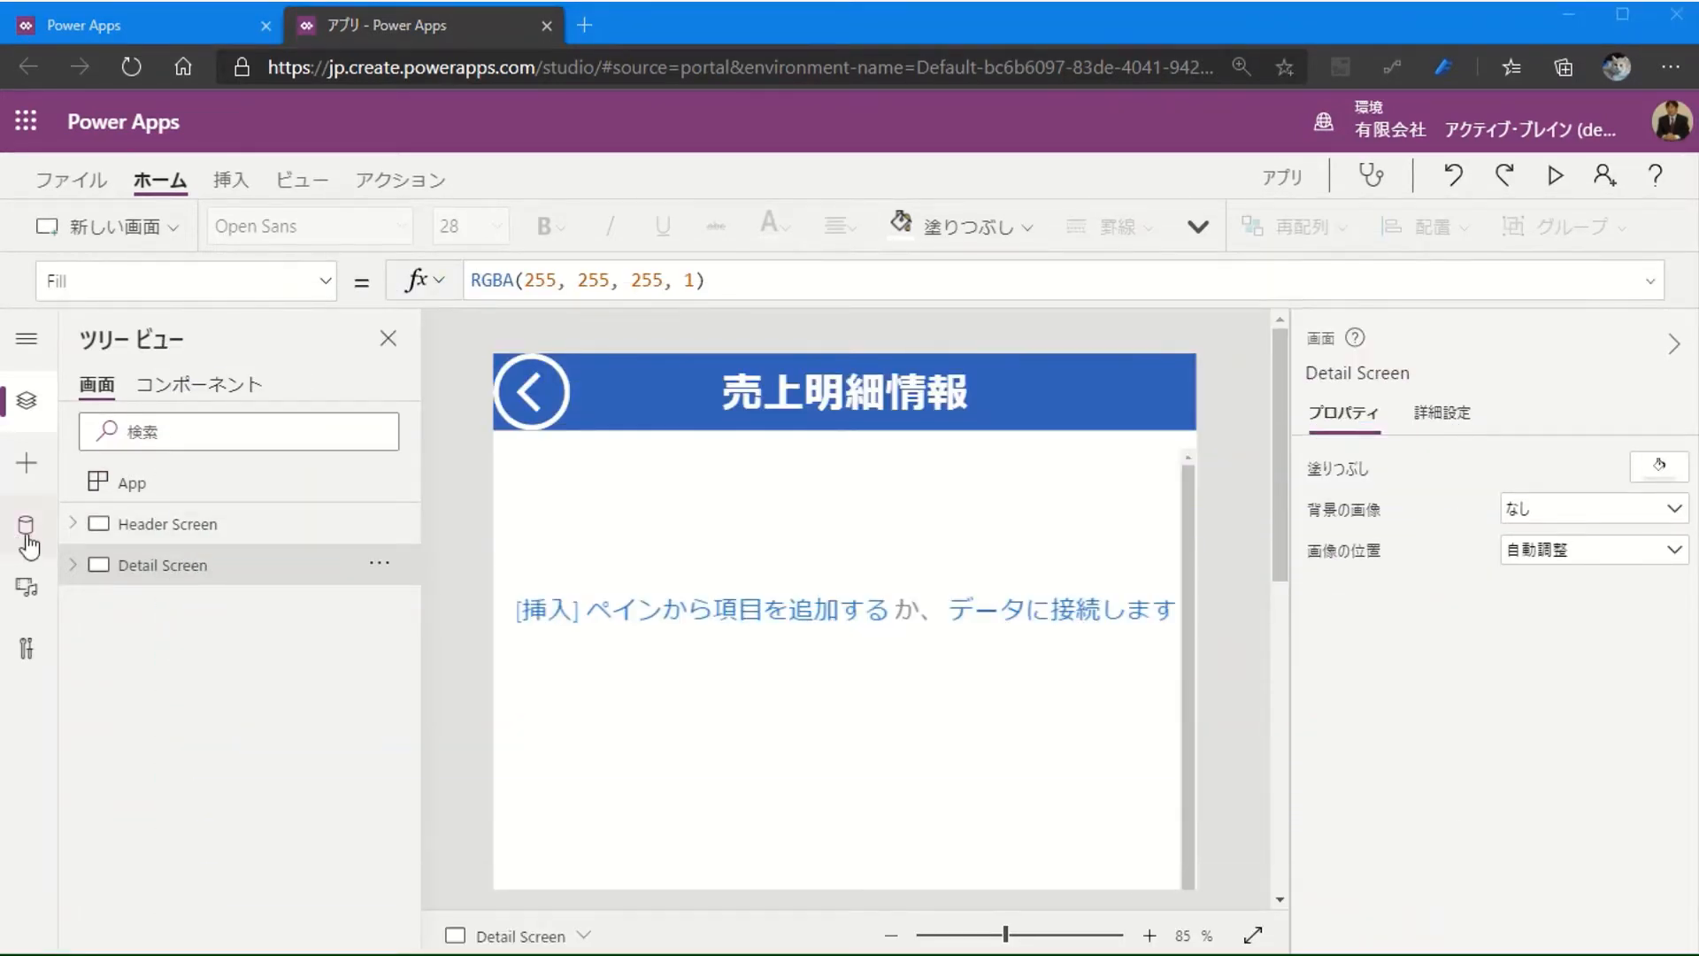
Step: Search the data sources for OneDrive and choose the existing OneDrive for Business connection
left_click(25, 529)
left_click(161, 390)
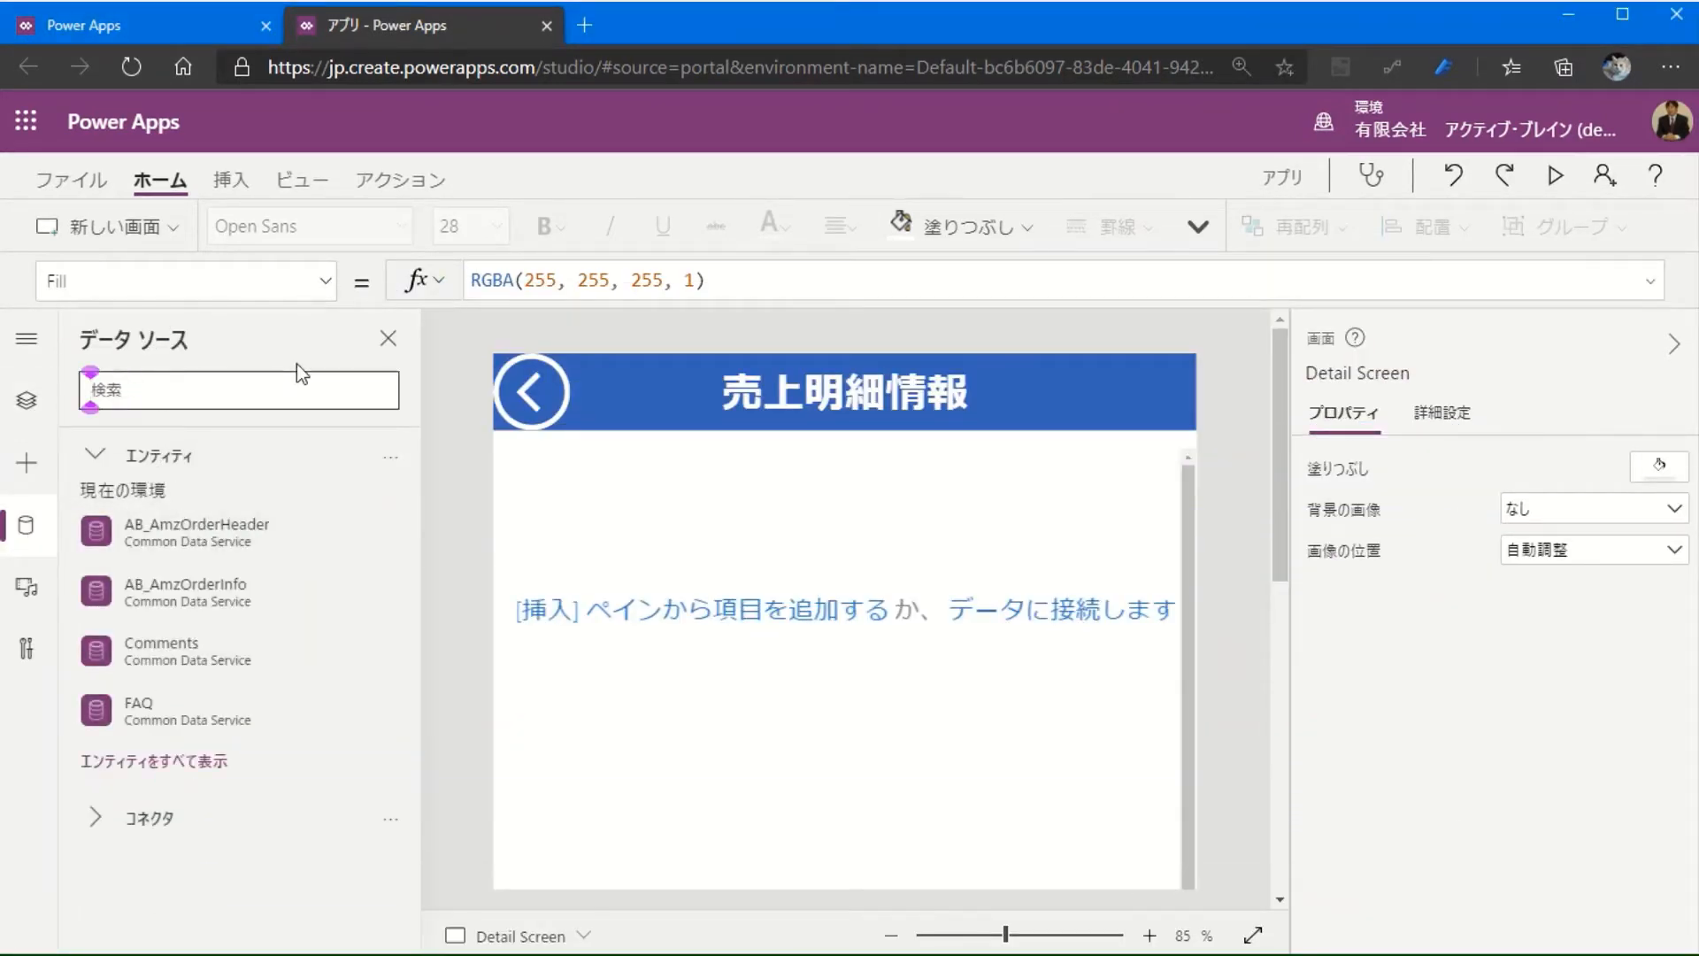
type("OneDr")
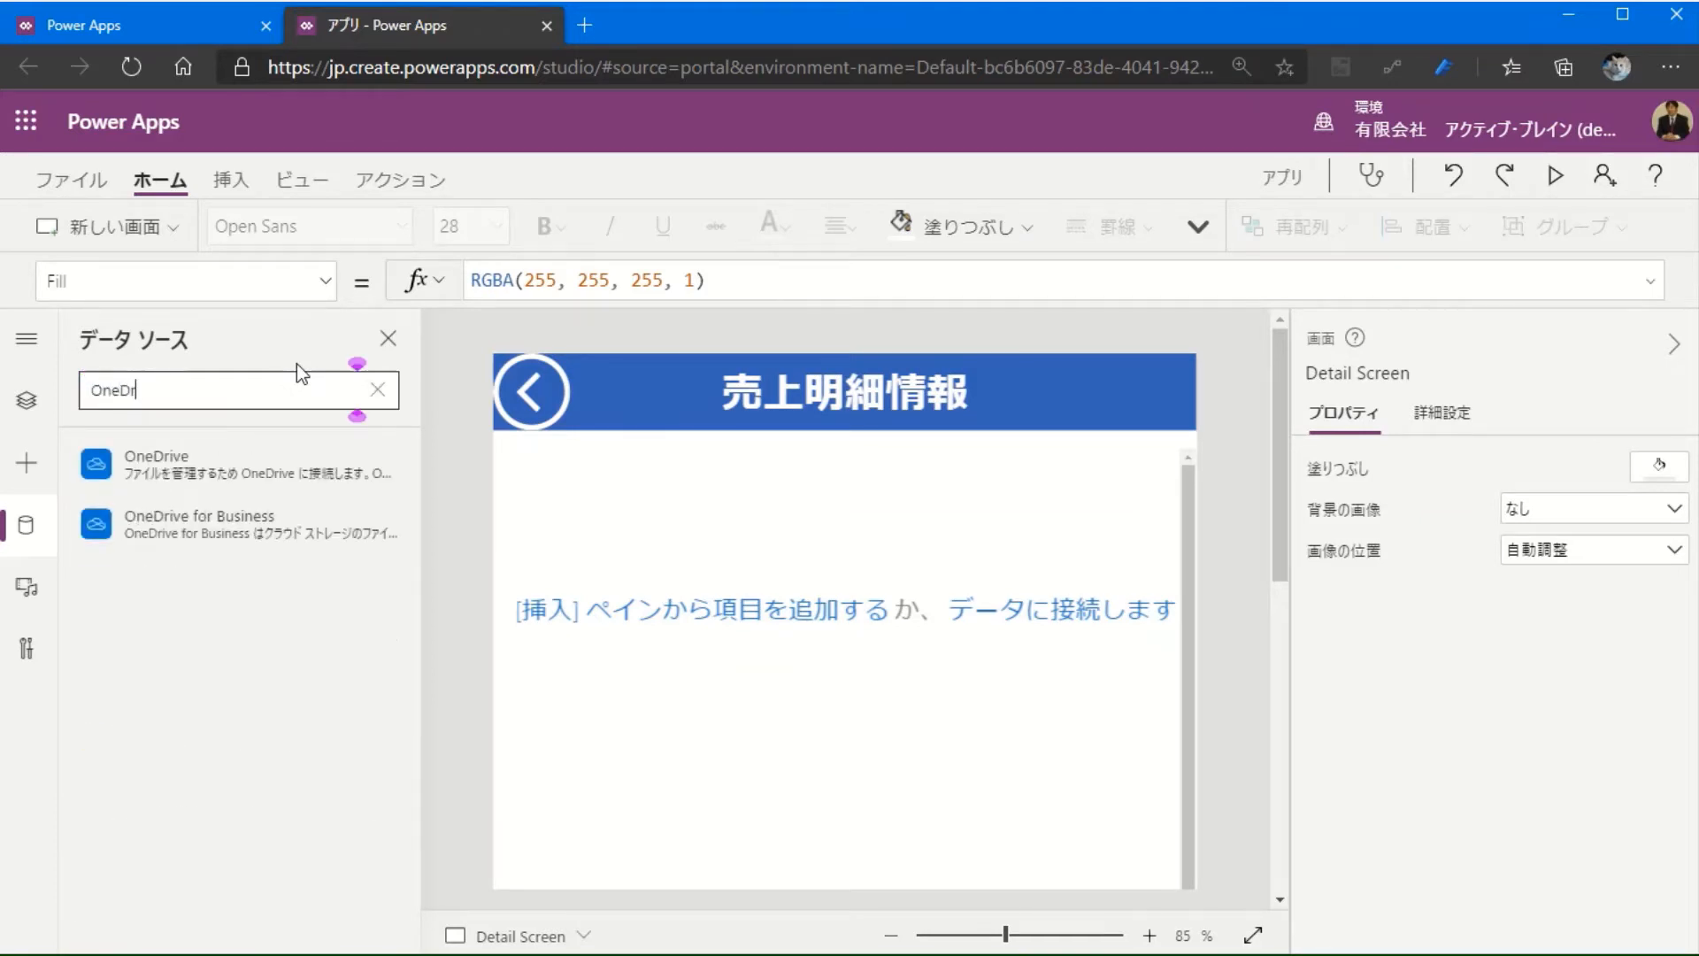
type("ive")
left_click(205, 534)
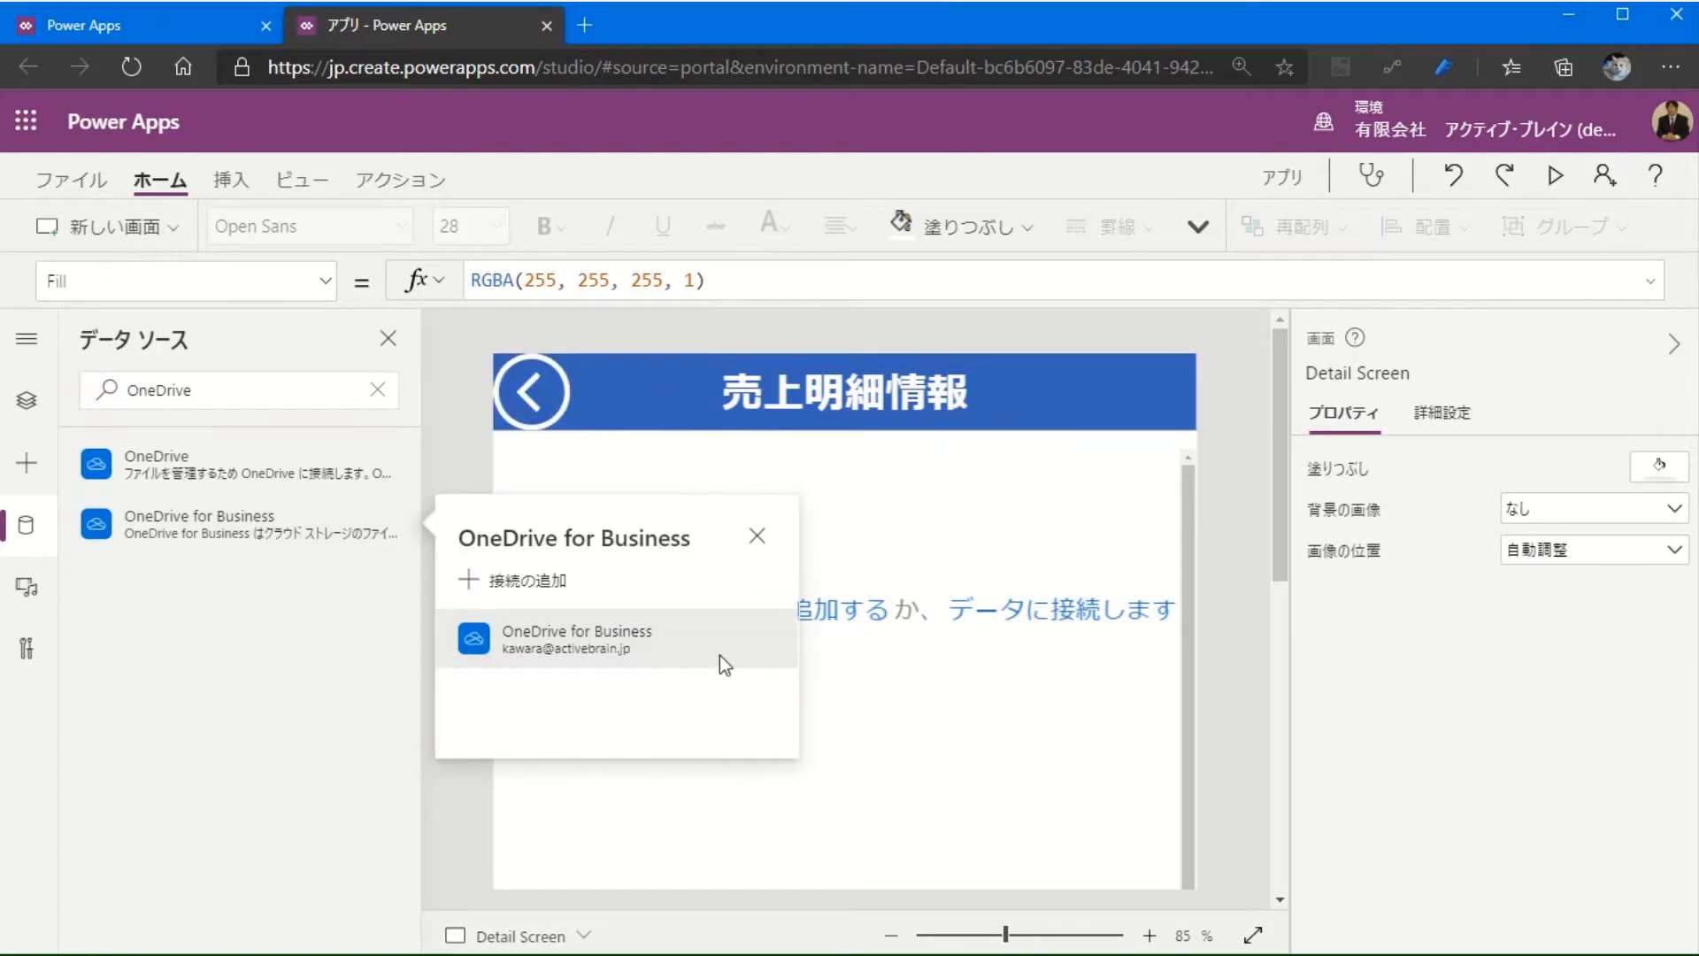
left_click(566, 653)
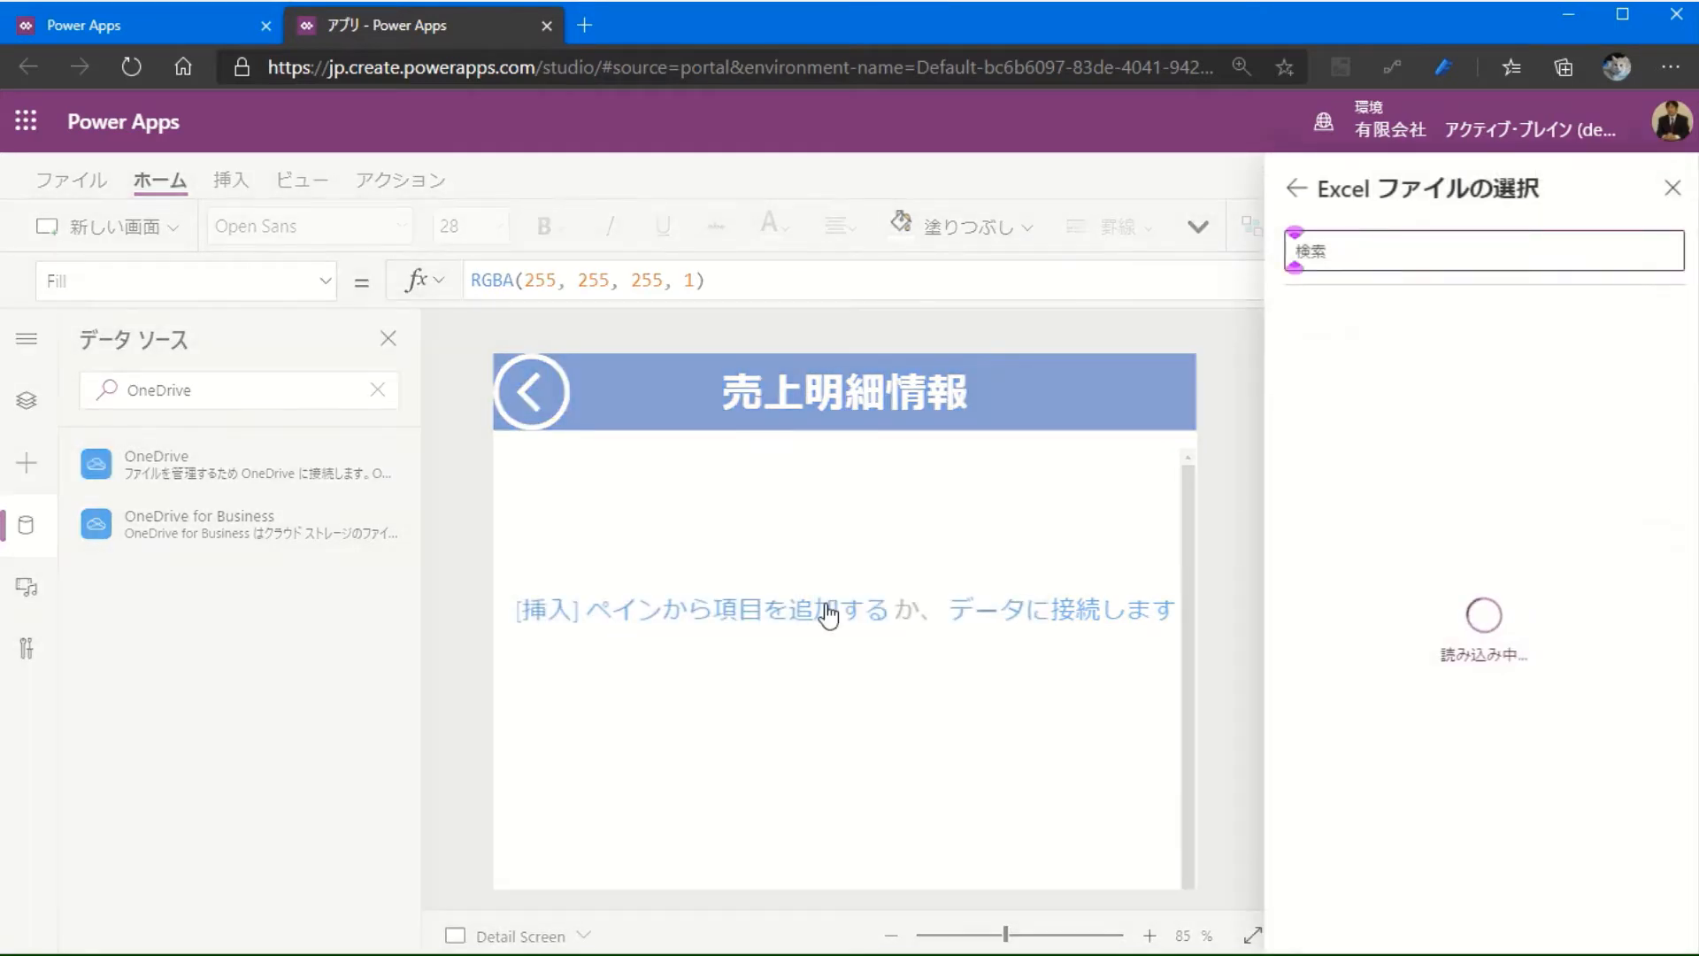
Step: Connect the 売上ヘッダー and 売上明細 tables from SalesManage.xlsx in the PowerApps folder
scroll(1472, 719, "down", 1)
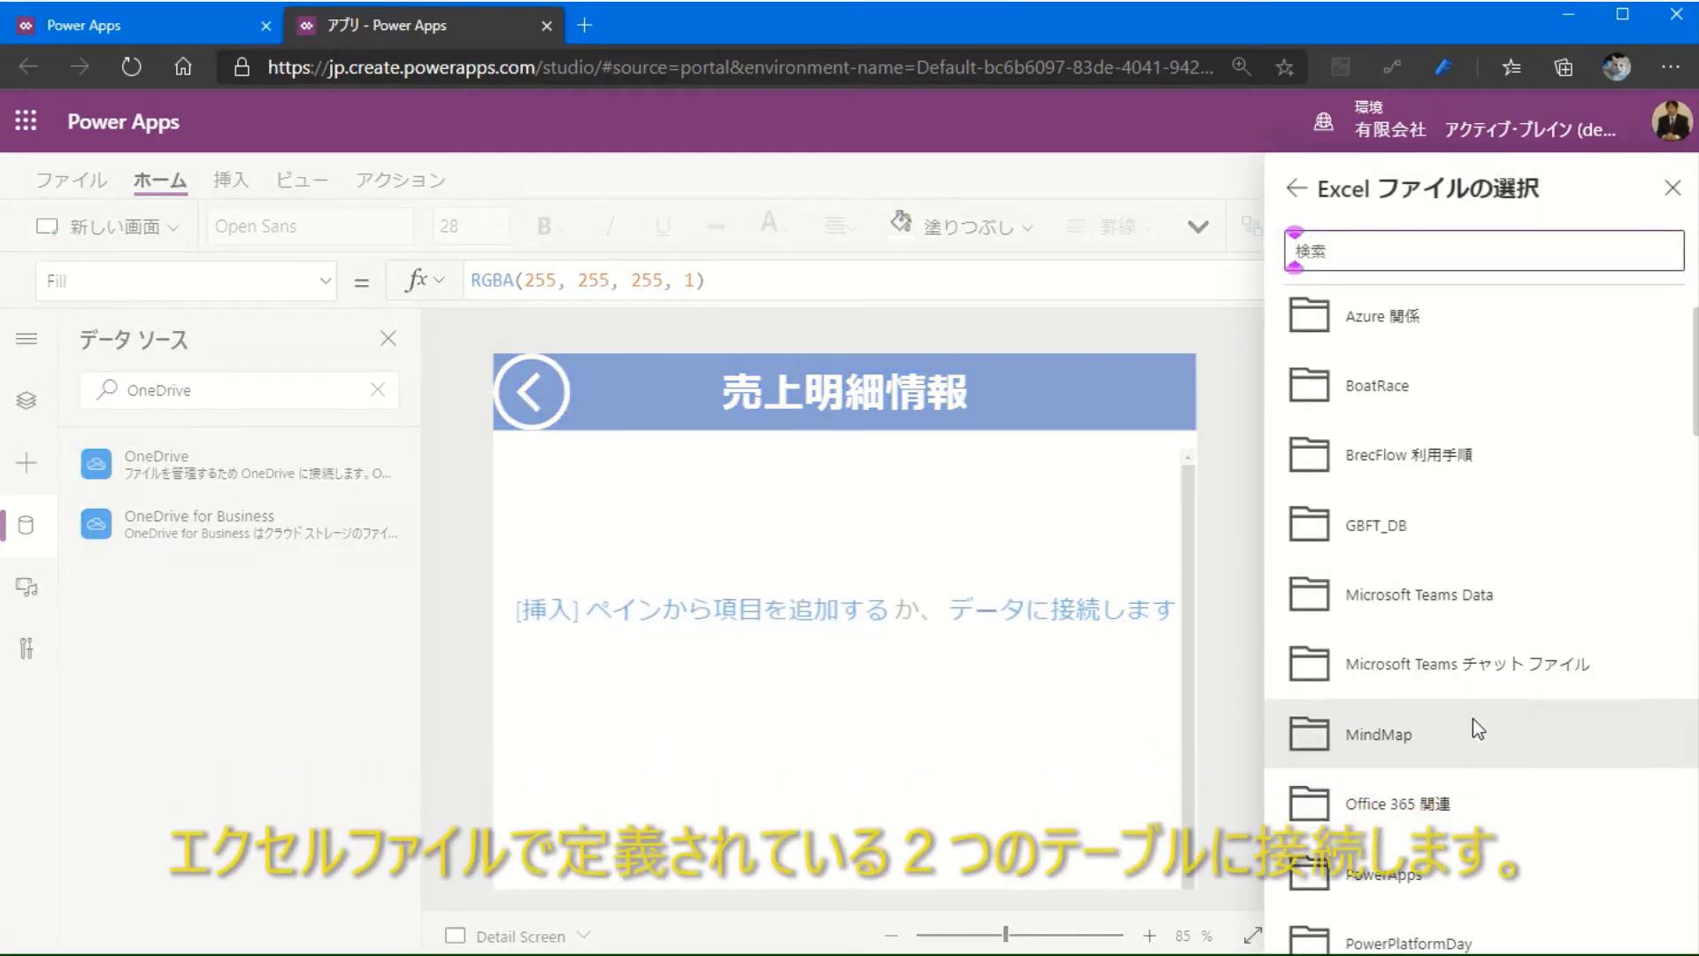
left_click(1407, 875)
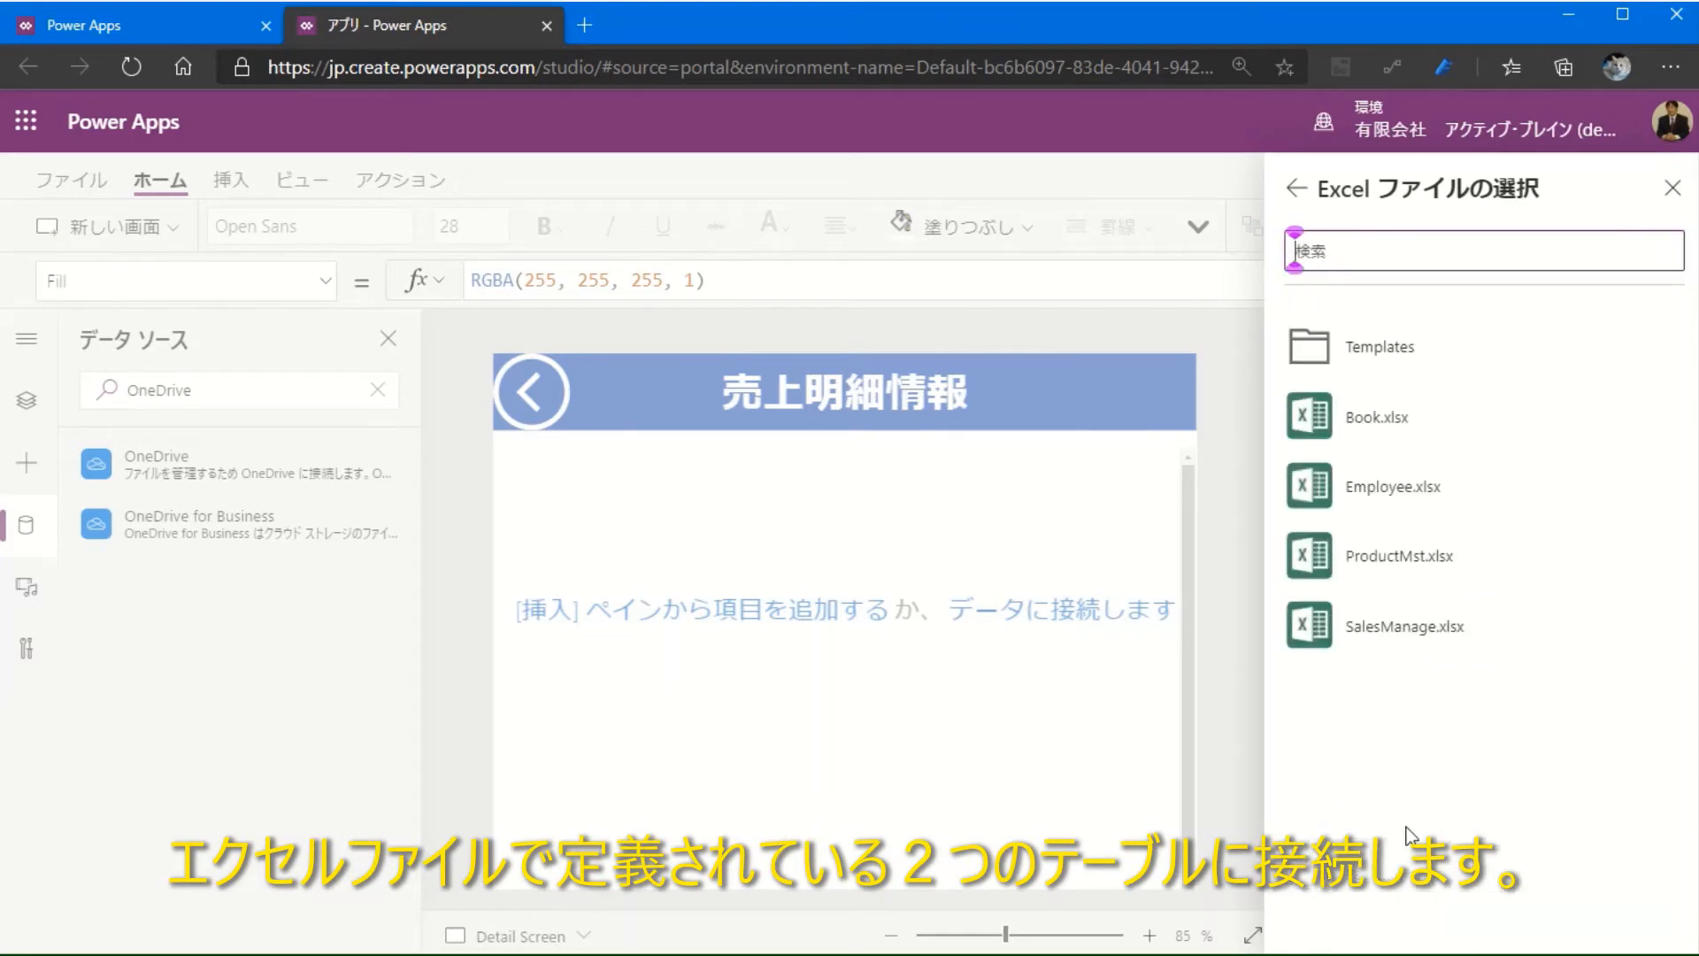
left_click(1389, 629)
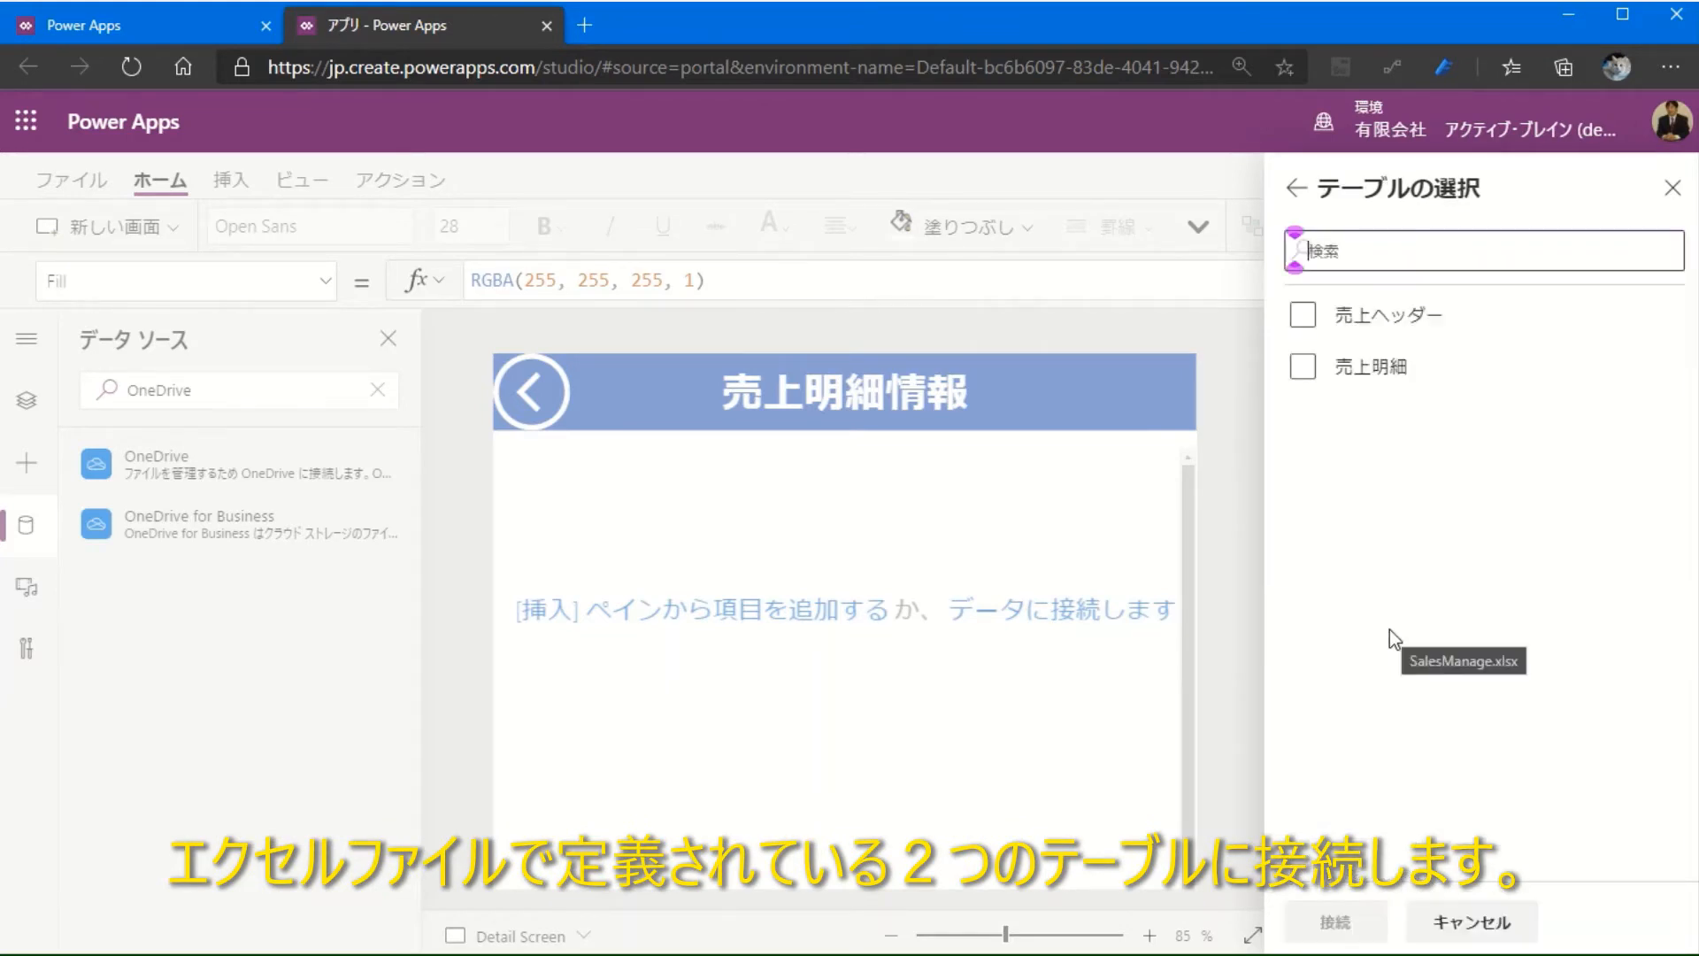
left_click(1311, 327)
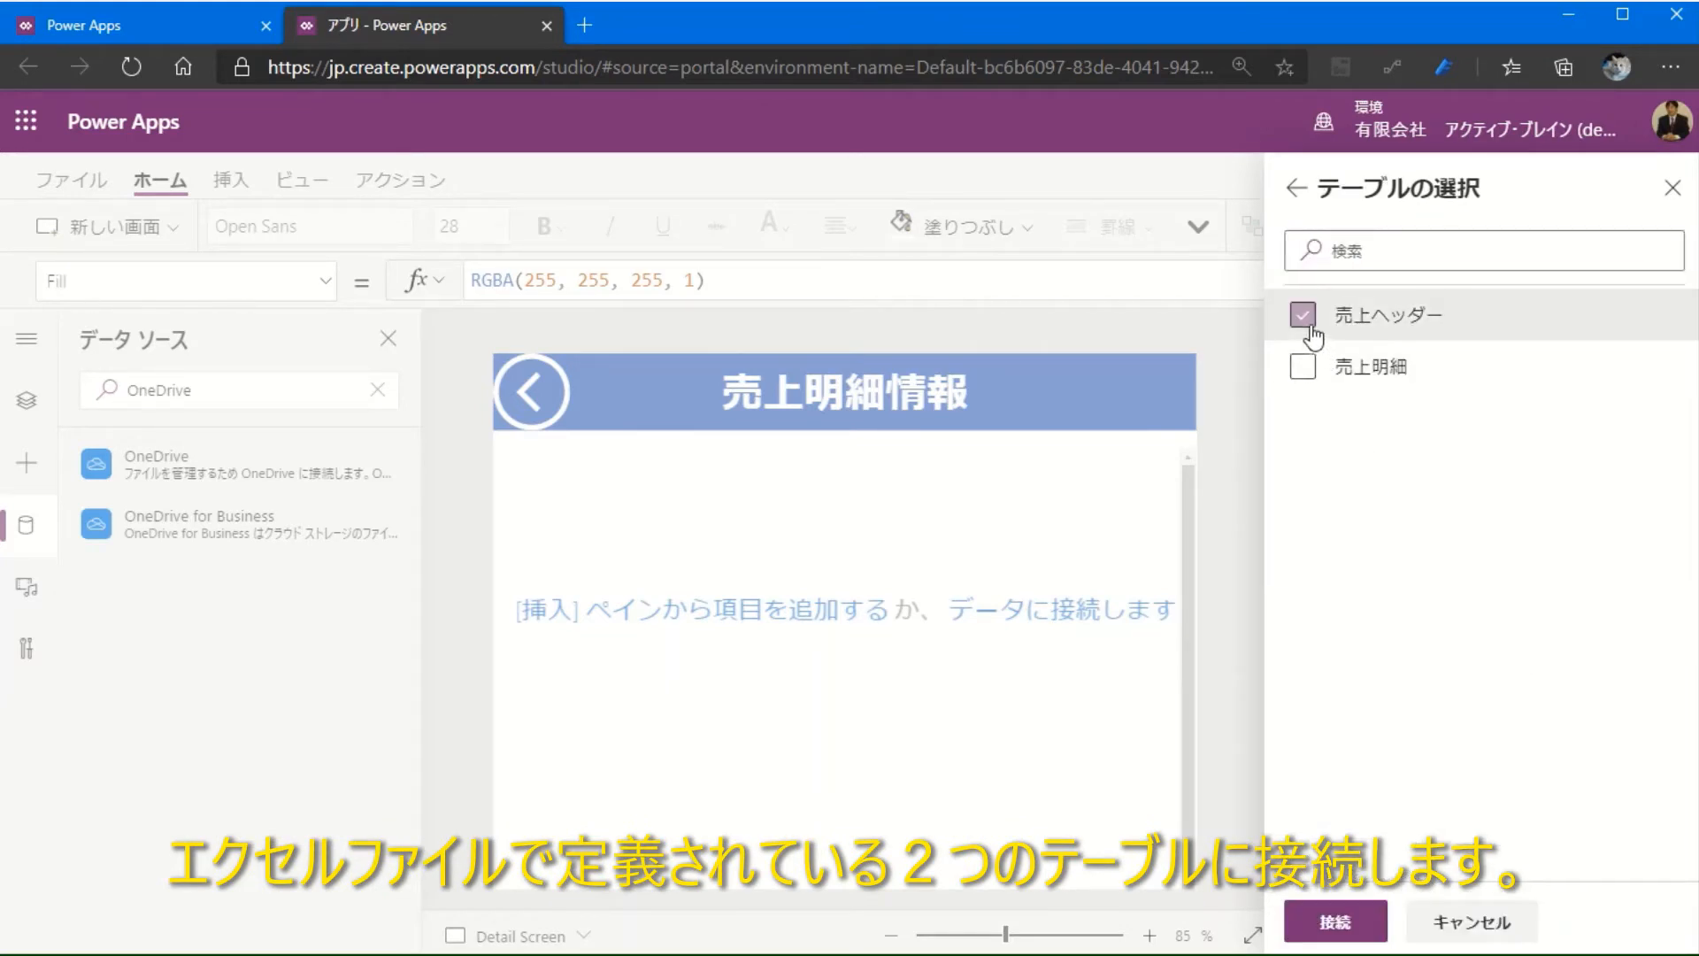
left_click(1308, 366)
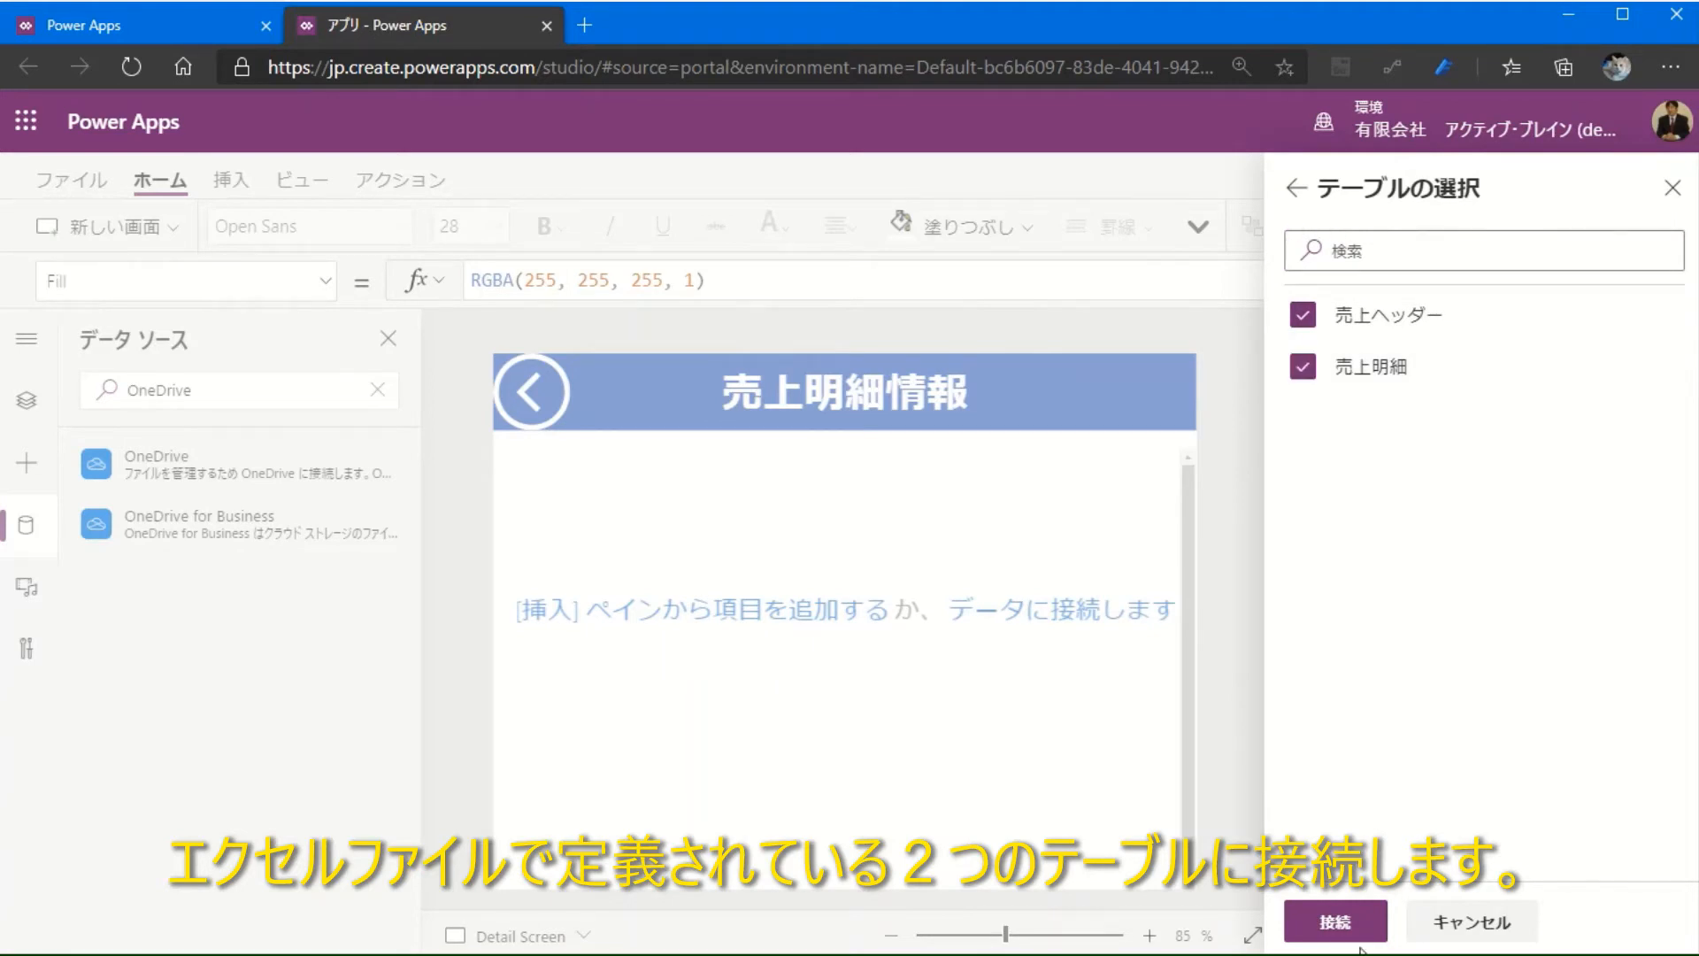
left_click(1340, 921)
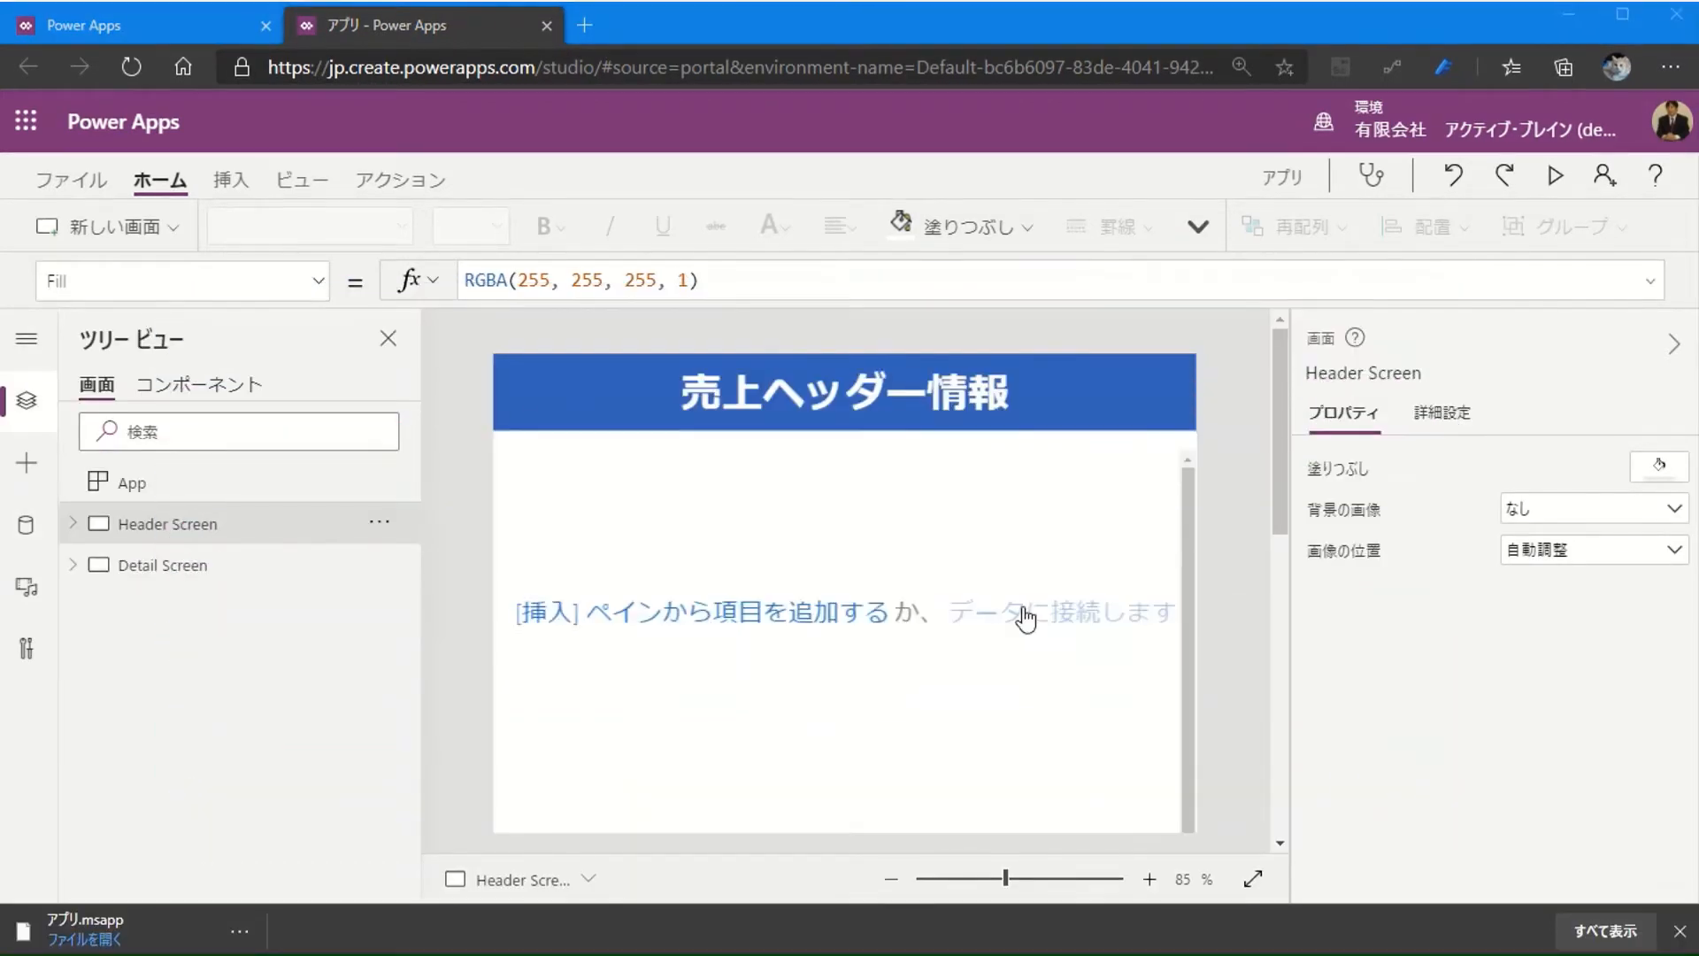
Step: Set the data source of galHeaderList on Header Screen to 売上ヘッダー
left_click(1019, 555)
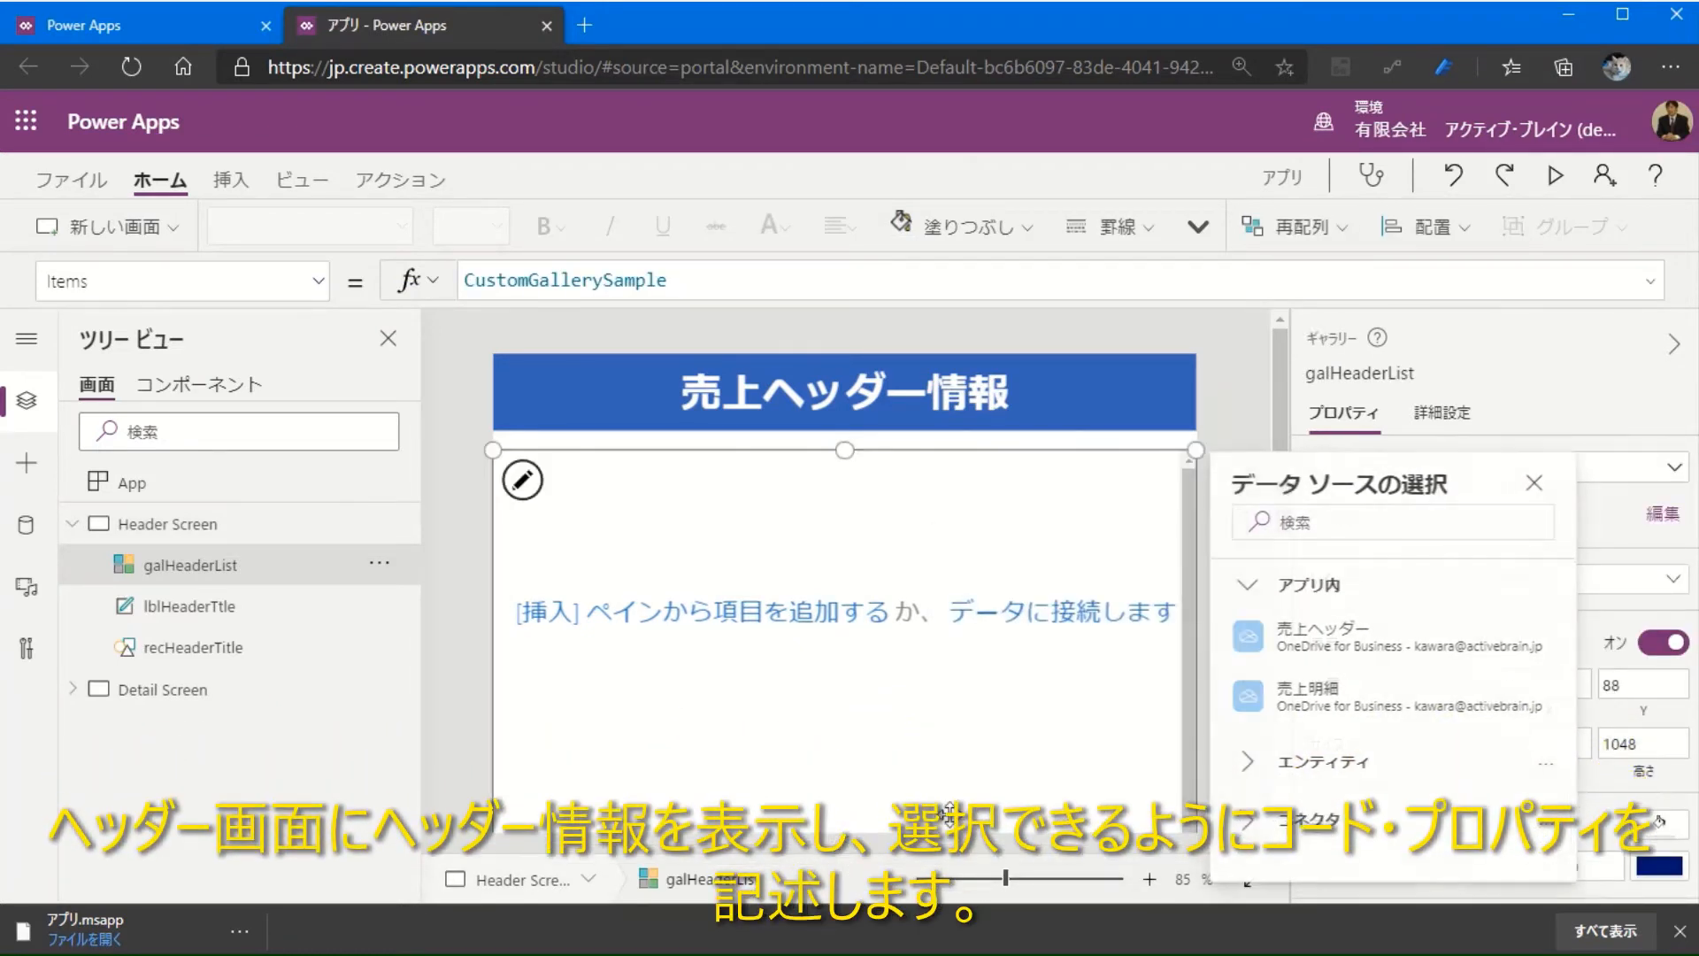
left_click(1332, 653)
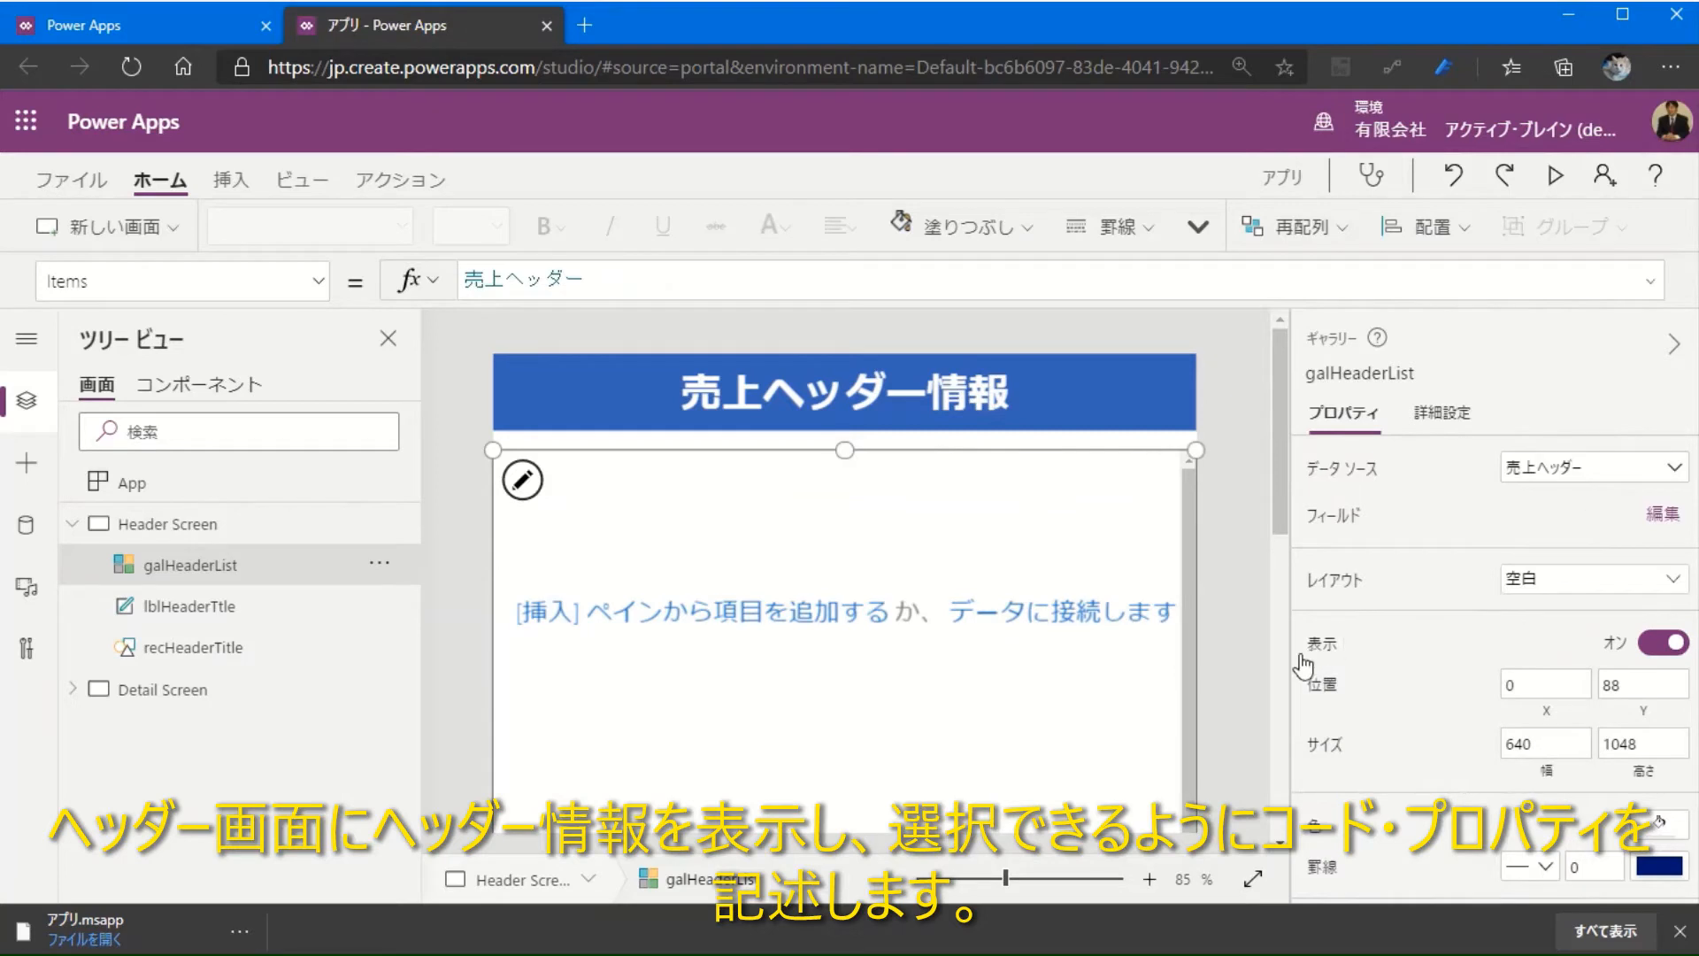
Step: Add メールアドレス and 電話番号 text labels to the galHeaderList item template, with the phone label just above the e-mail label
left_click(715, 630)
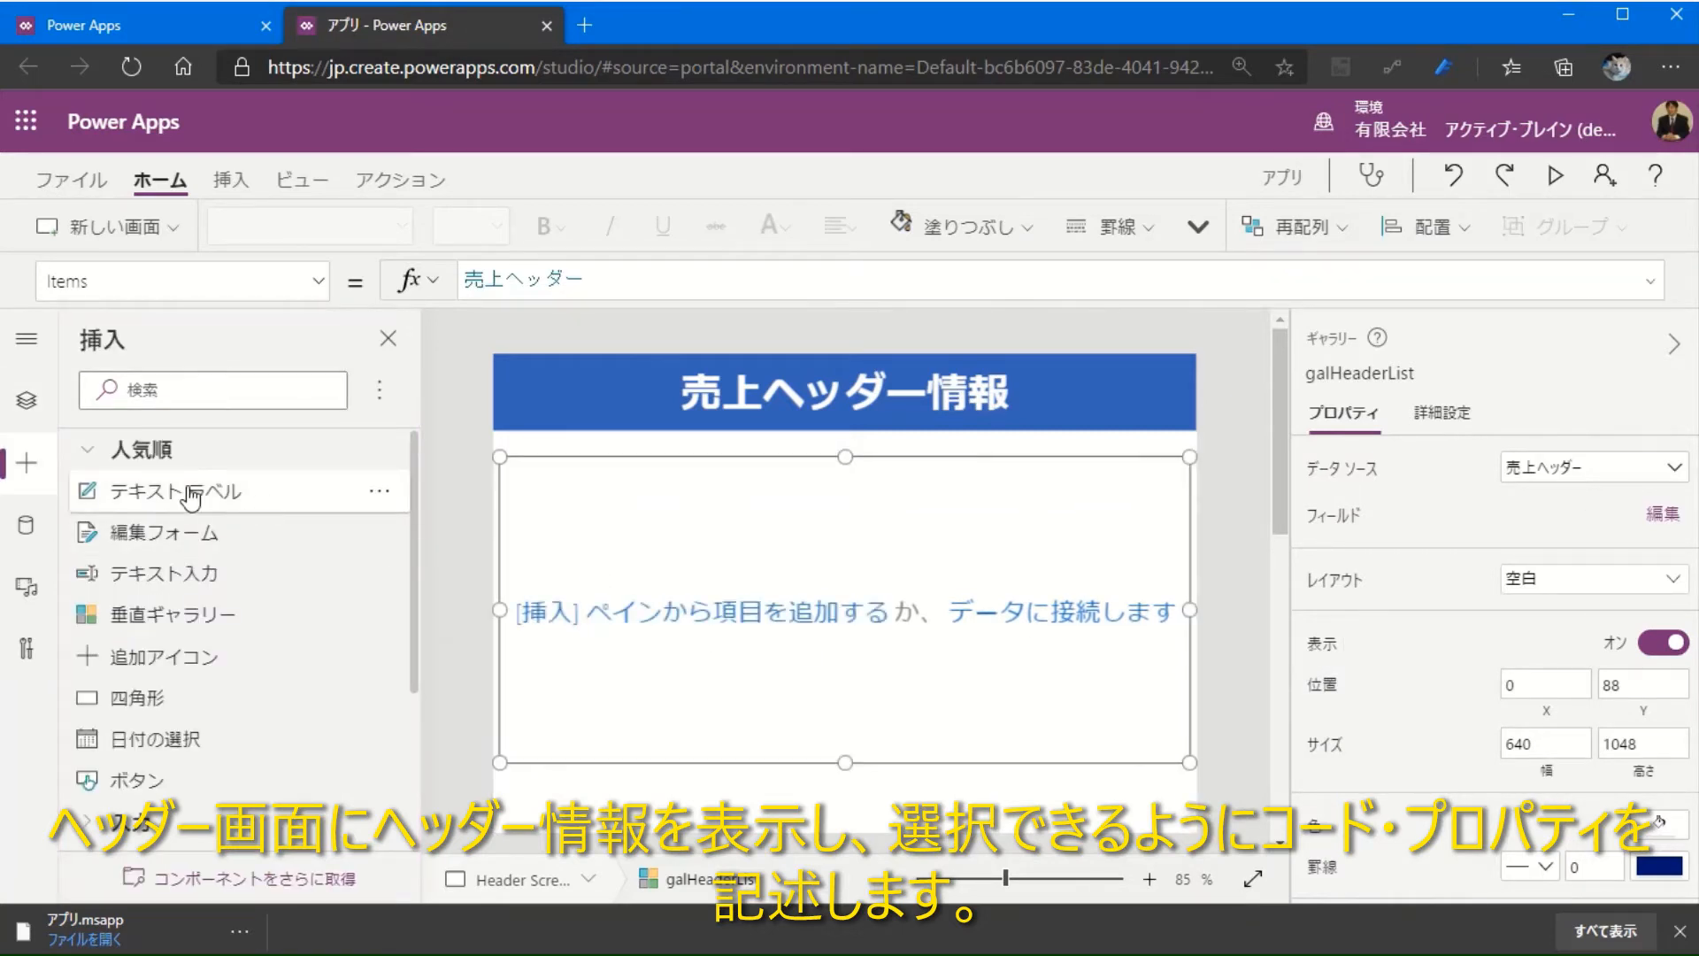
left_click_drag(192, 499, 620, 651)
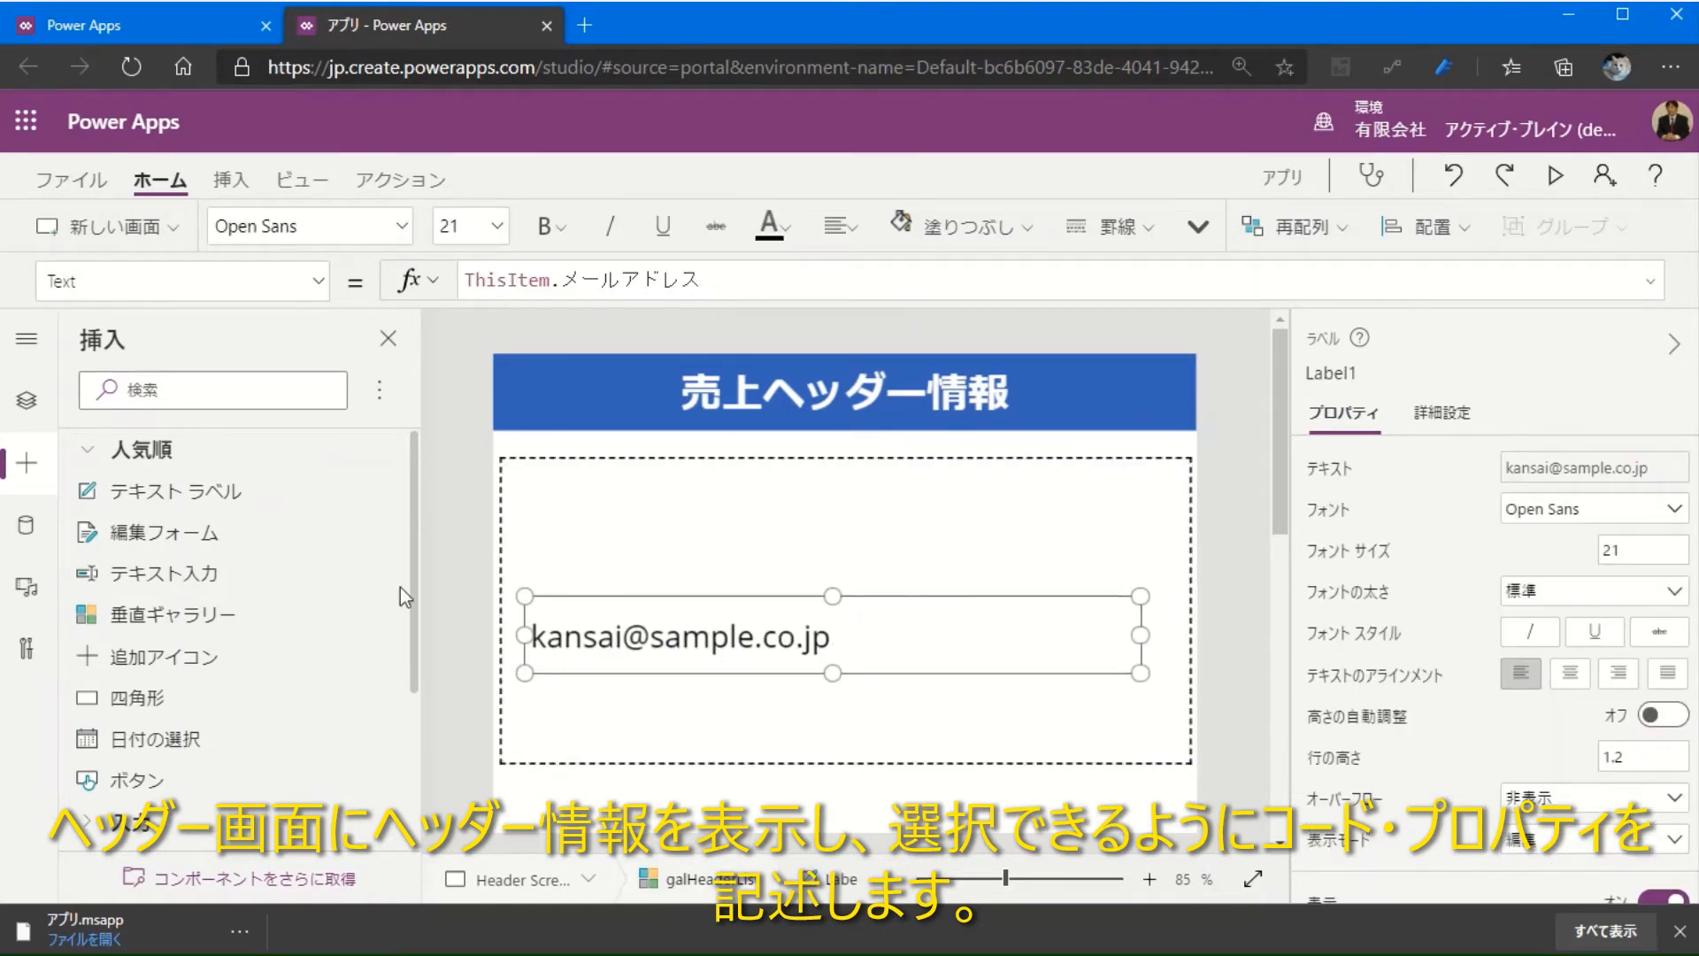
left_click_drag(146, 492, 584, 512)
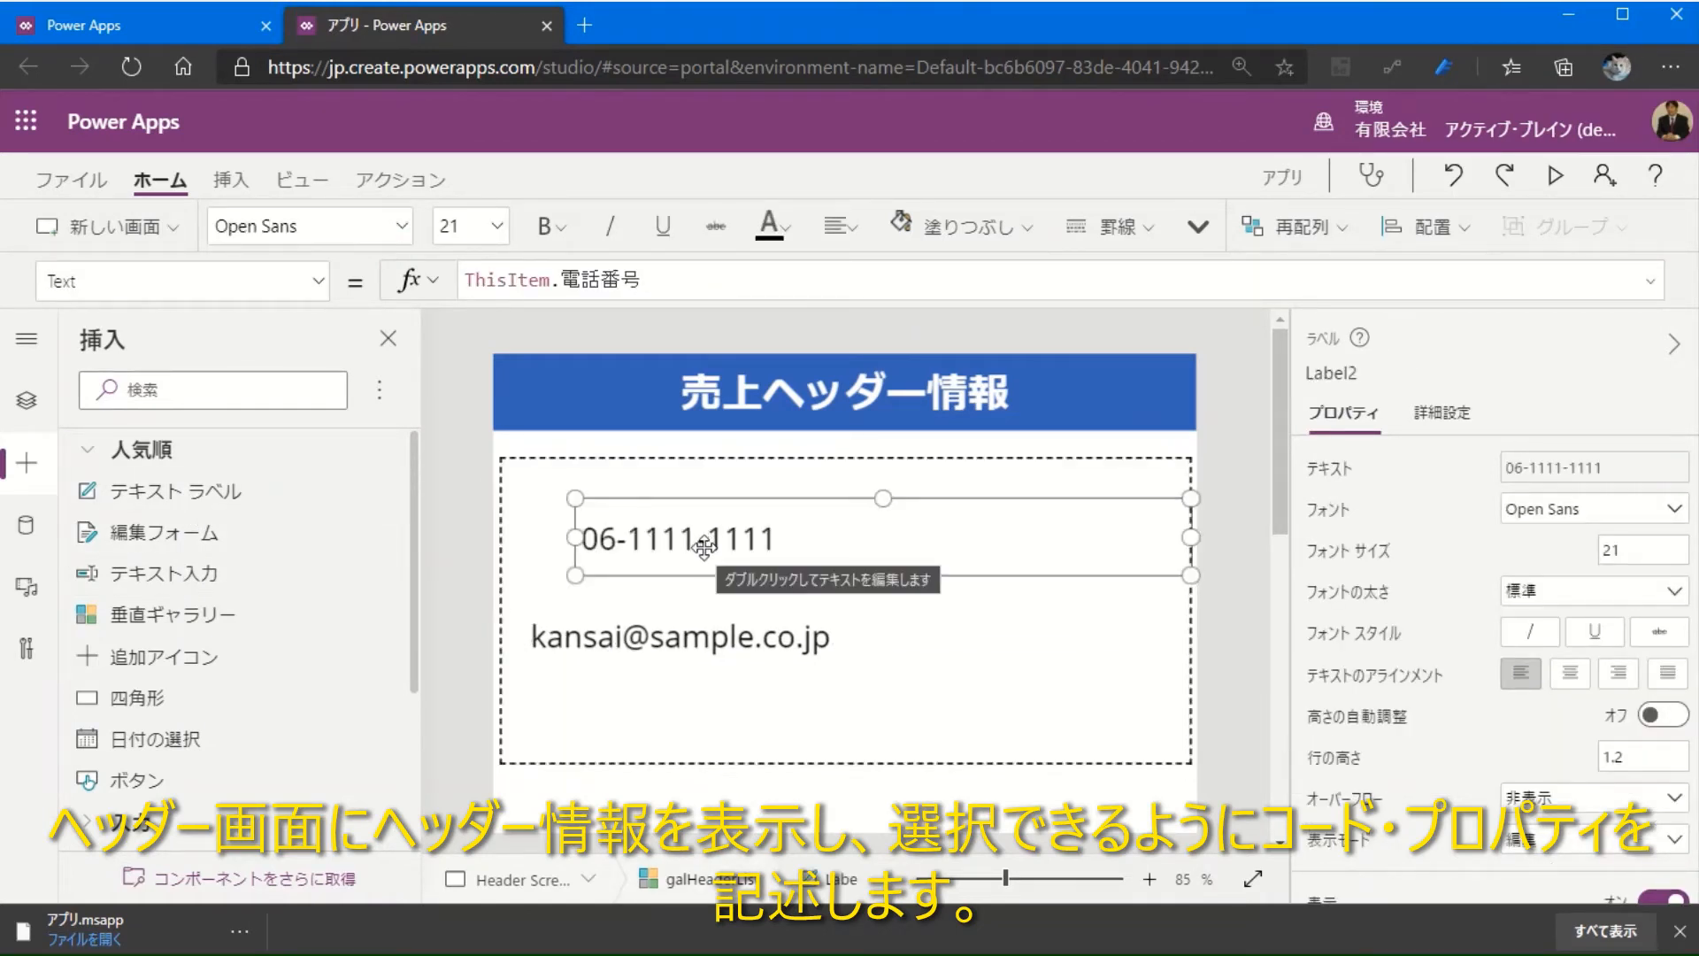
left_click_drag(704, 547, 708, 587)
Step: Add a narrow 顧客ID label at the item template's upper-left corner and a 顧客名 label filling the right half of the same row
left_click_drag(106, 492, 610, 488)
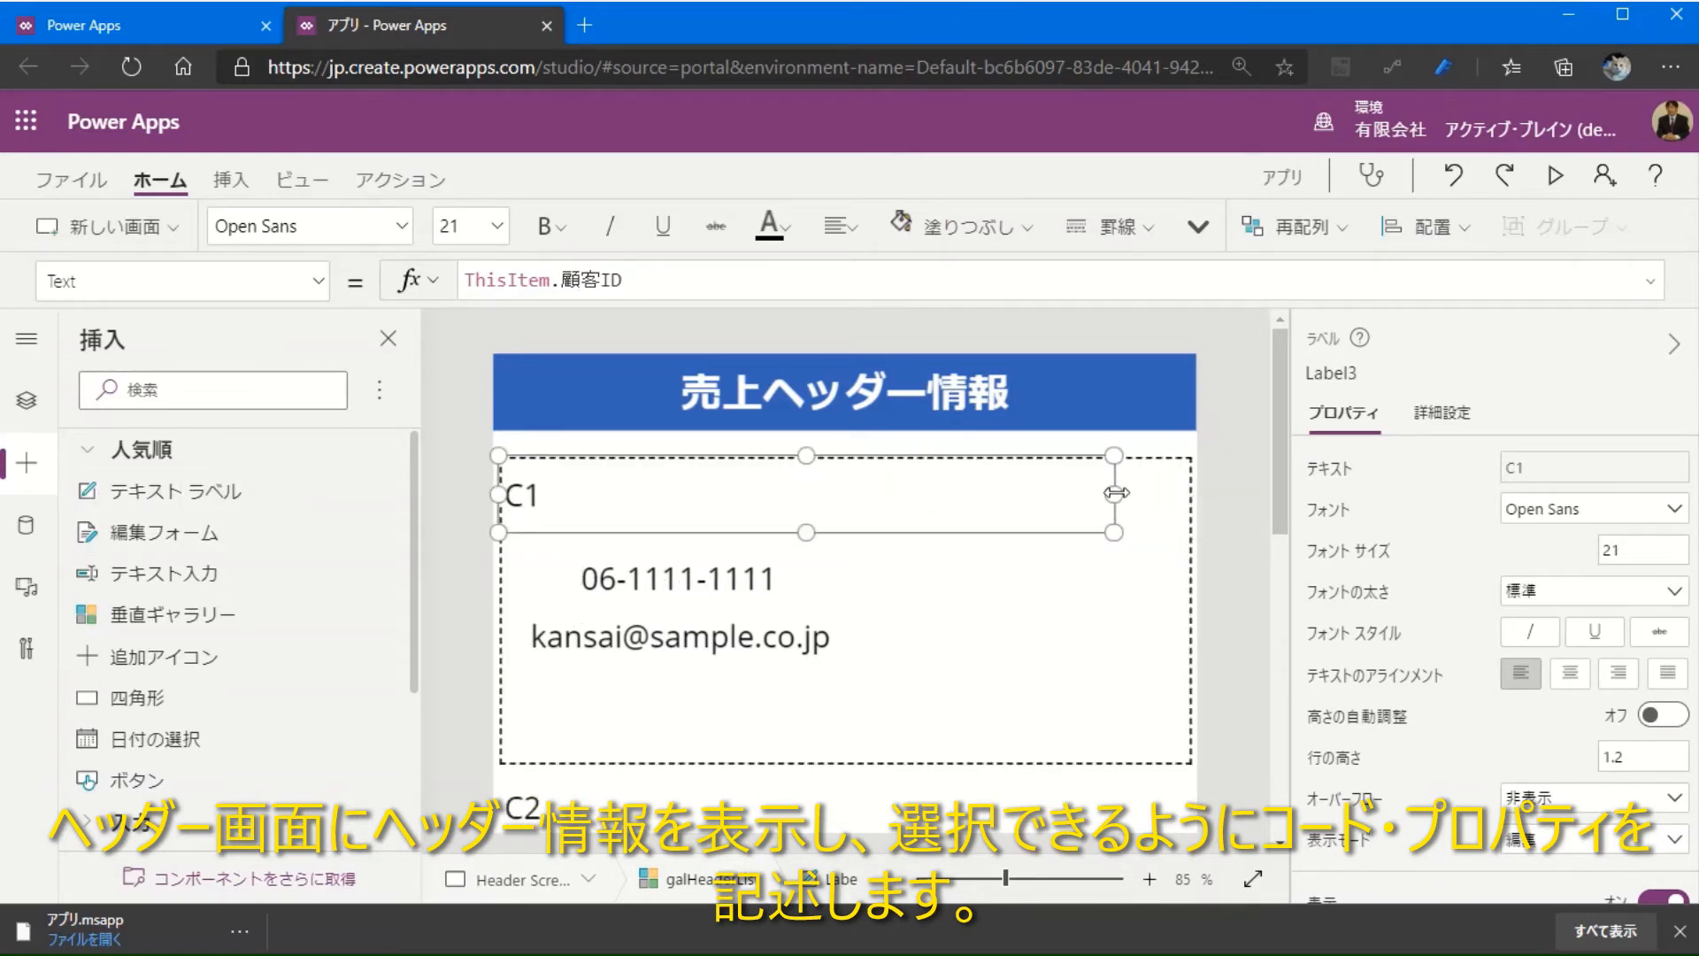
left_click_drag(1116, 493, 655, 494)
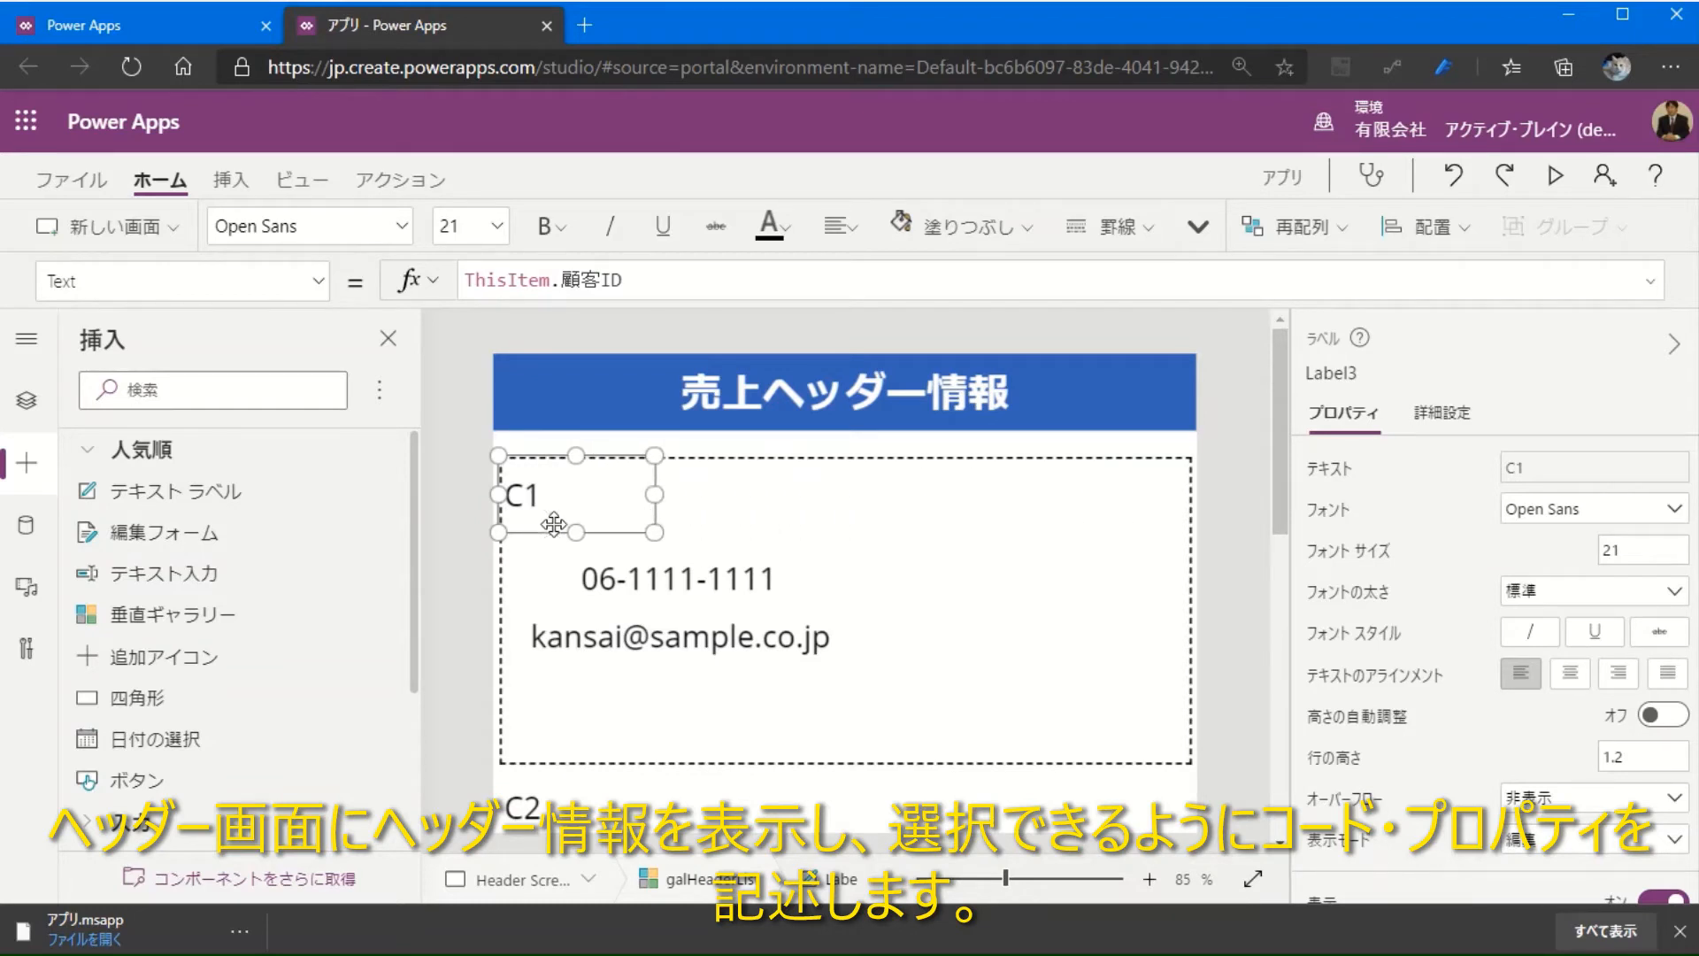
left_click_drag(177, 491, 918, 556)
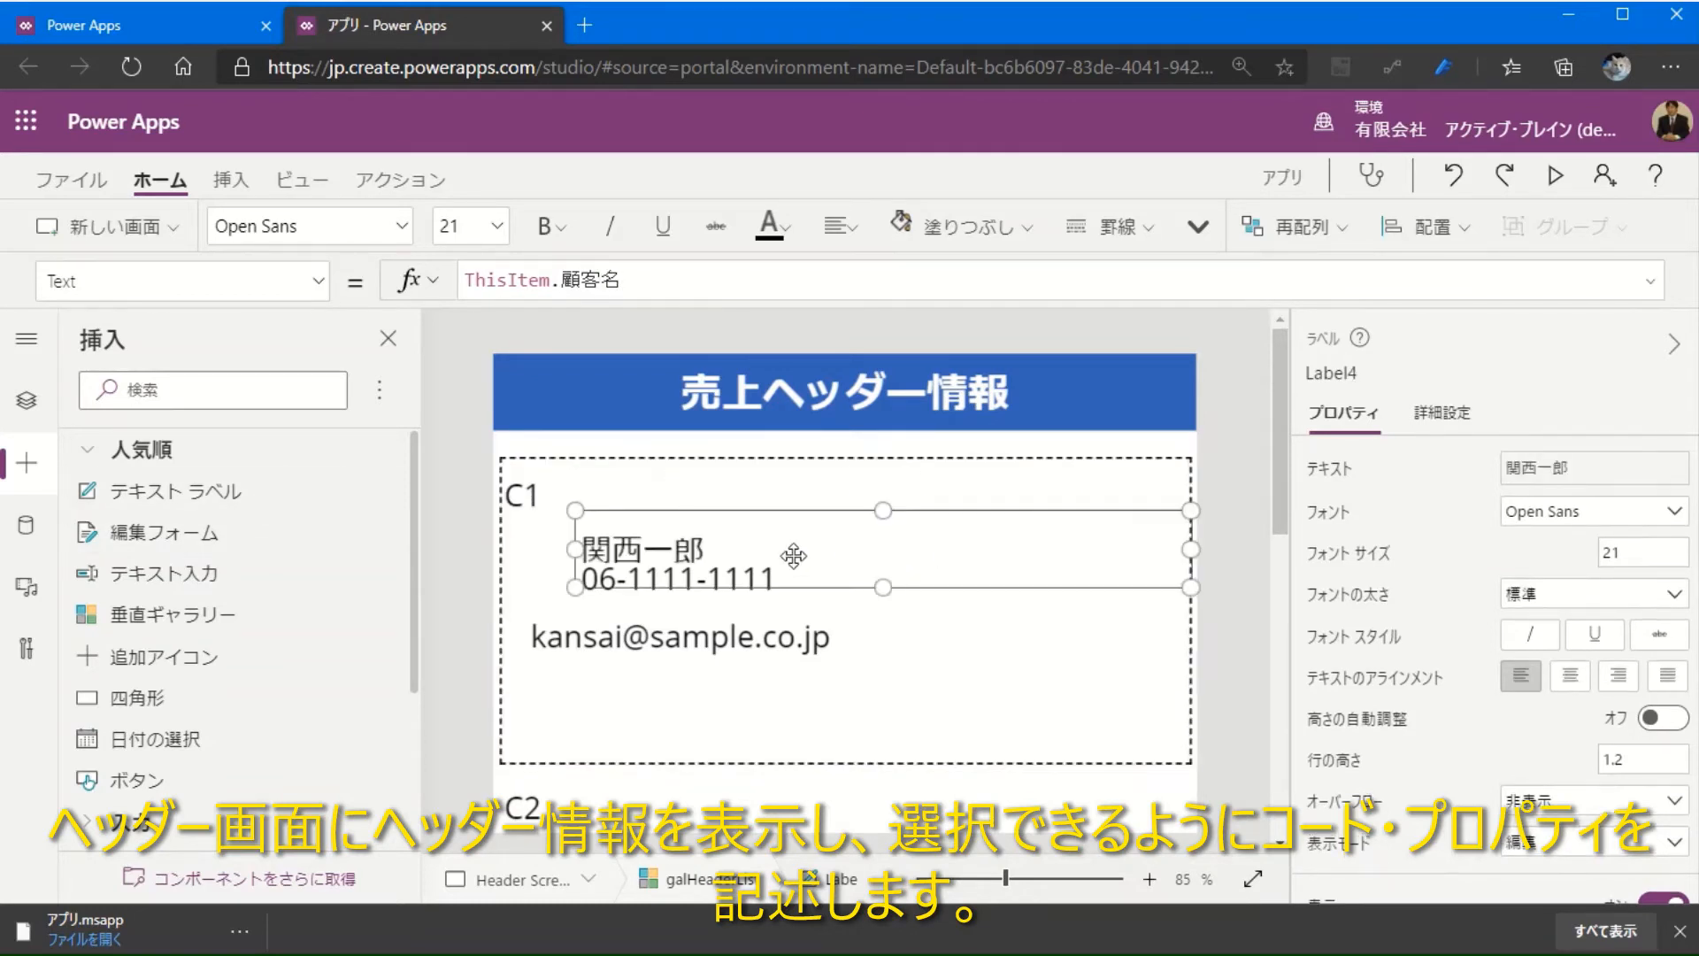
left_click_drag(794, 556, 804, 493)
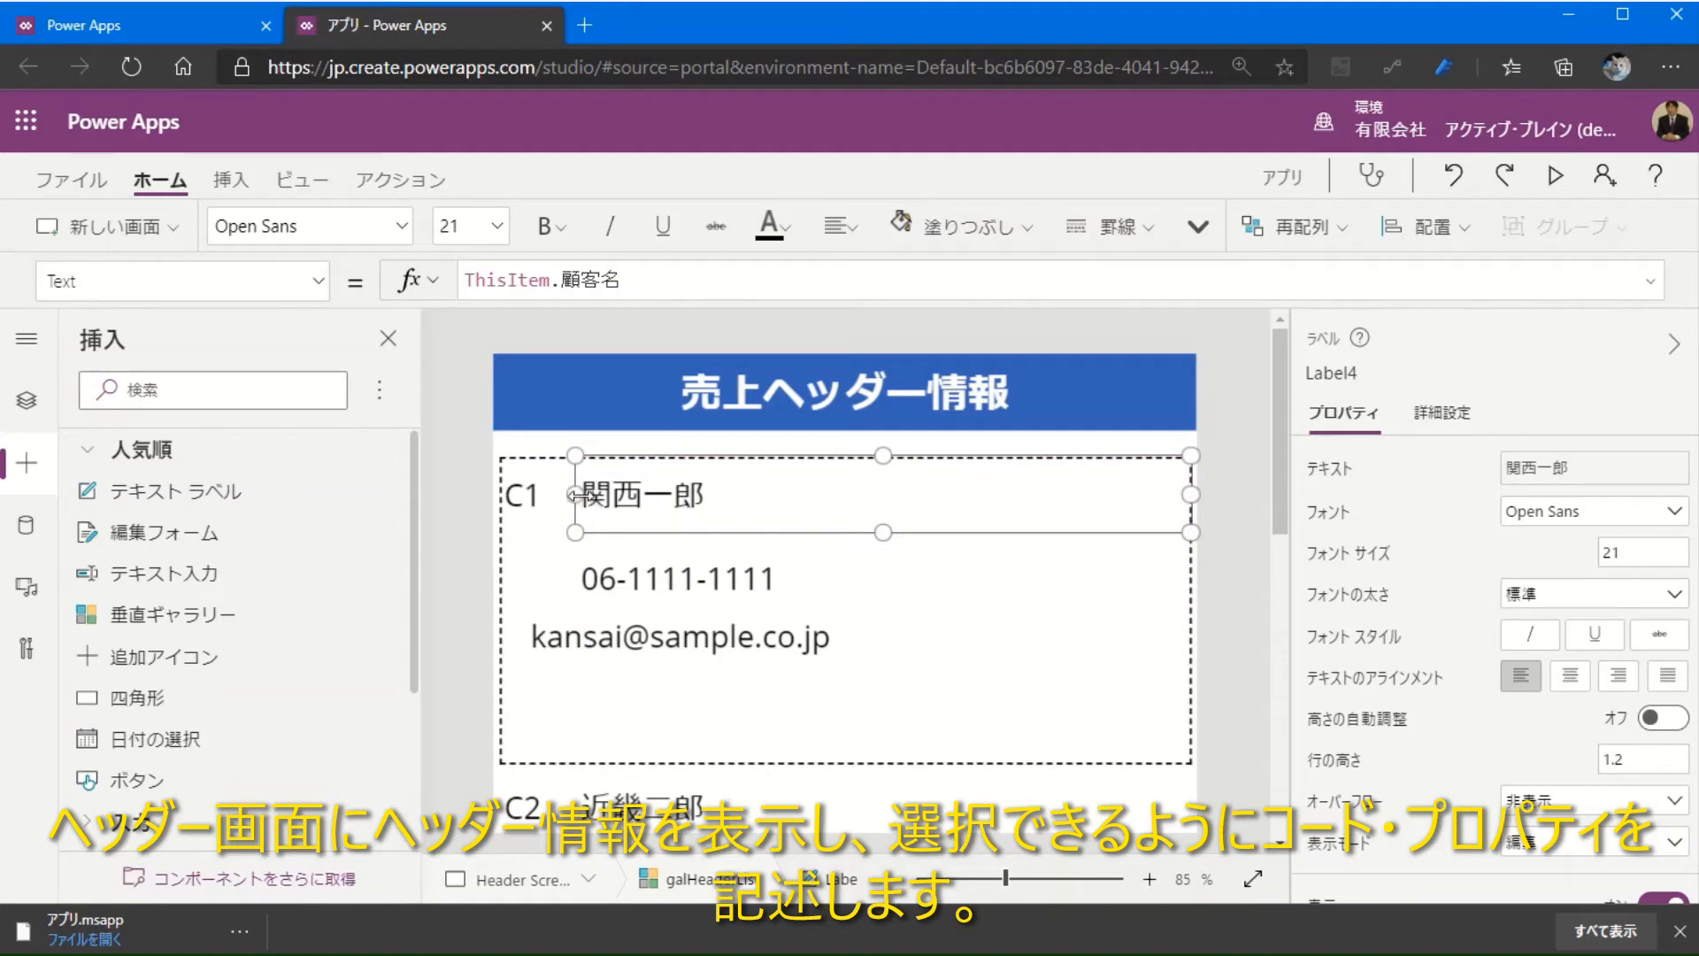
left_click_drag(576, 495, 835, 495)
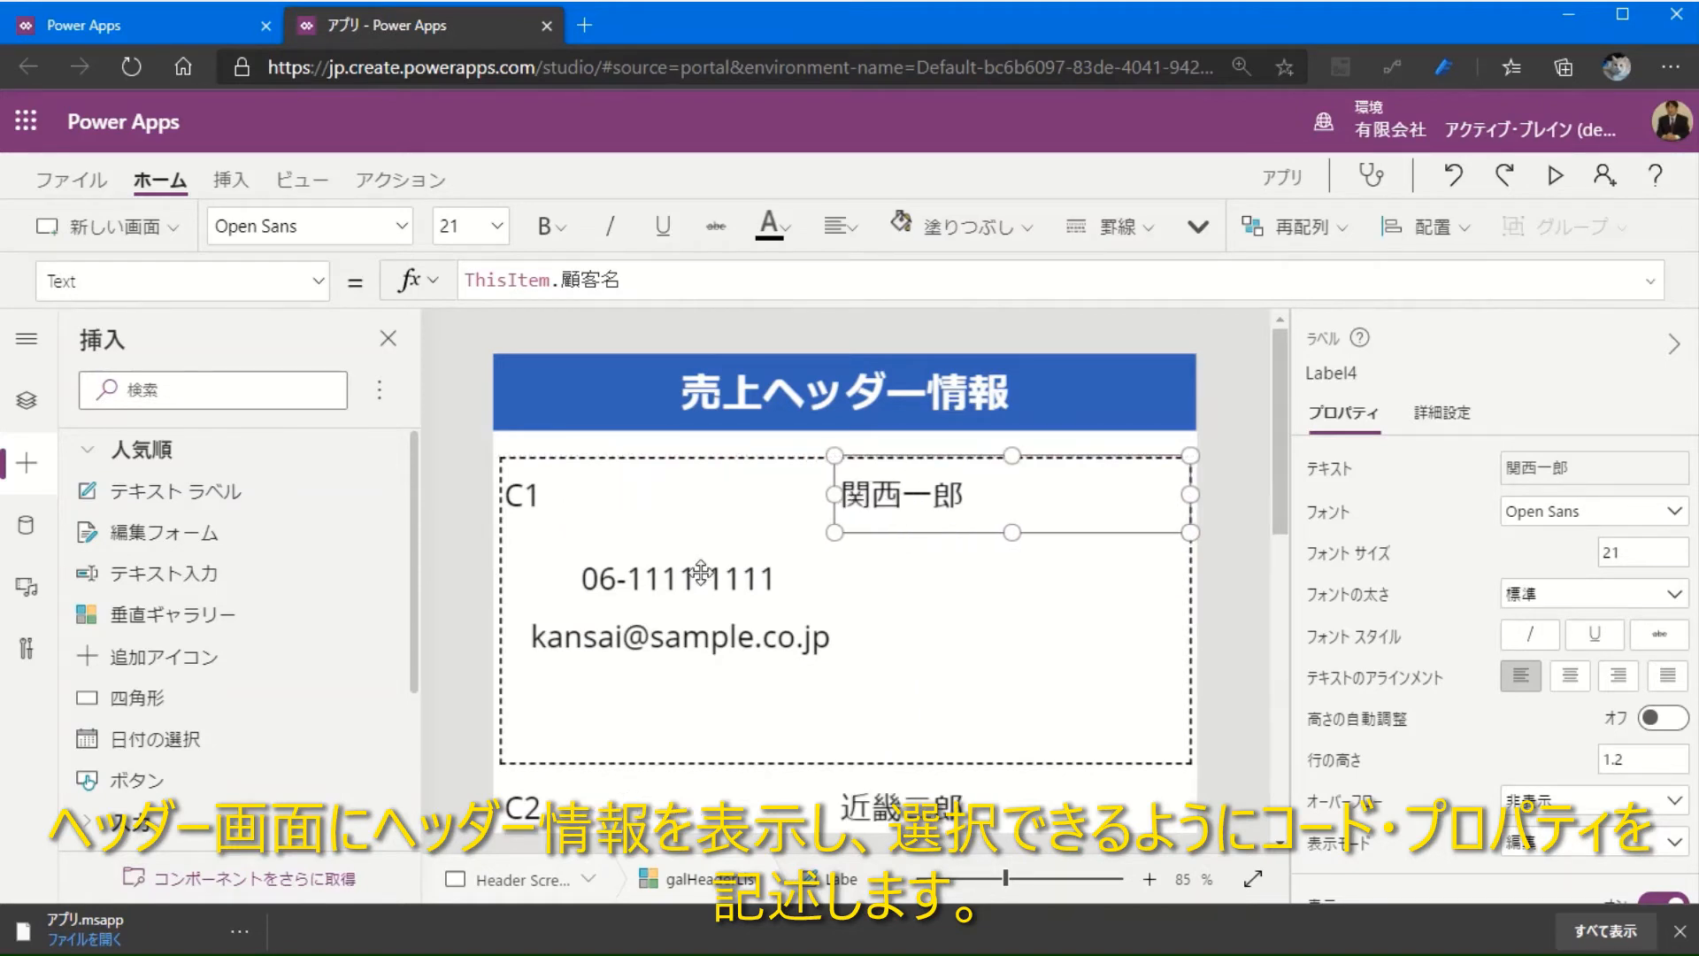
Step: Arrange the 電話番号 label below 顧客ID and the メールアドレス label below 顧客名, narrowing both to share one row without overlapping
left_click_drag(701, 572, 604, 571)
left_click_drag(1117, 571, 835, 572)
left_click(777, 636)
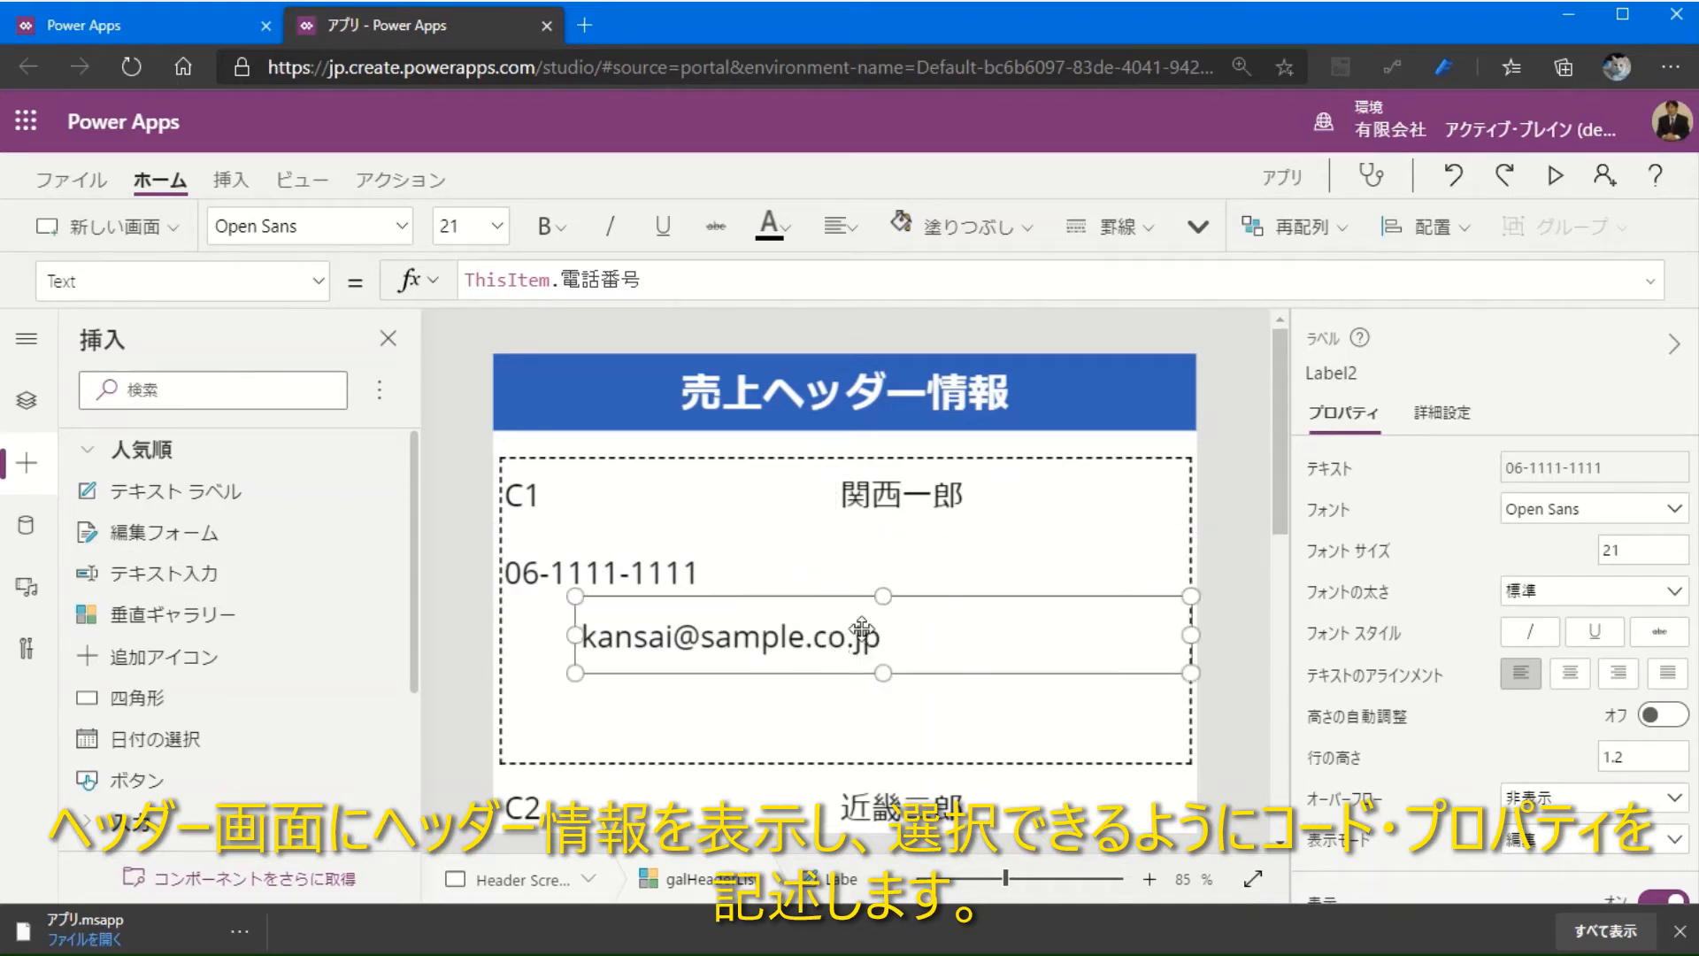
left_click_drag(840, 639, 891, 574)
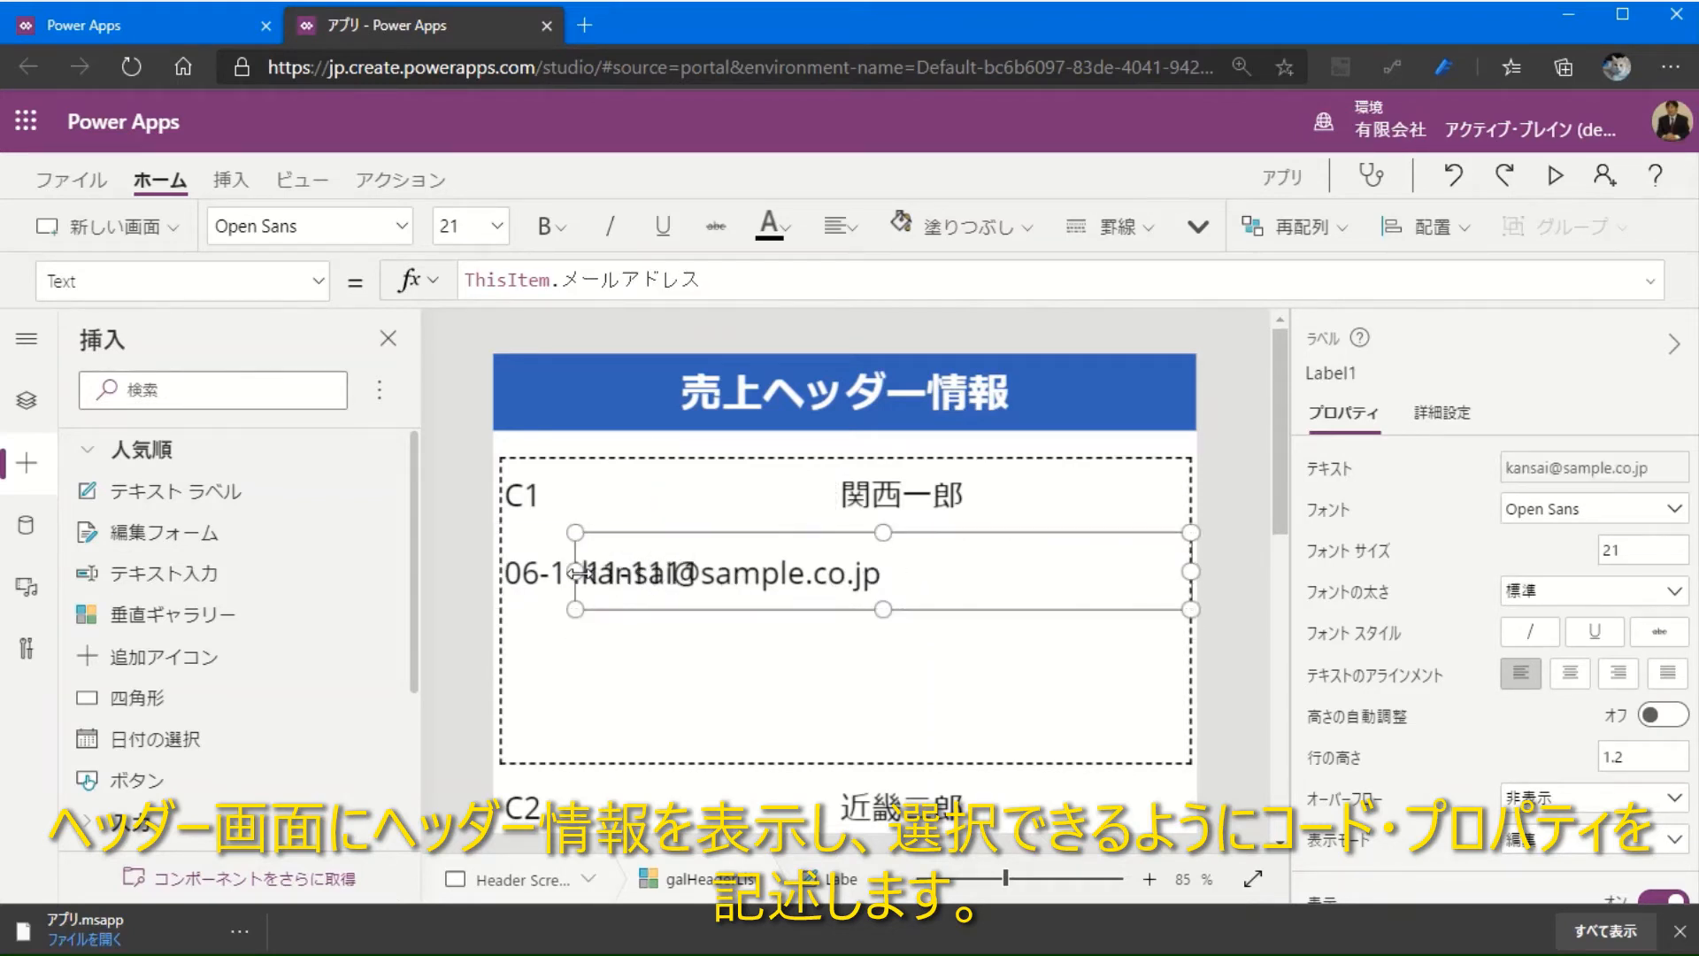
left_click_drag(576, 572, 803, 570)
left_click(739, 571)
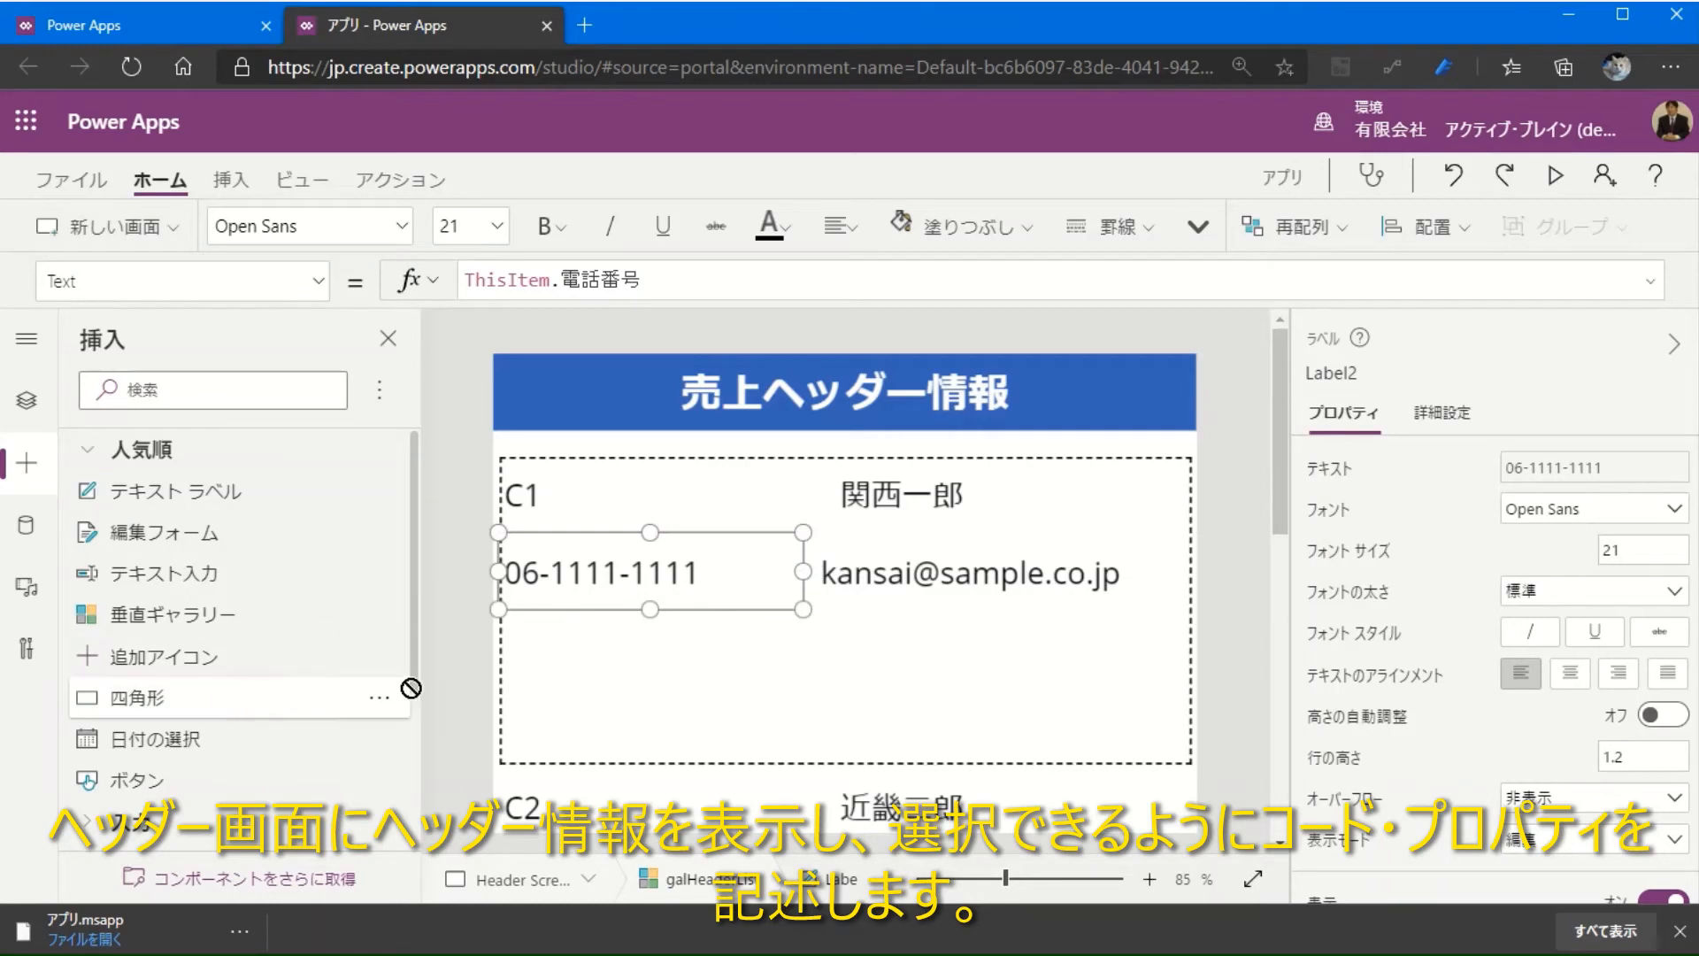
Step: Add a 630 by 2 rectangle at X 0, Y 140 as a separator below the contact row and shorten the item template to just below it
left_click_drag(411, 687, 740, 692)
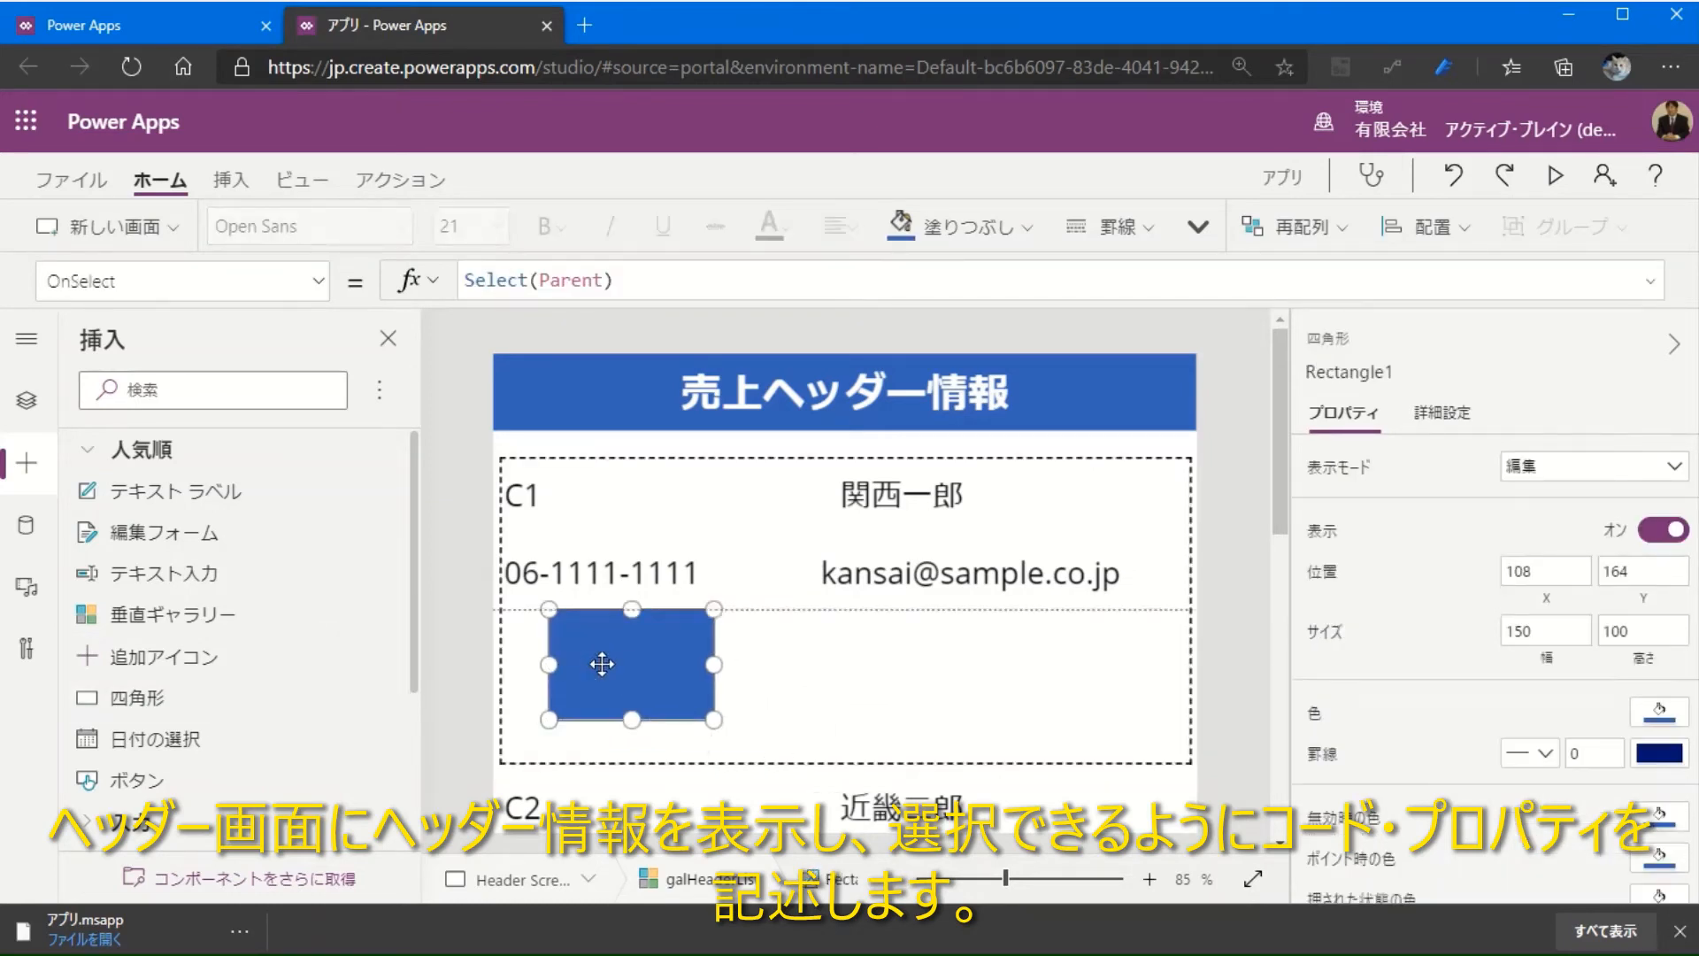
left_click_drag(602, 663, 552, 663)
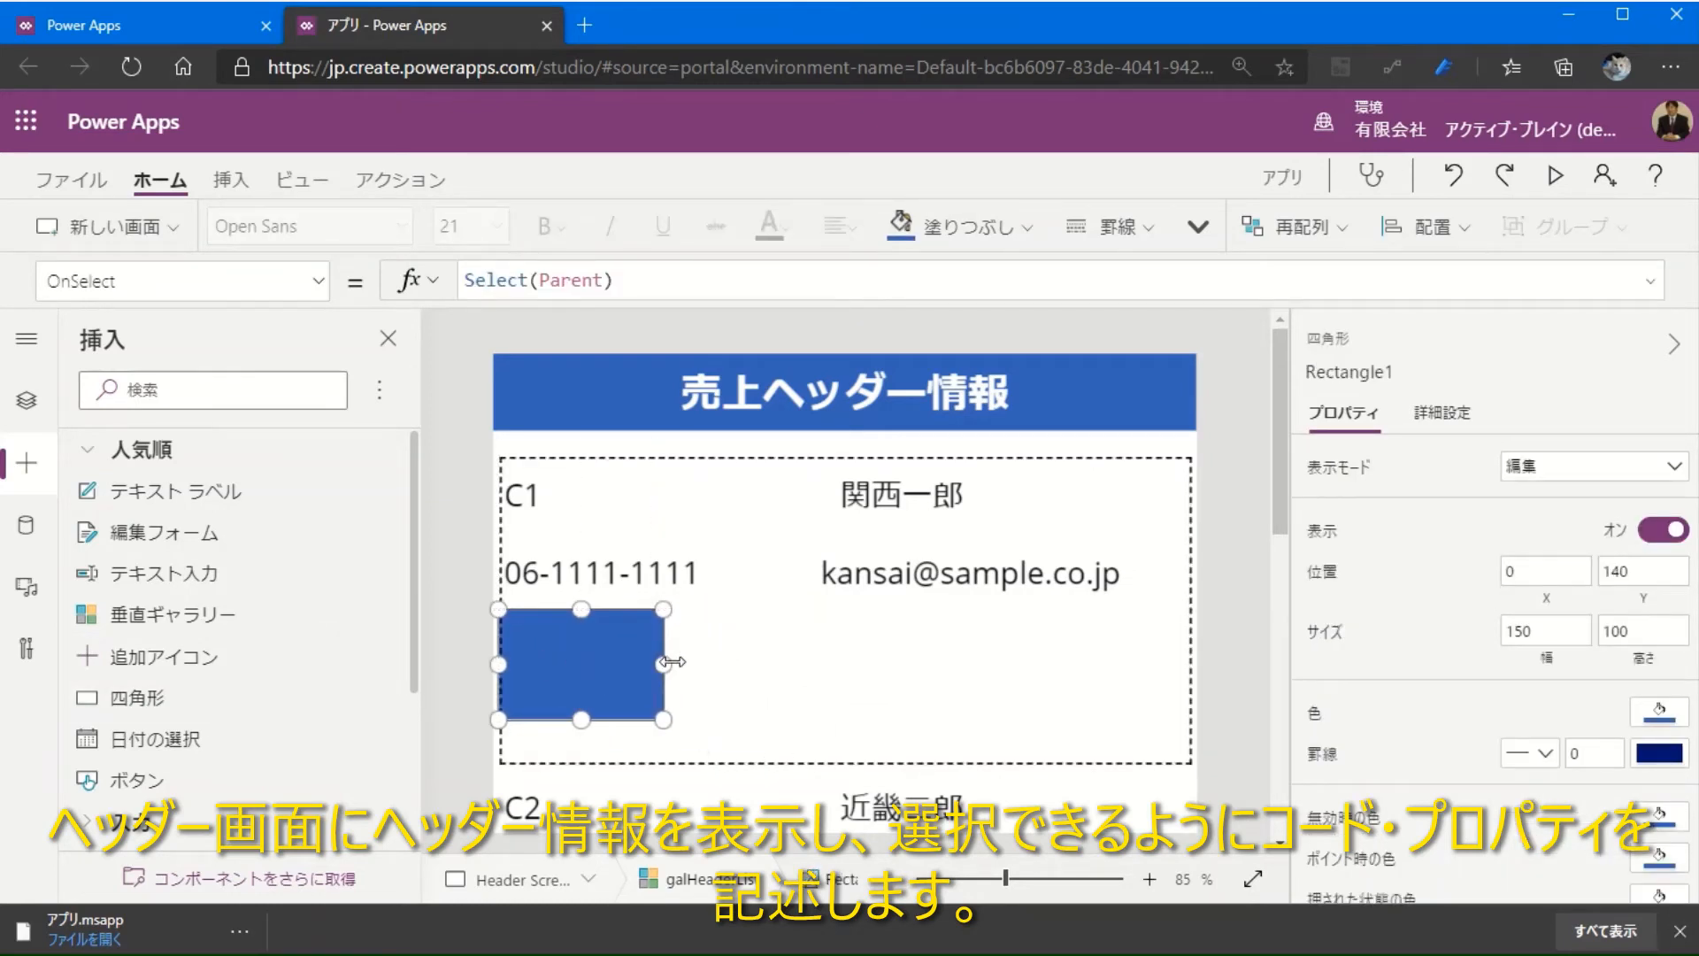
left_click_drag(683, 664, 1262, 670)
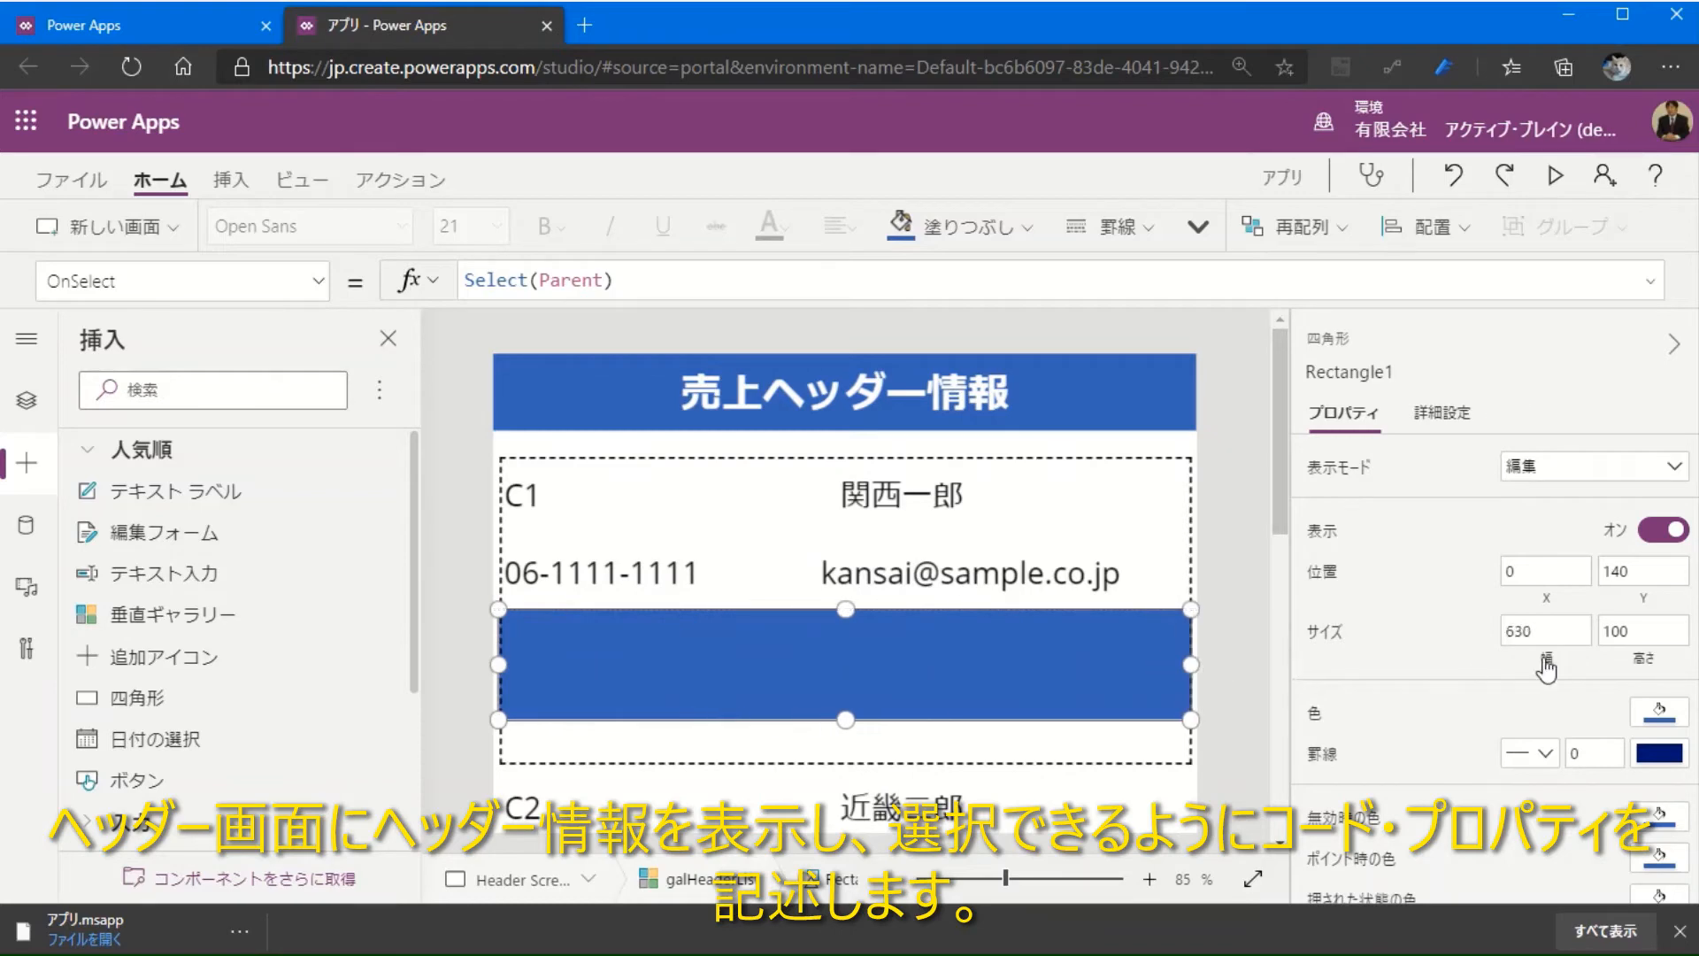
double_click(1644, 633)
type("2")
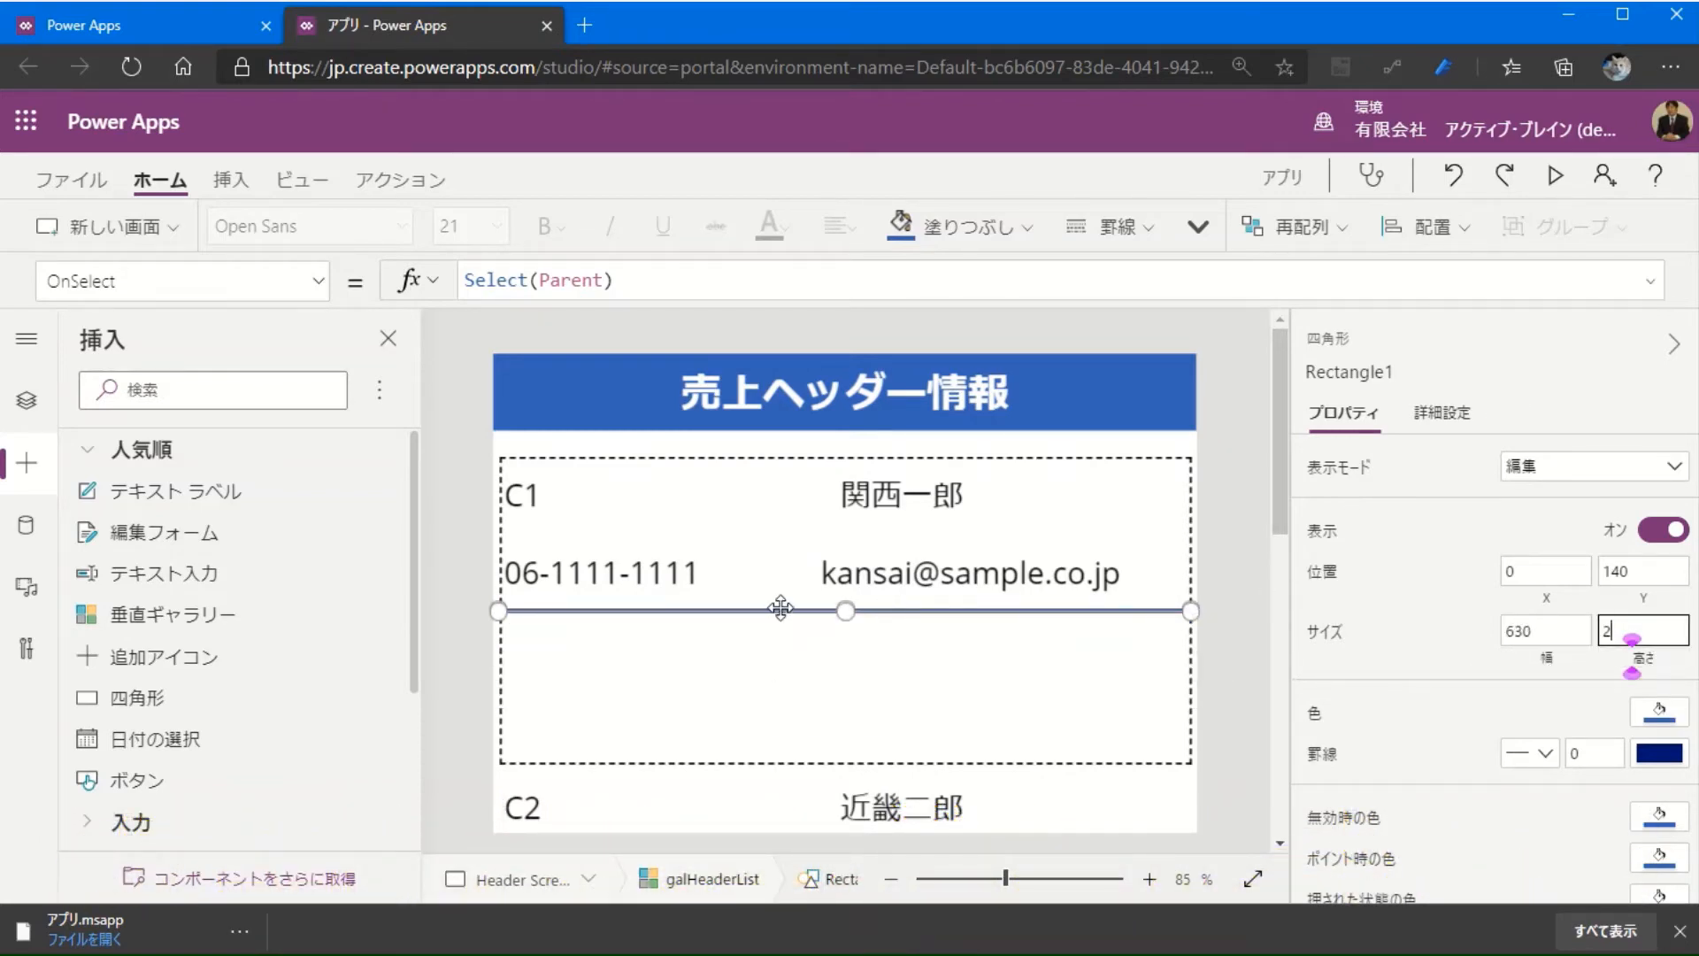
mouse_move(780, 608)
left_mouse_down()
mouse_move(778, 641)
mouse_move(777, 616)
left_mouse_up()
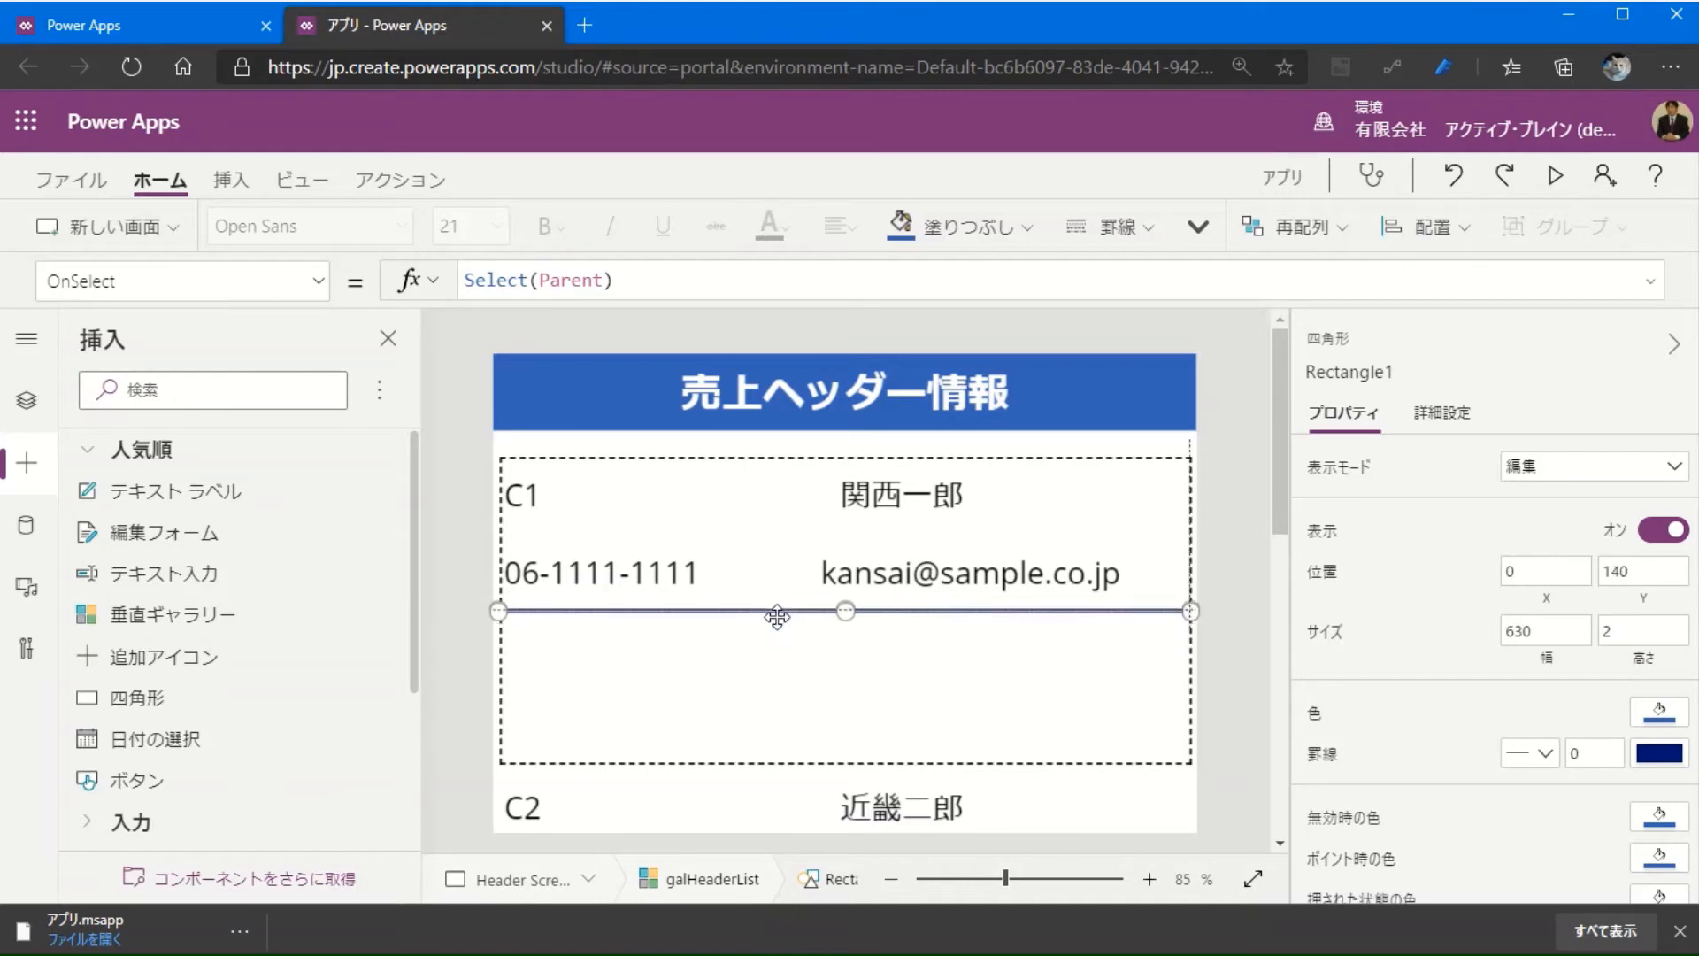
left_click(803, 685)
left_click_drag(846, 765, 851, 615)
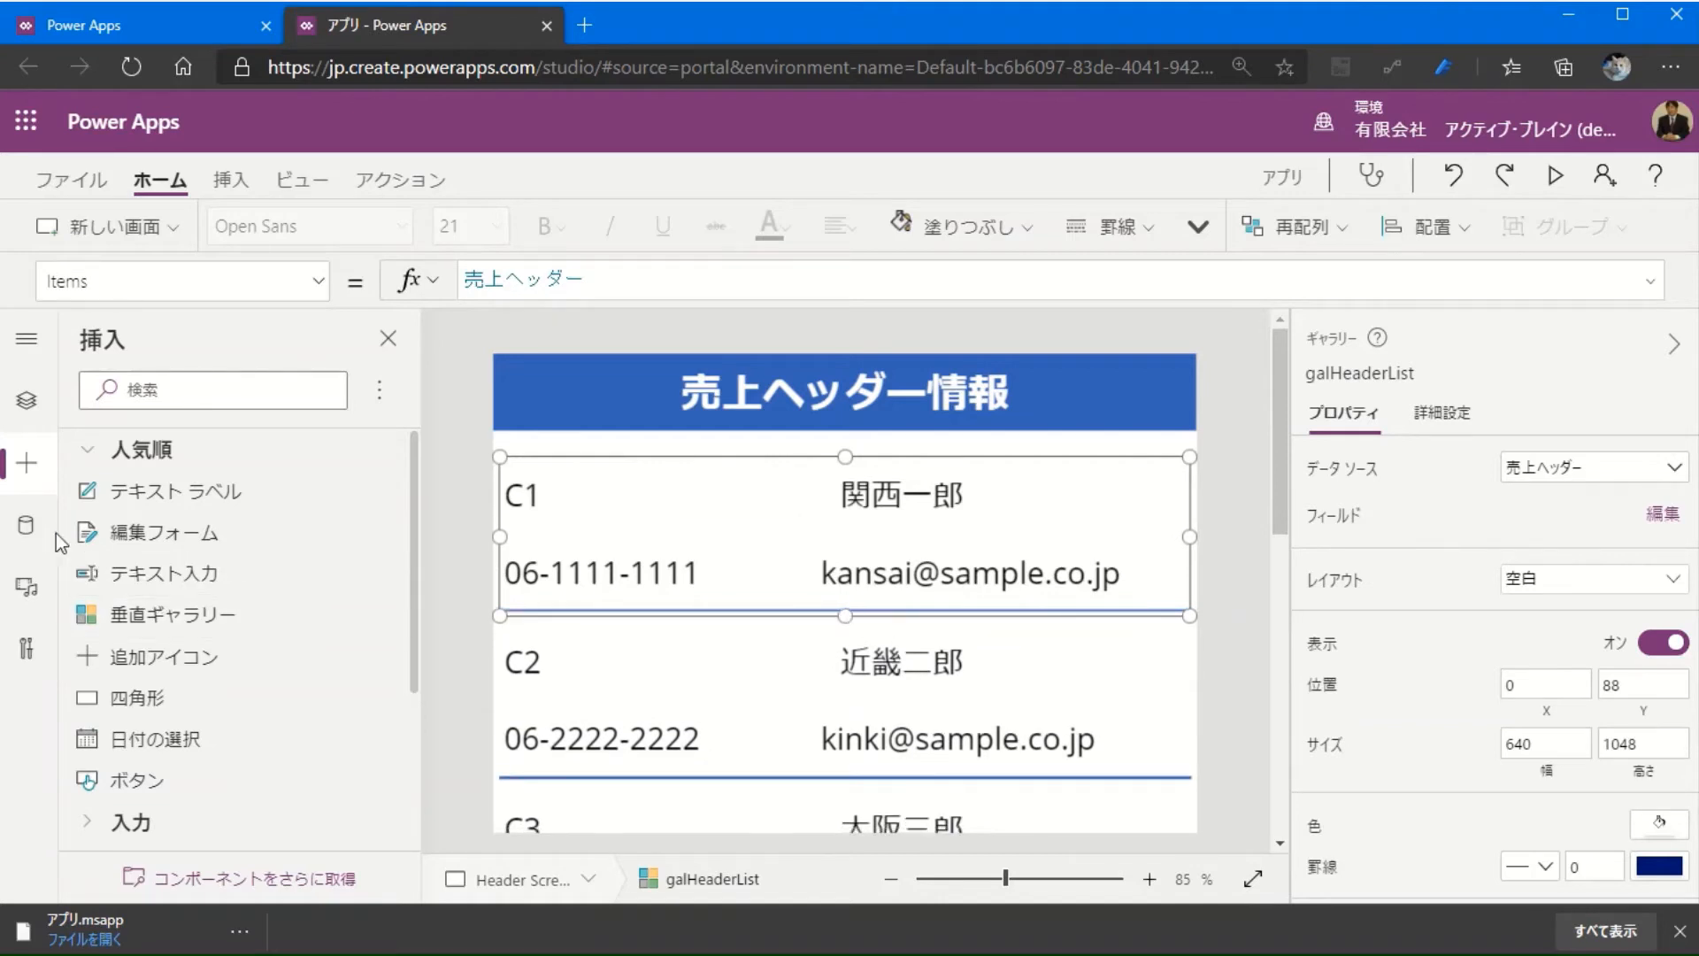
Step: Rename the separator rectangle in galHeaderList as recLine
left_click(27, 403)
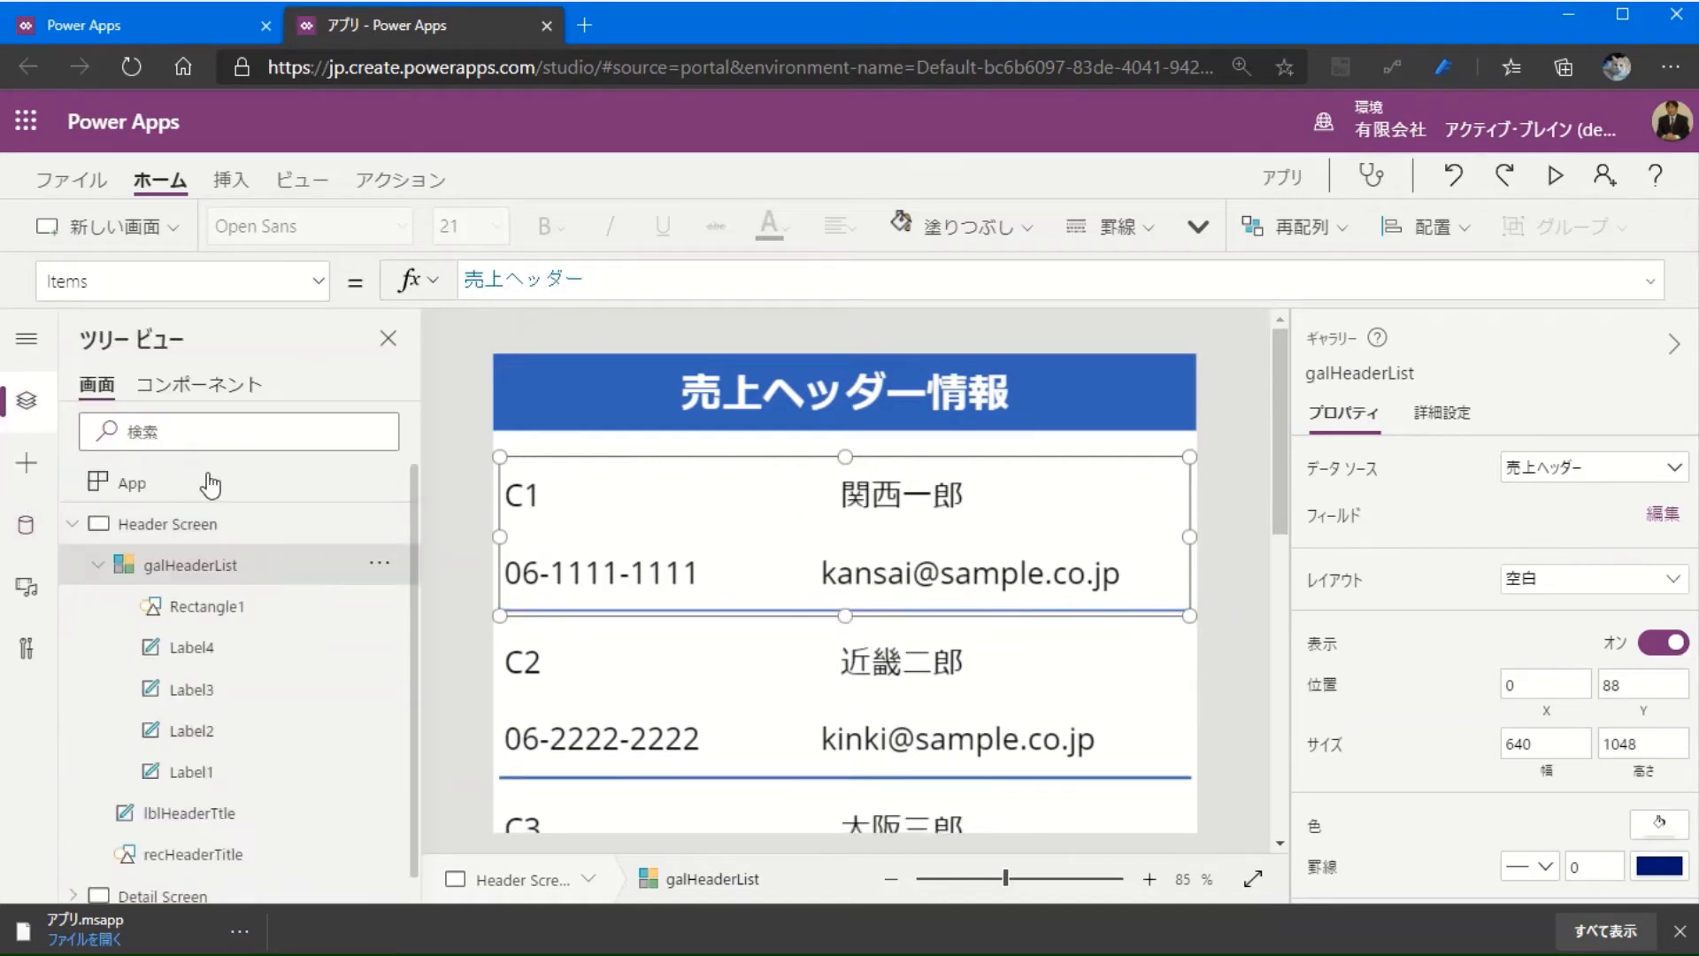
double_click(223, 607)
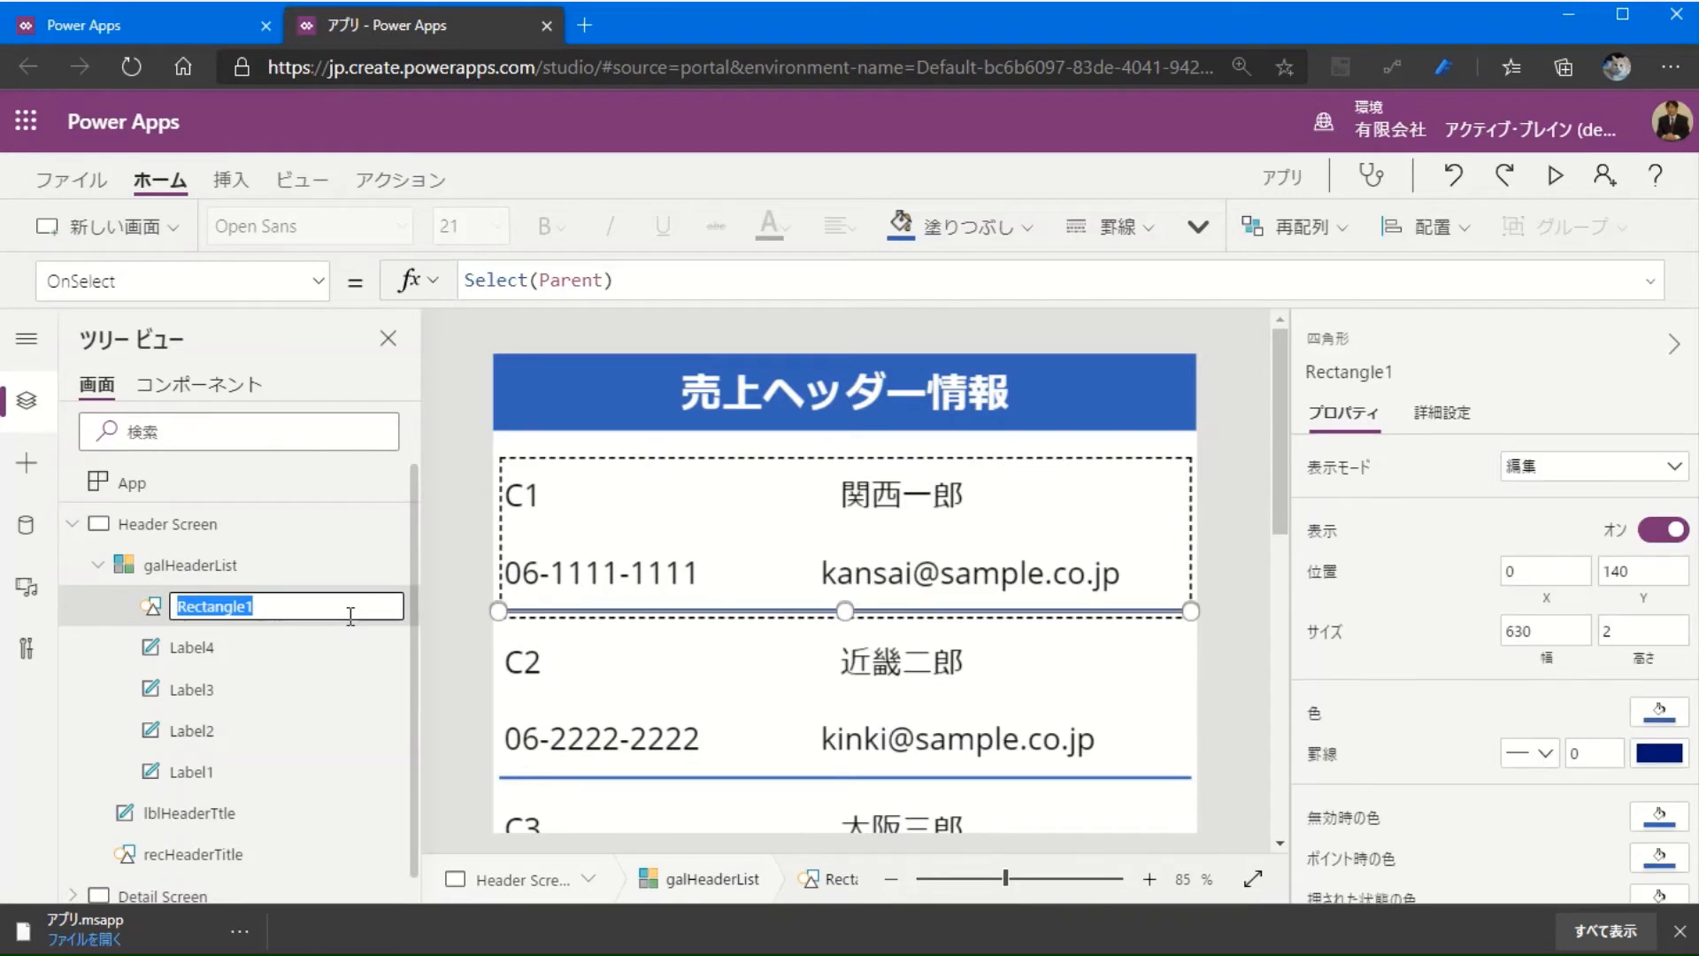
type("recLine")
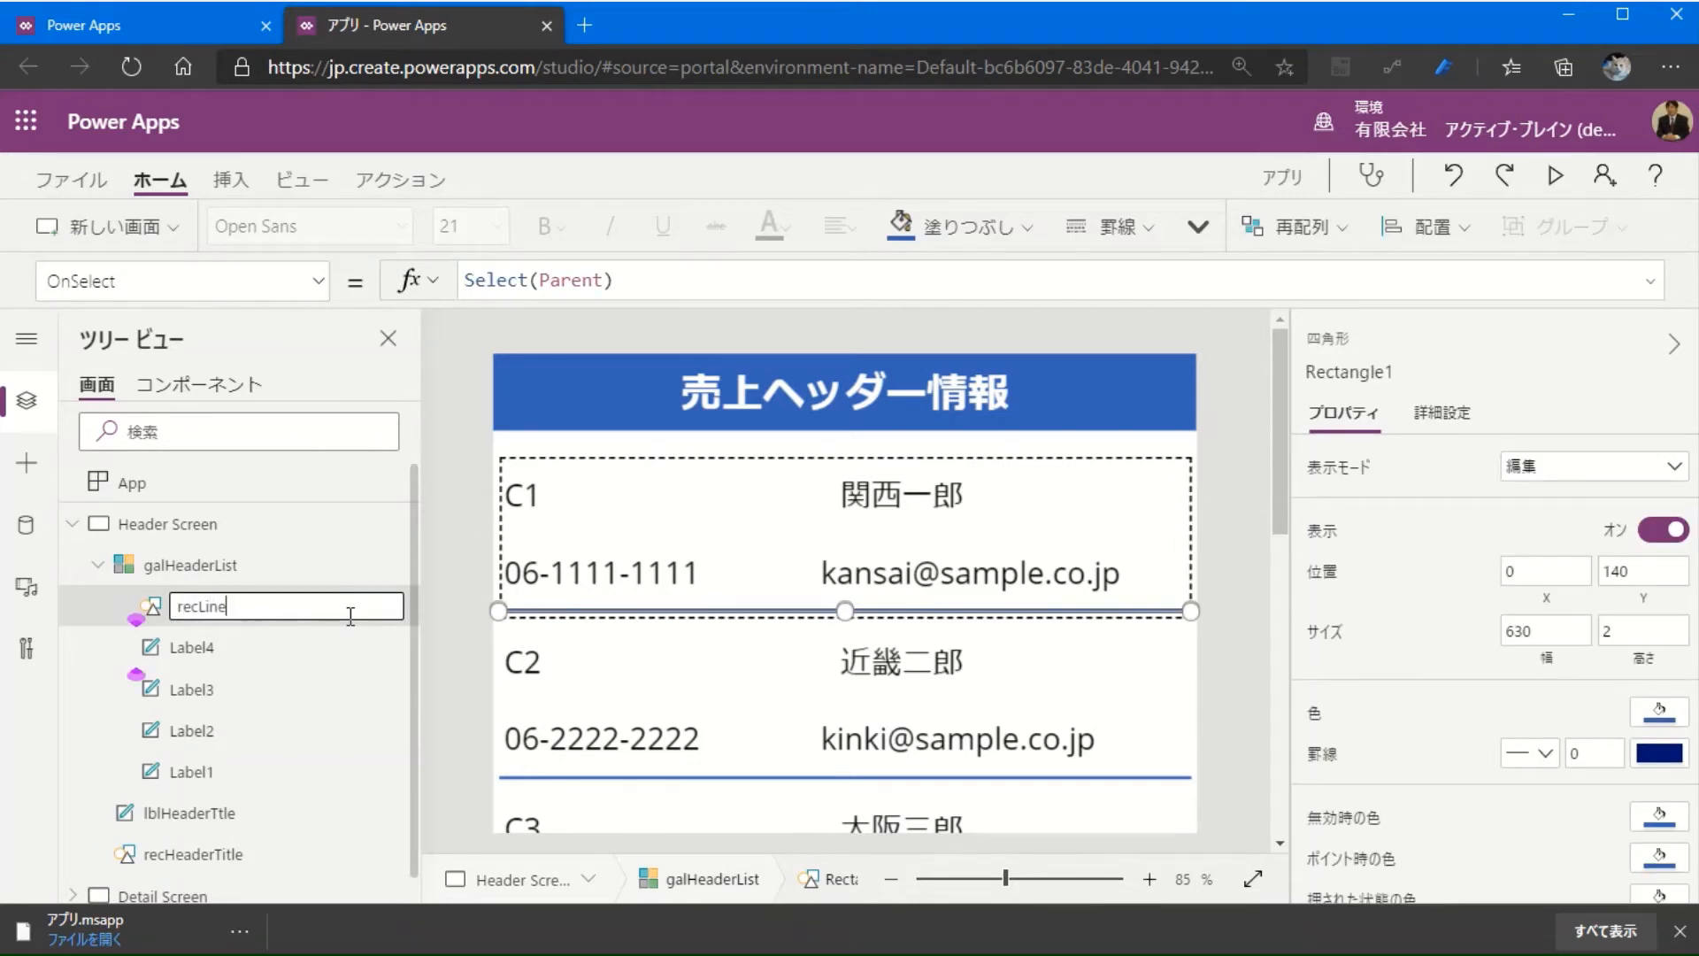
key("Return")
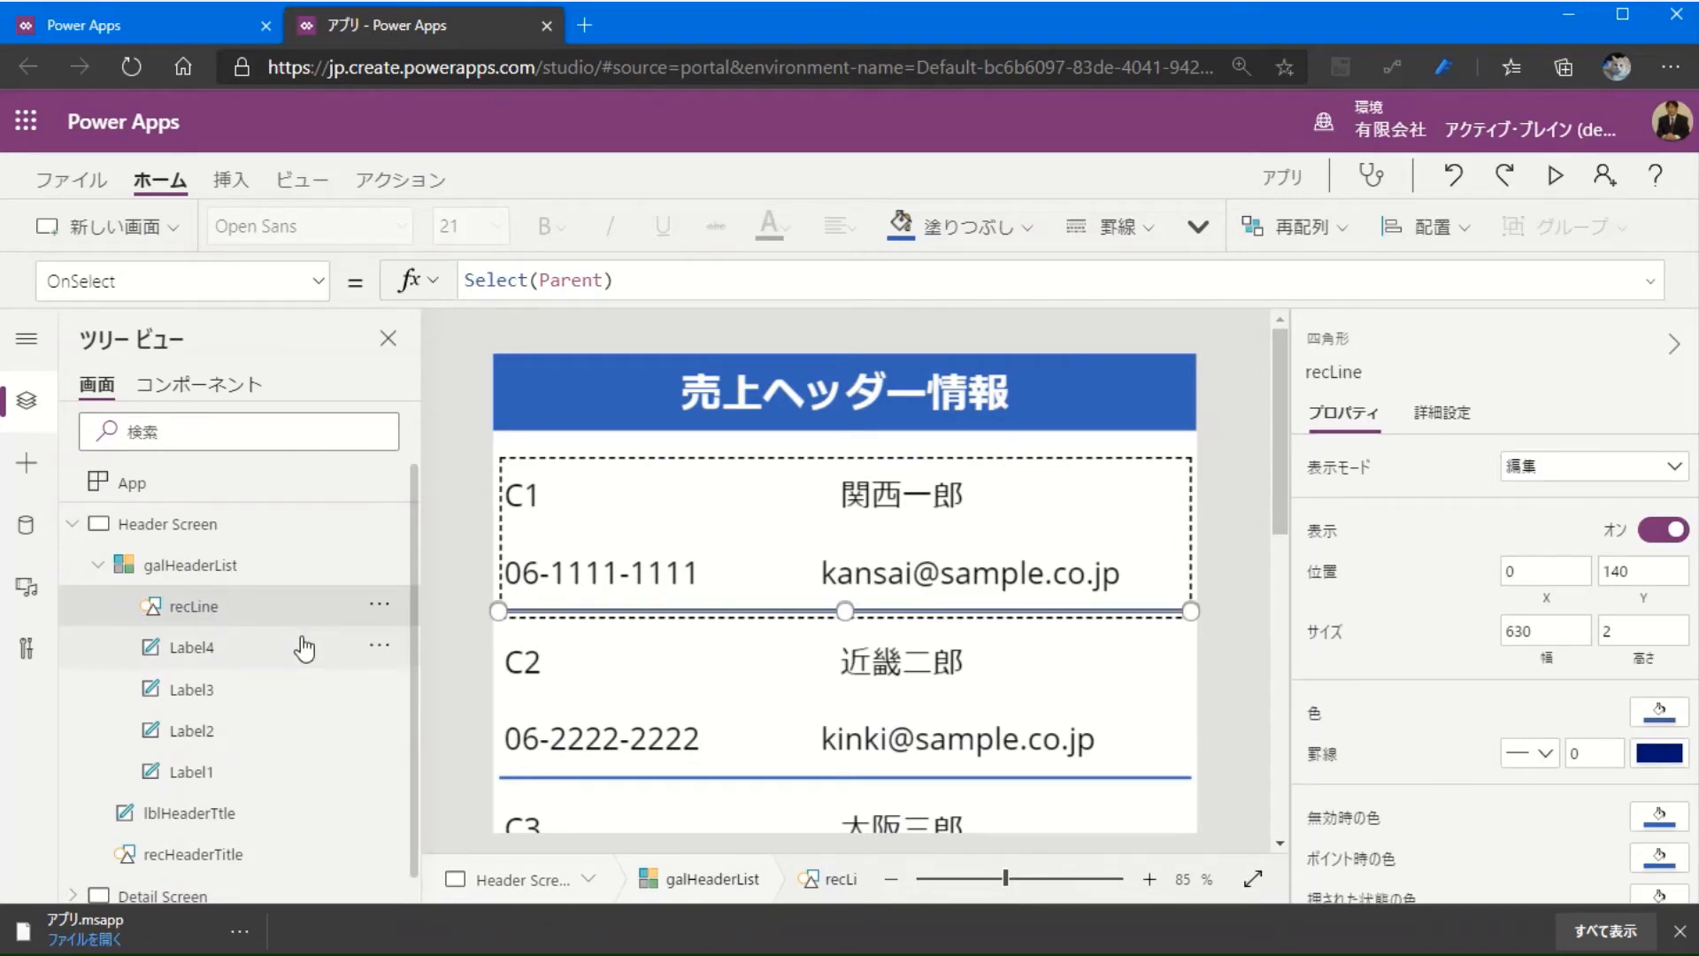
Step: Rename the 顧客名 label Label4 as lblName and the 顧客ID label Label3 as lblID
double_click(303, 647)
type("lbl")
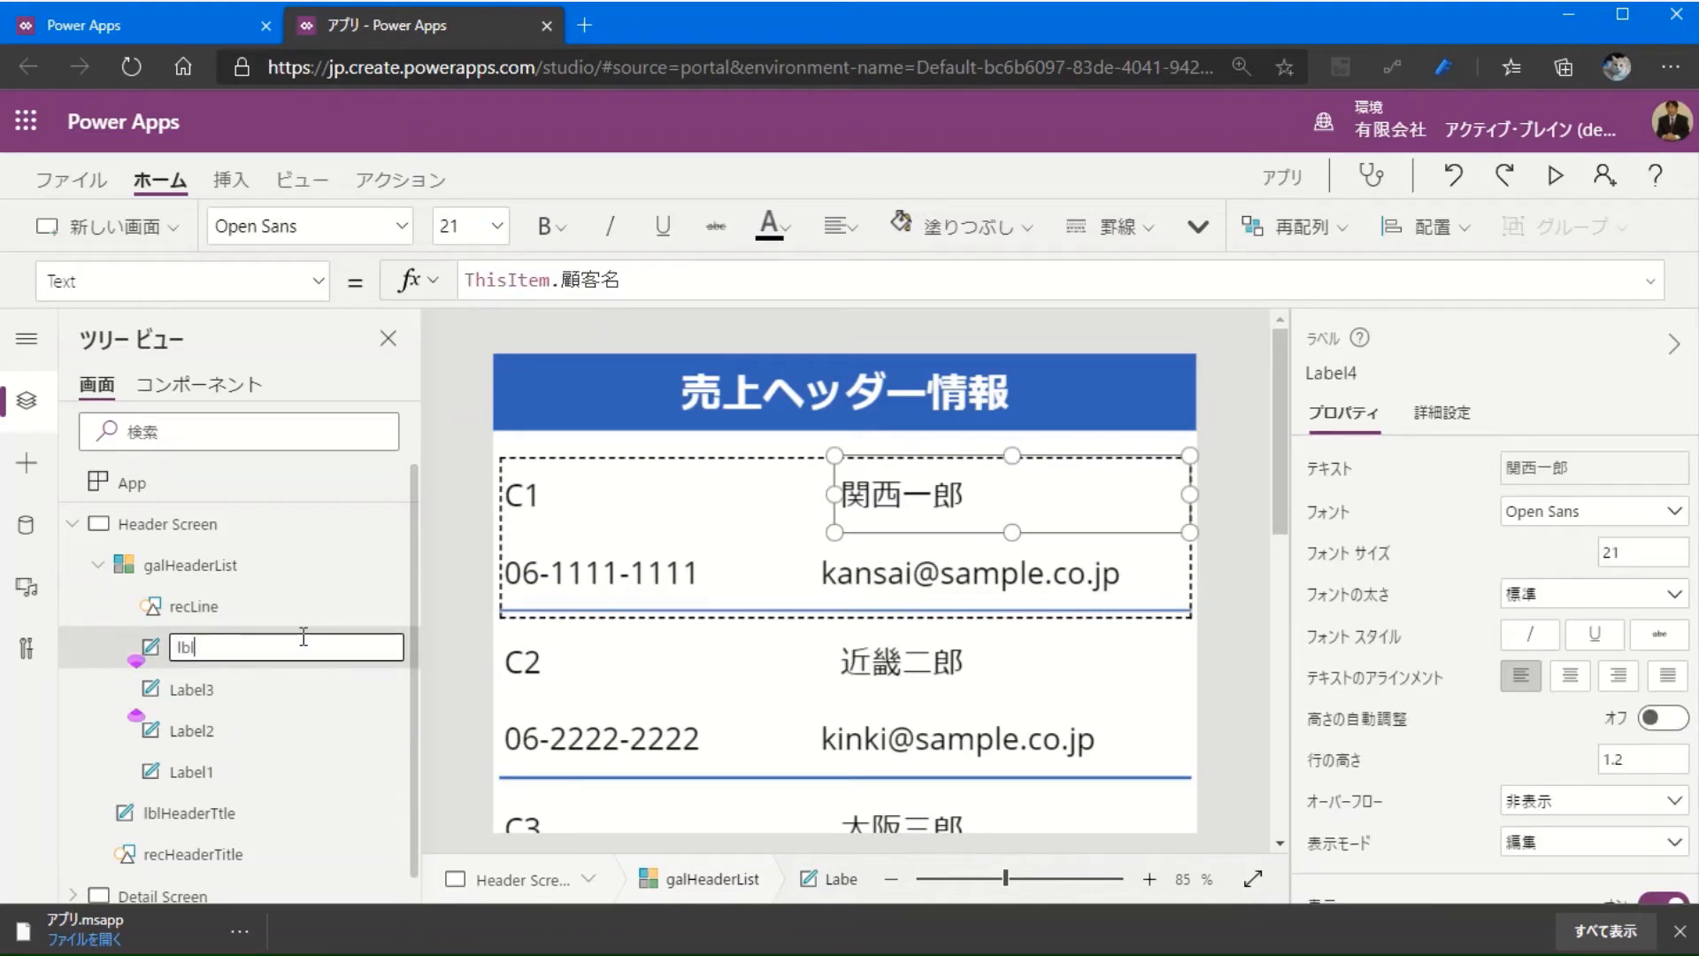
type("Name")
key("Return")
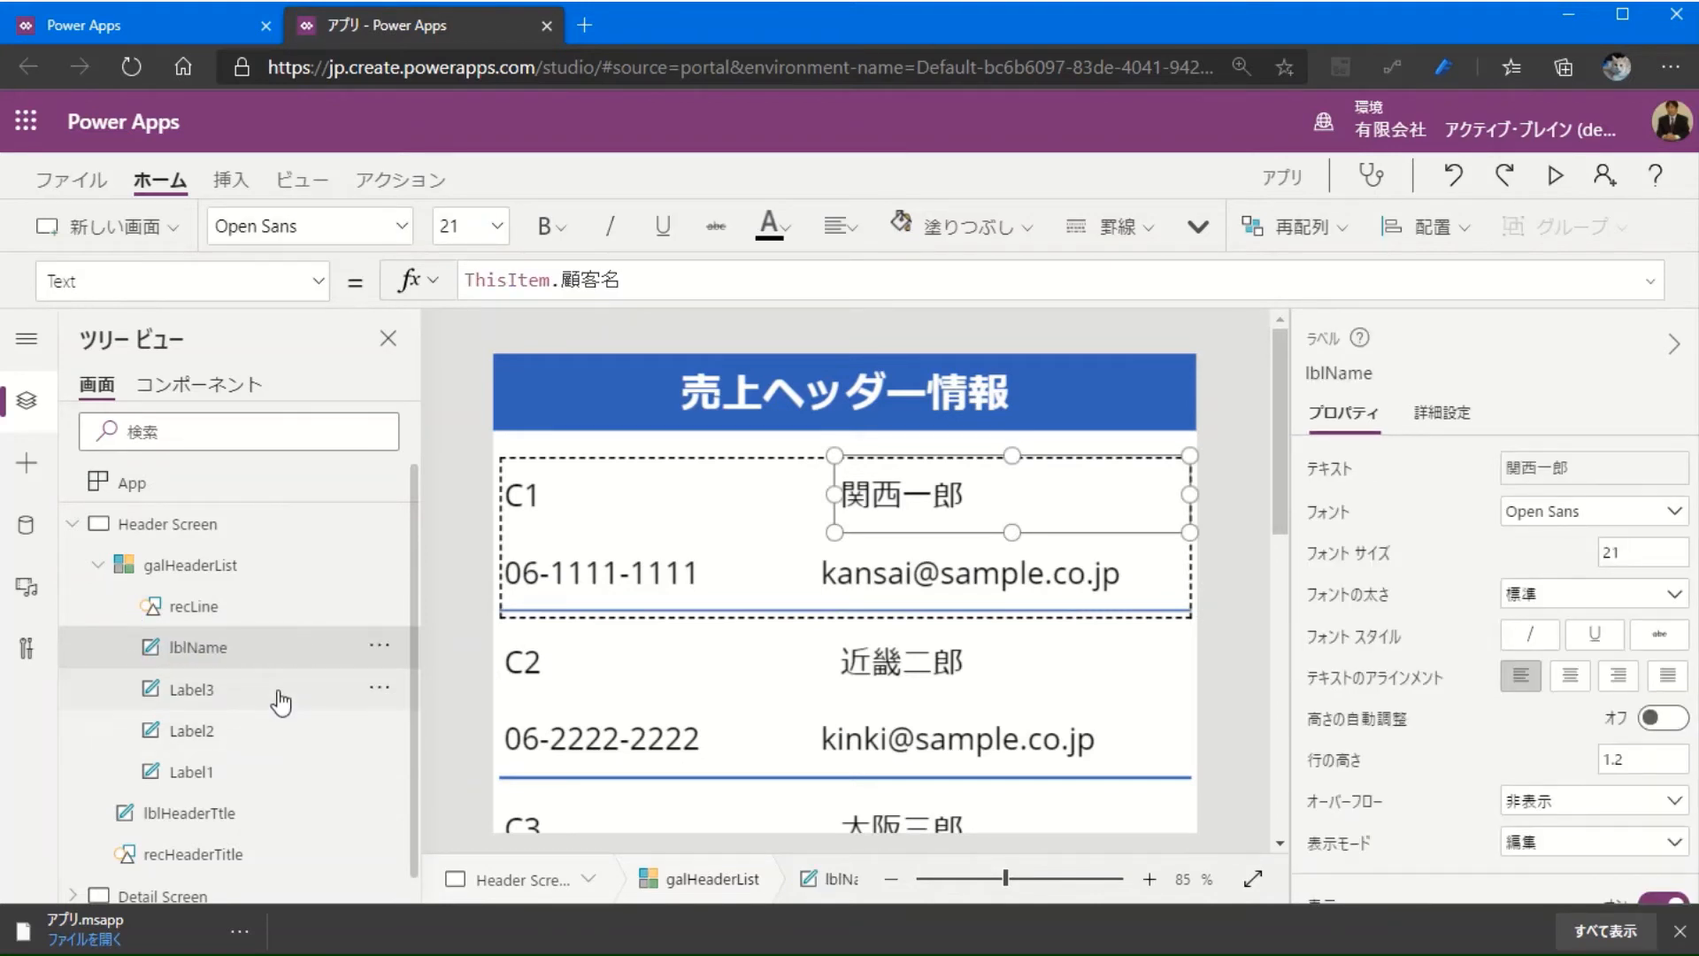
left_click(279, 689)
double_click(279, 689)
type("lbl")
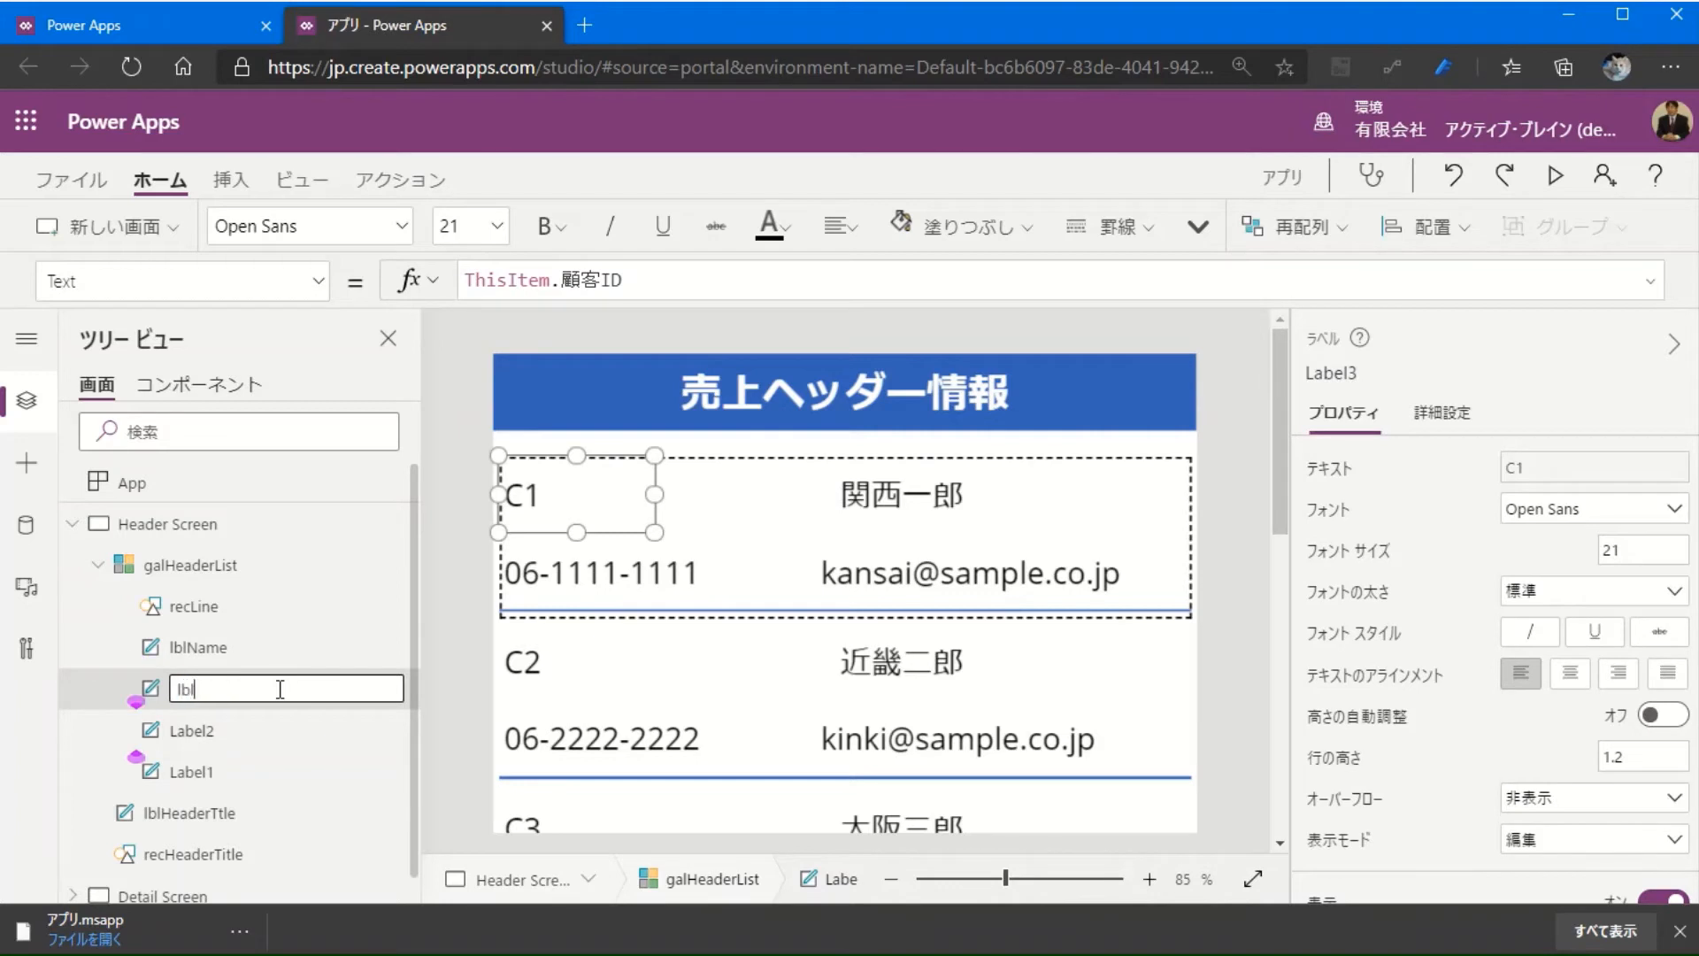
type("ID")
key("Return")
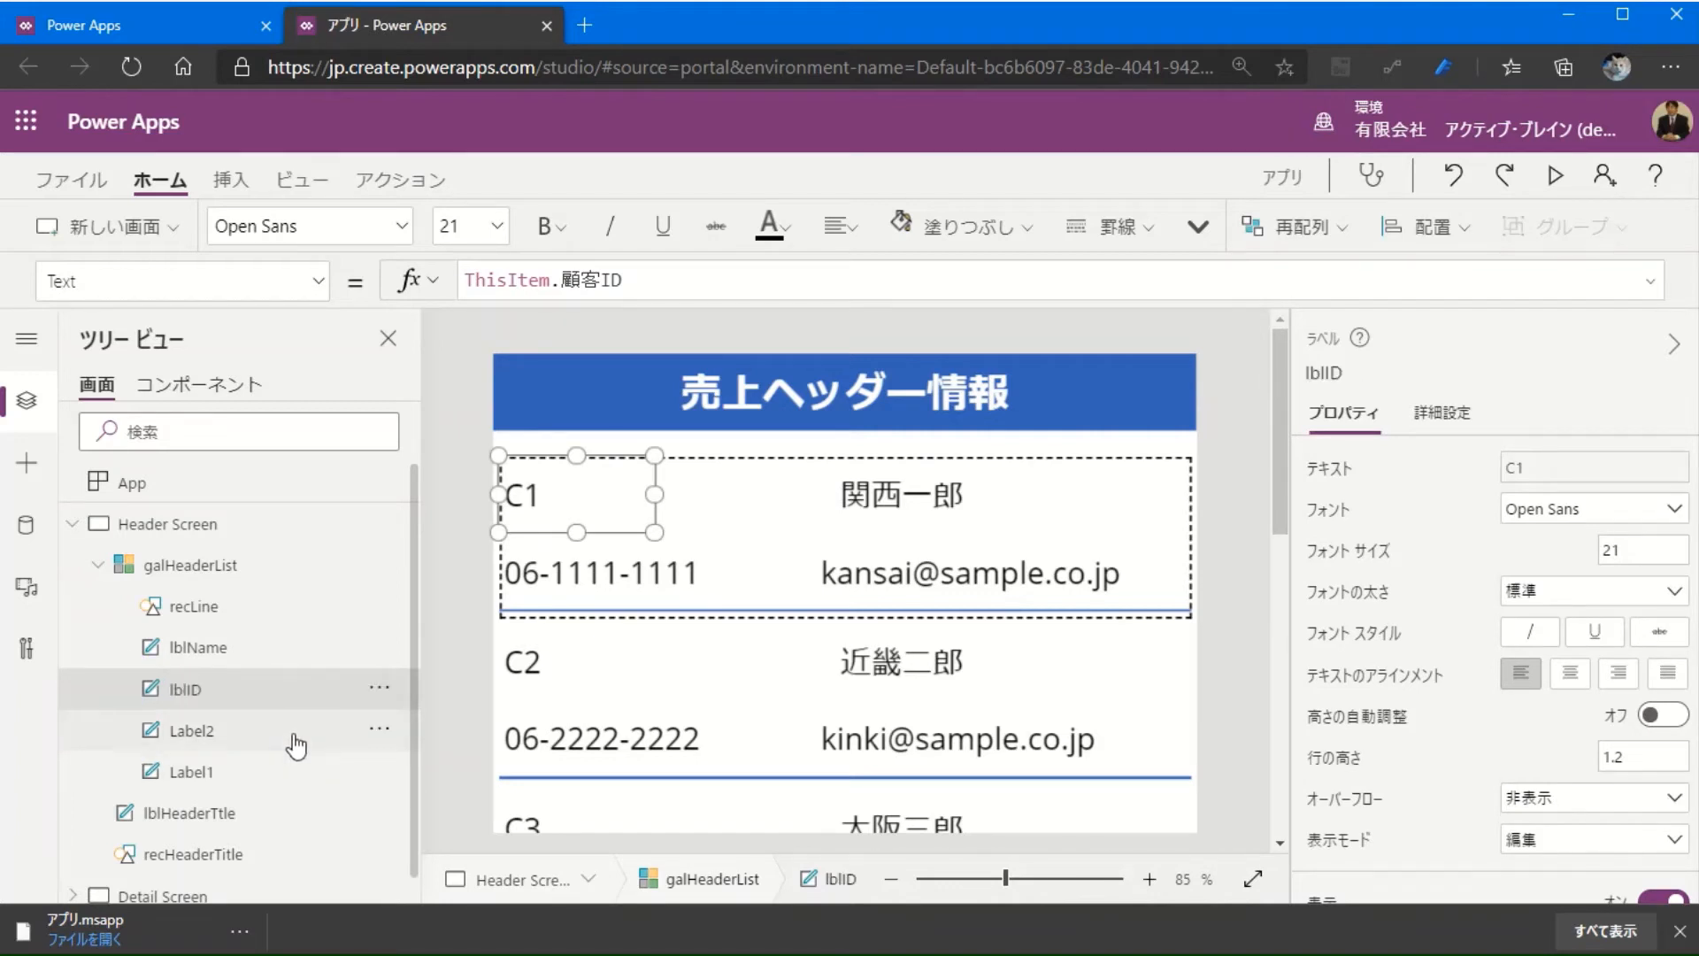
Step: Rename the 電話番号 label Label2 as lblPhoneNo and the メールアドレス label Label1 as lblMail
double_click(295, 731)
type("lbl")
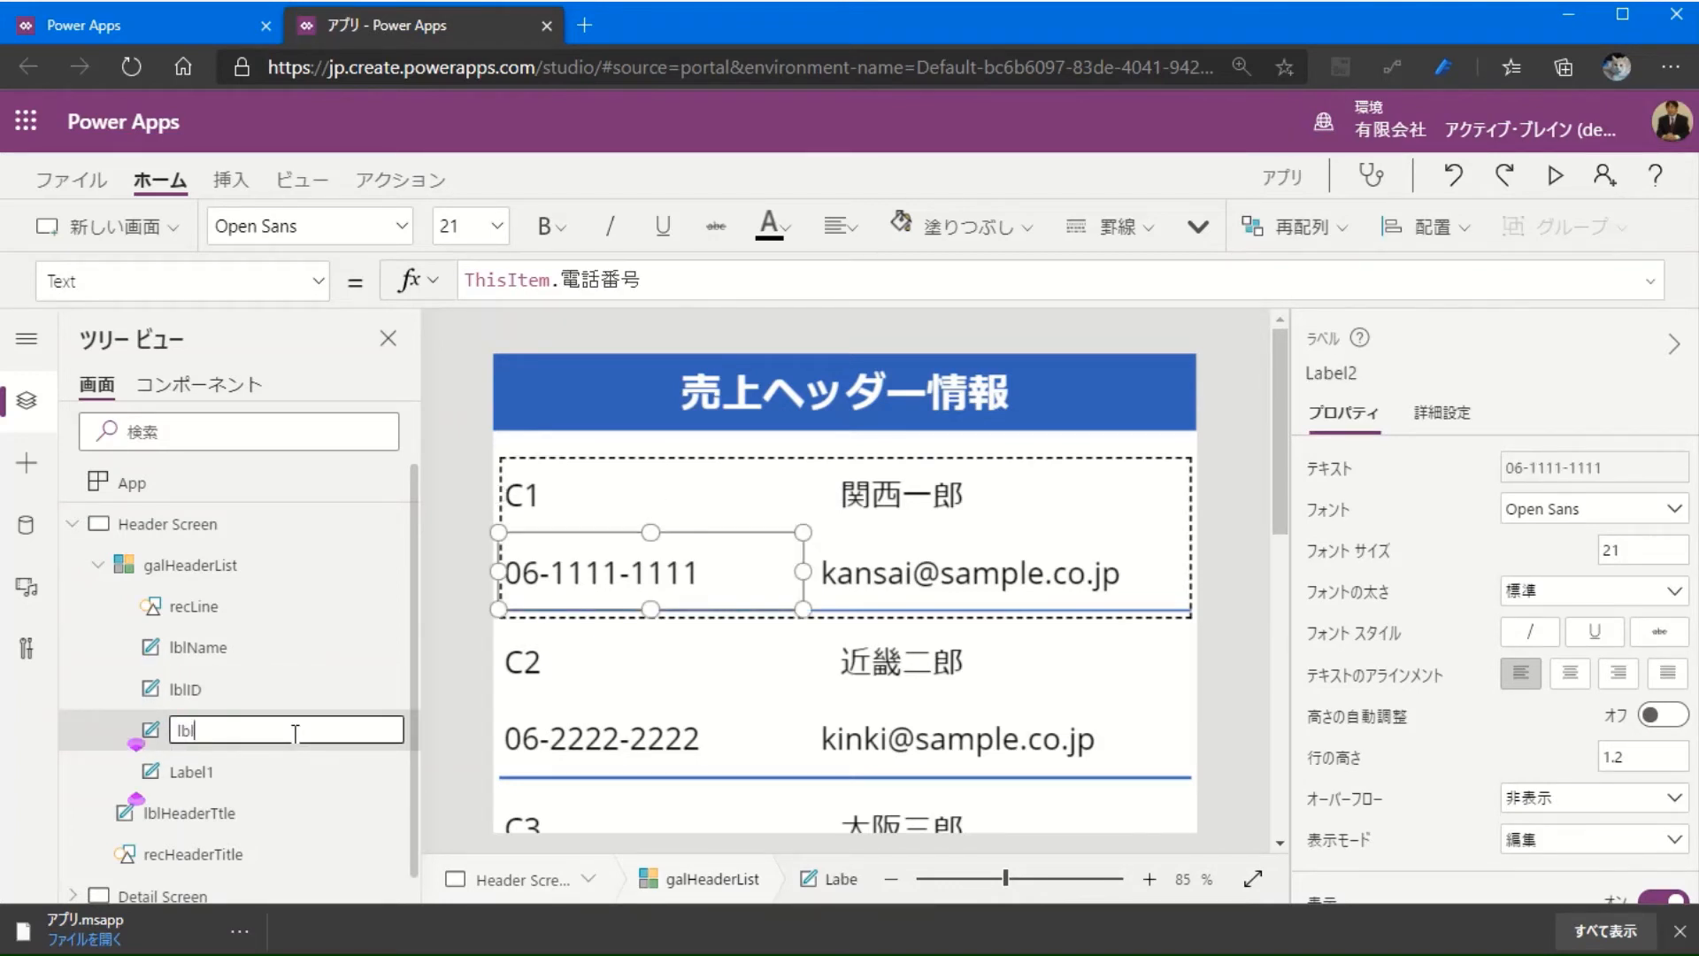
type("PhoneNo")
key("Return")
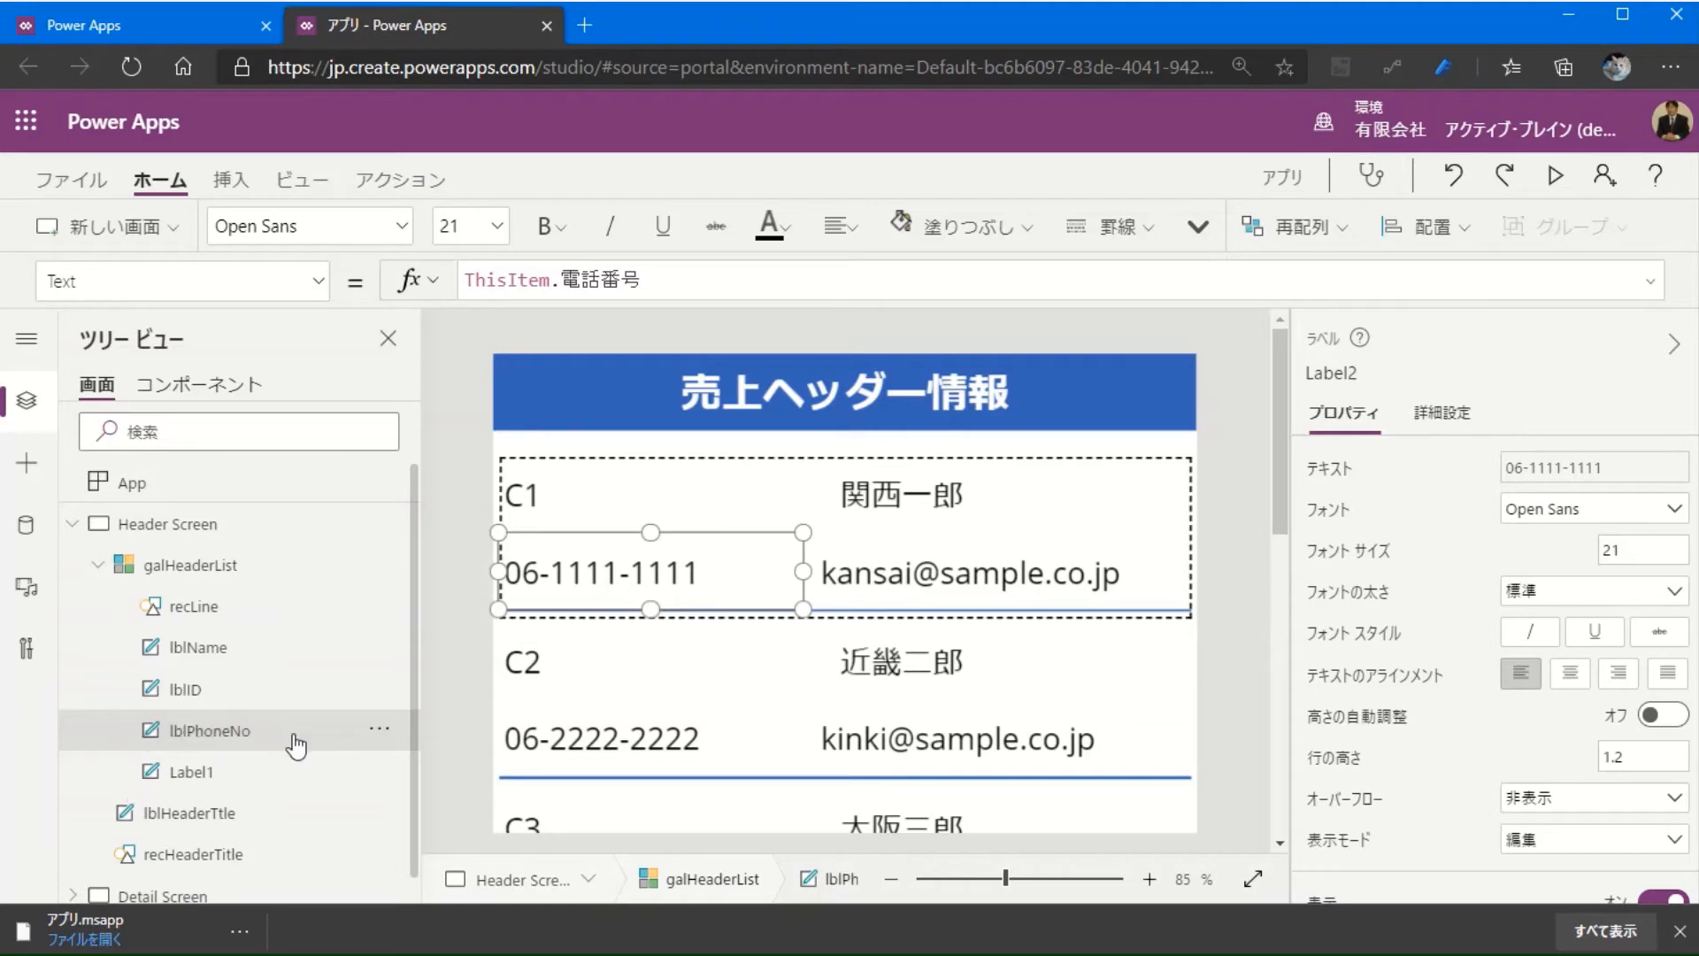
left_click(244, 777)
double_click(244, 773)
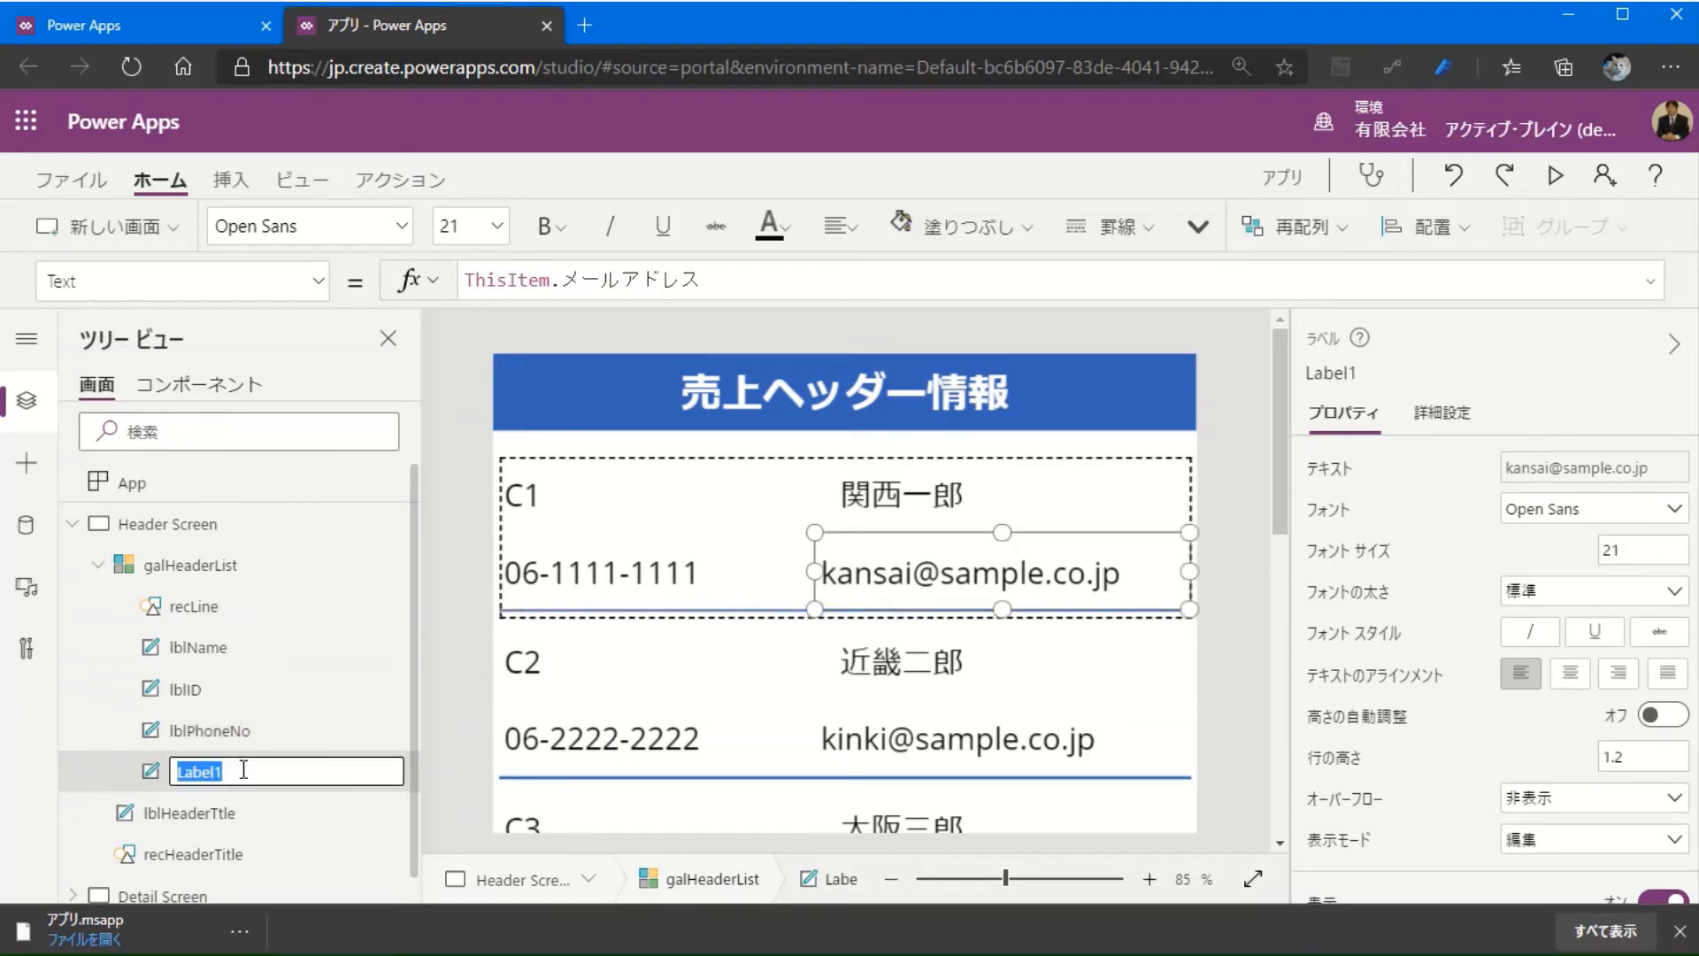
type("lblMail")
key("Return")
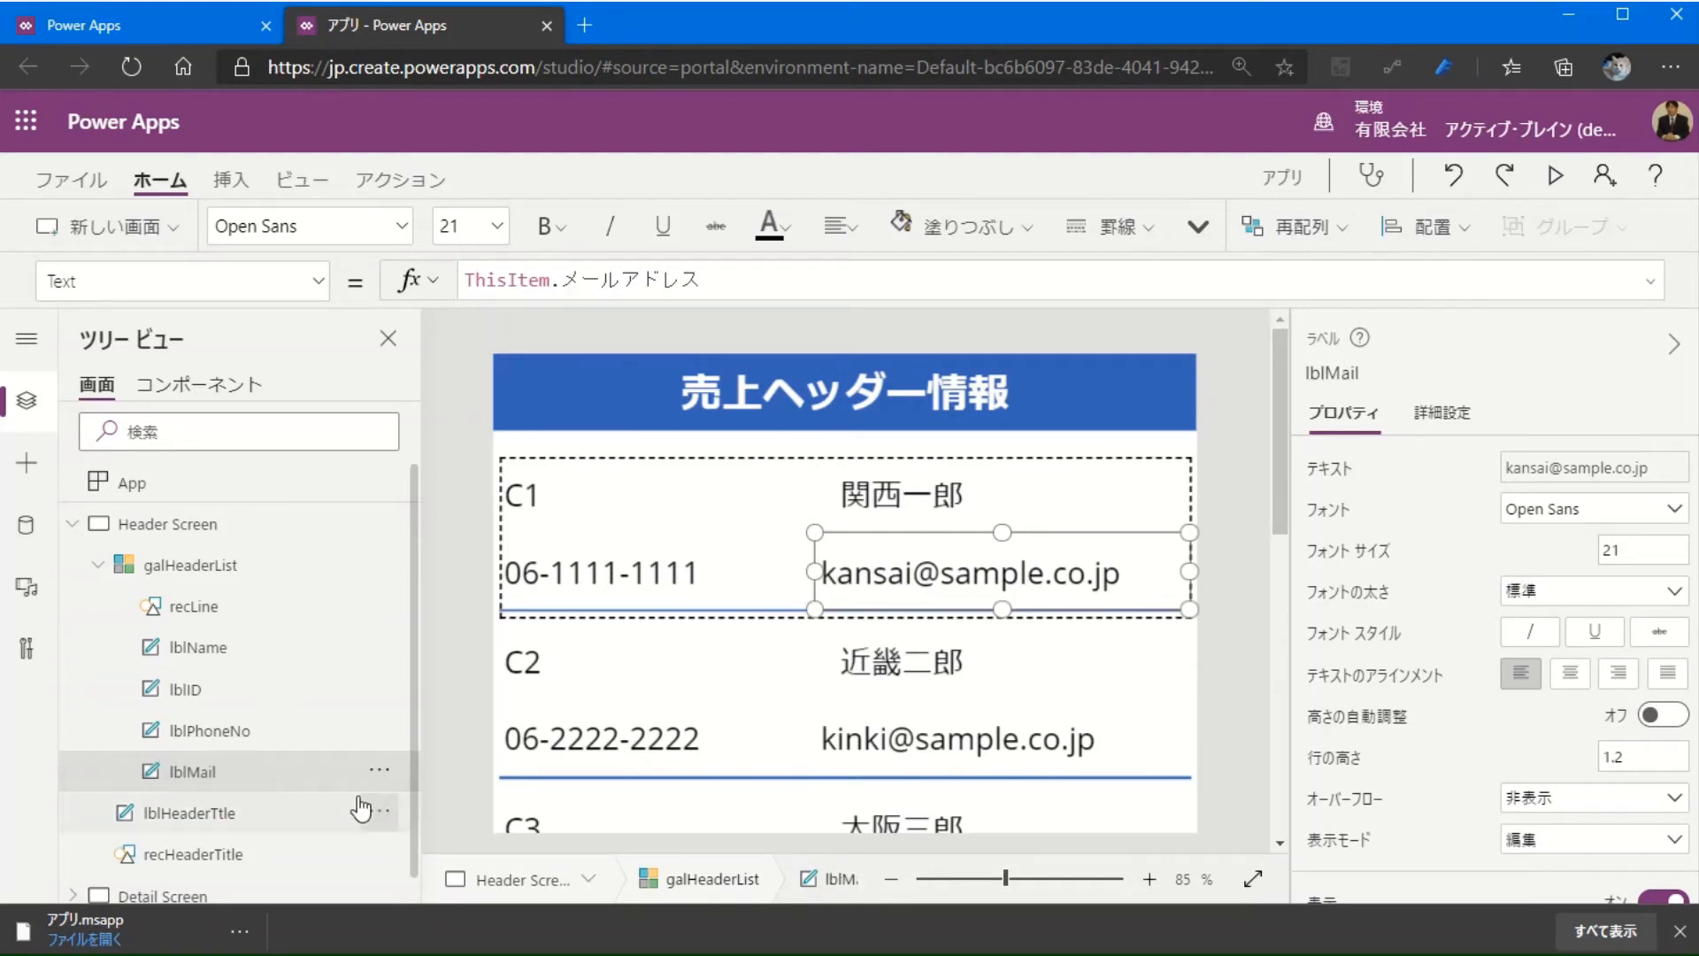
Step: Replace the OnSelect formula of galHeaderList with Set(SelSalesMst, ThisItem); to store the selected record in a global variable
left_click(756, 492)
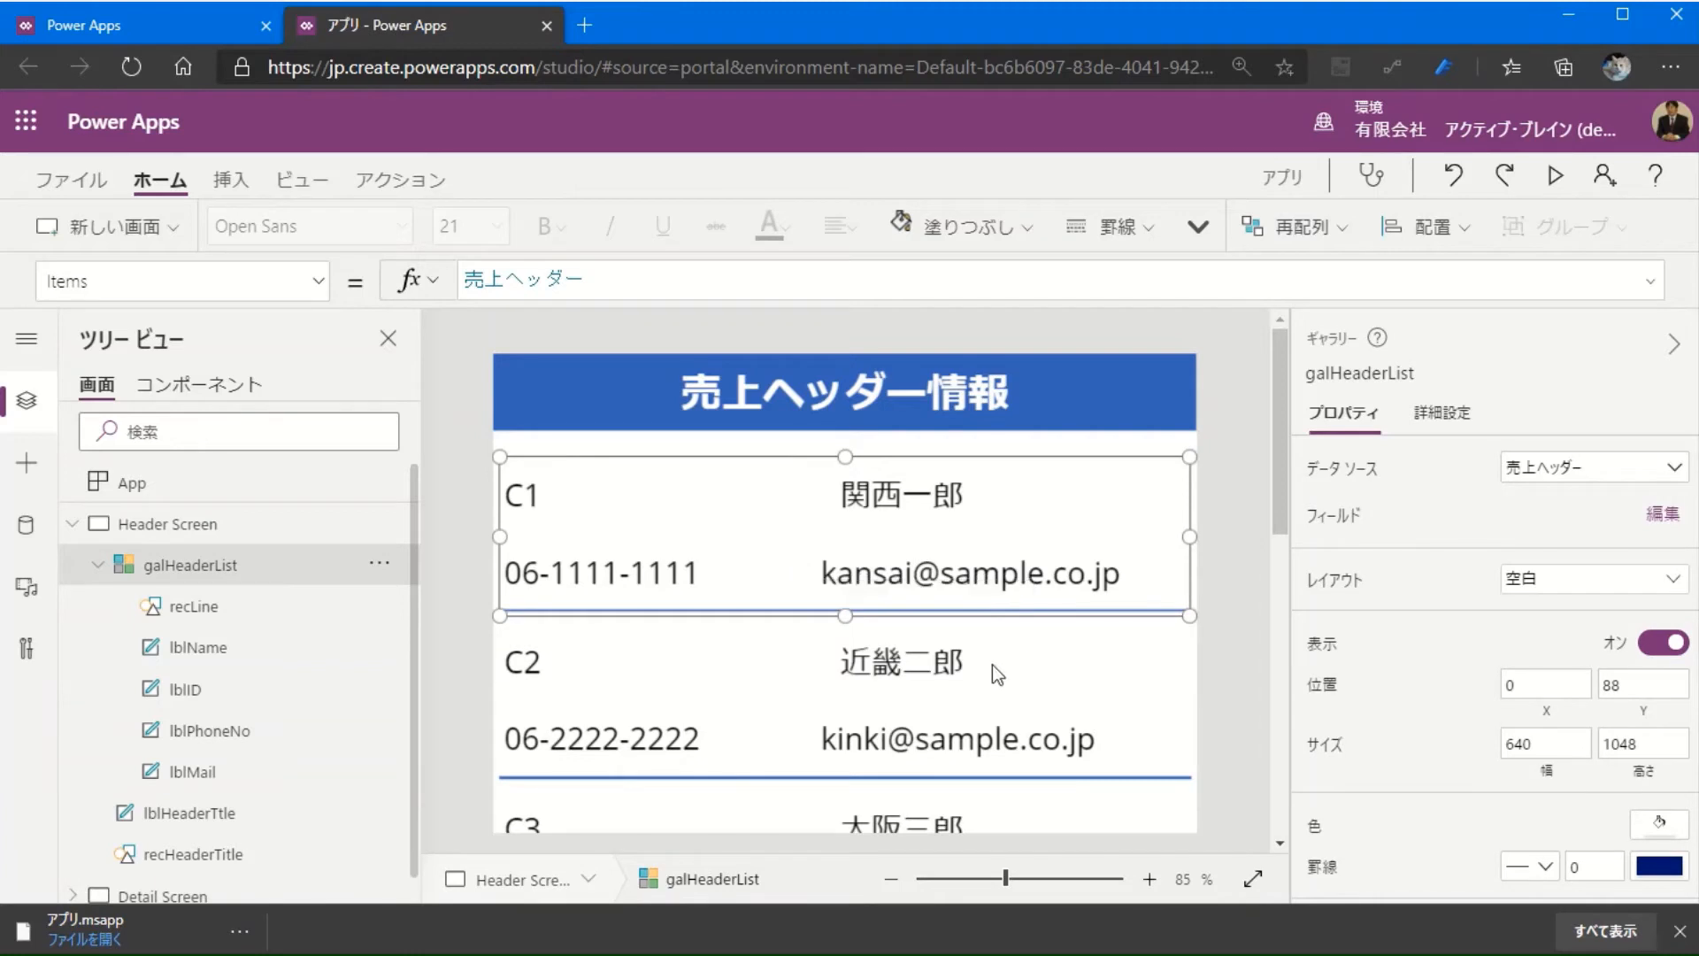
scroll(1001, 673, "down", 3)
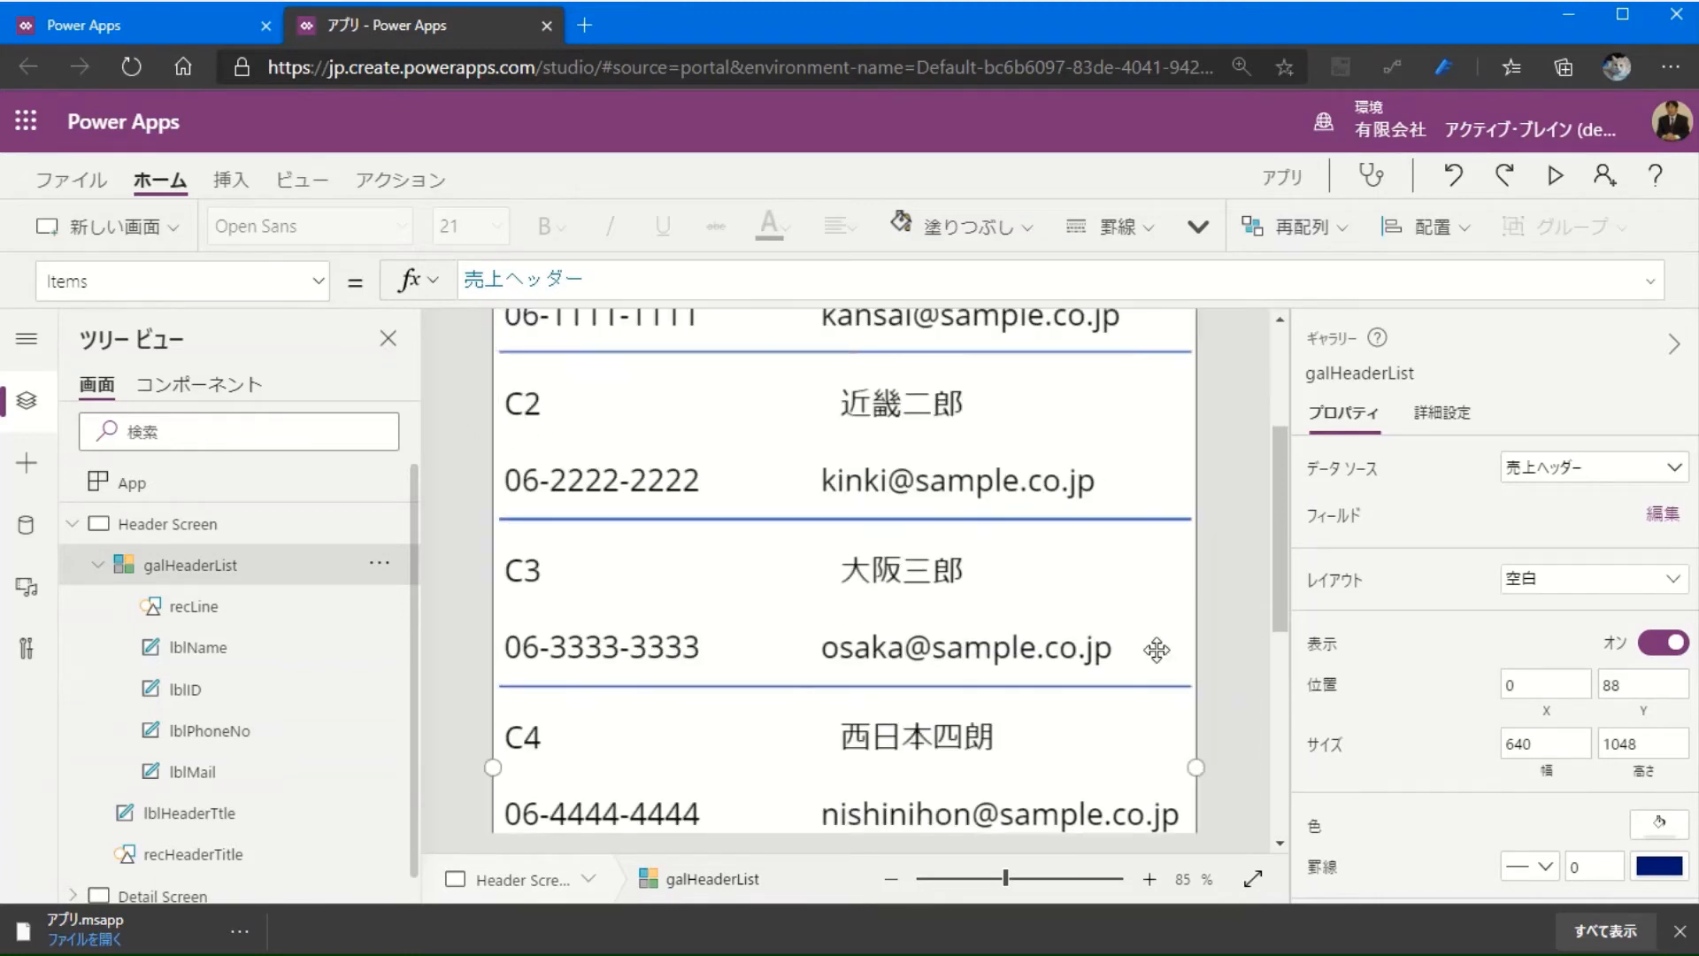
left_click(319, 281)
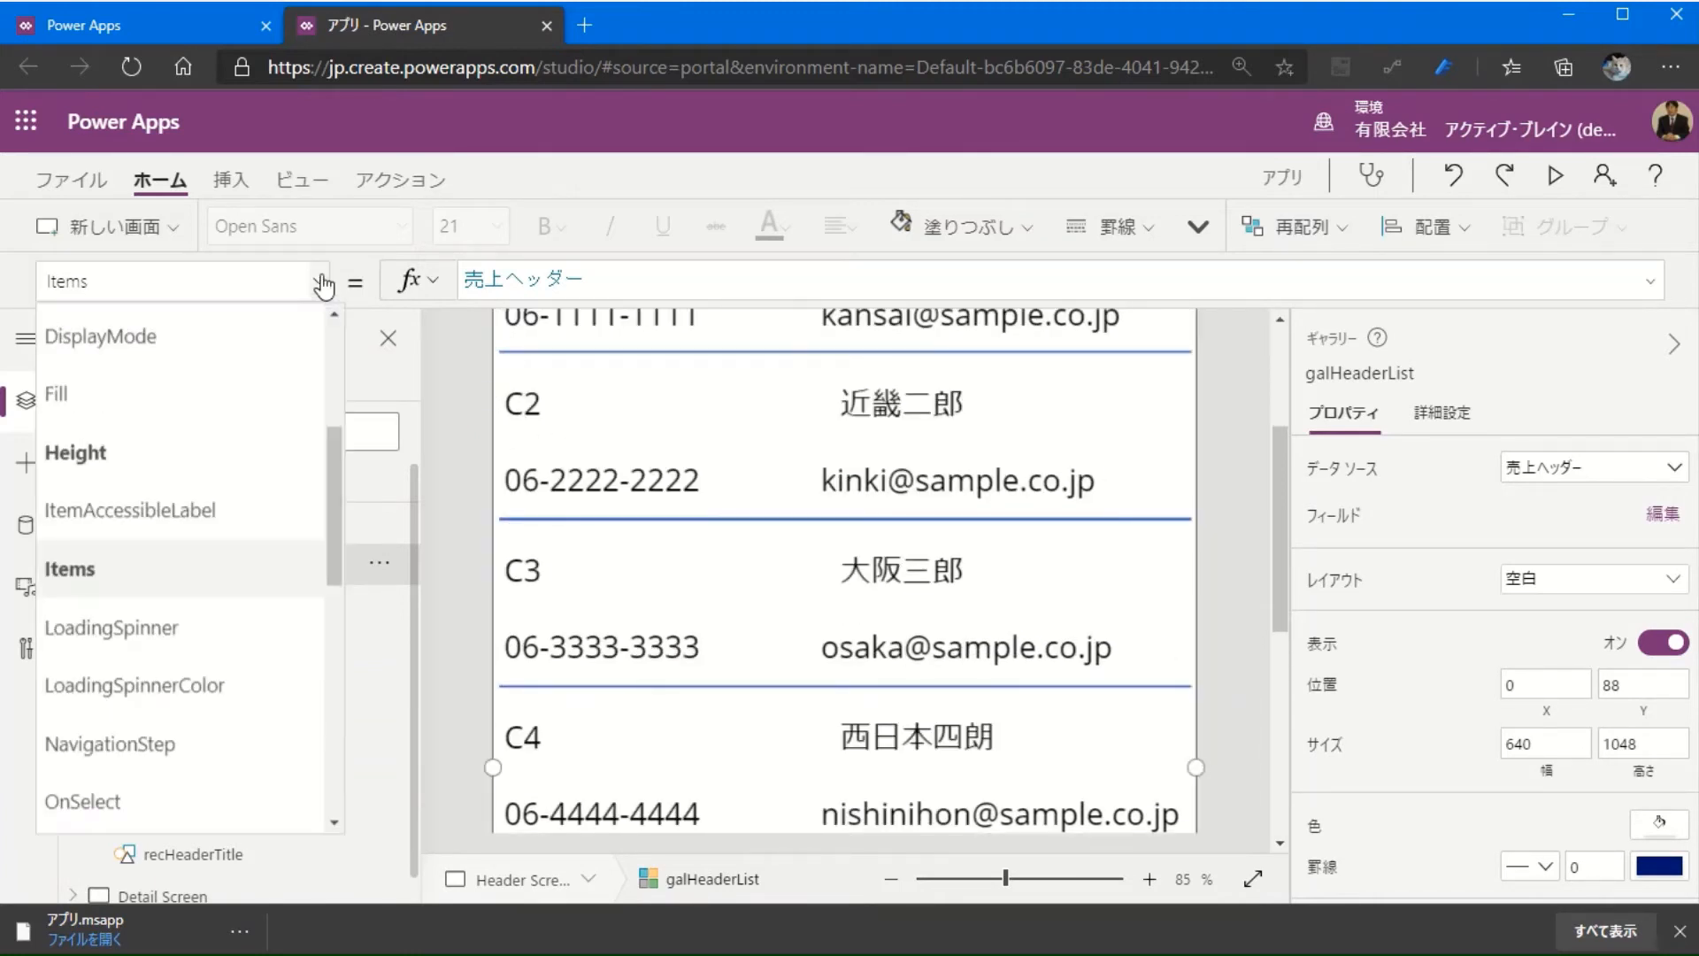
scroll(284, 584, "down", 2)
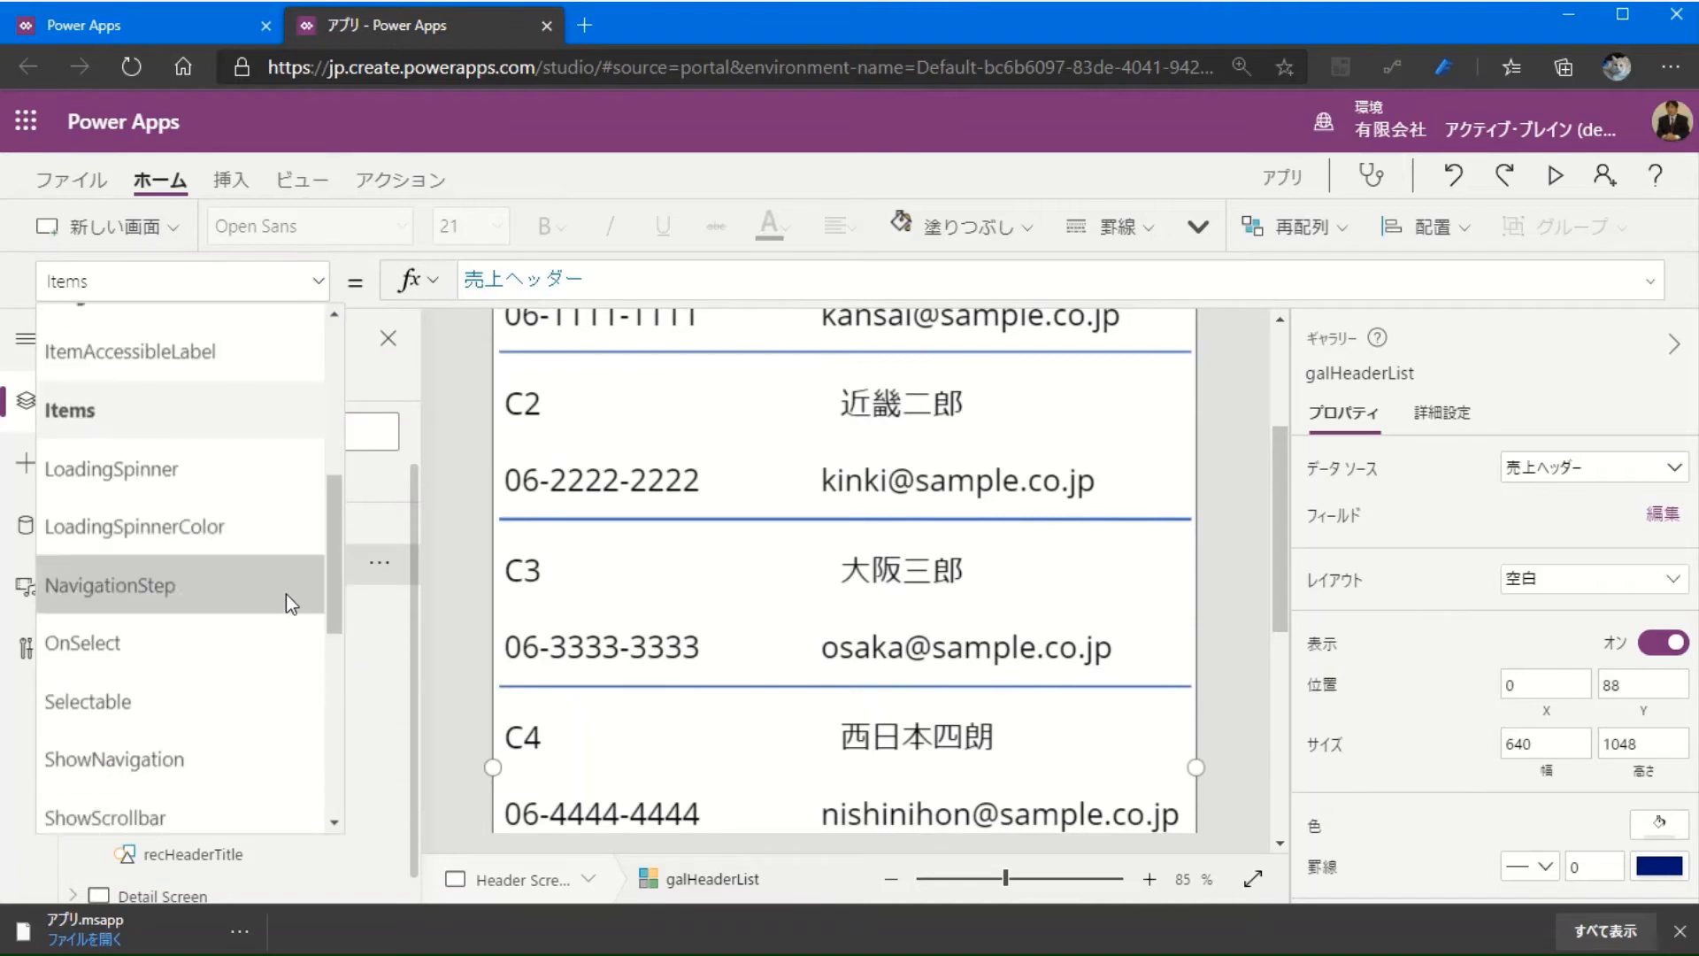
left_click(171, 645)
left_click(1651, 290)
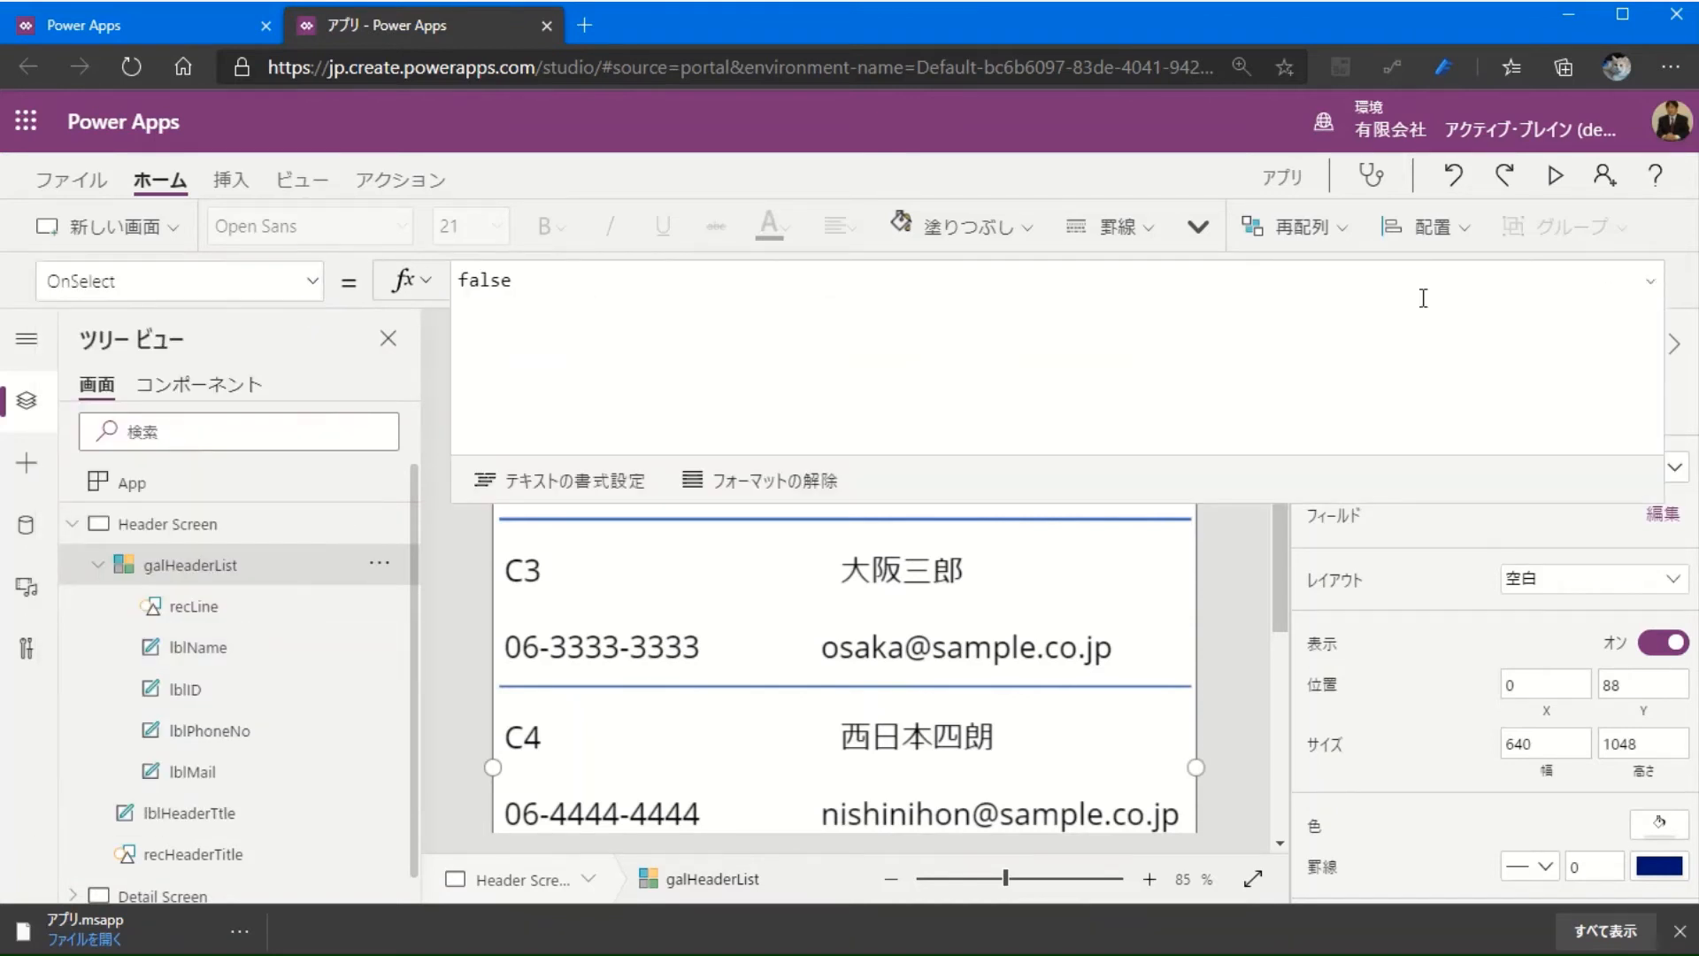
key("ctrl+a")
key("BackSpace")
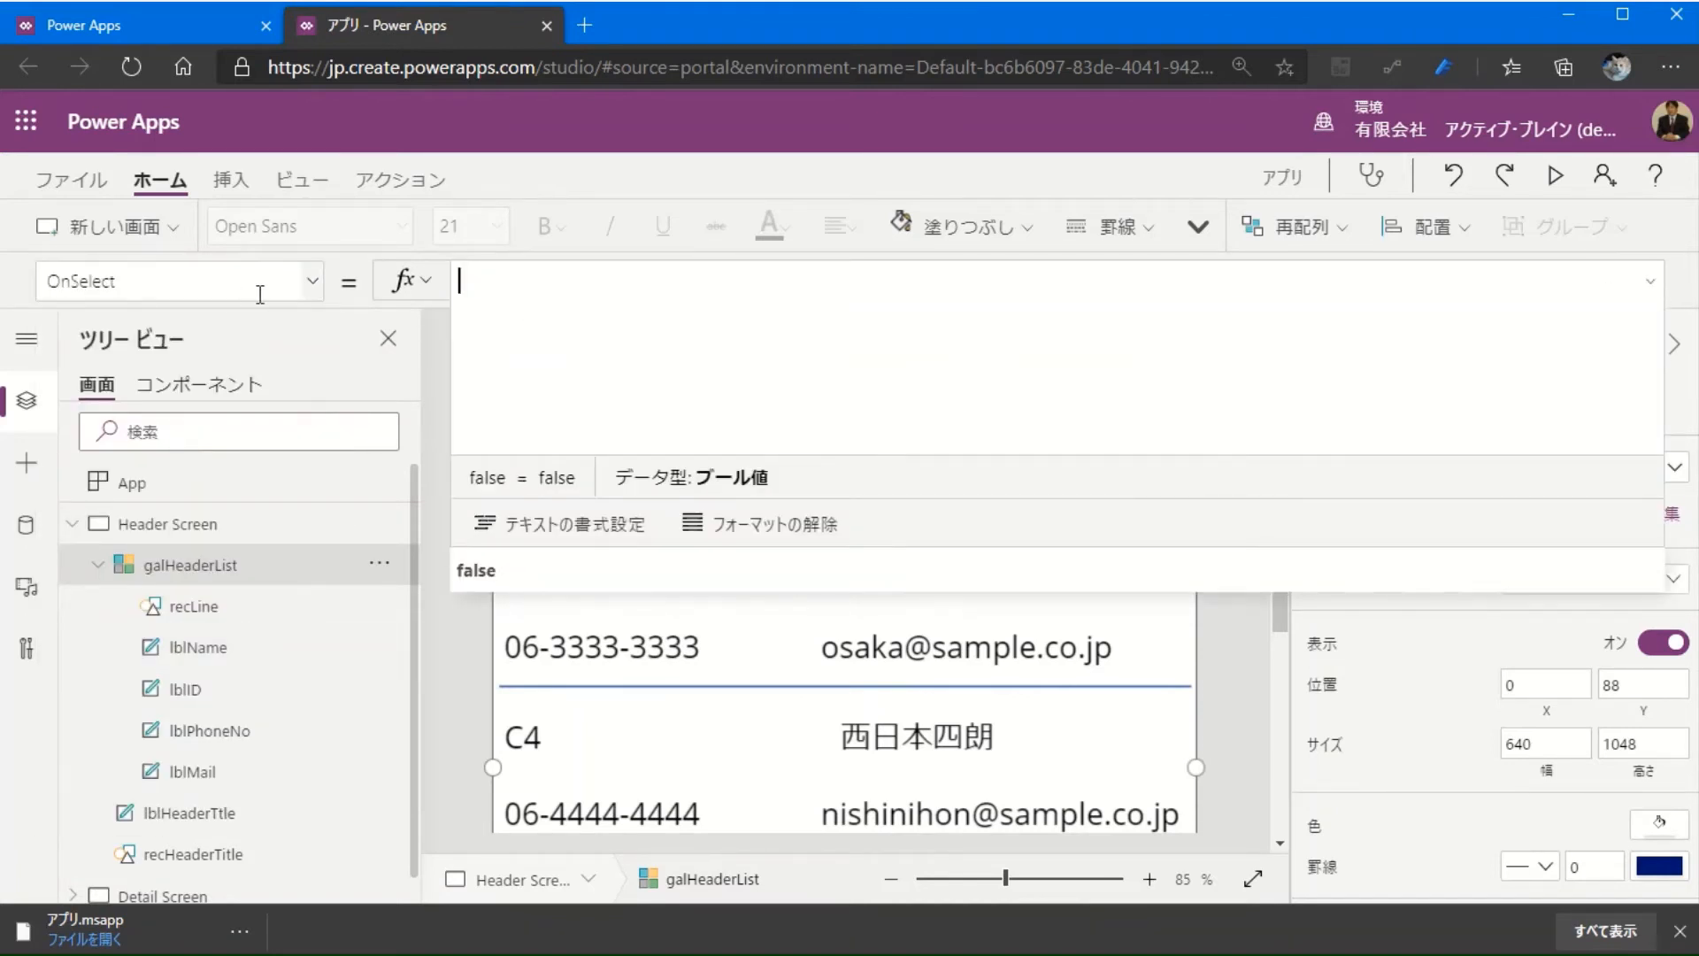
type("Set(Sel")
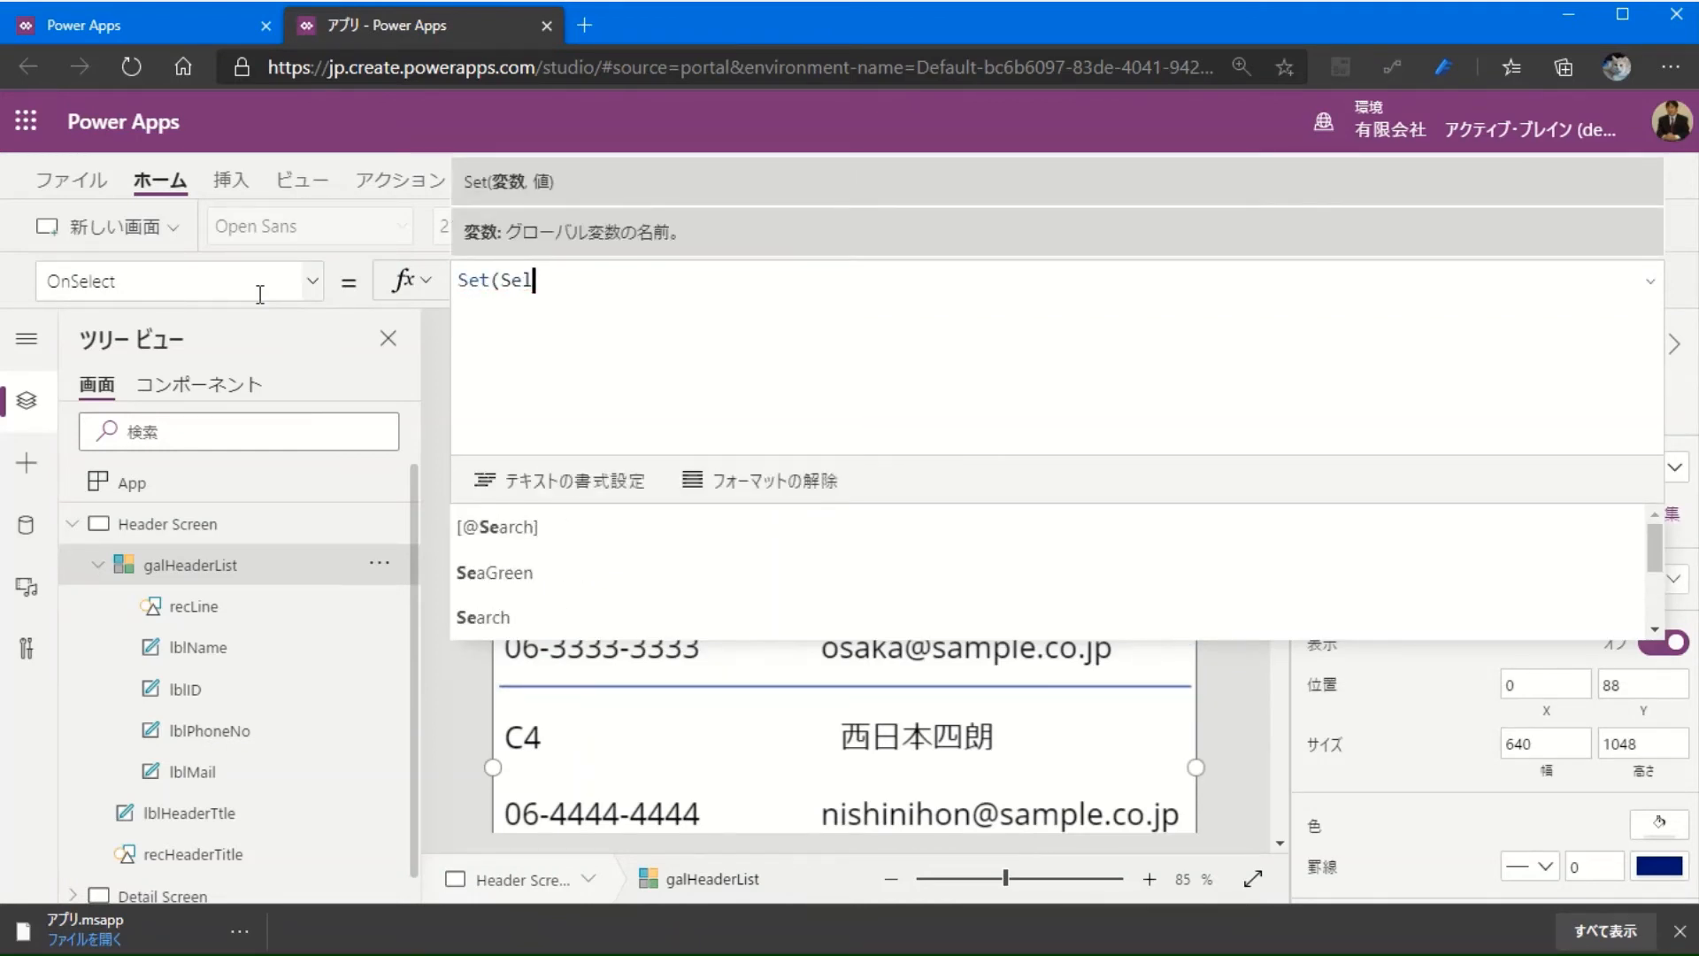
type("Sales")
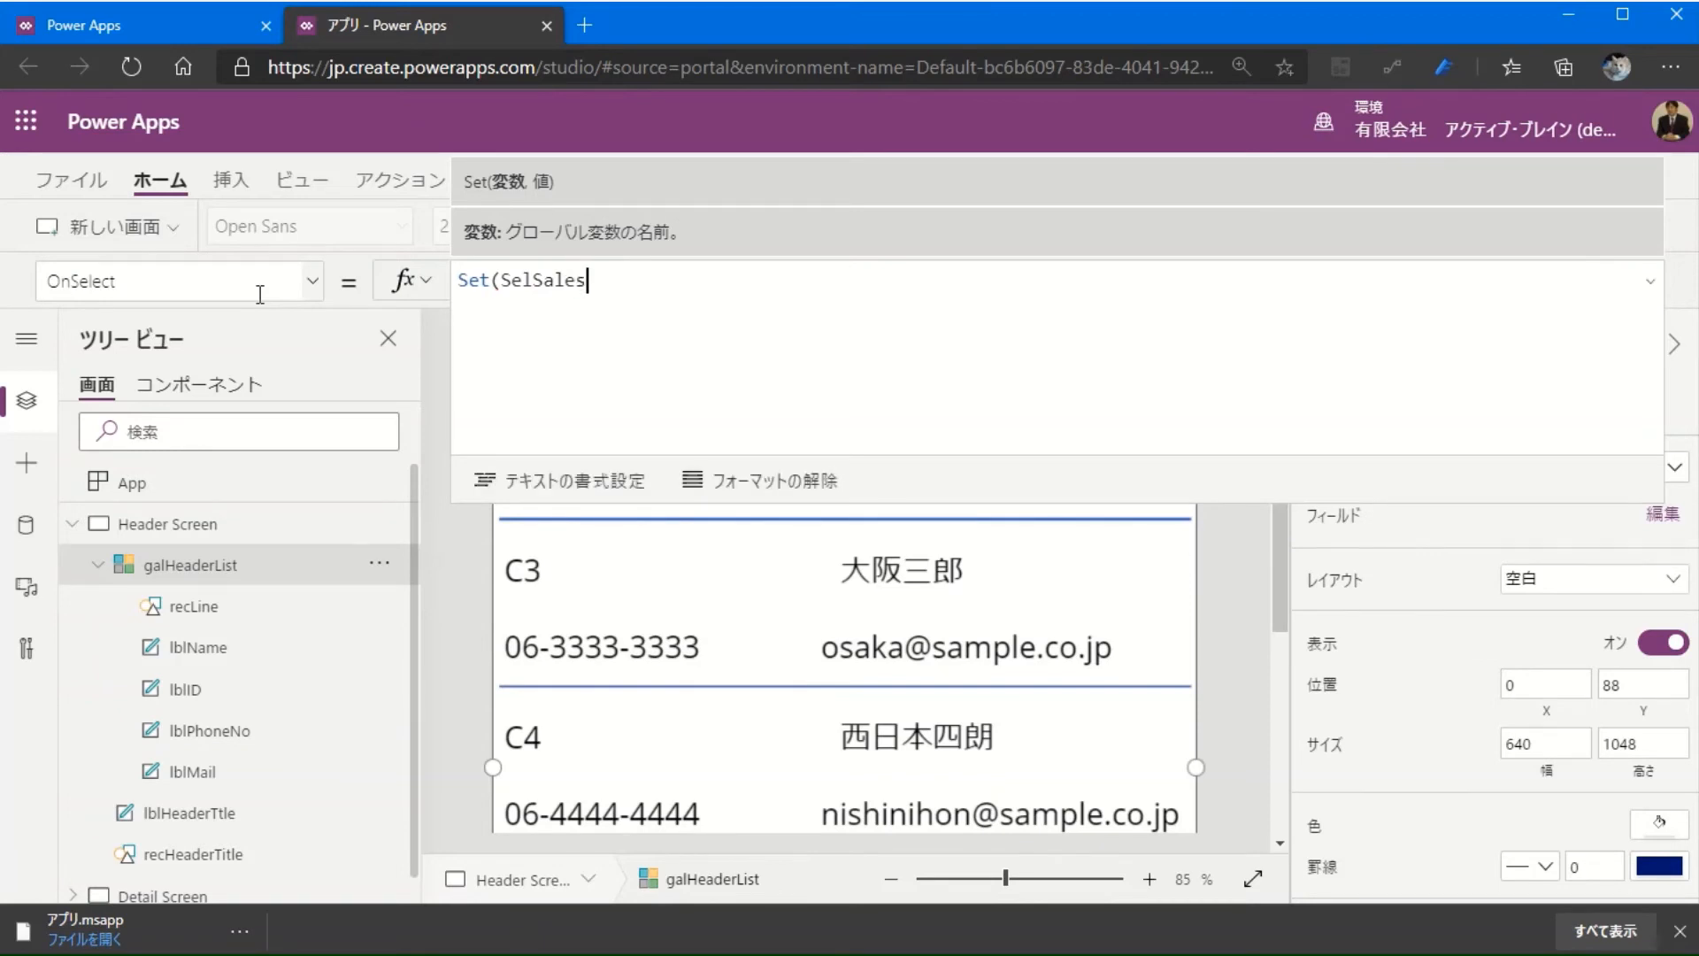
type("Mst, ")
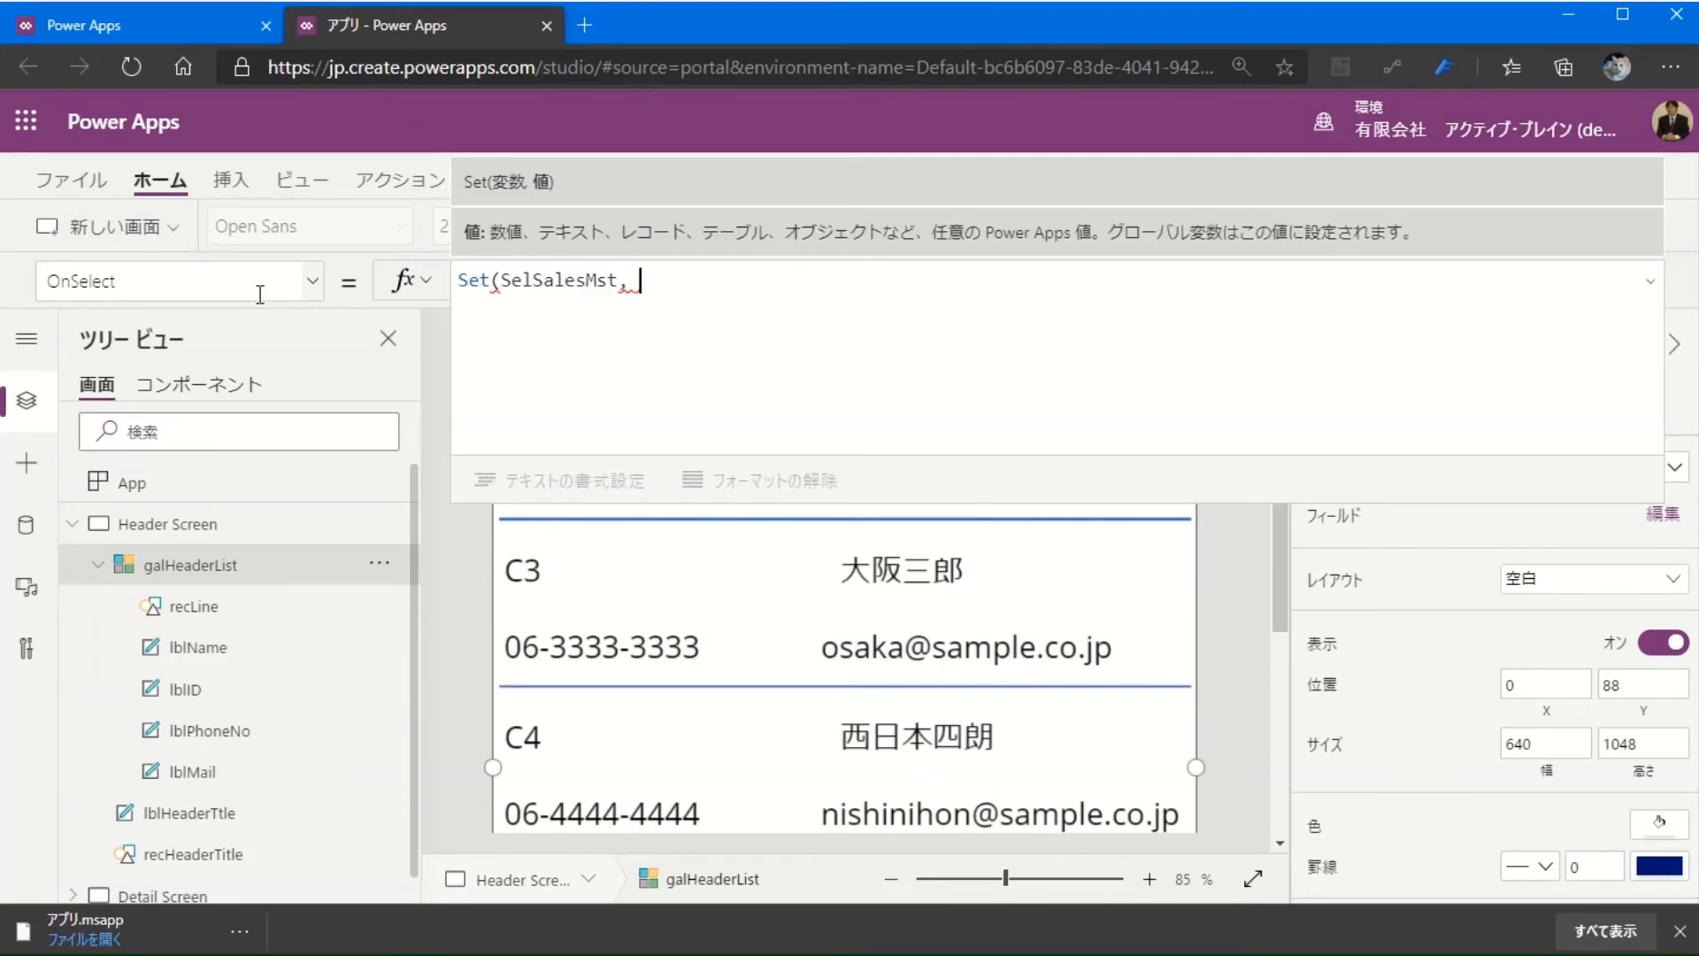
type("Thisi")
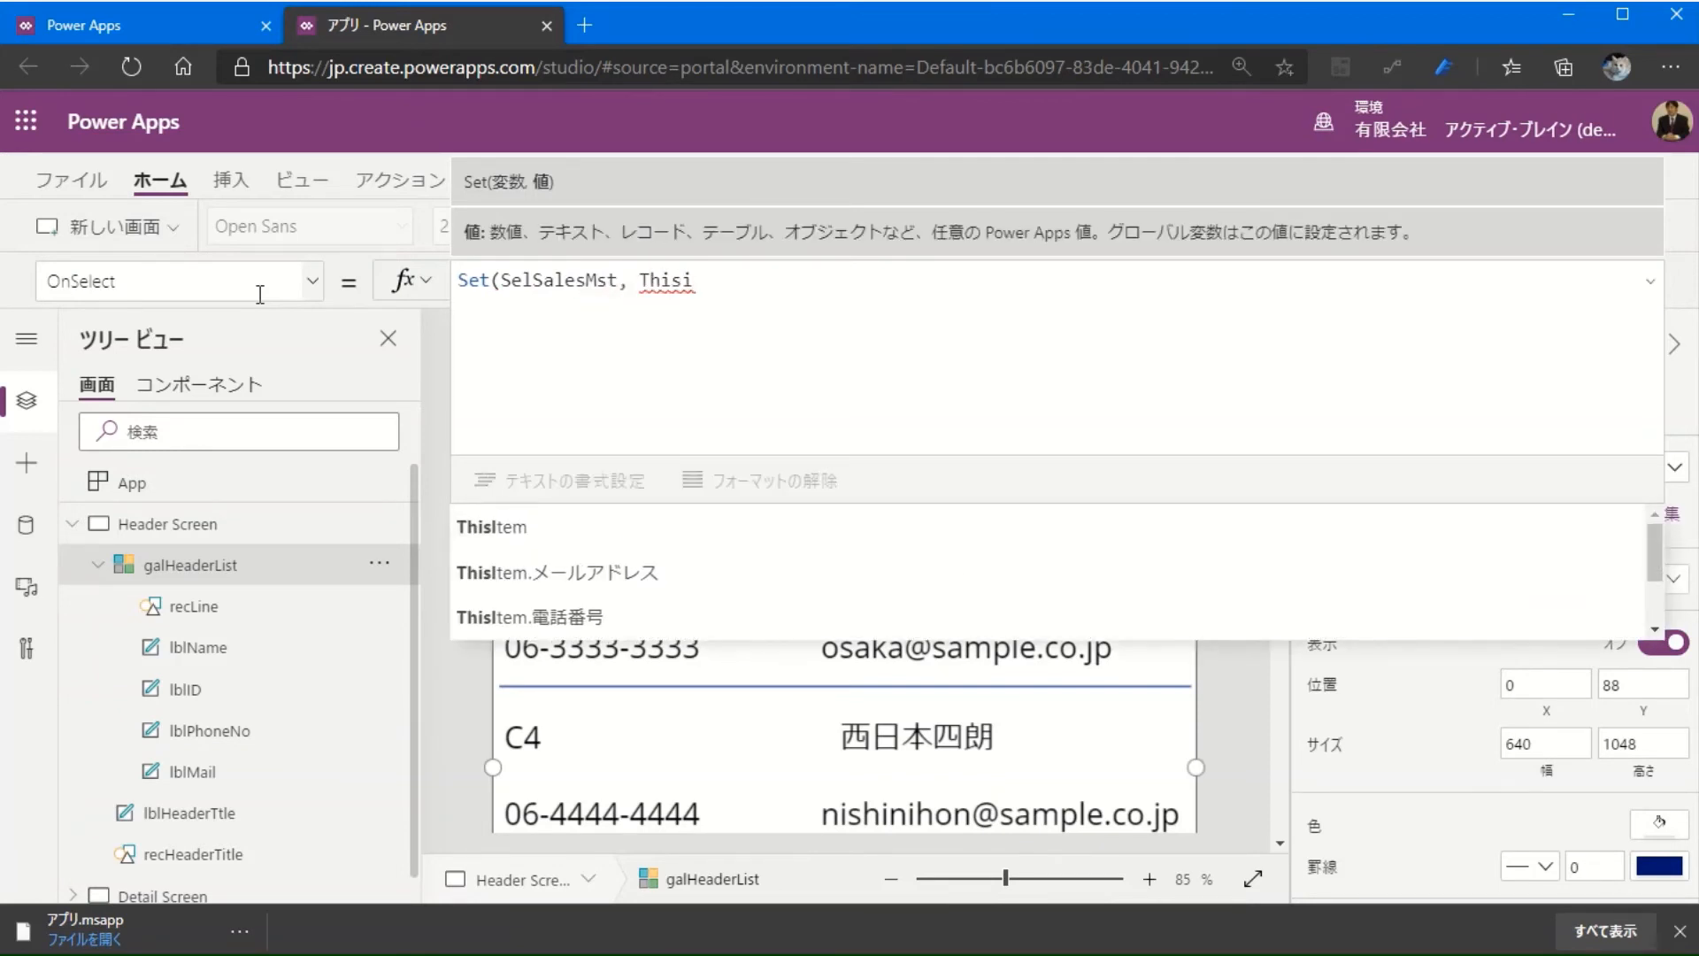
key("Tab")
type(")")
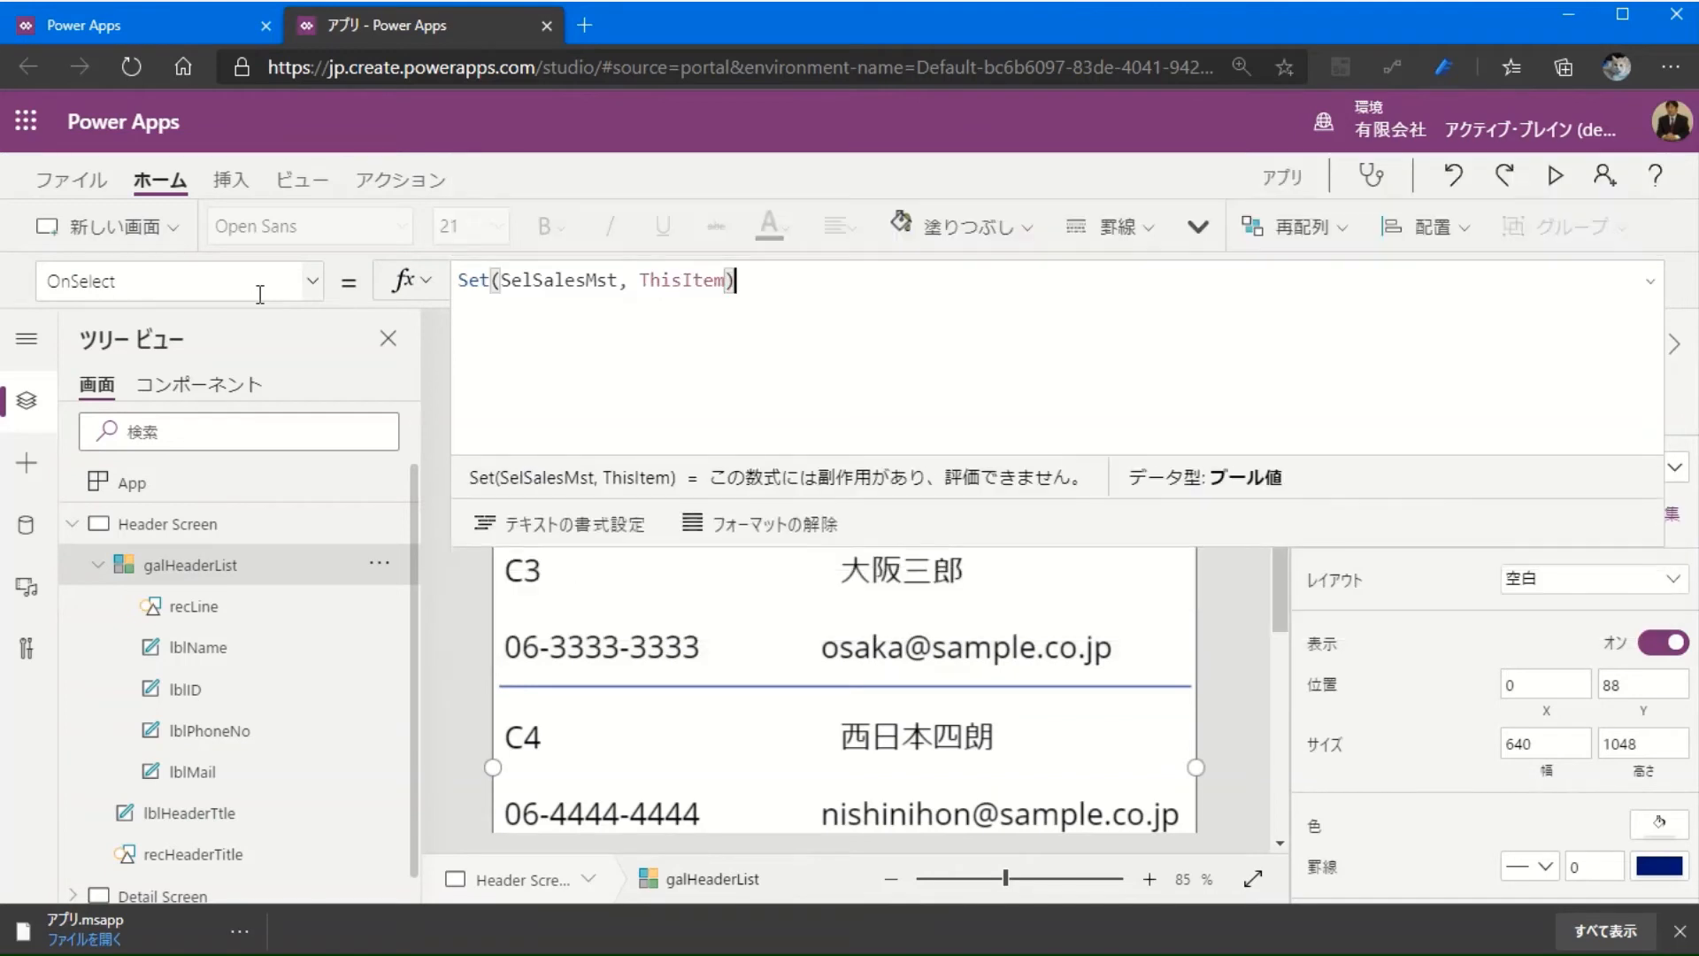
type(";")
Step: Append Navigate('Detail Screen', ScreenTransition.Fade); after a blank line in galHeaderList's OnSelect formula and collapse the formula editor
key("shift+Return")
key("shift+Return")
type("Navi")
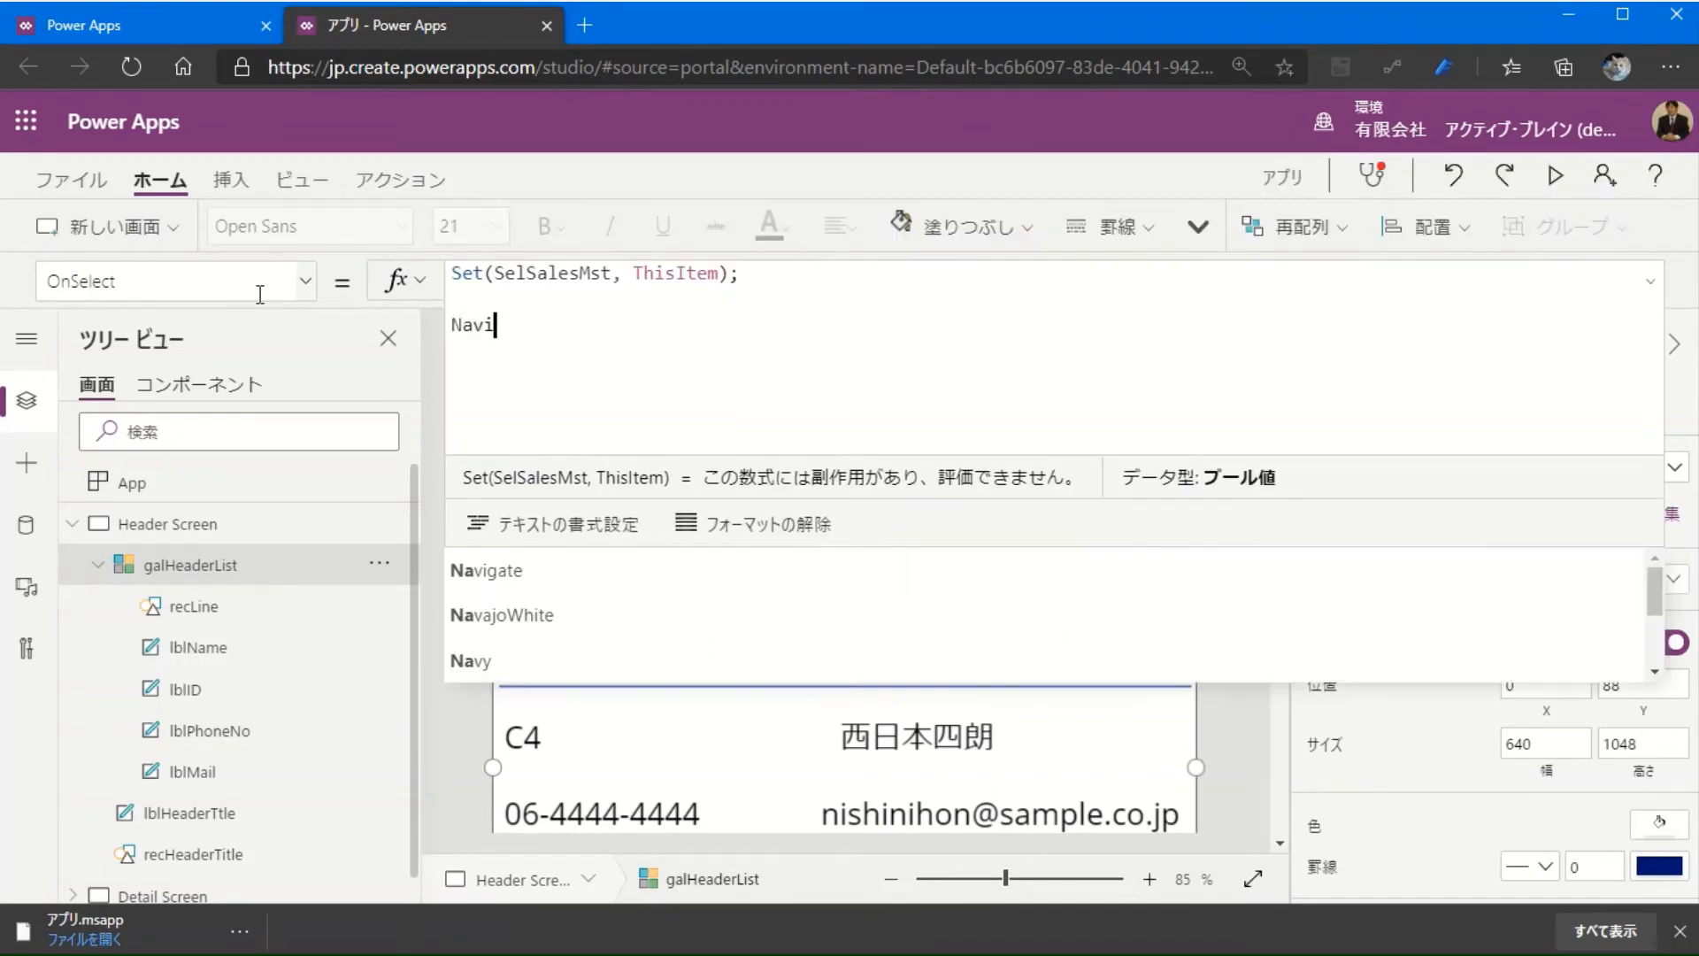
key("Tab")
type("(")
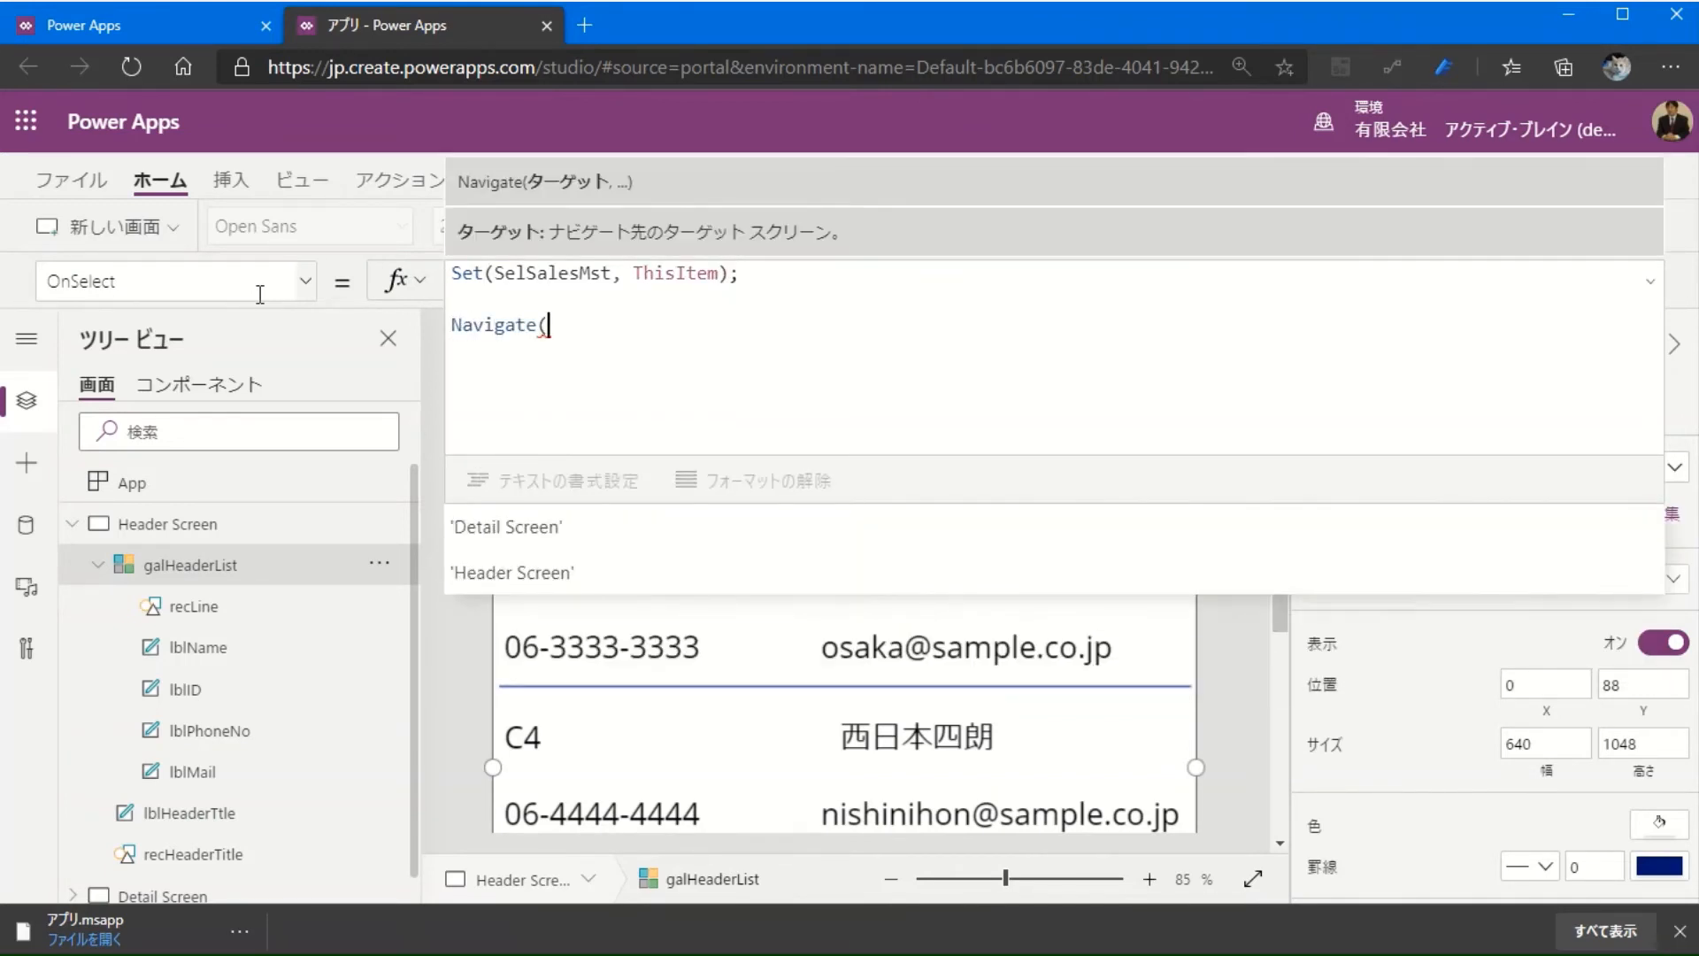
key("Tab")
type(",")
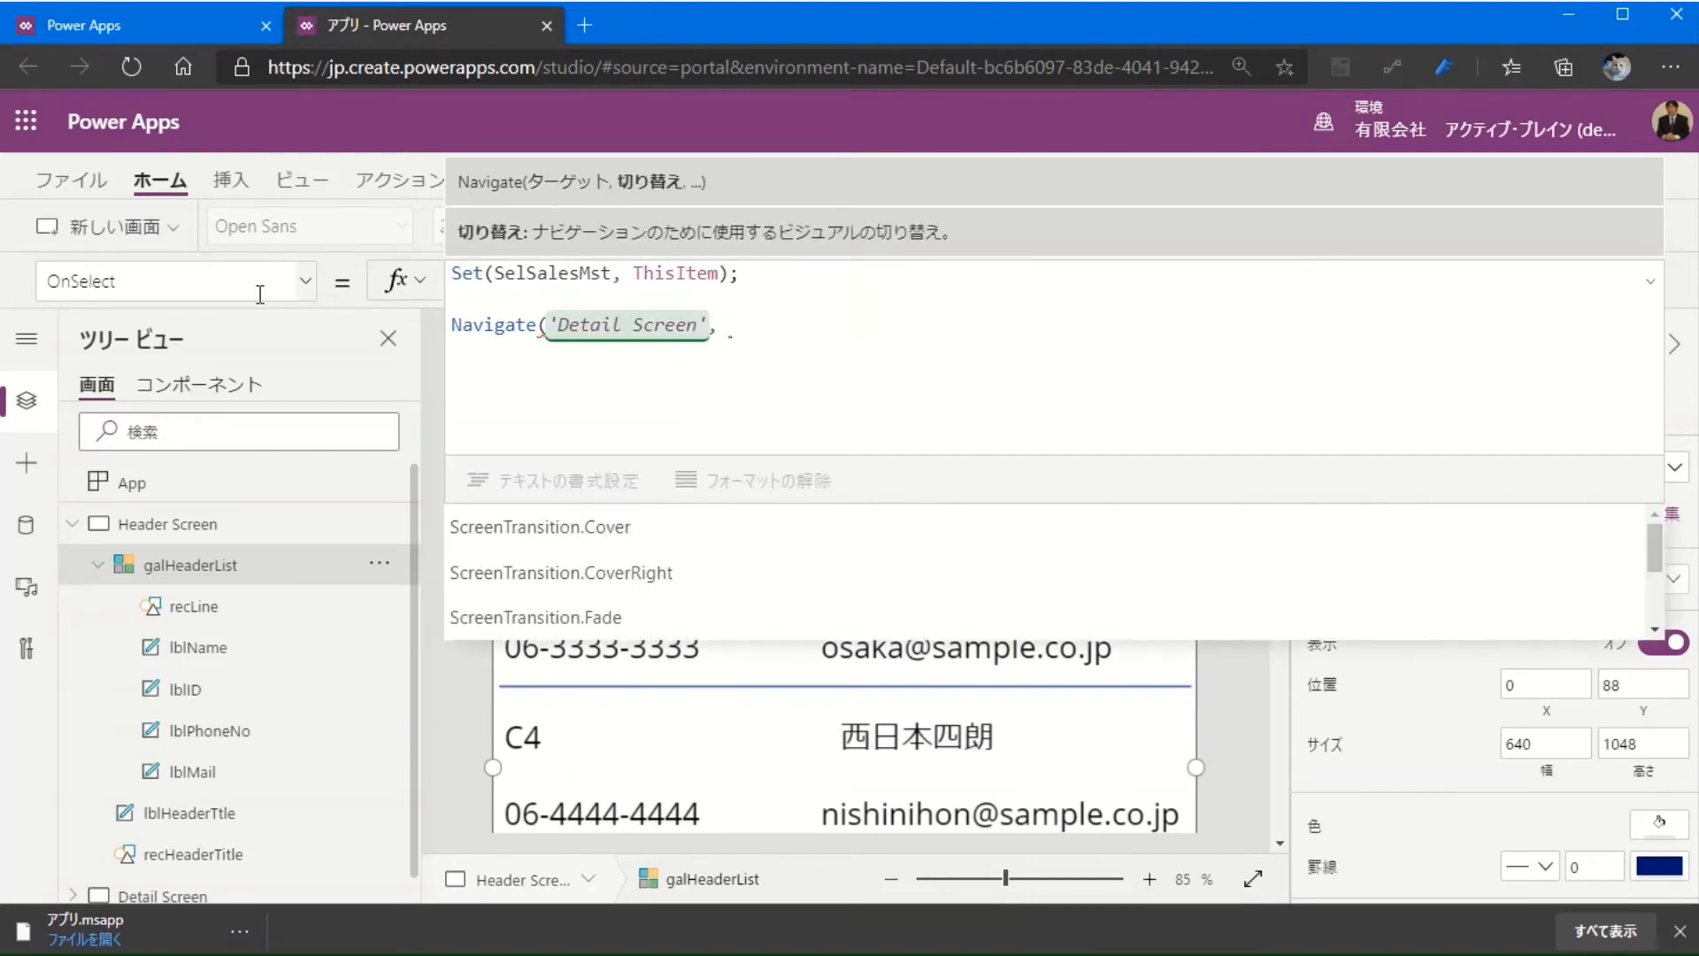
key("Down")
key("Down")
key("Down")
key("Tab")
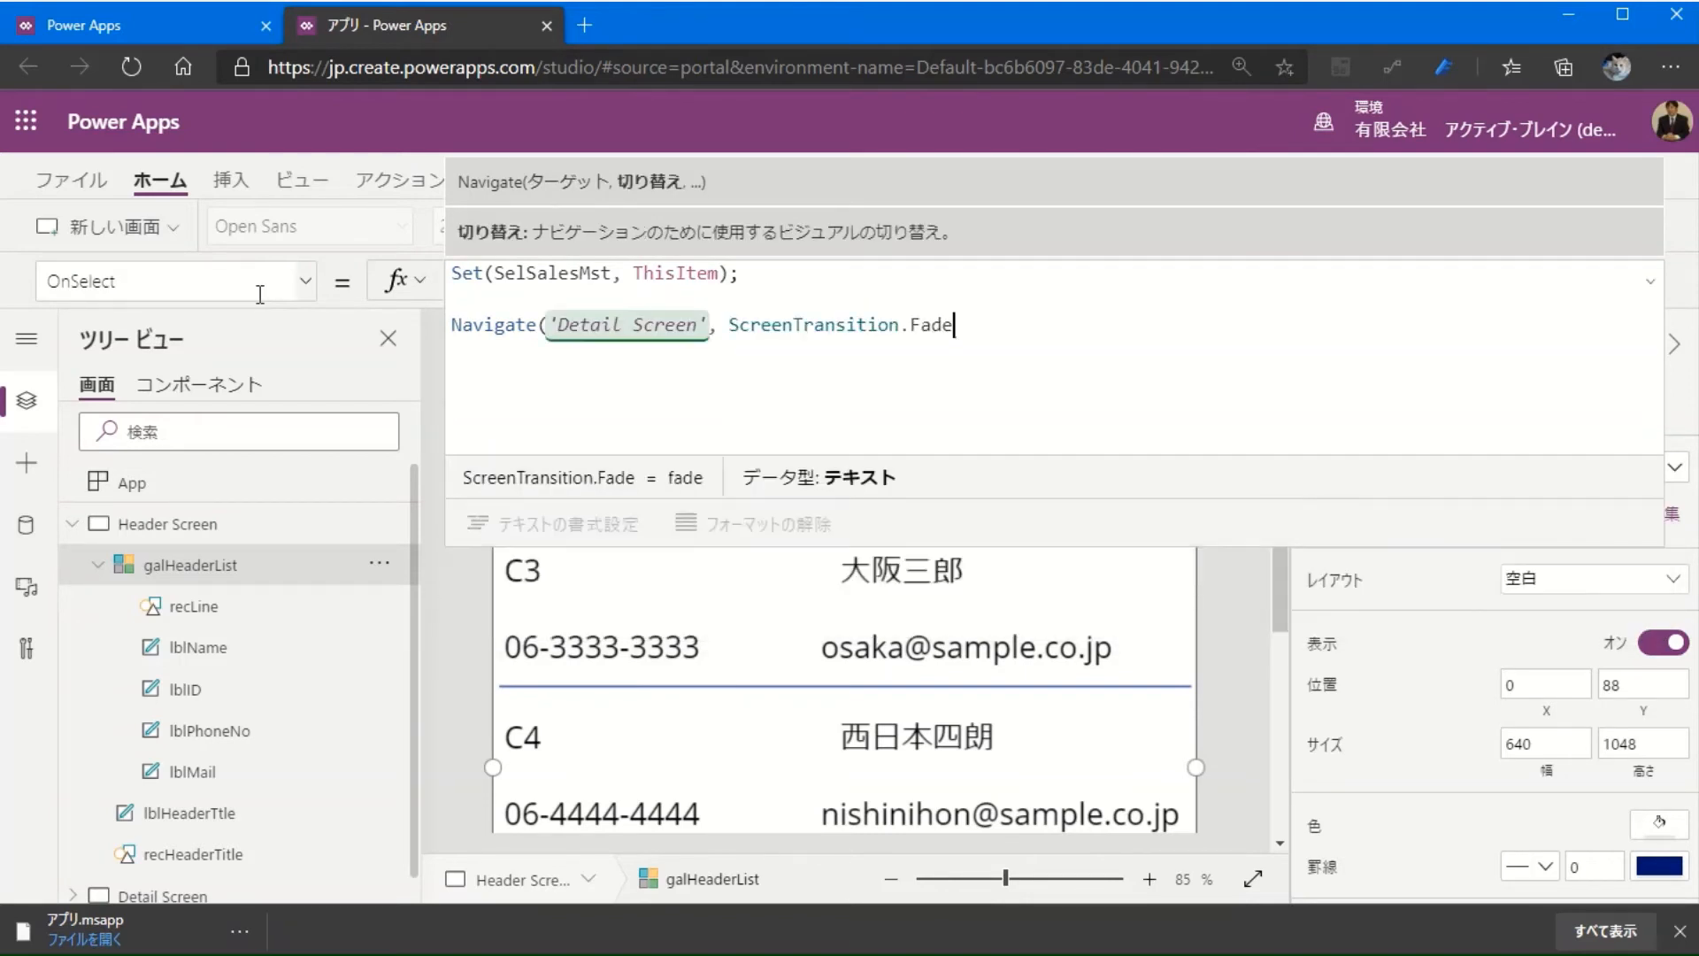
type(");")
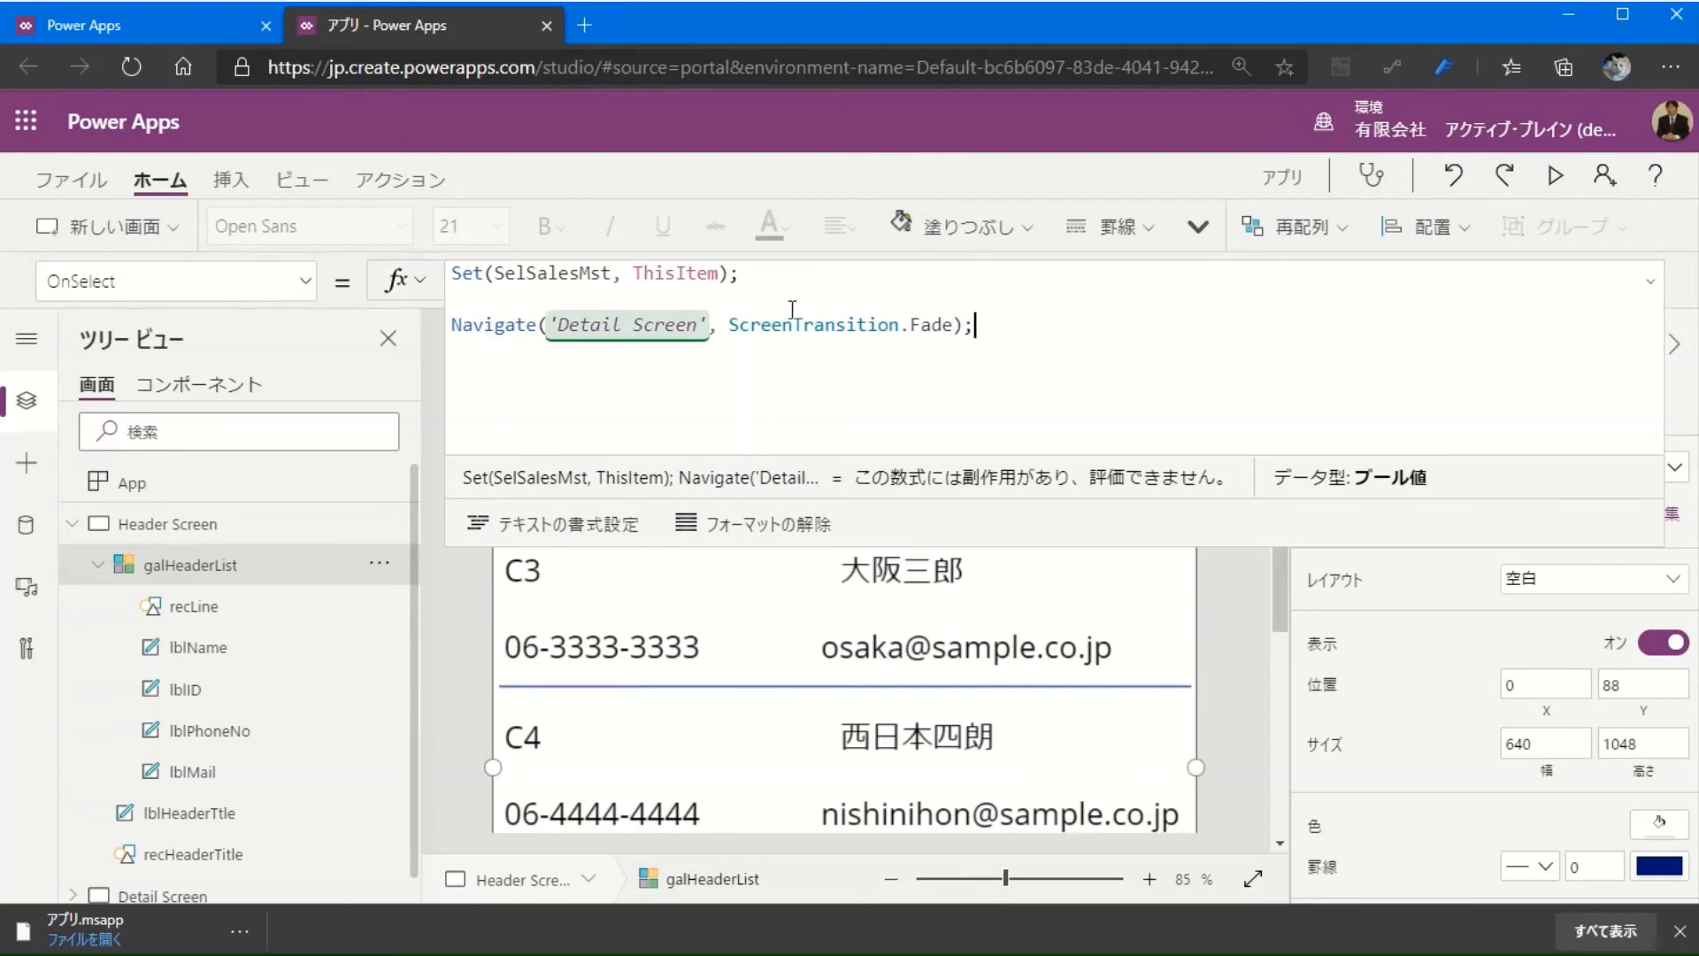
left_click(1651, 282)
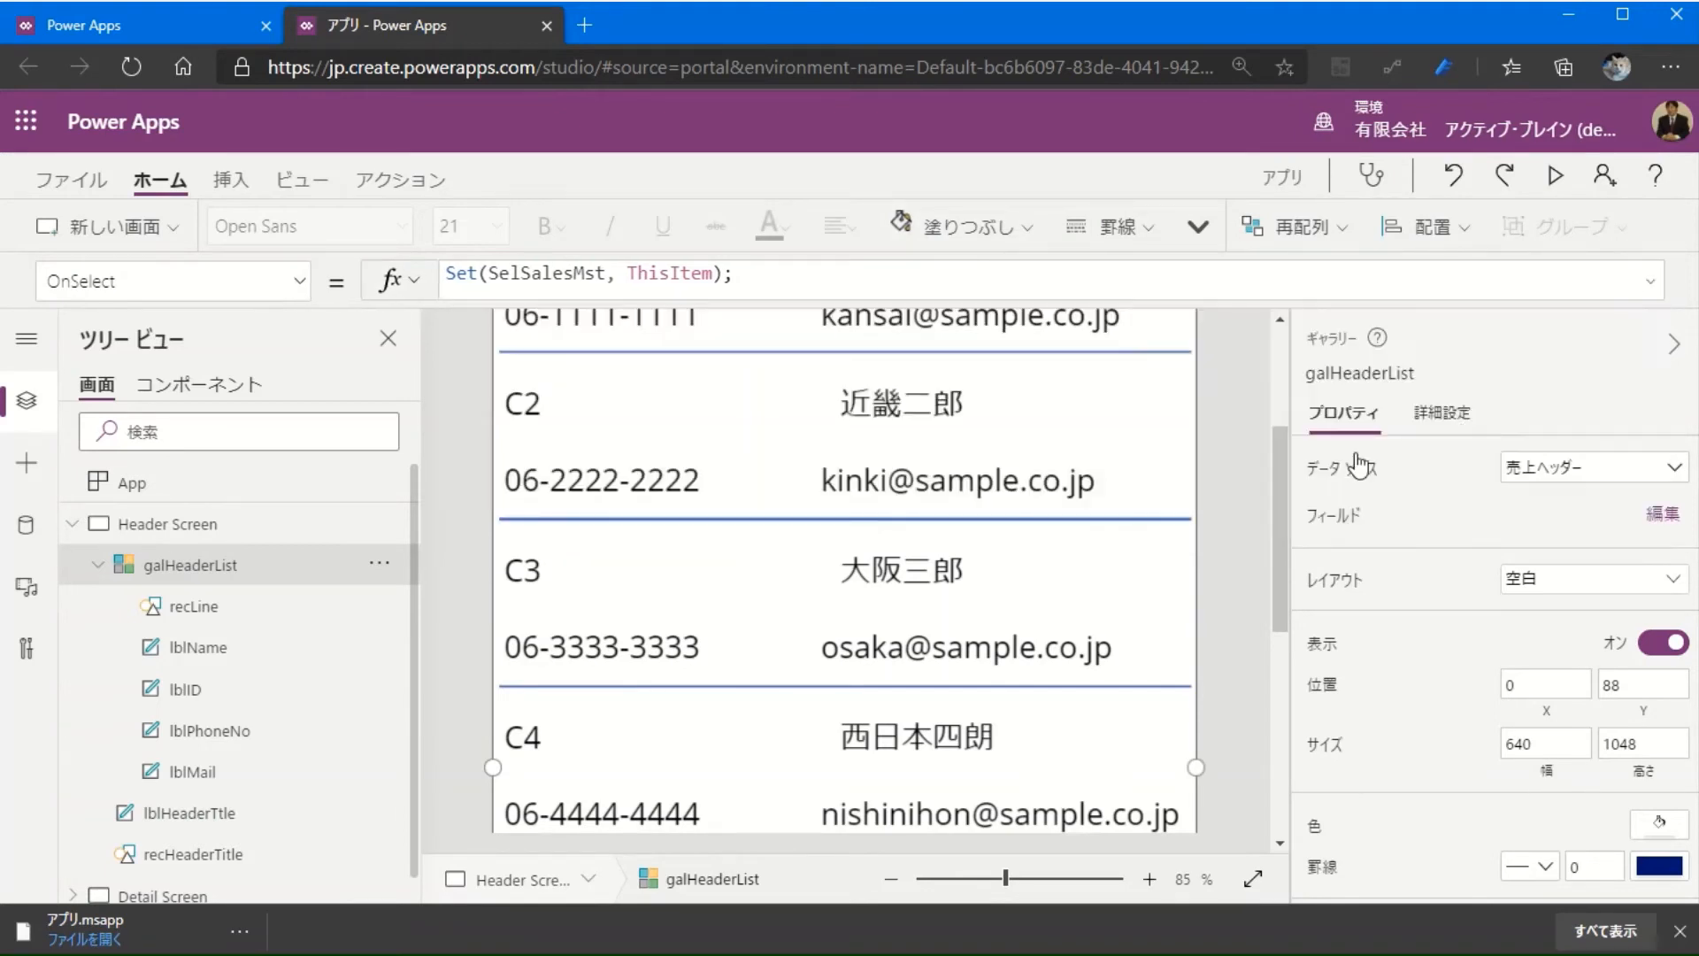
Step: Run the selection action of the C1 item in galHeaderList to go to the Detail Screen
scroll(1235, 518, "up", 3)
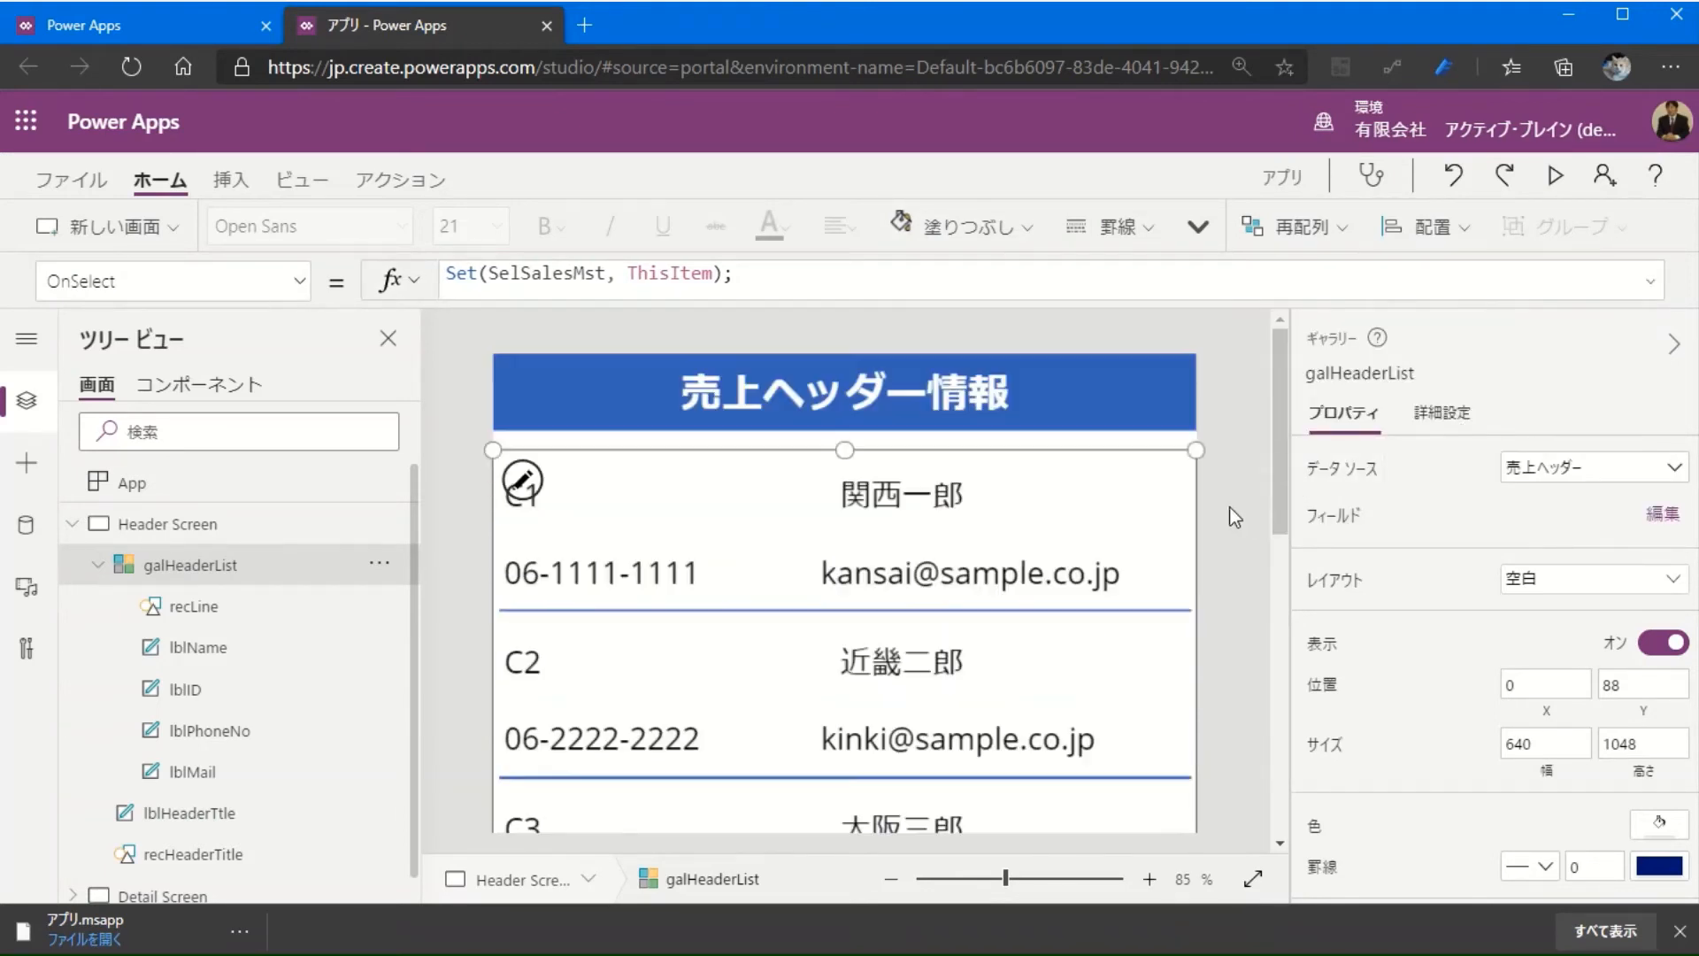
key("alt")
left_click(1142, 515, "alt")
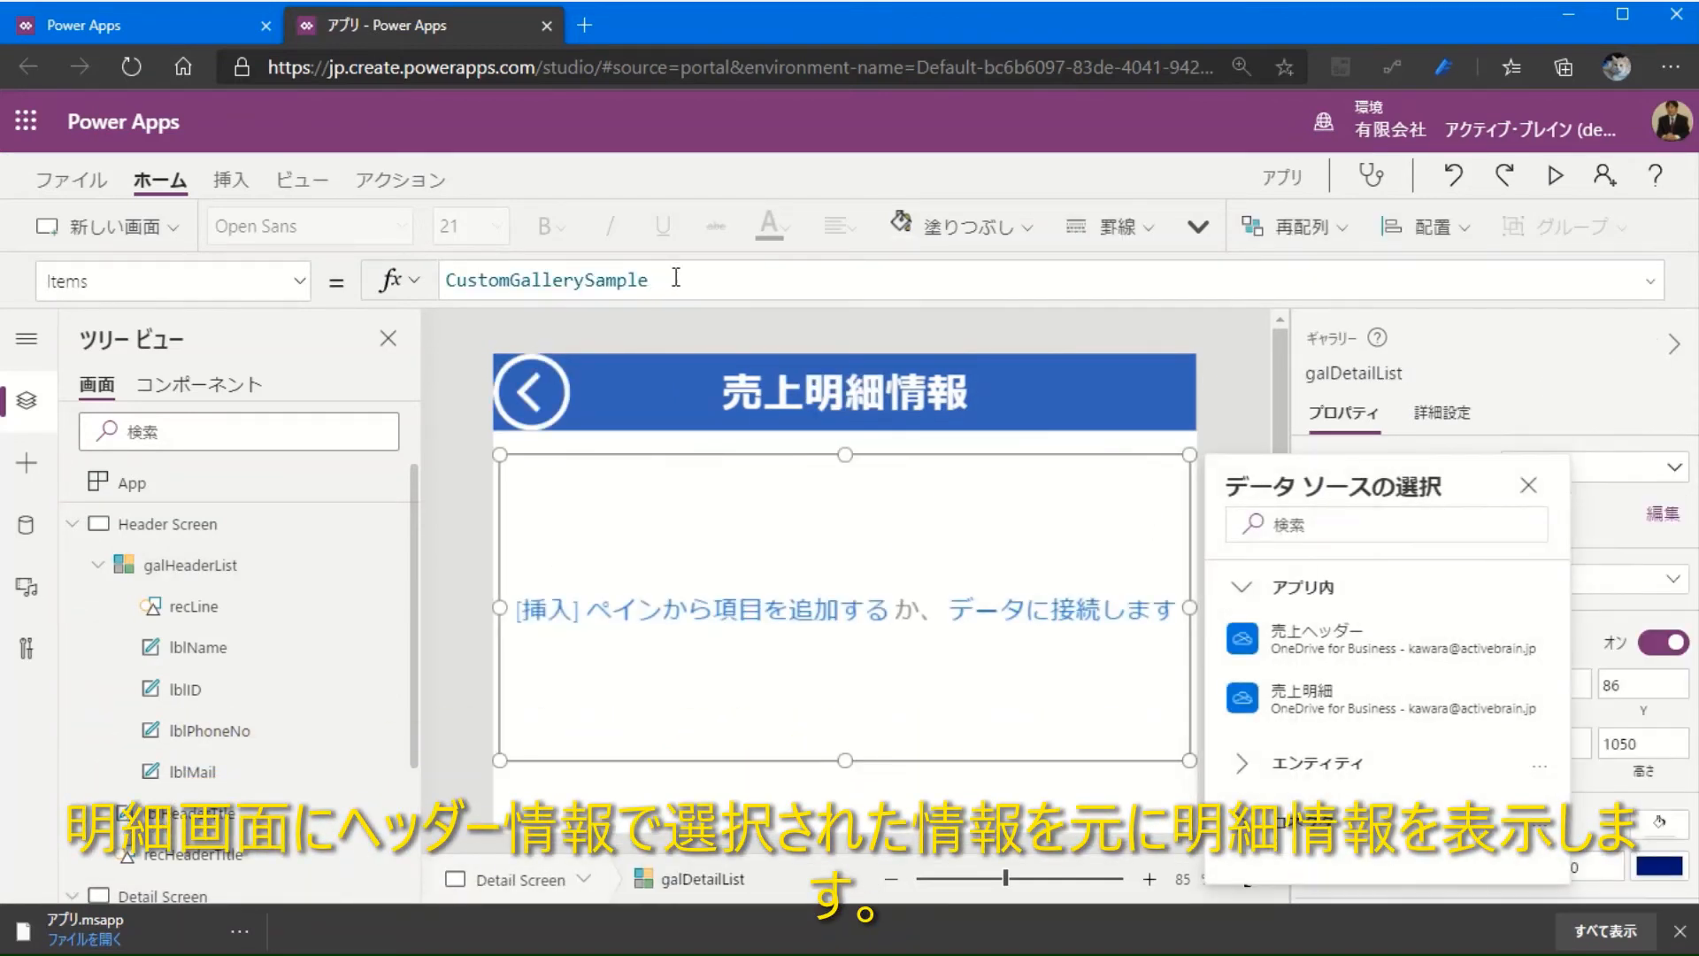
Step: Replace the Items formula of galDetailList with the beginning of a Search function that uses 売上明細 as its source
double_click(675, 278)
key("BackSpace")
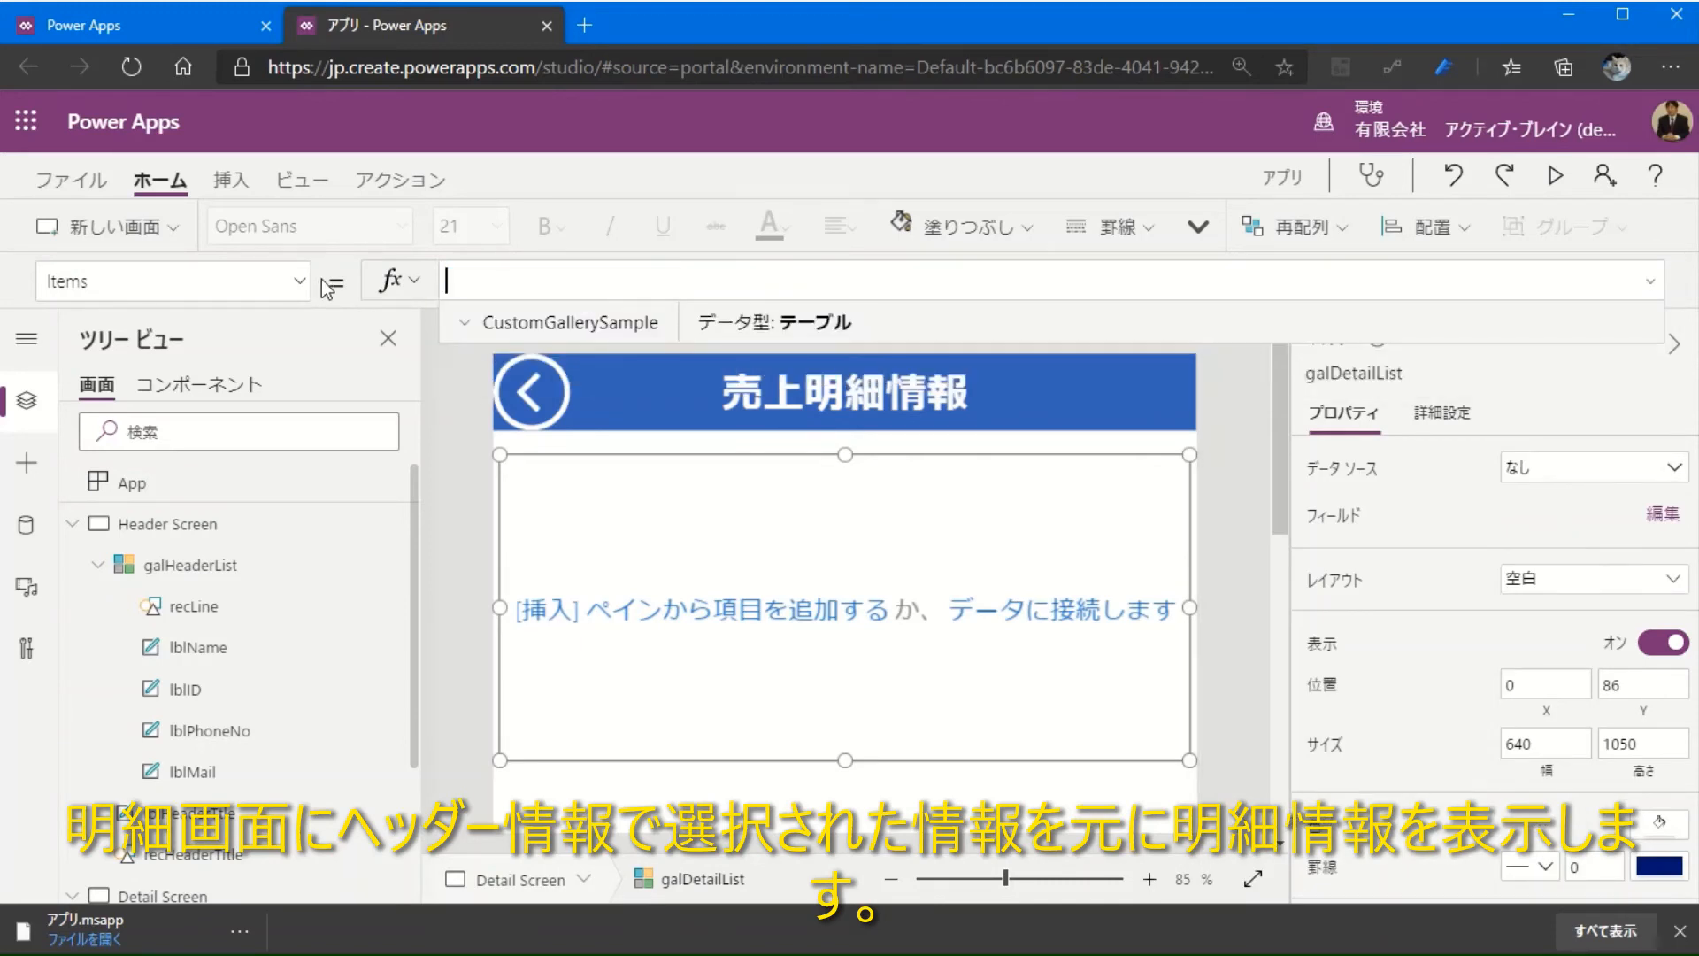
type("Search(")
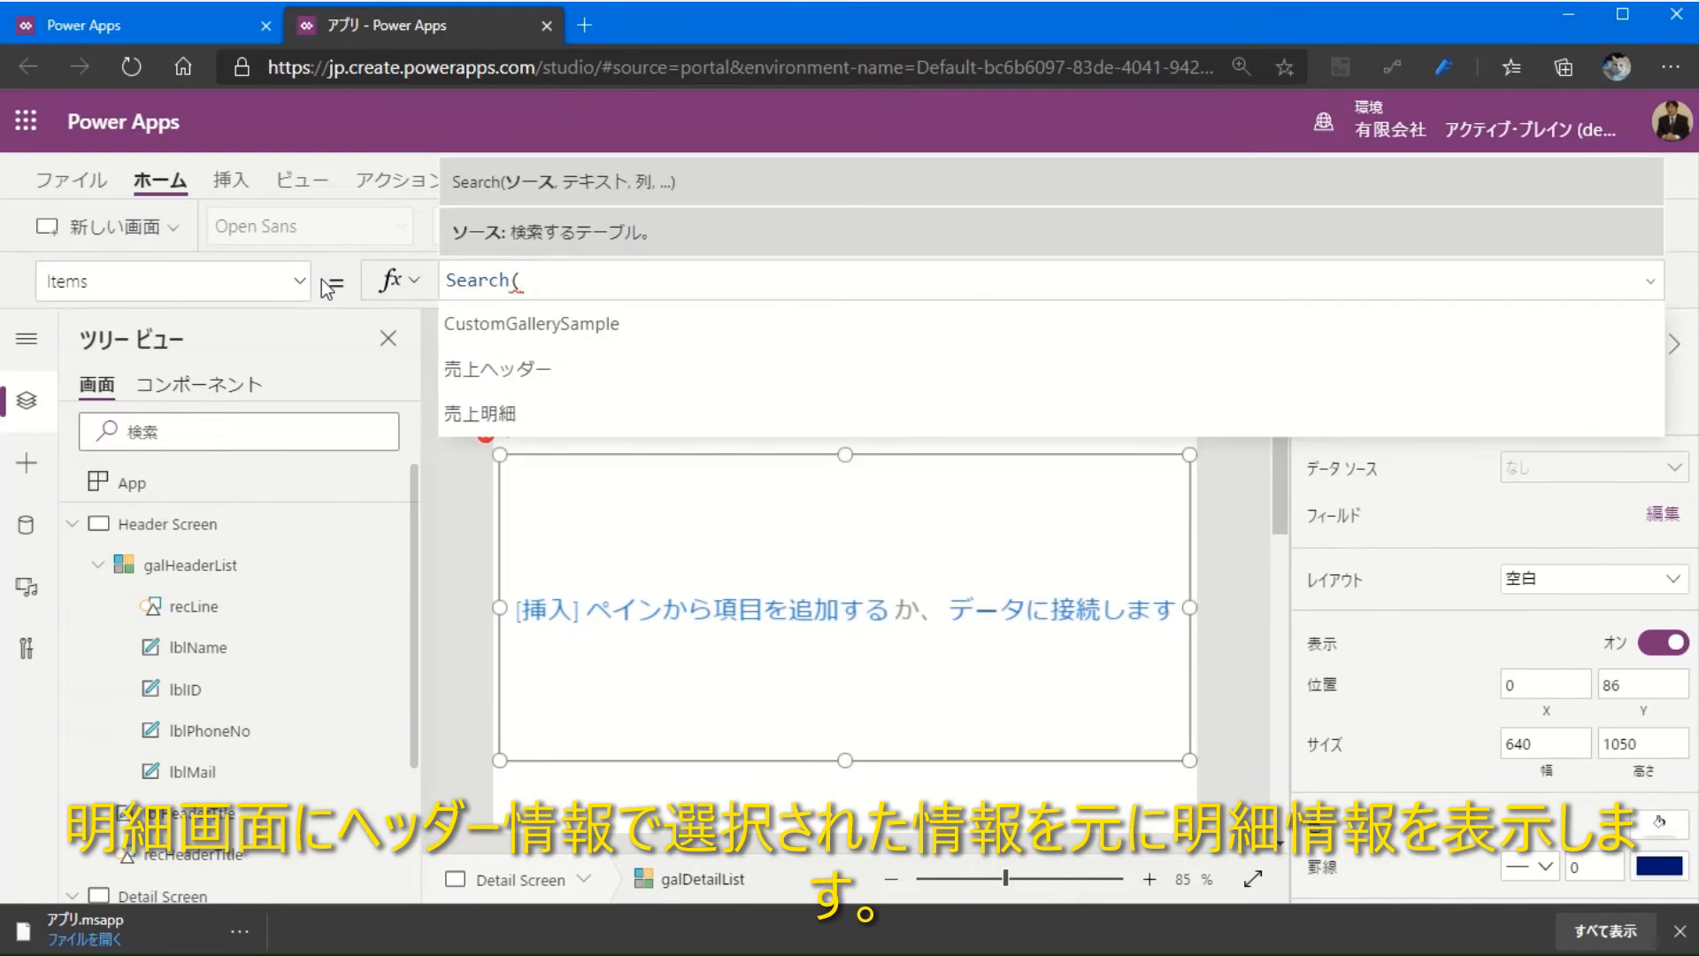
key("Down")
key("Down")
key("Tab")
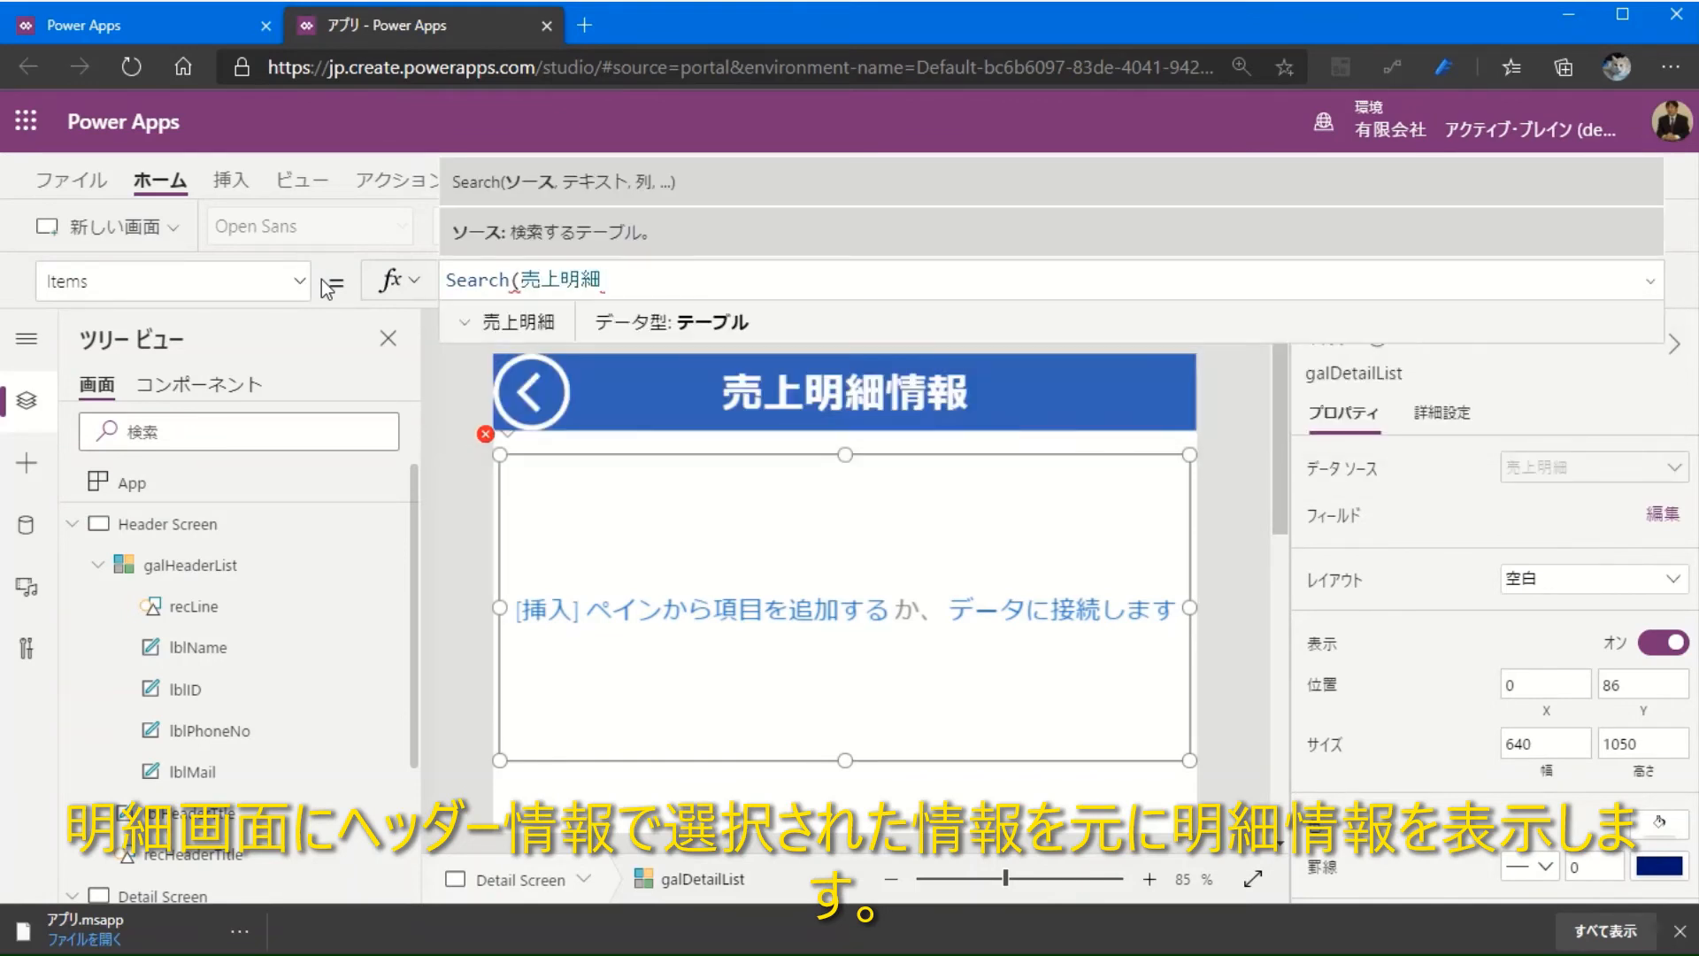
Step: Add SelSalesMst.顧客ID as the search text argument of galDetailList's Search formula
type(",se")
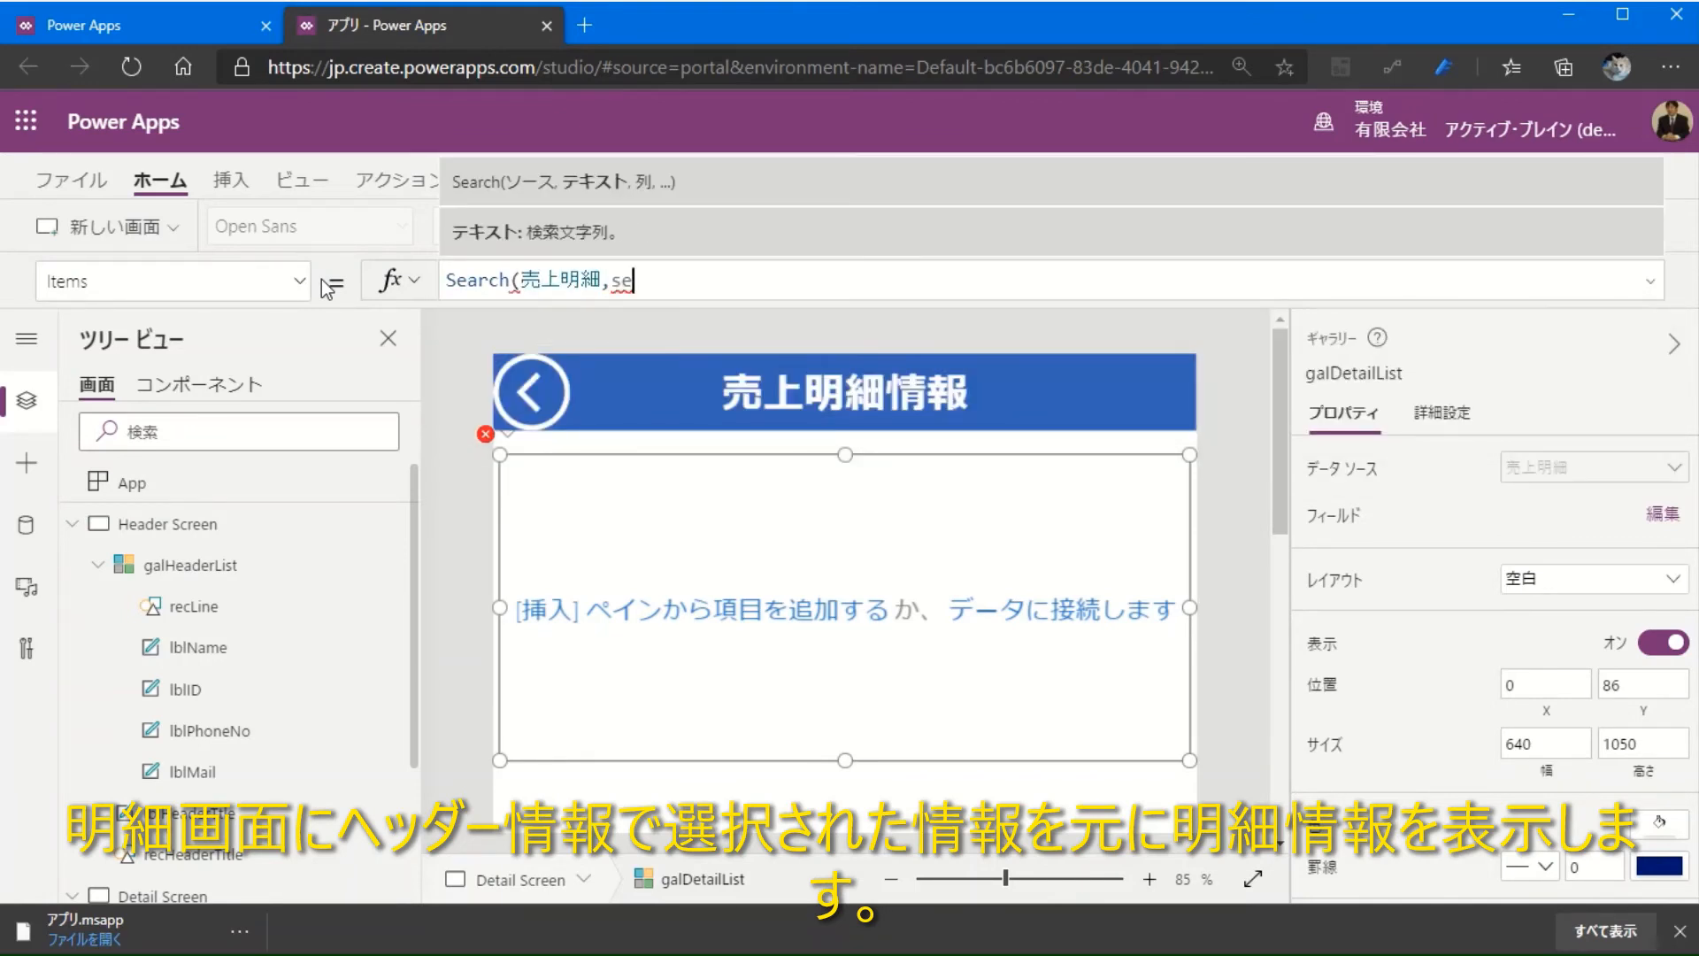
type("l")
key("Down")
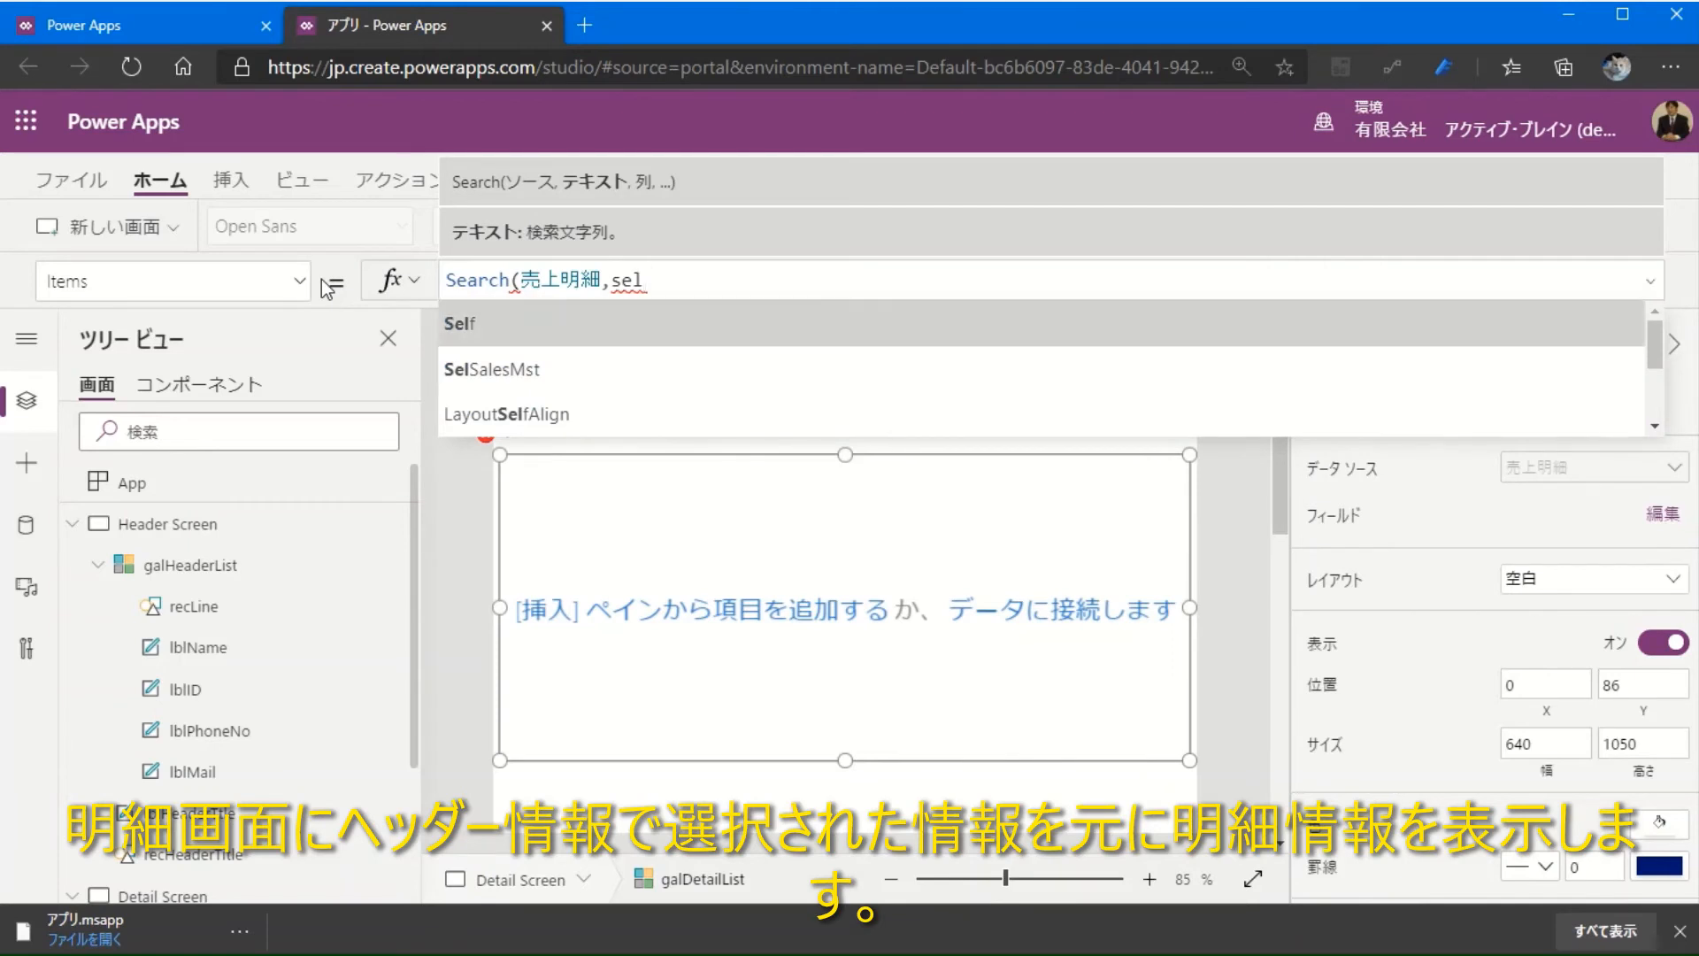
key("Down")
key("Tab")
type(".")
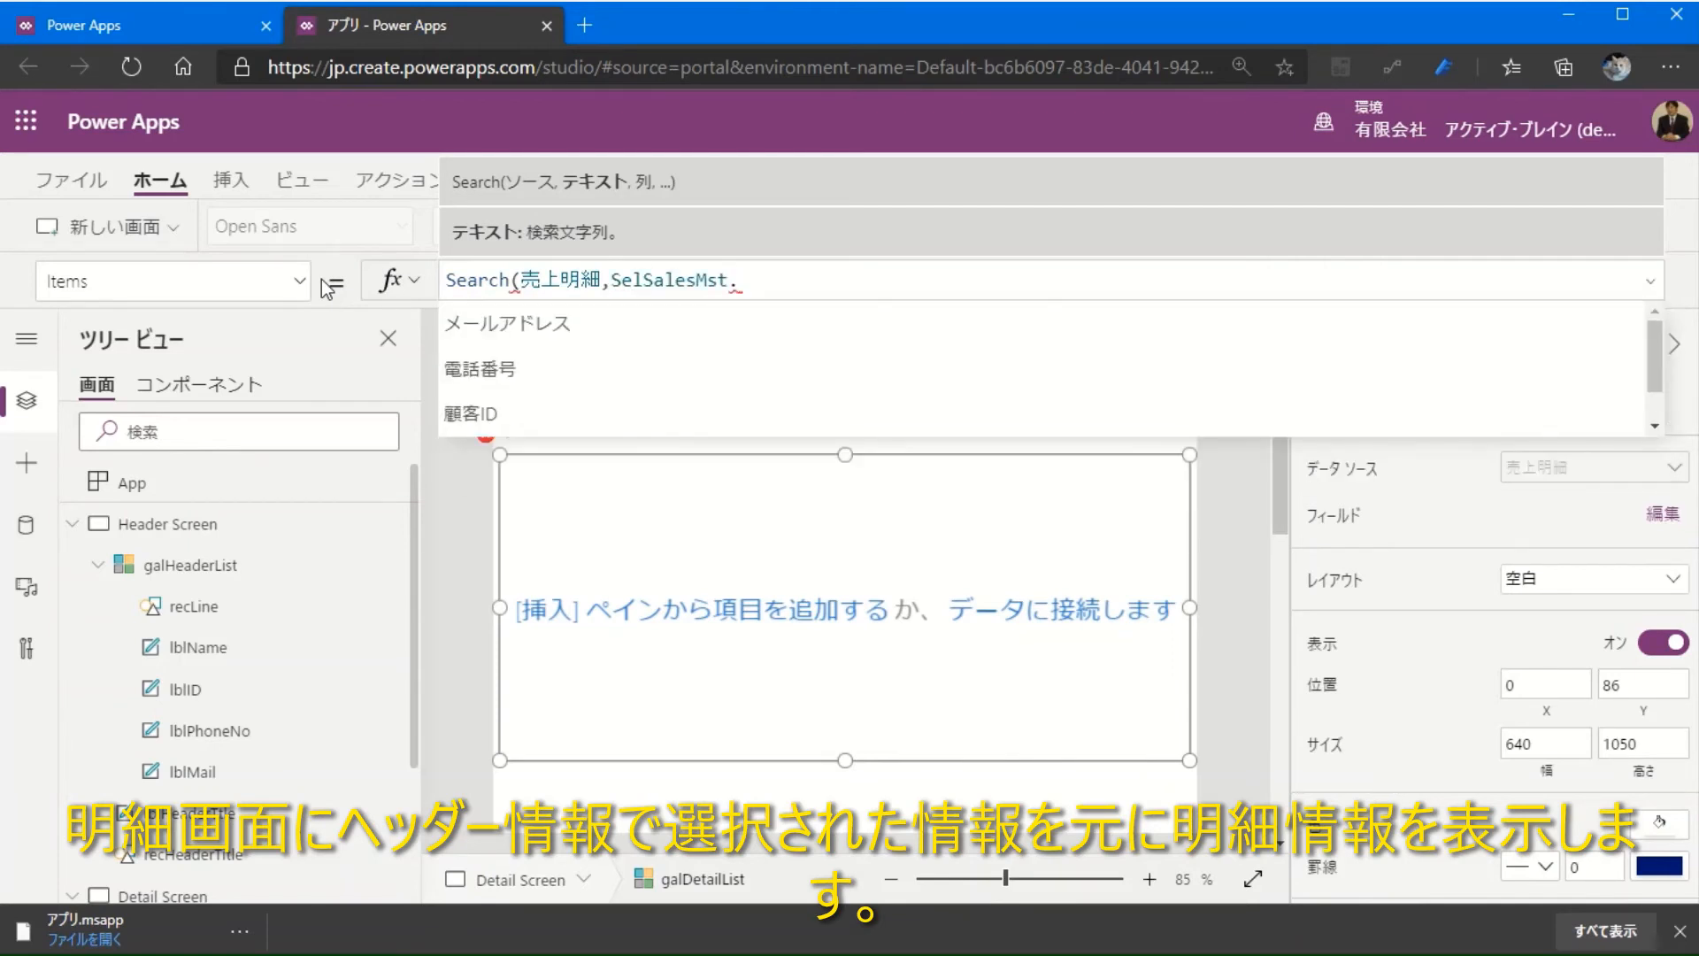
key("Down")
key("Down")
key("Tab")
Step: Add "顧客ID" as the column to search and close the Search formula's parenthesis
type(", \"")
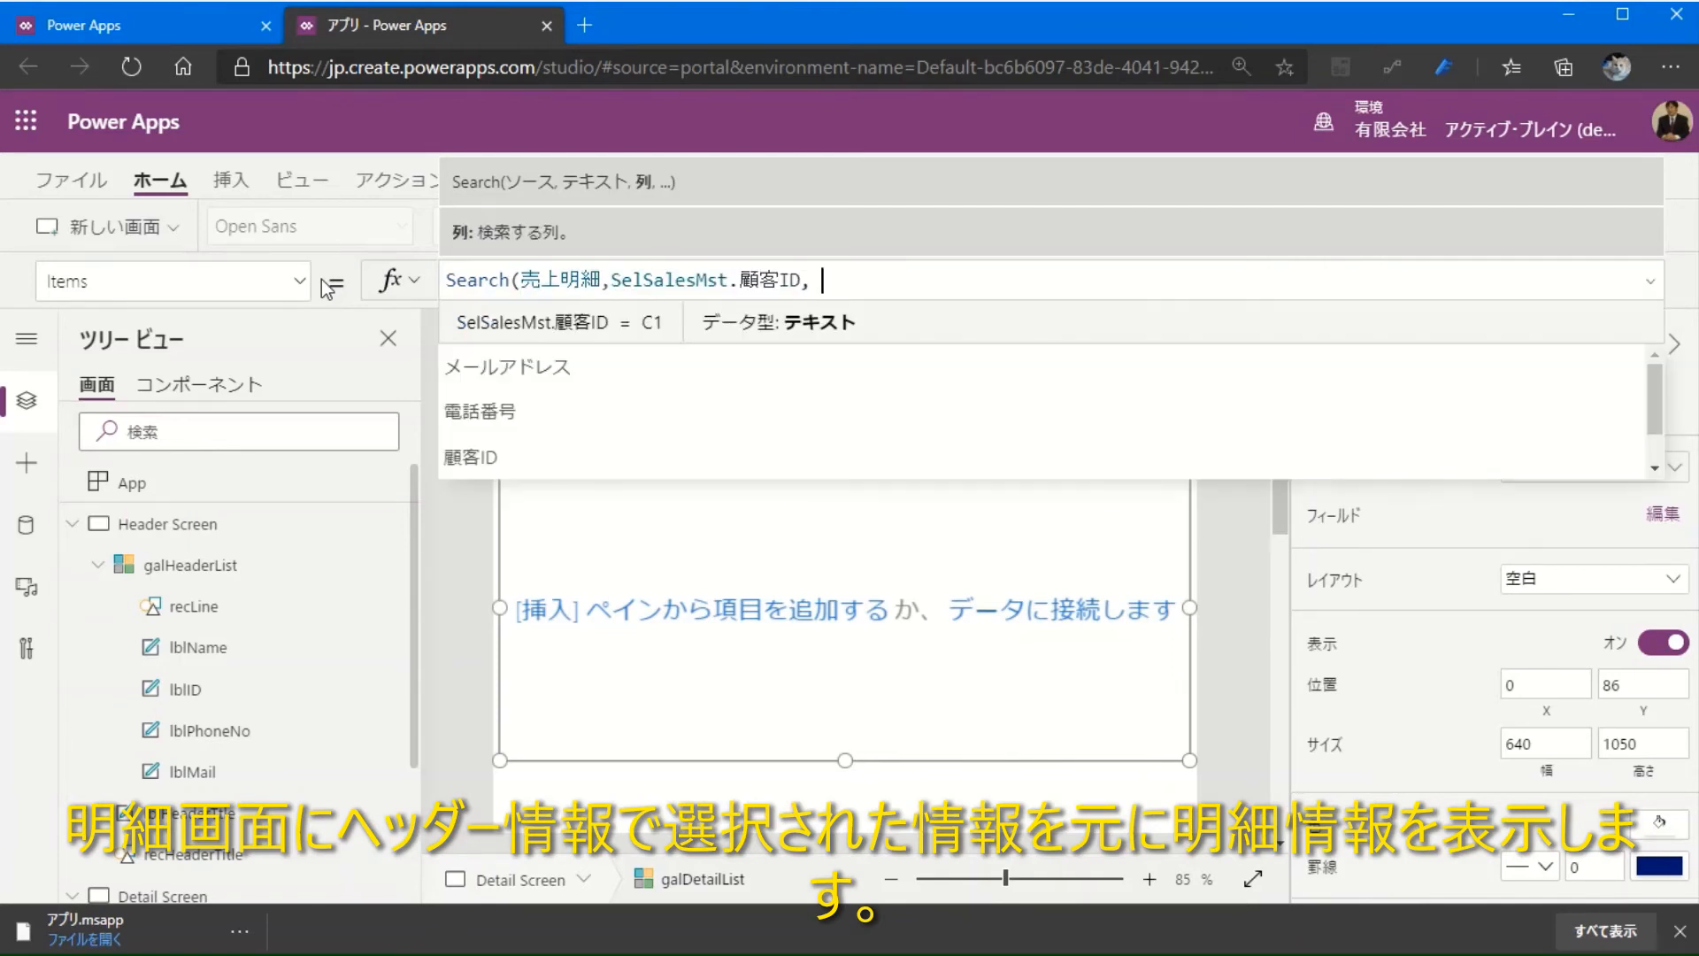
key("Down")
key("Down")
key("Down")
key("Down")
key("Down")
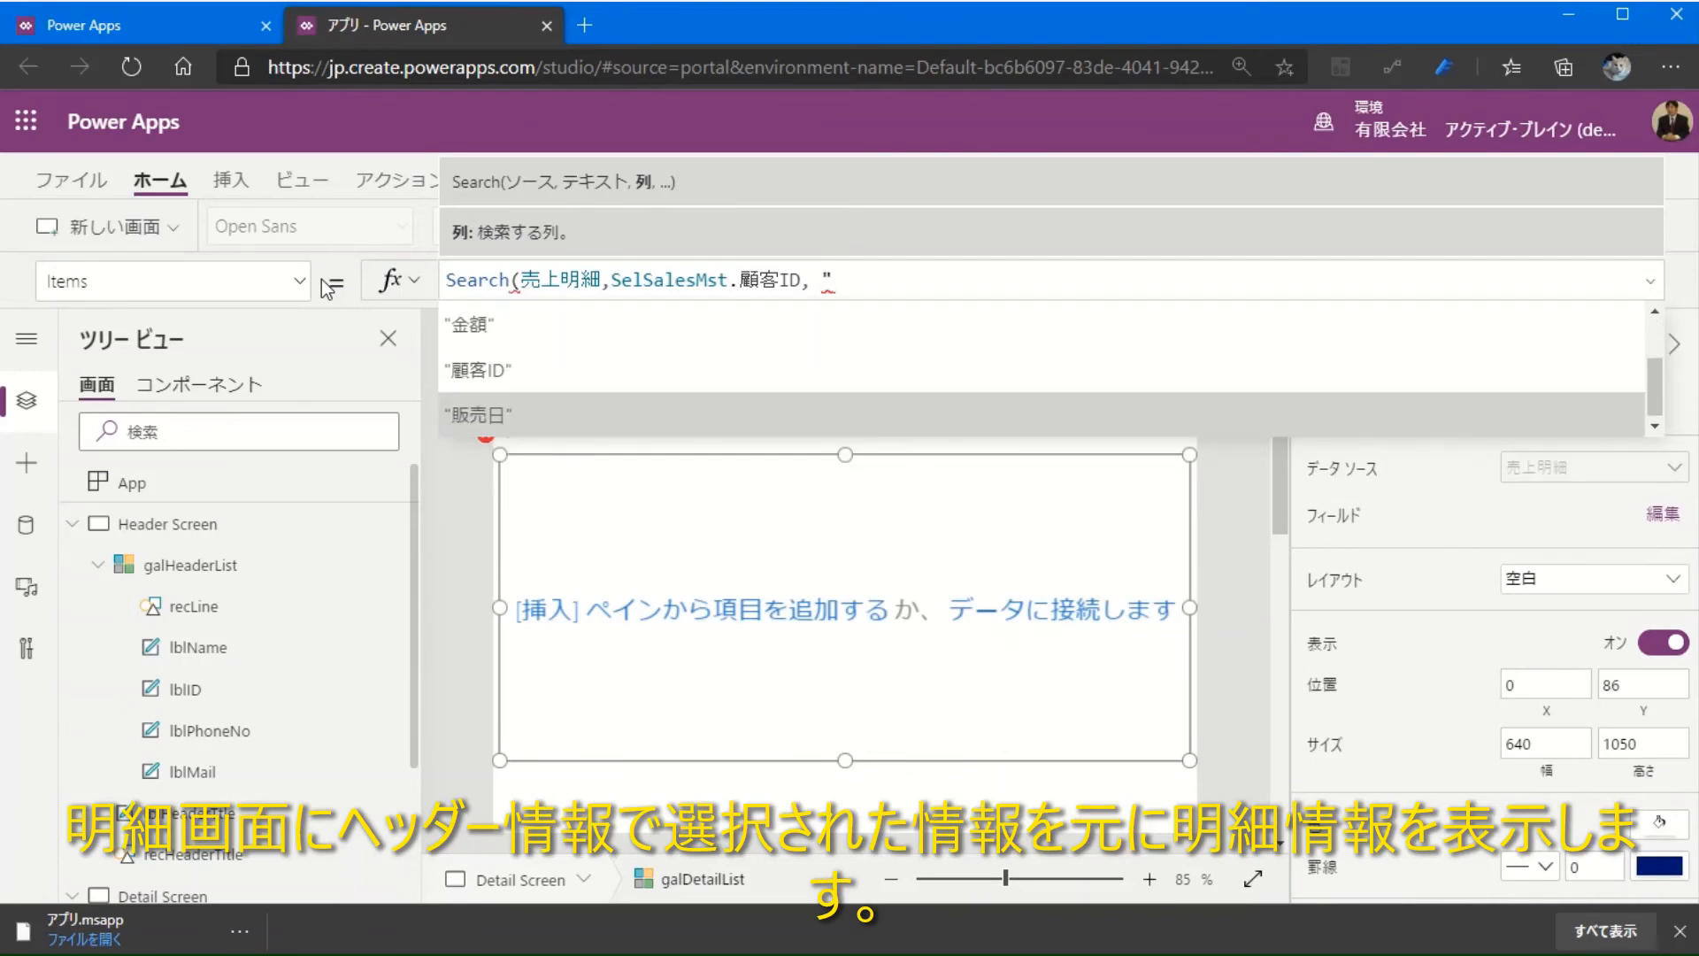
key("Up")
key("Tab")
type(")")
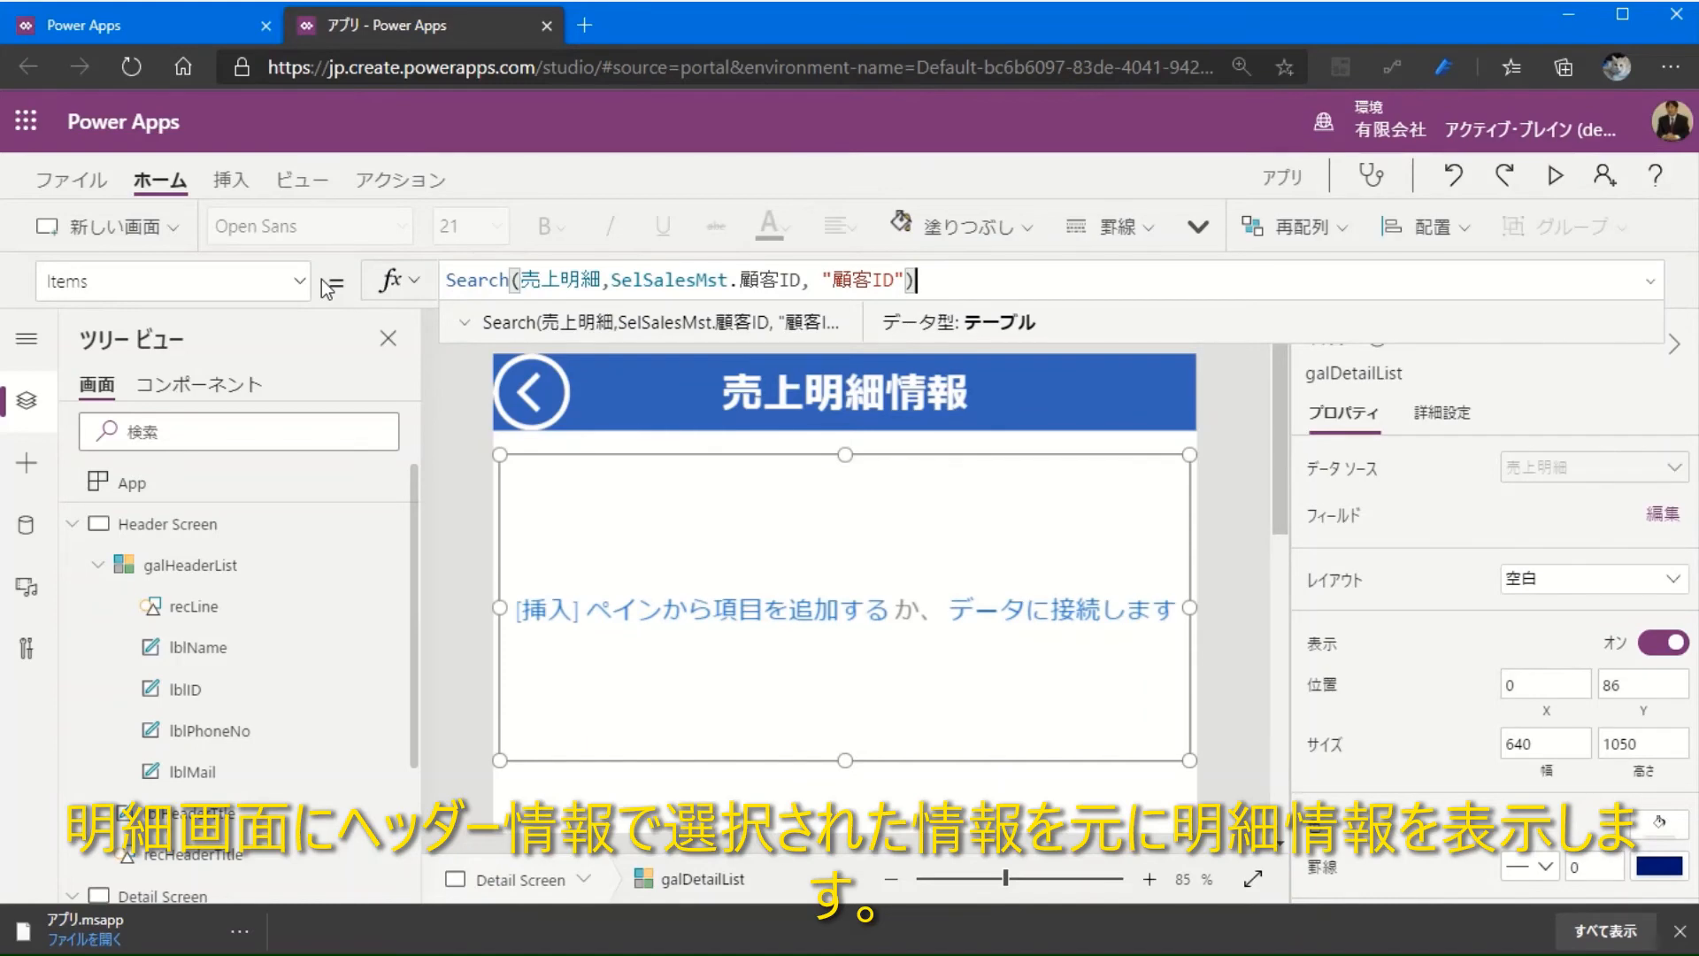
Step: Insert a 明細ID text label into galDetailList, place it in the item's upper-left corner and narrow it
left_click(766, 611)
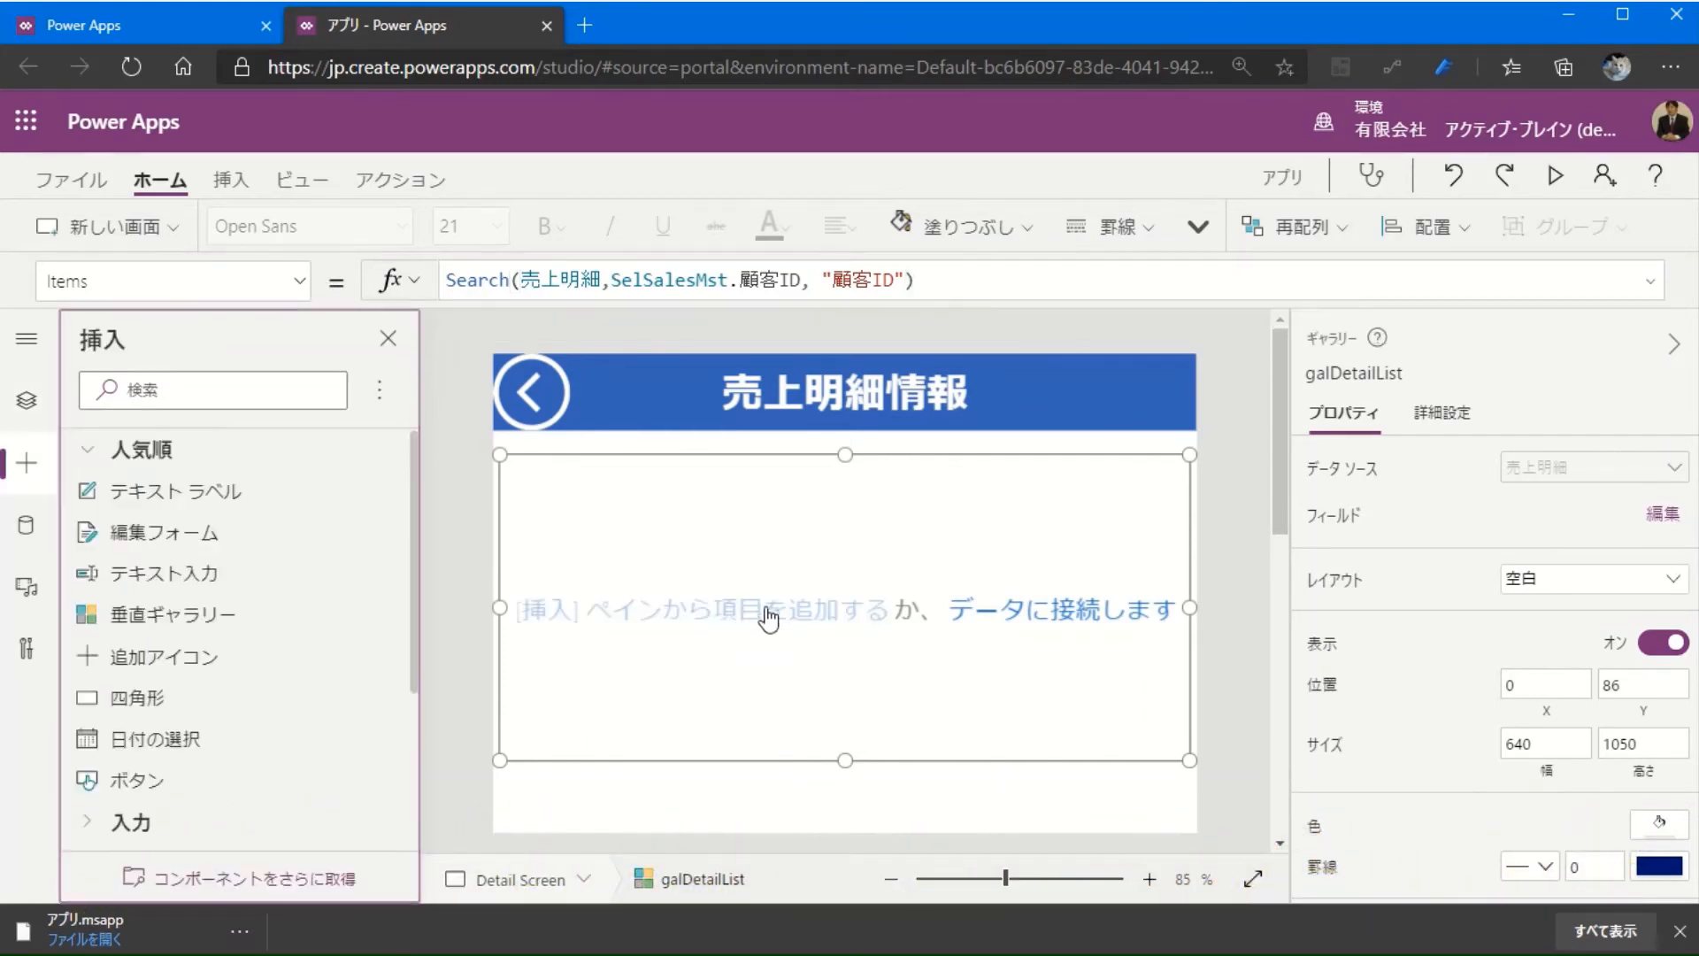
left_click_drag(257, 495, 841, 519)
left_click_drag(687, 546, 613, 506)
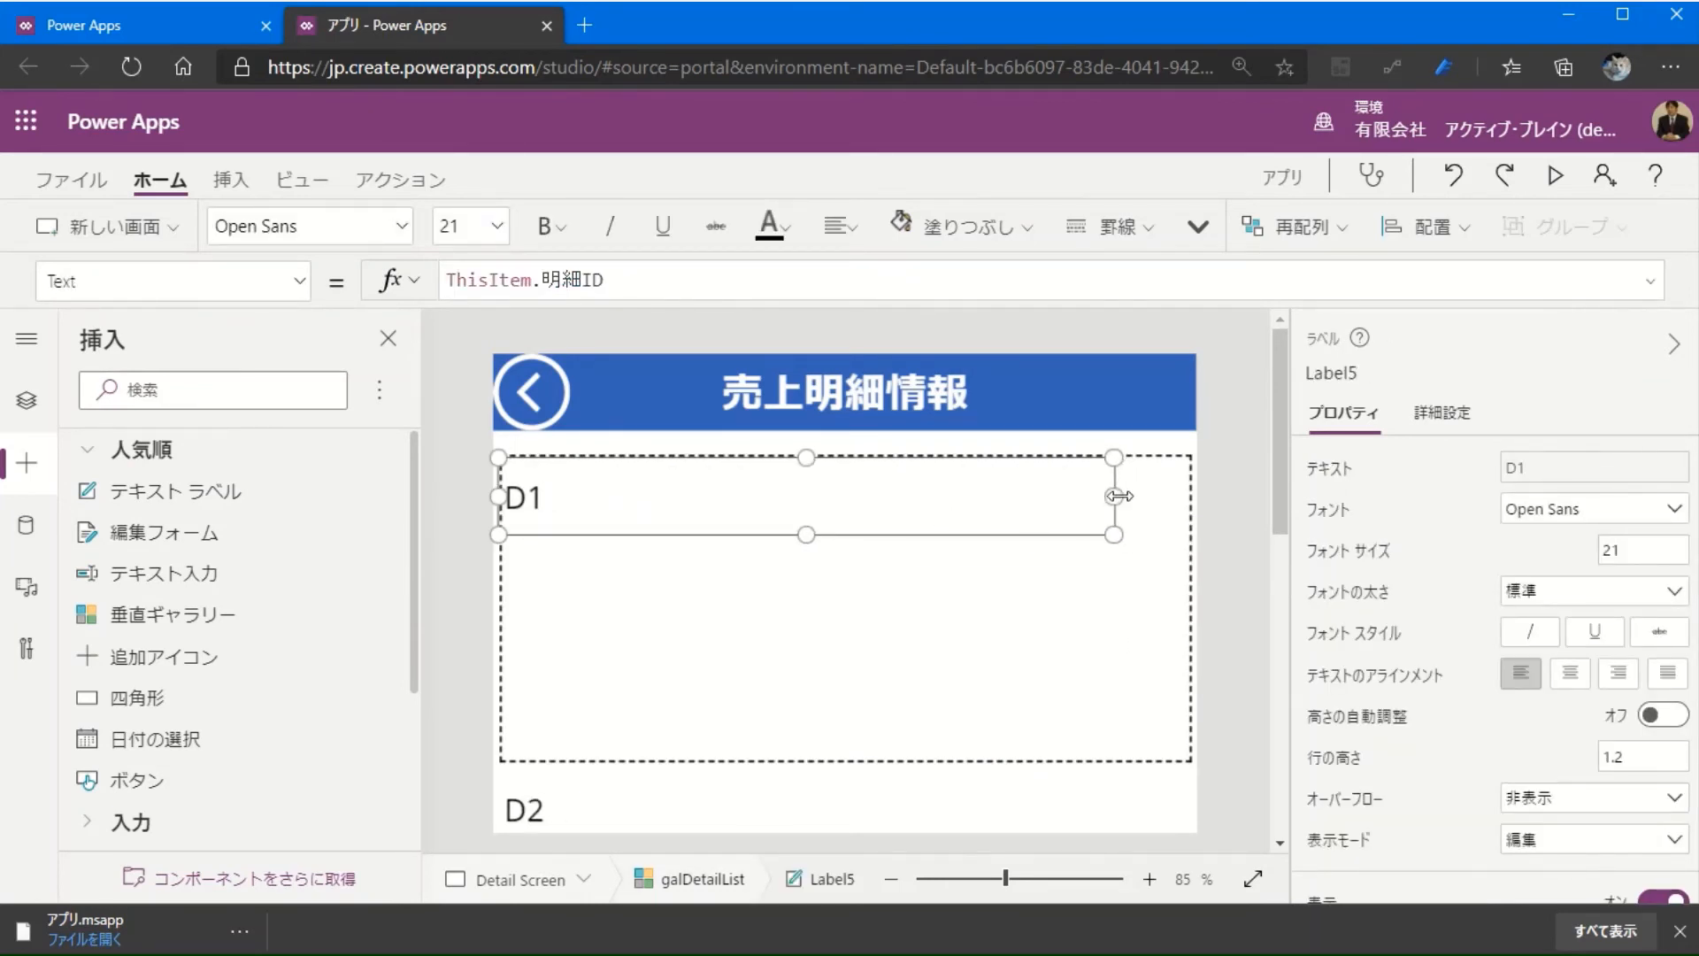
left_click_drag(1117, 496, 648, 495)
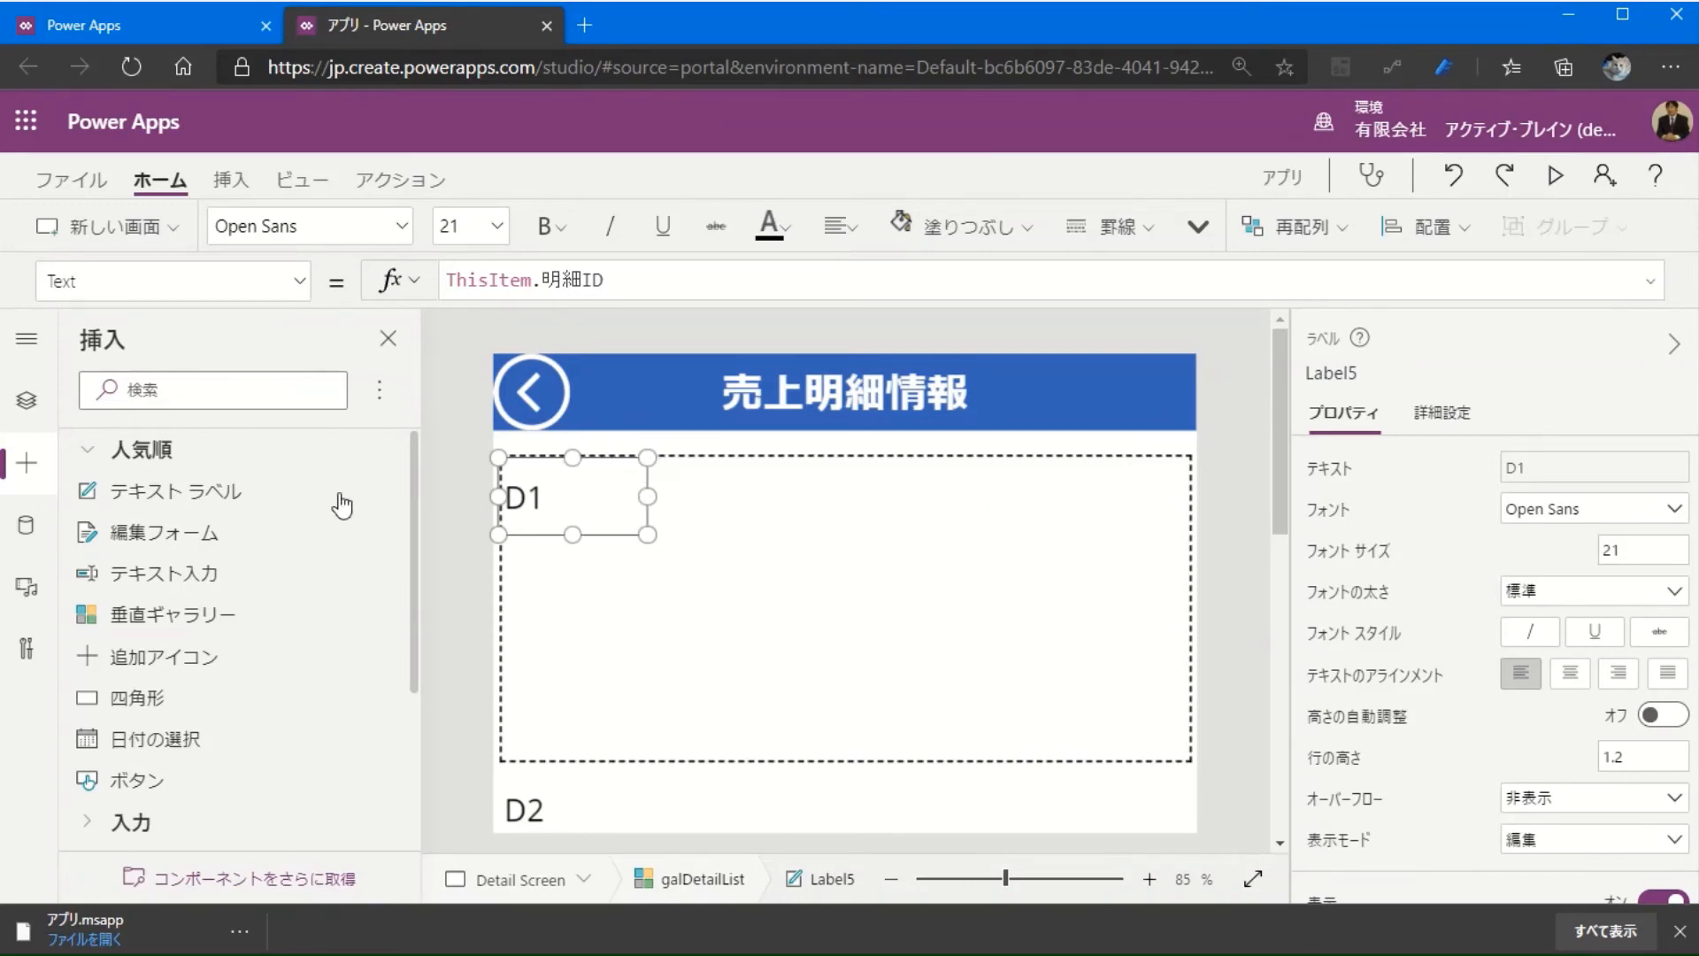
Step: Insert a 製品名 label beside the 明細ID label and a 金額 label below it, shortening both from their left edges
left_click_drag(342, 505, 768, 487)
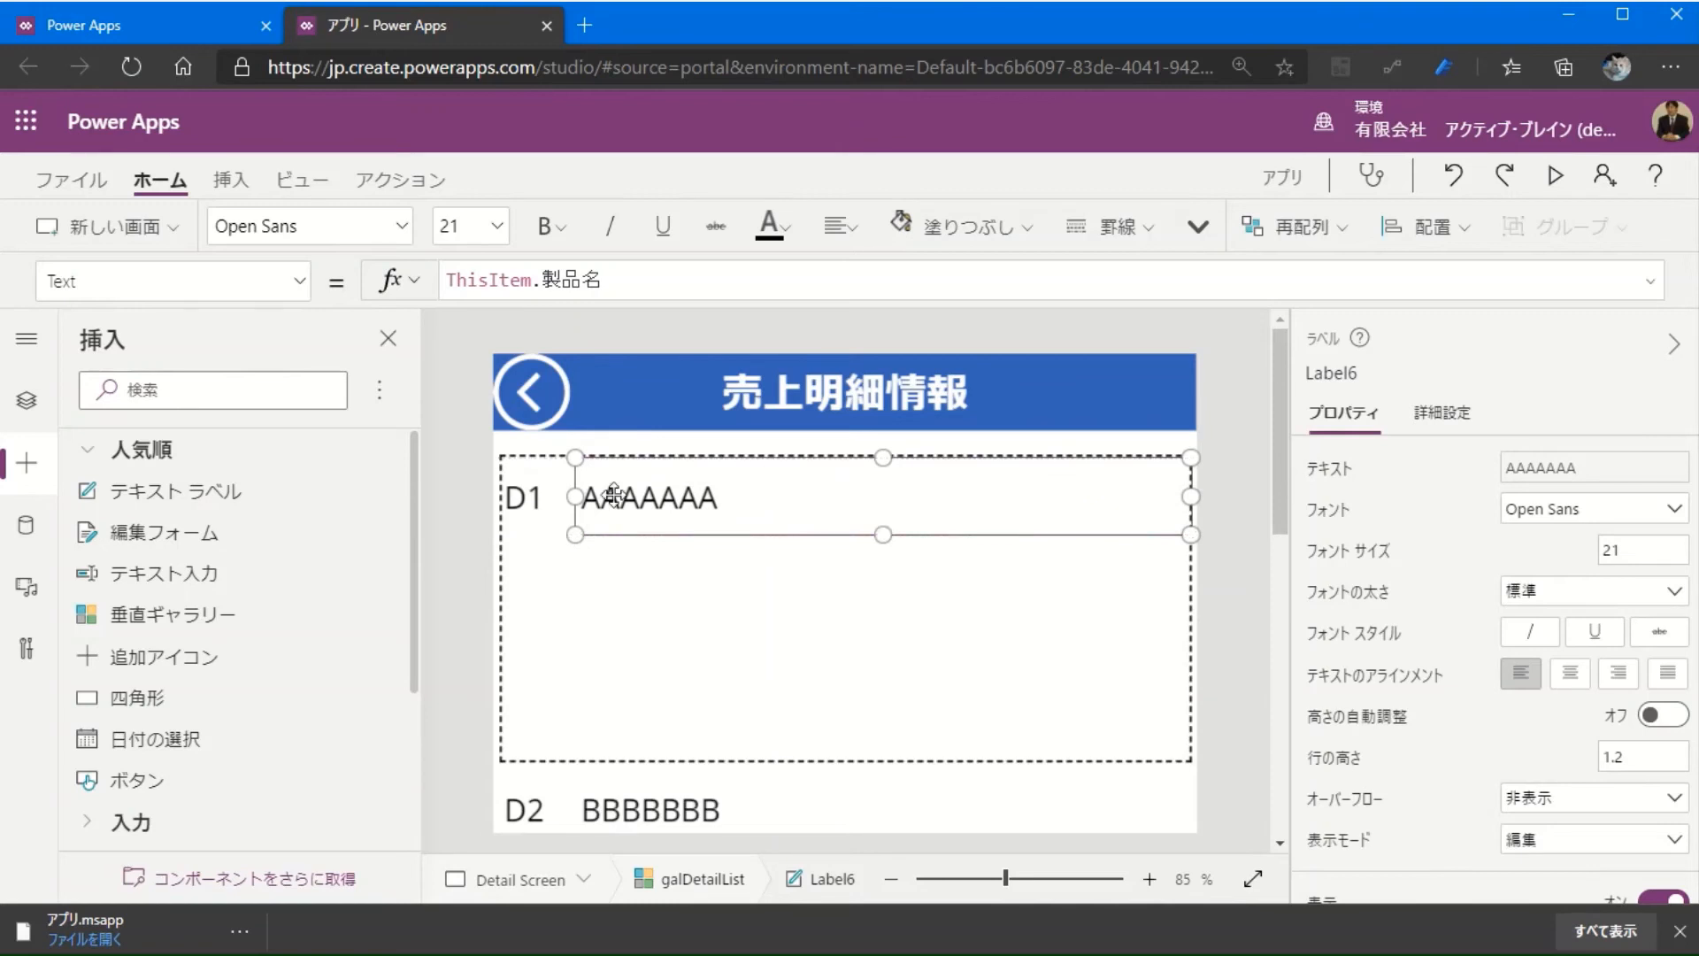
left_click_drag(571, 495, 733, 496)
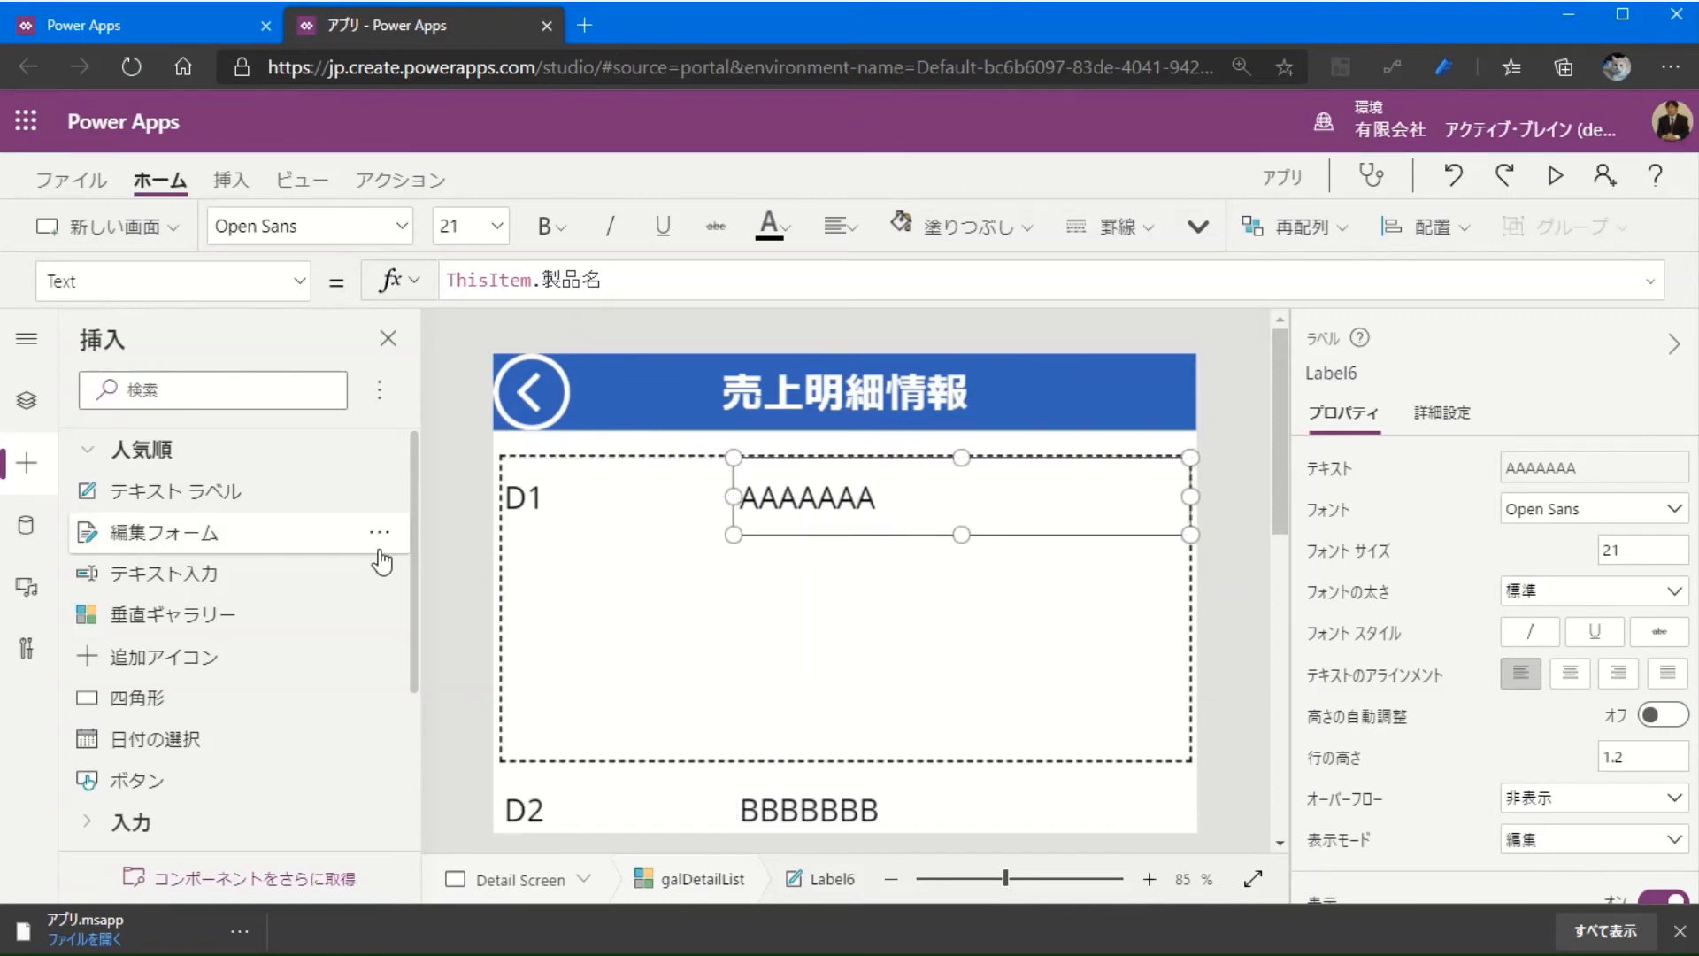
left_click_drag(235, 500, 694, 591)
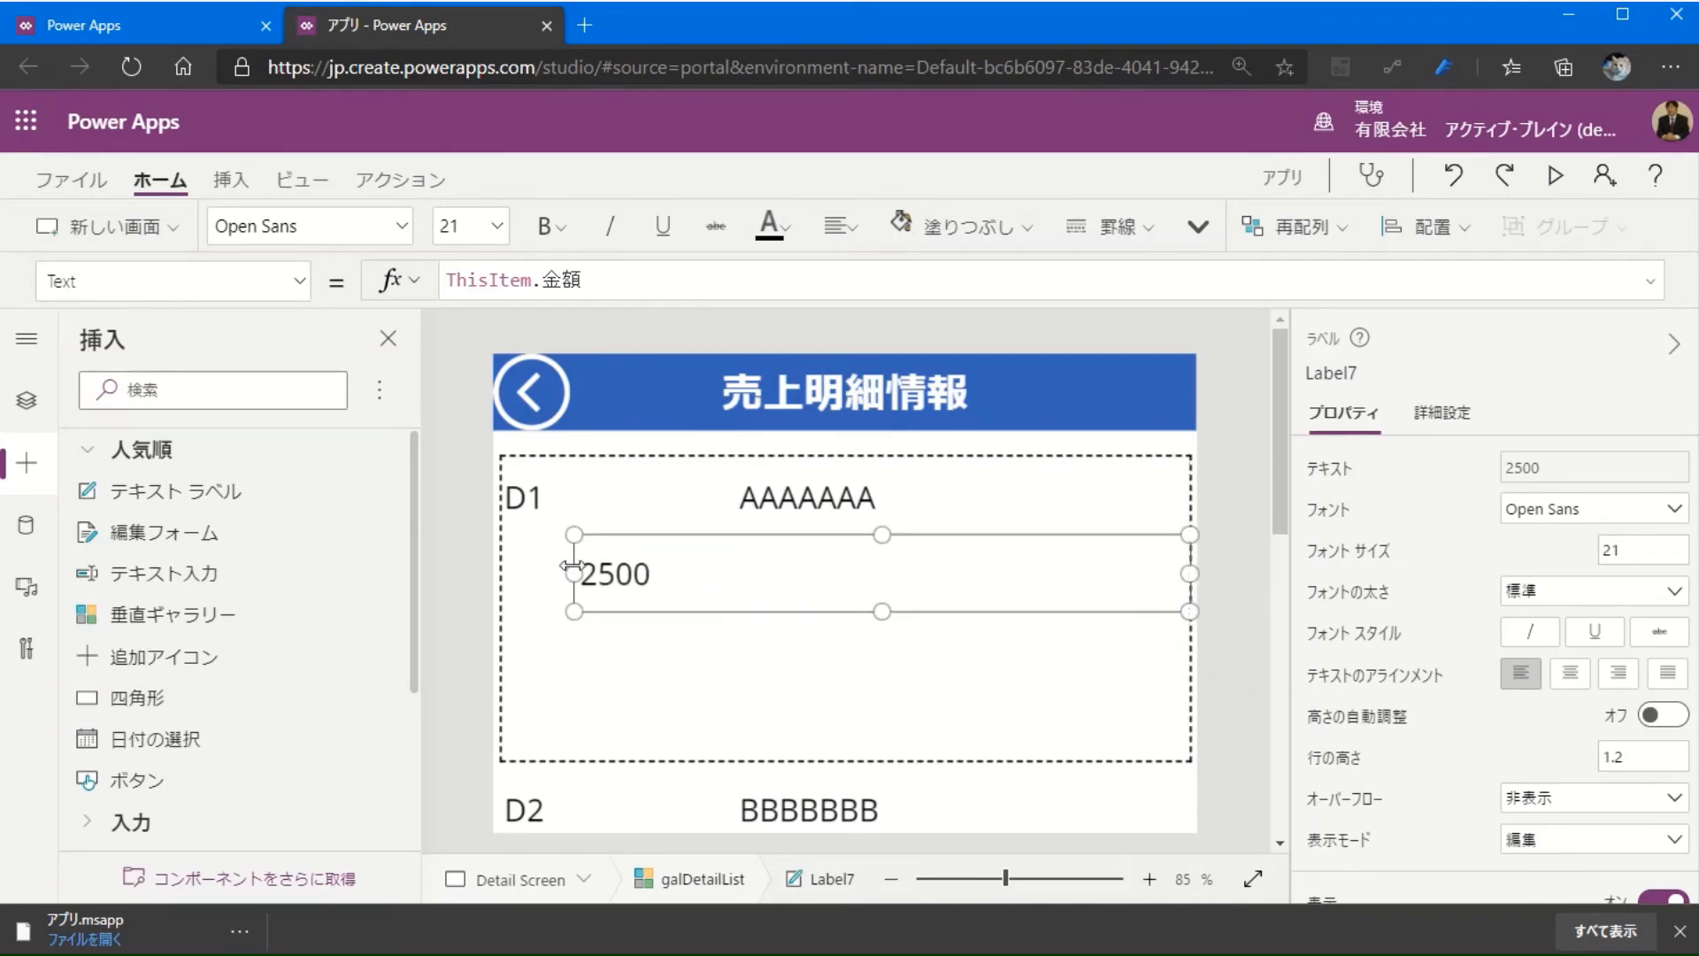
left_click_drag(574, 566, 978, 593)
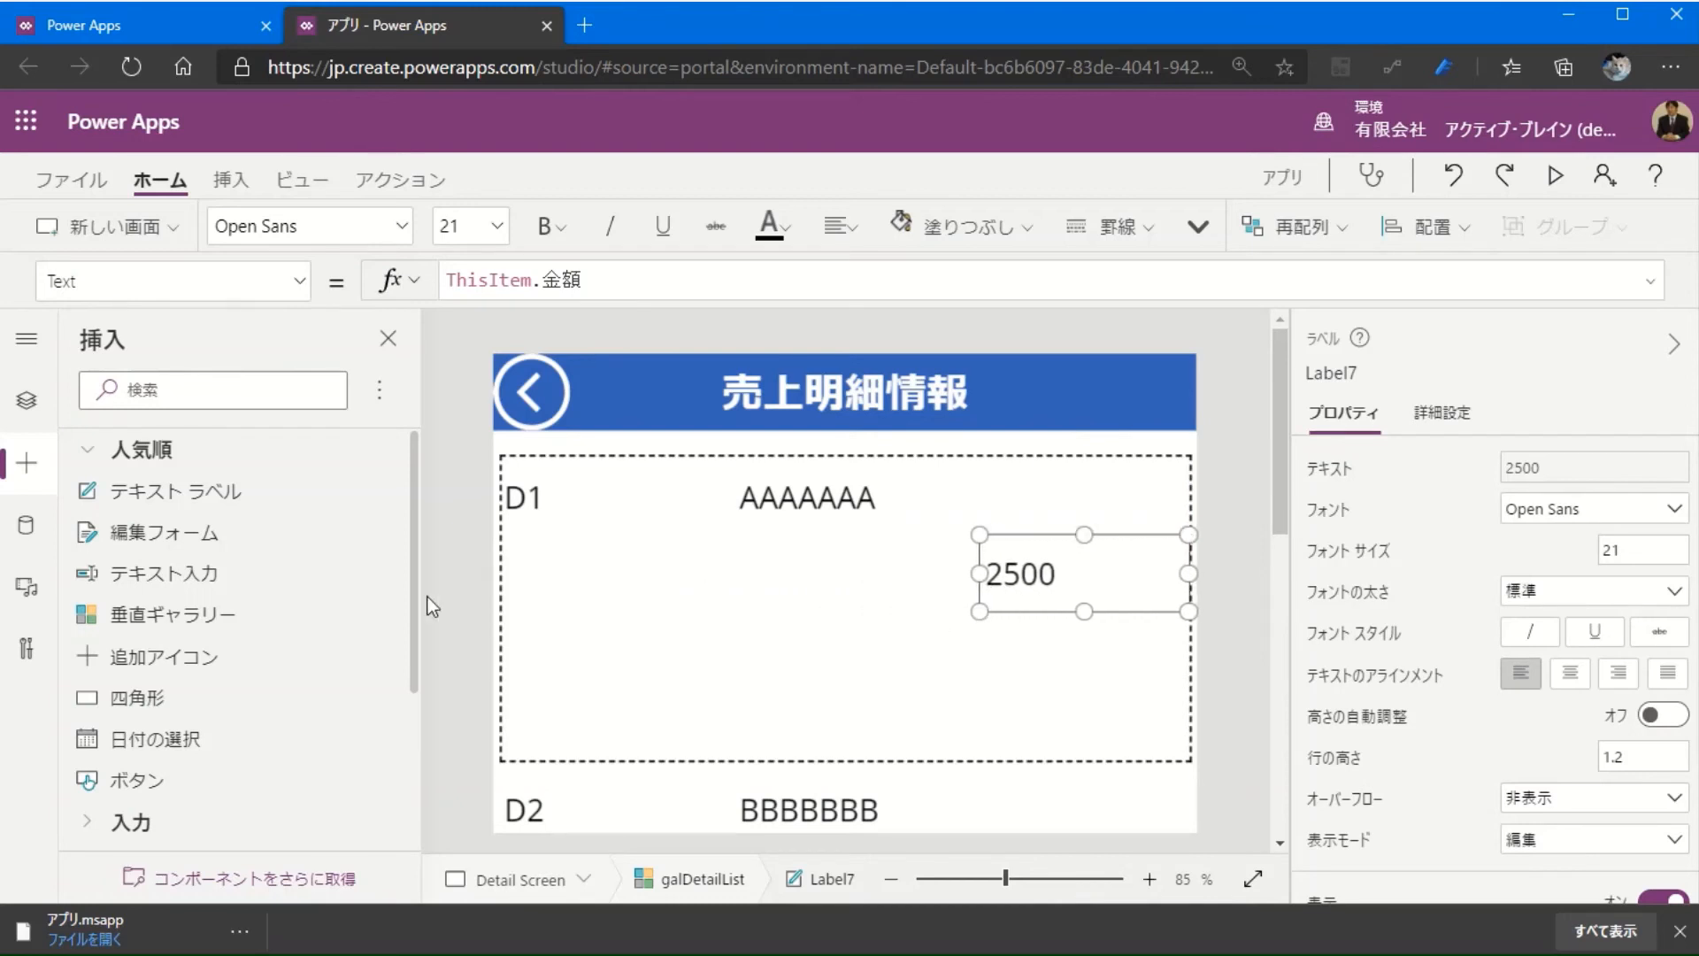
Step: Insert a 顧客ID text label below the 金額 label and delete the duplicate 顧客ID label
left_click_drag(209, 488, 773, 646)
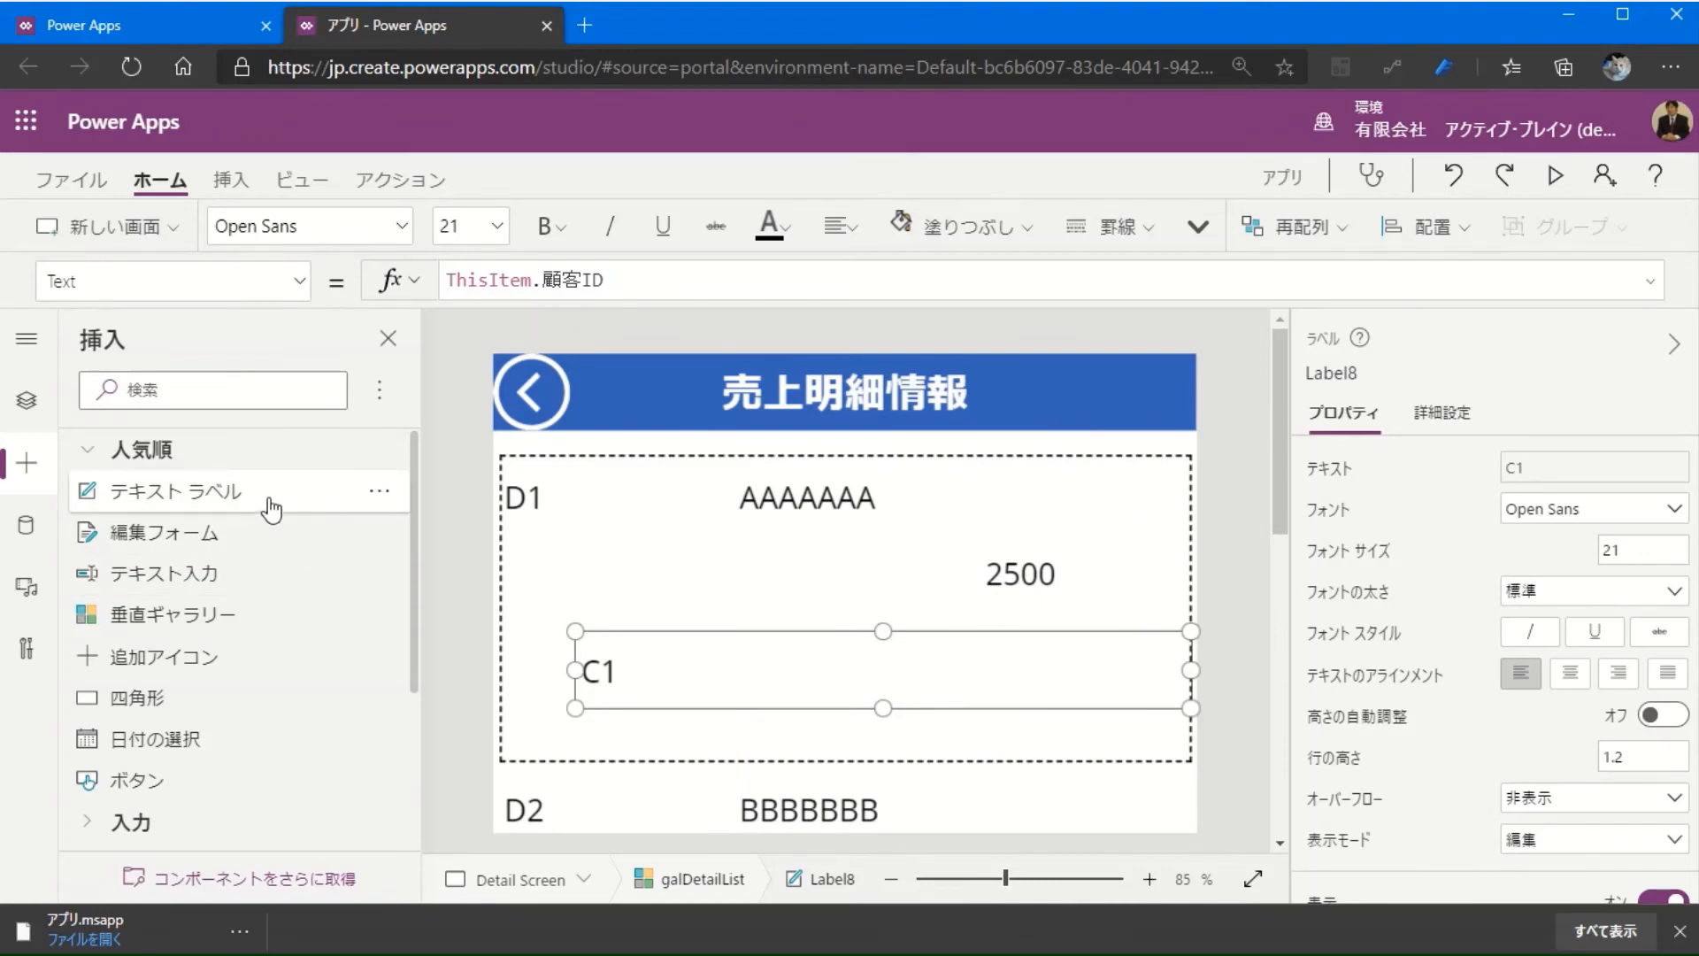
left_click_drag(265, 504, 703, 605)
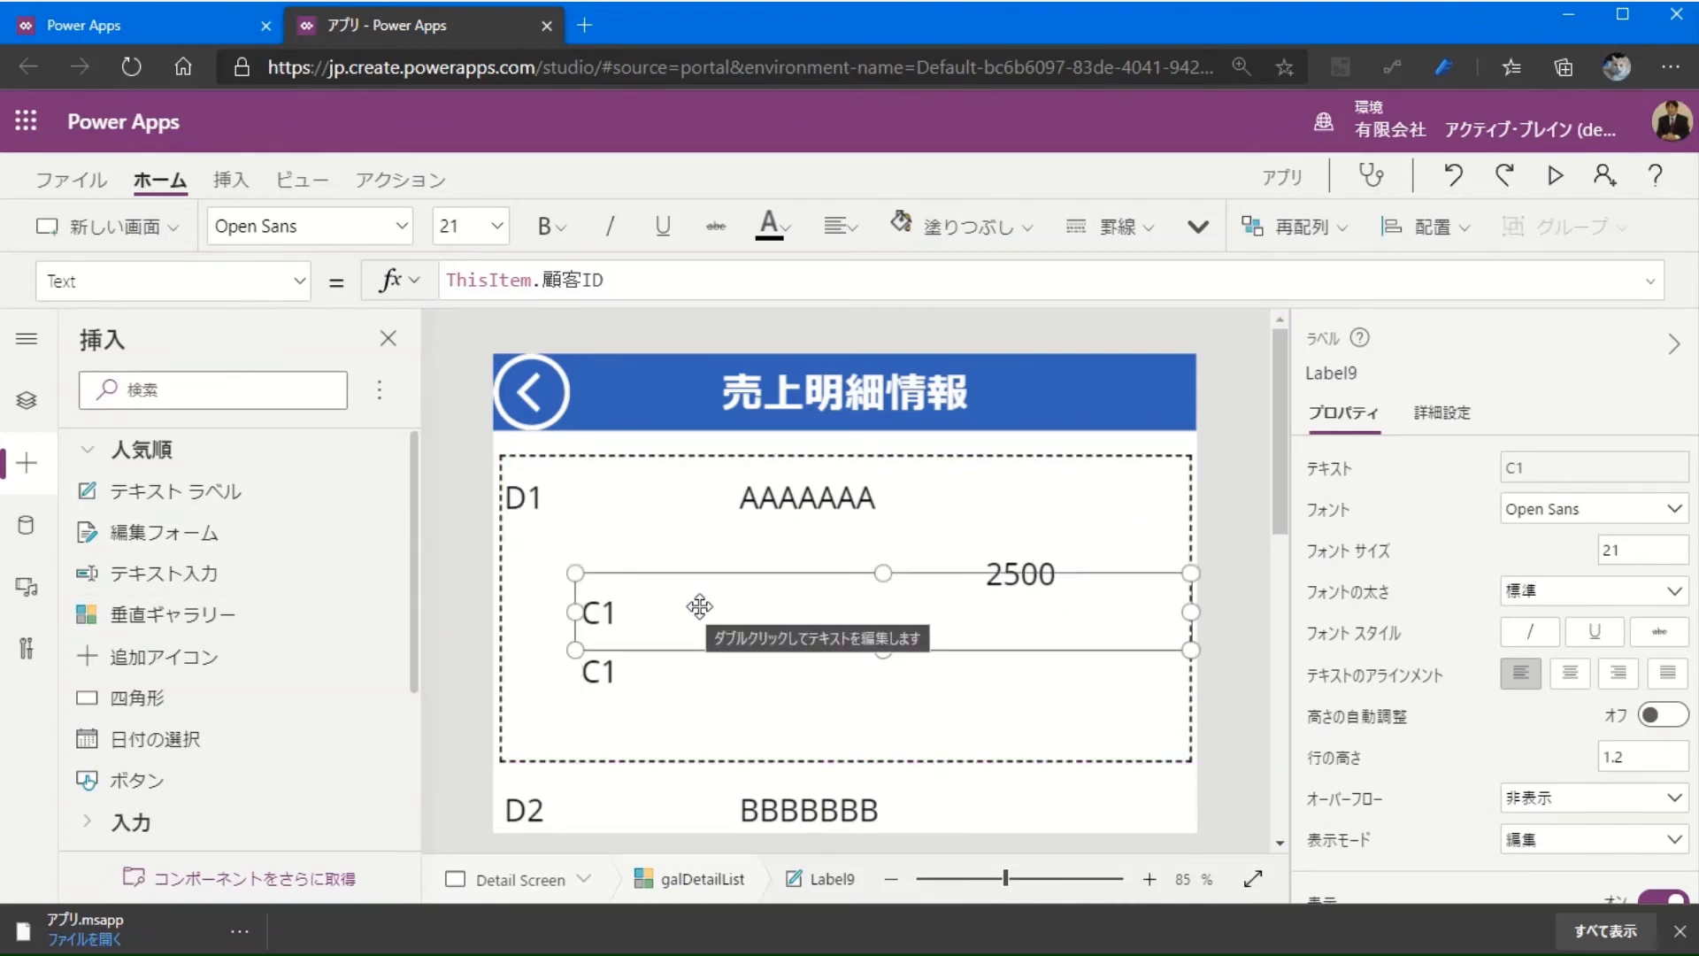
key("Delete")
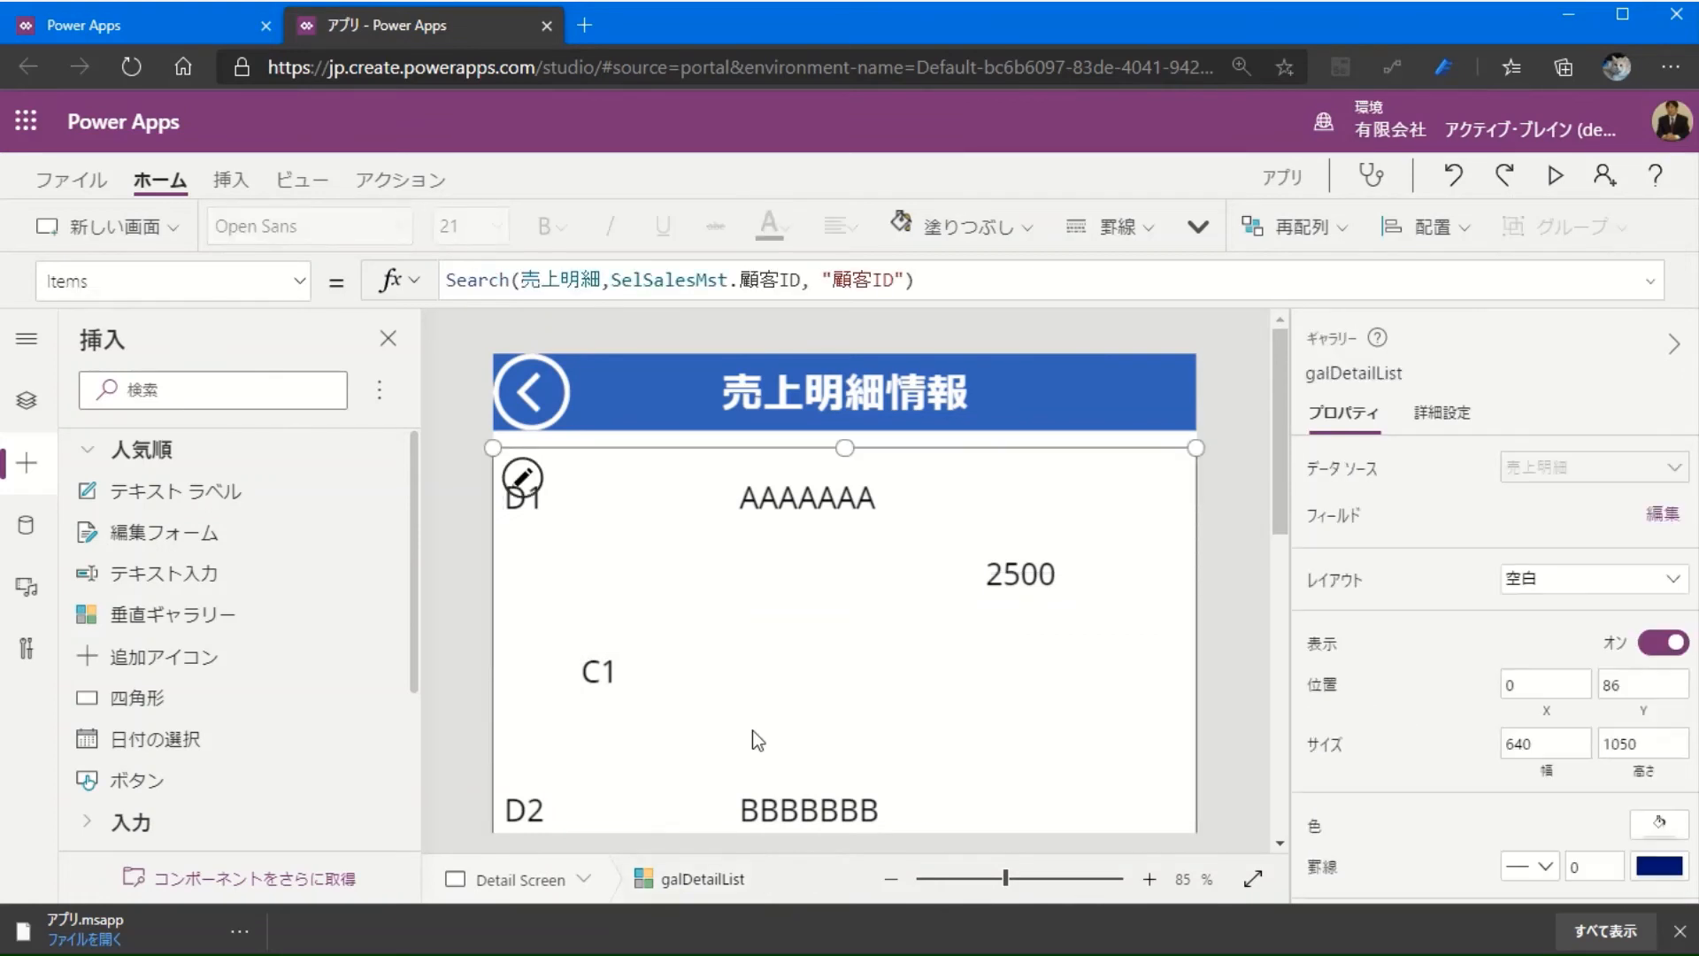
Step: Move the 顧客ID label directly below the 明細ID label and narrow it so it clears the 金額 label
left_click(655, 669)
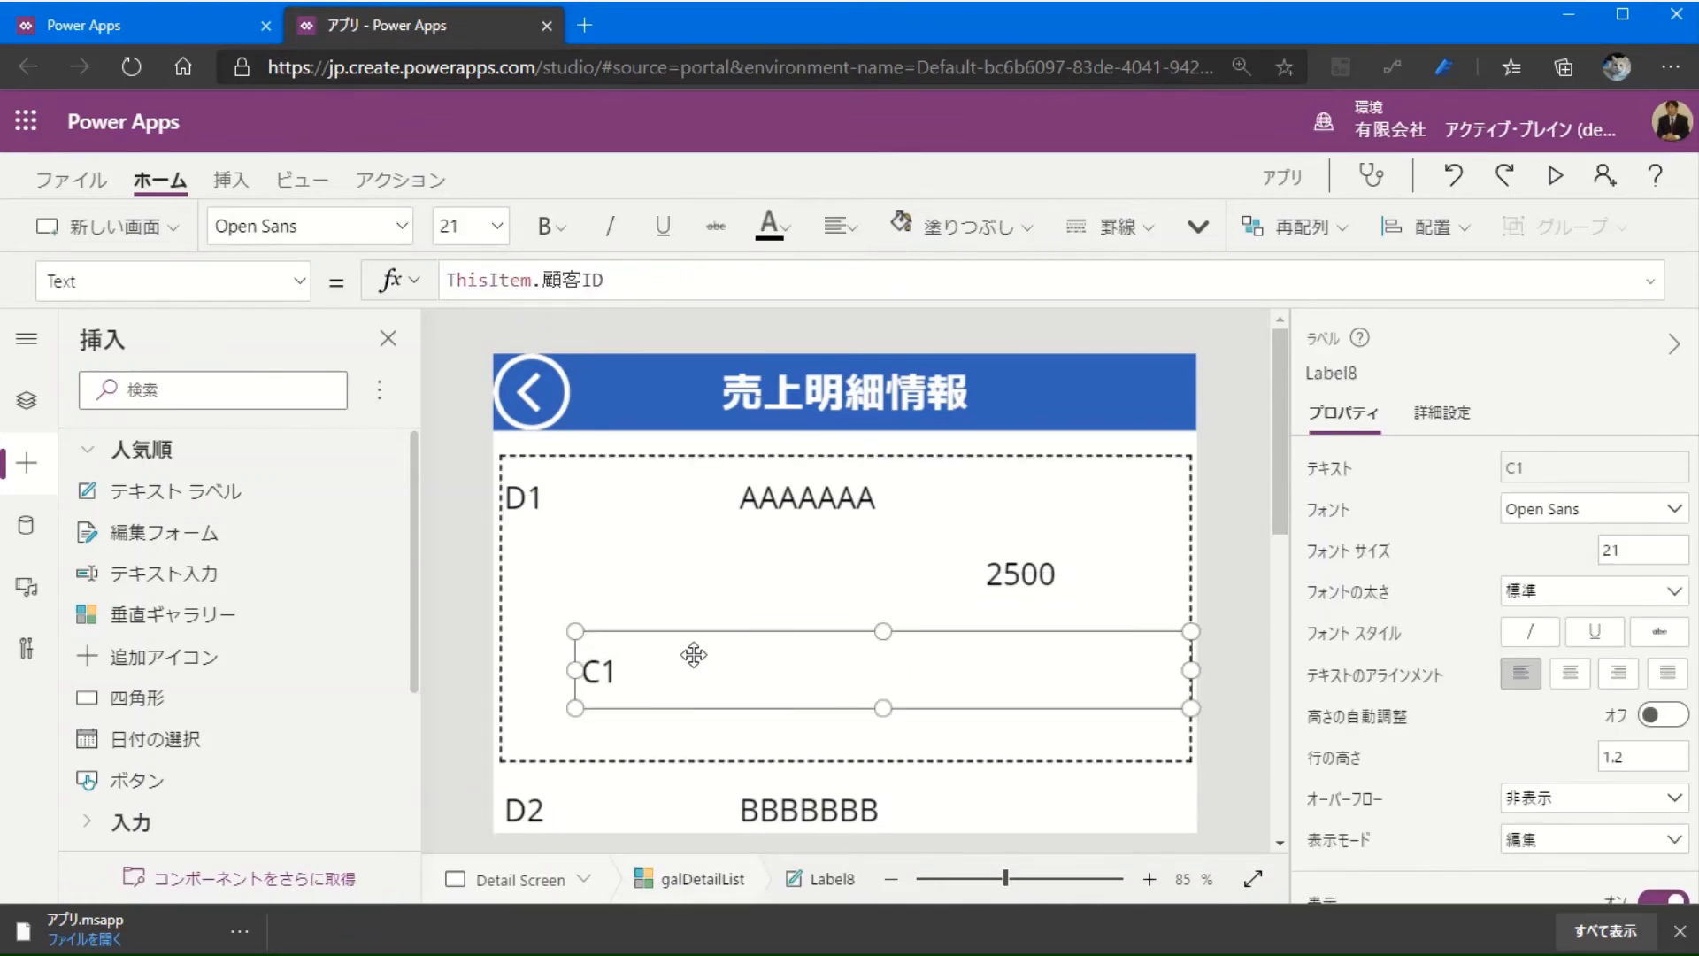
left_click_drag(694, 652, 680, 613)
left_click(686, 714)
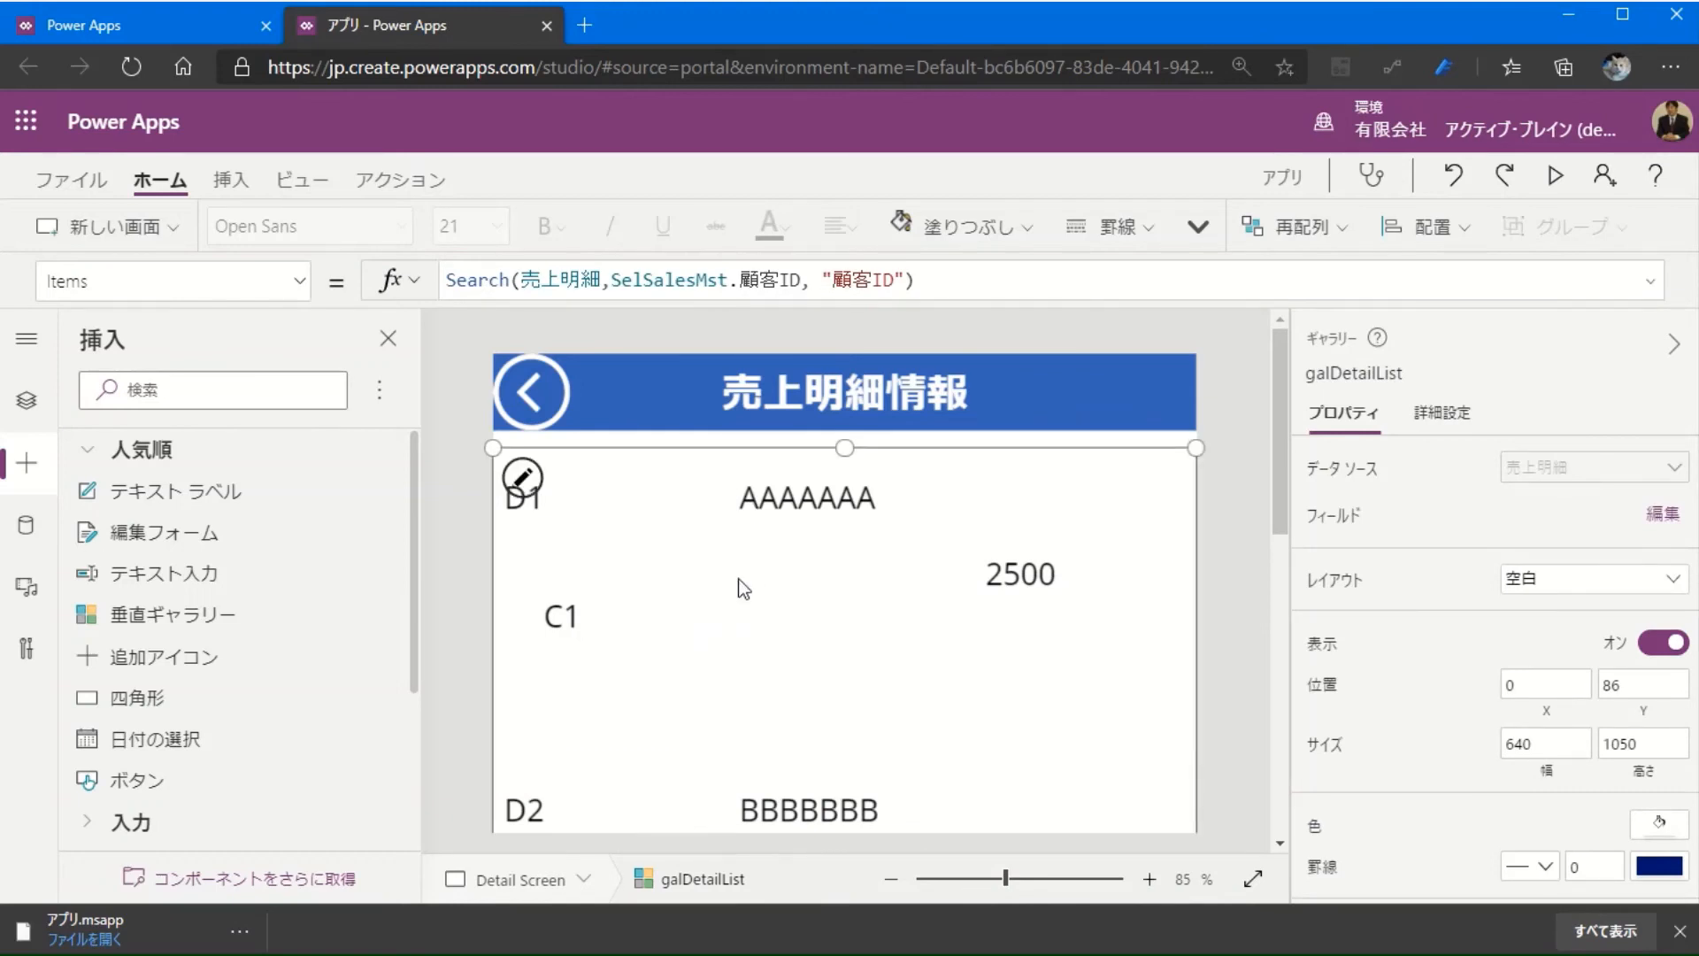
left_click(568, 630)
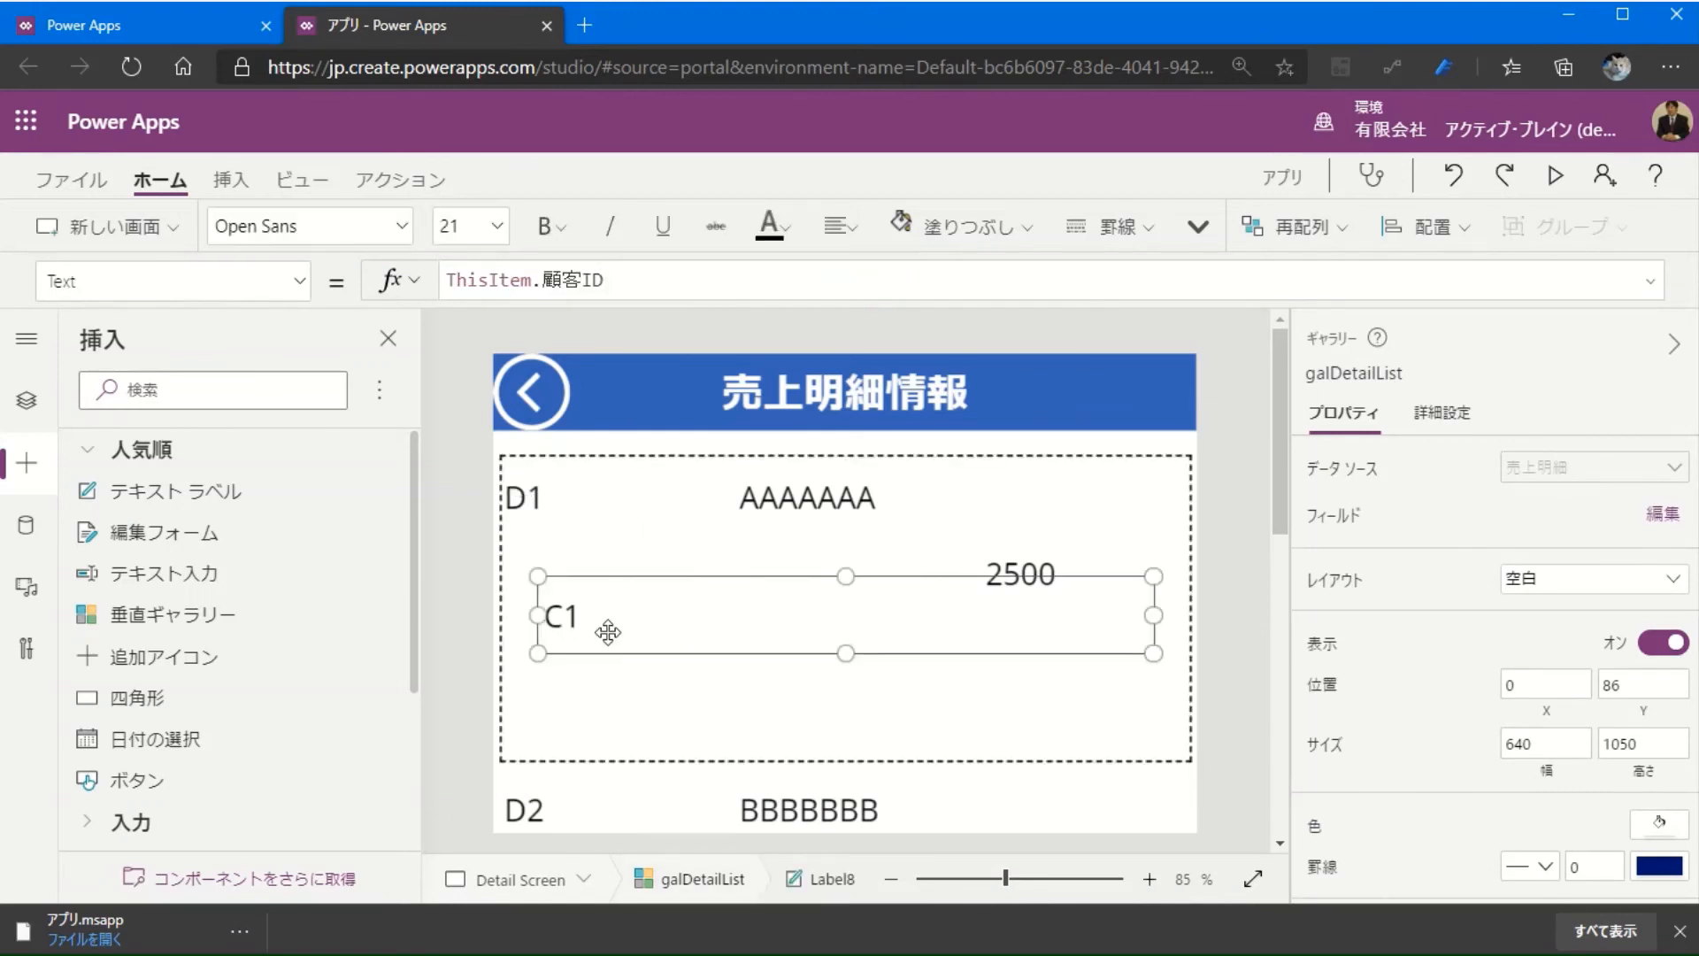
left_click_drag(571, 615, 578, 563)
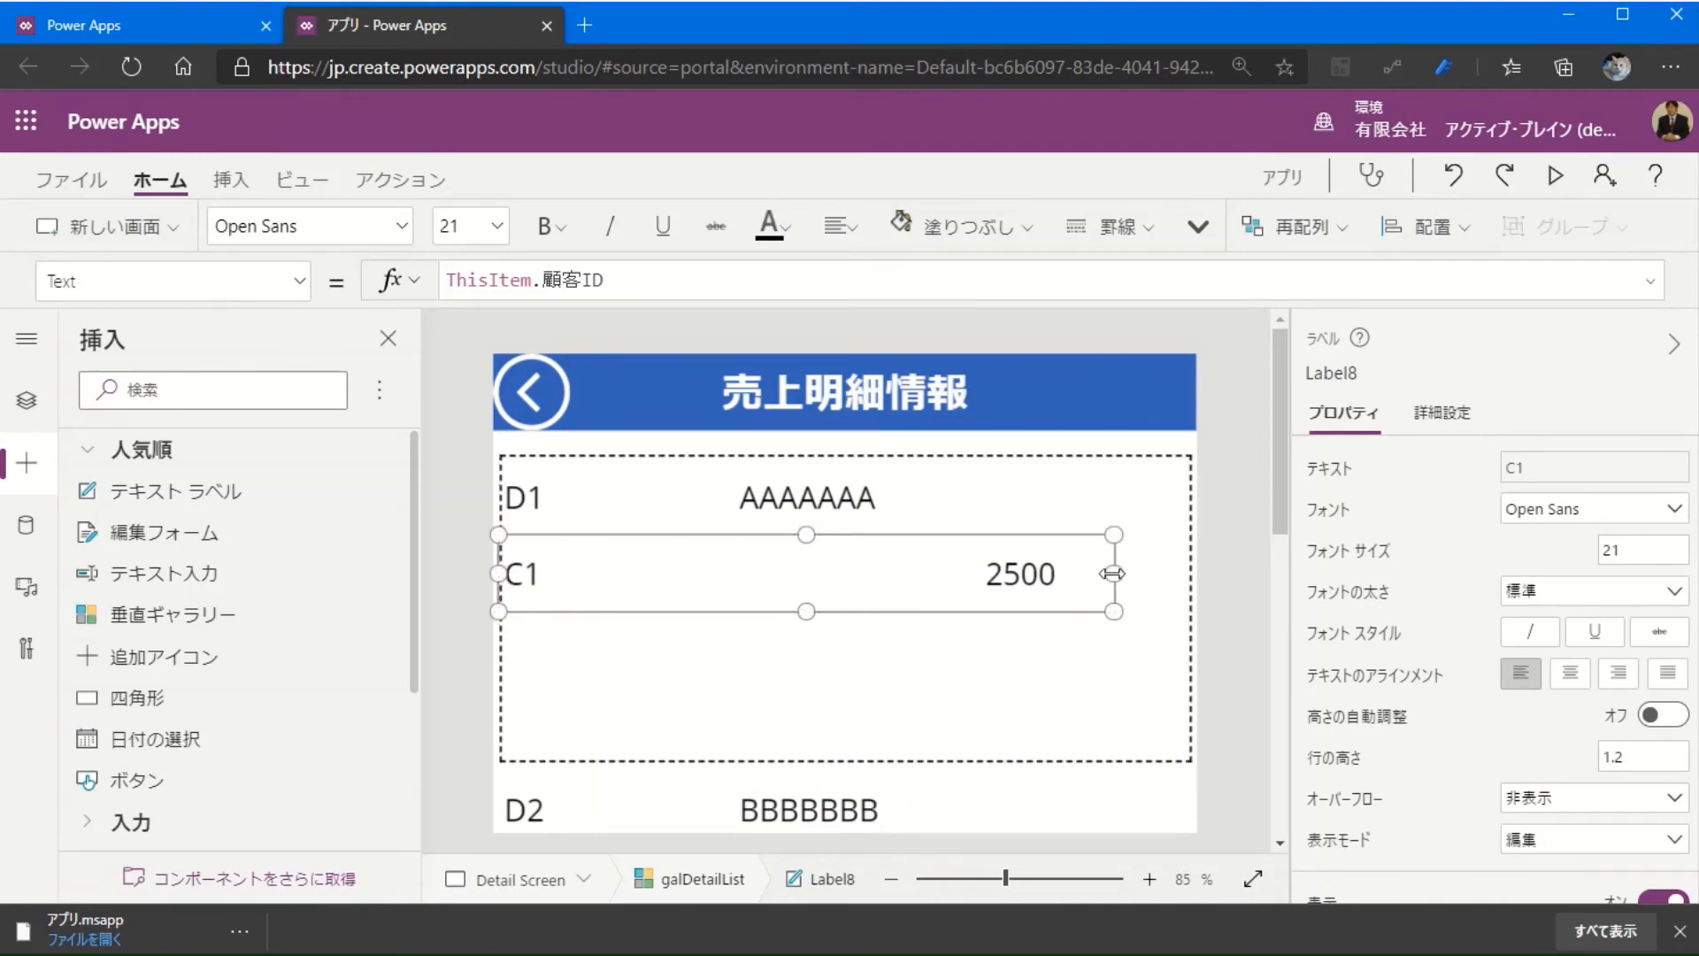
left_click_drag(1112, 573, 911, 573)
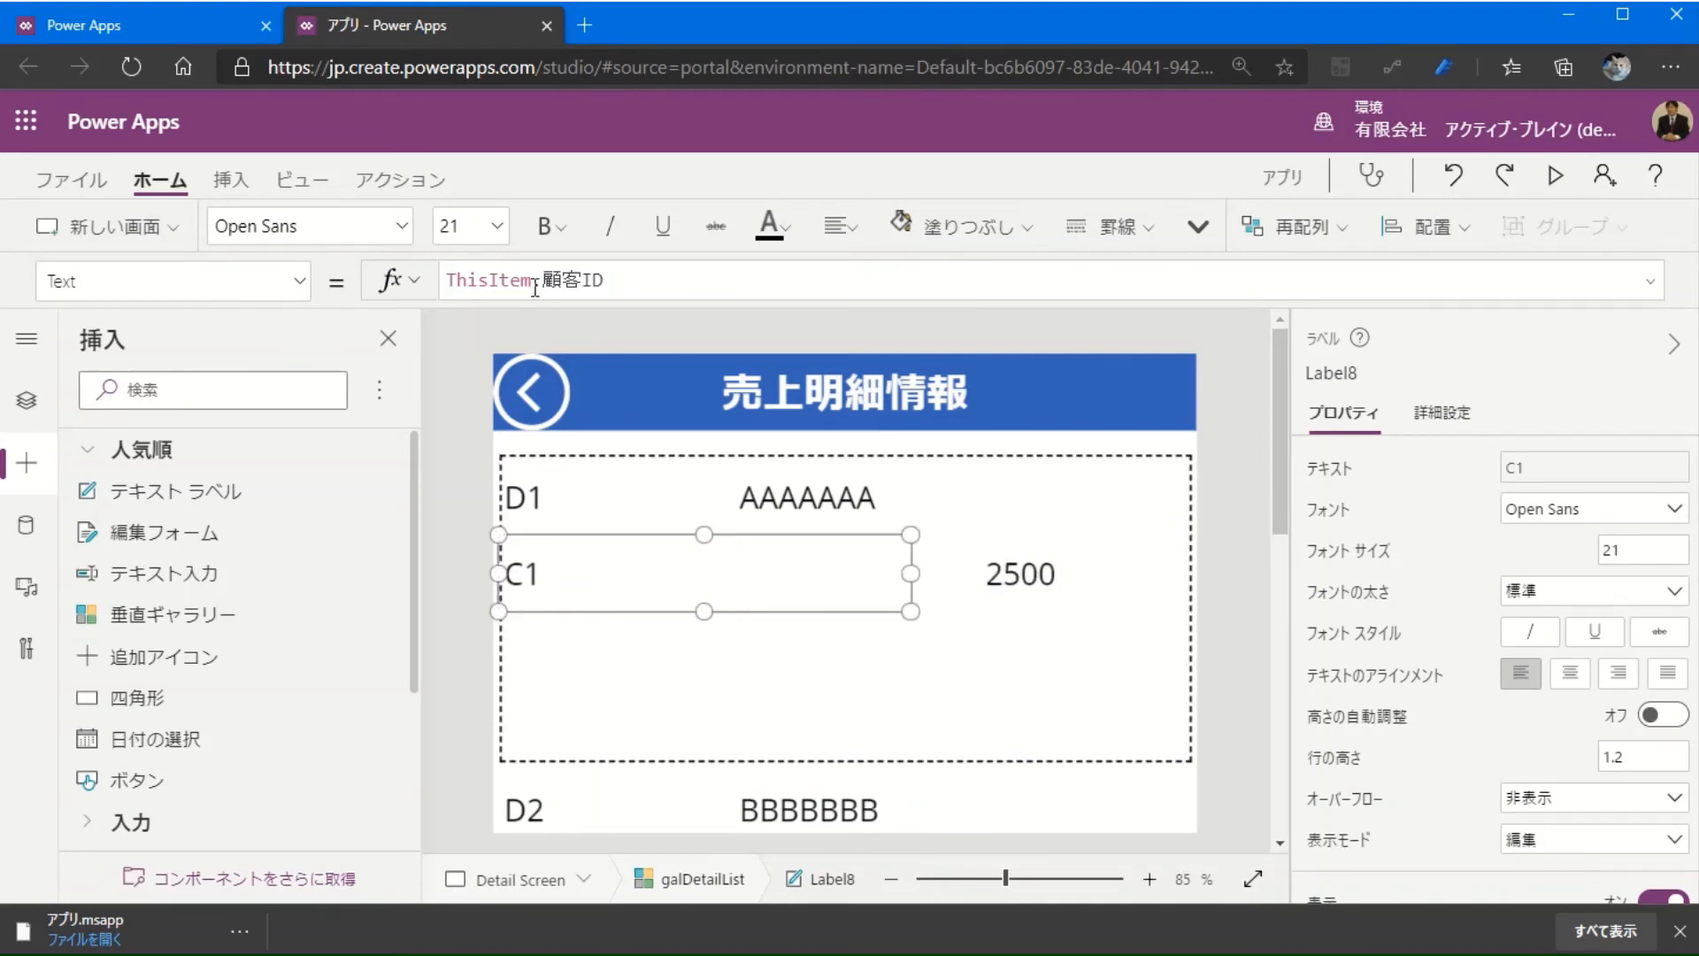
Step: Change the Text formula of the label below 明細ID to ThisItem.販売日
left_click(613, 289)
key("BackSpace")
key("BackSpace")
key("BackSpace")
key("BackSpace")
key("BackSpace")
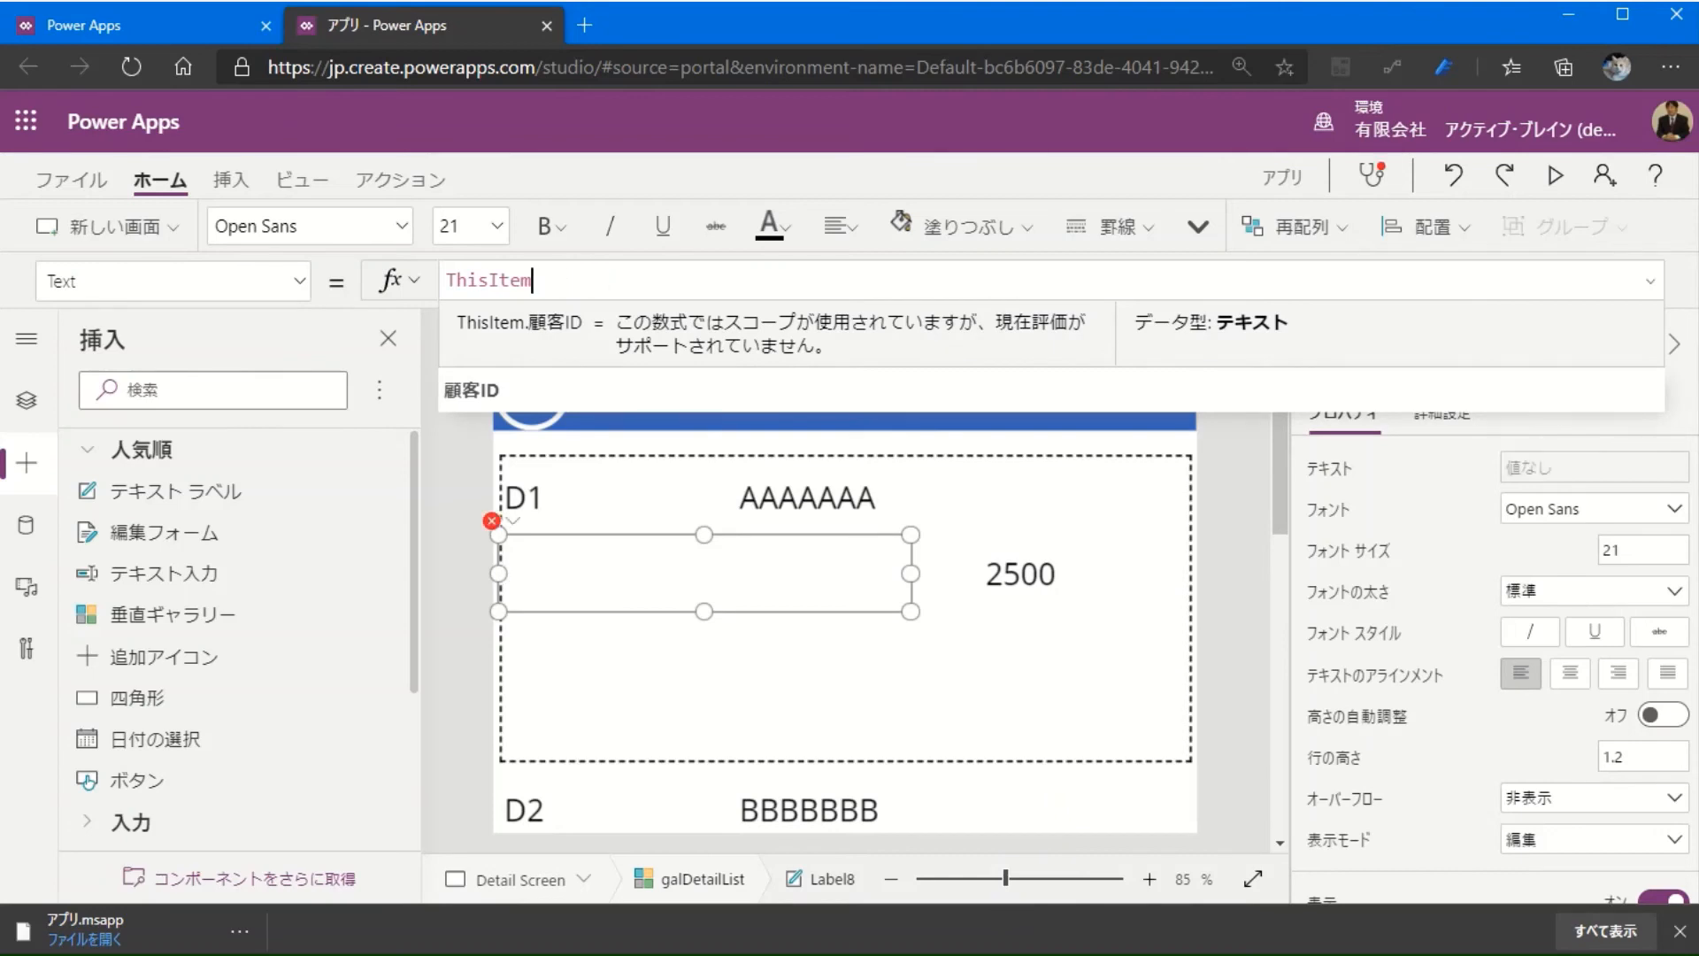
key("BackSpace")
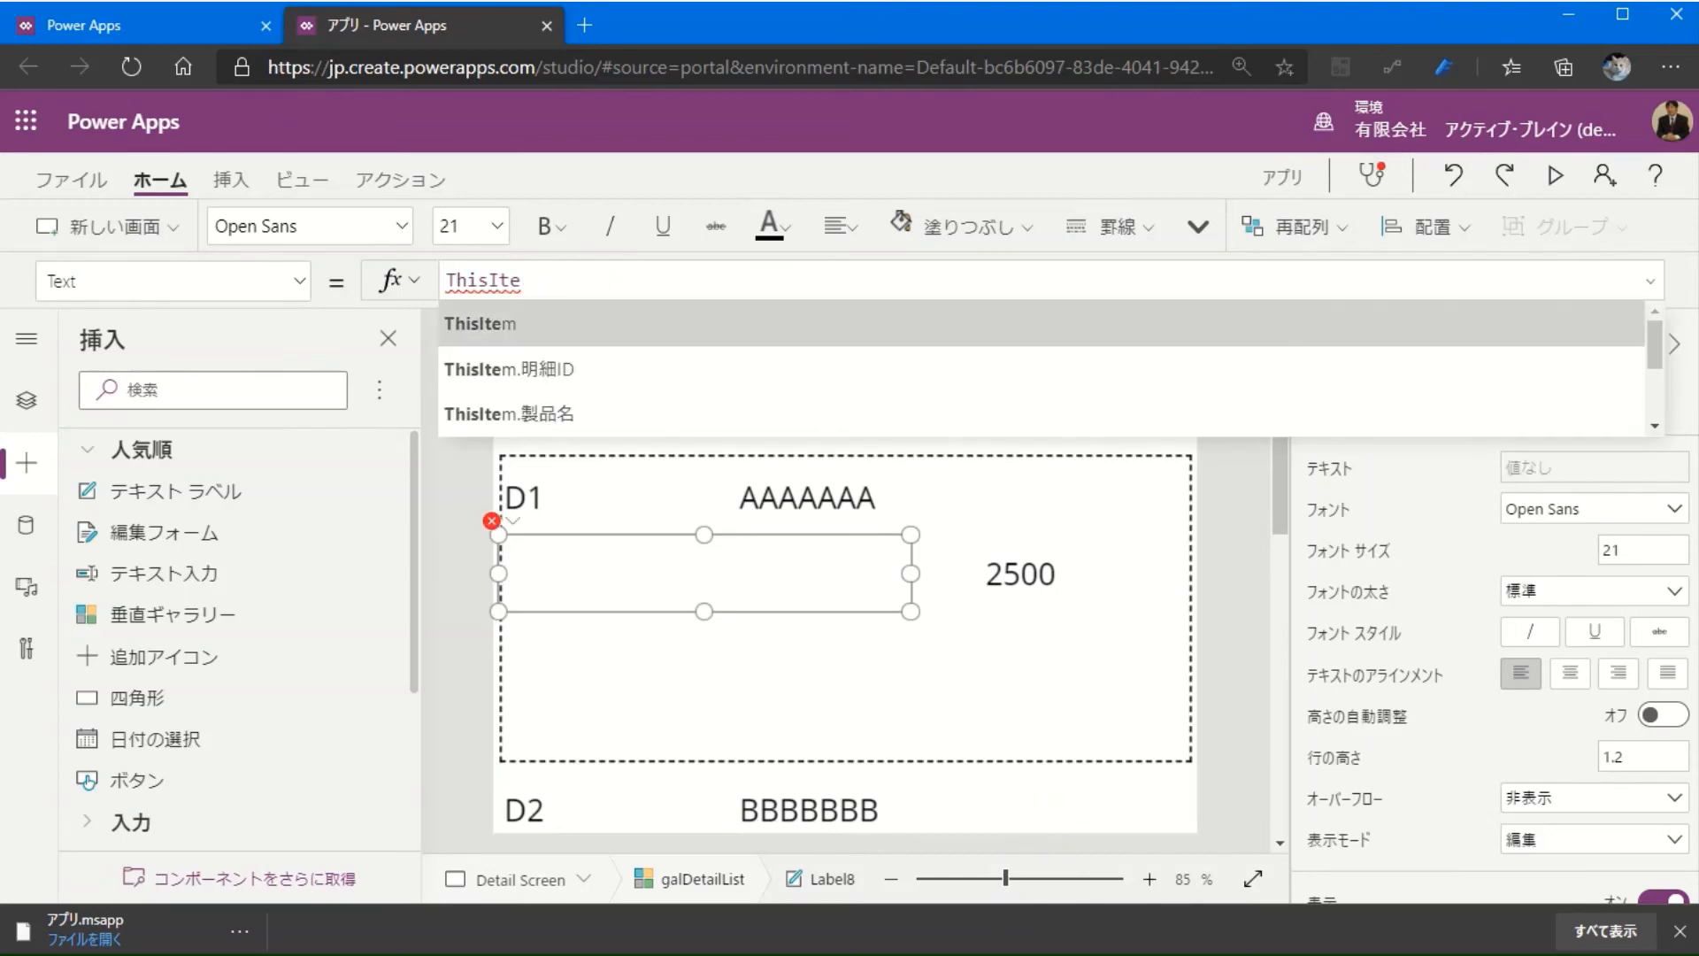
type("m.")
key("Down")
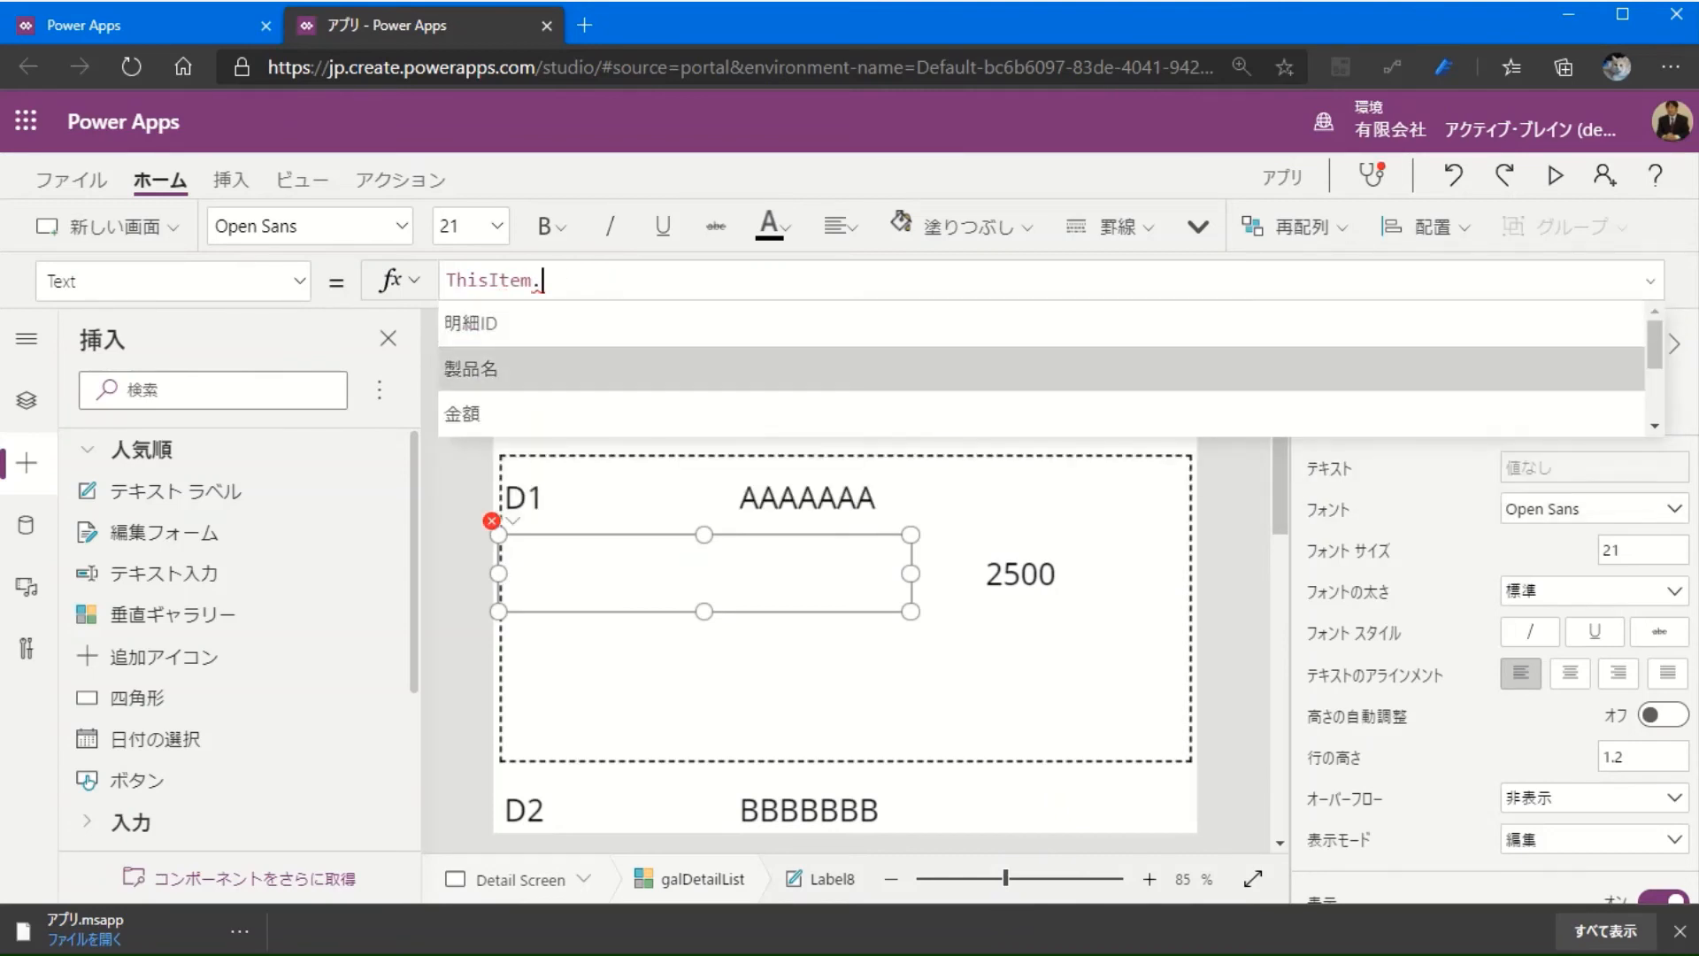
key("Down")
key("Down")
key("Down")
key("Down")
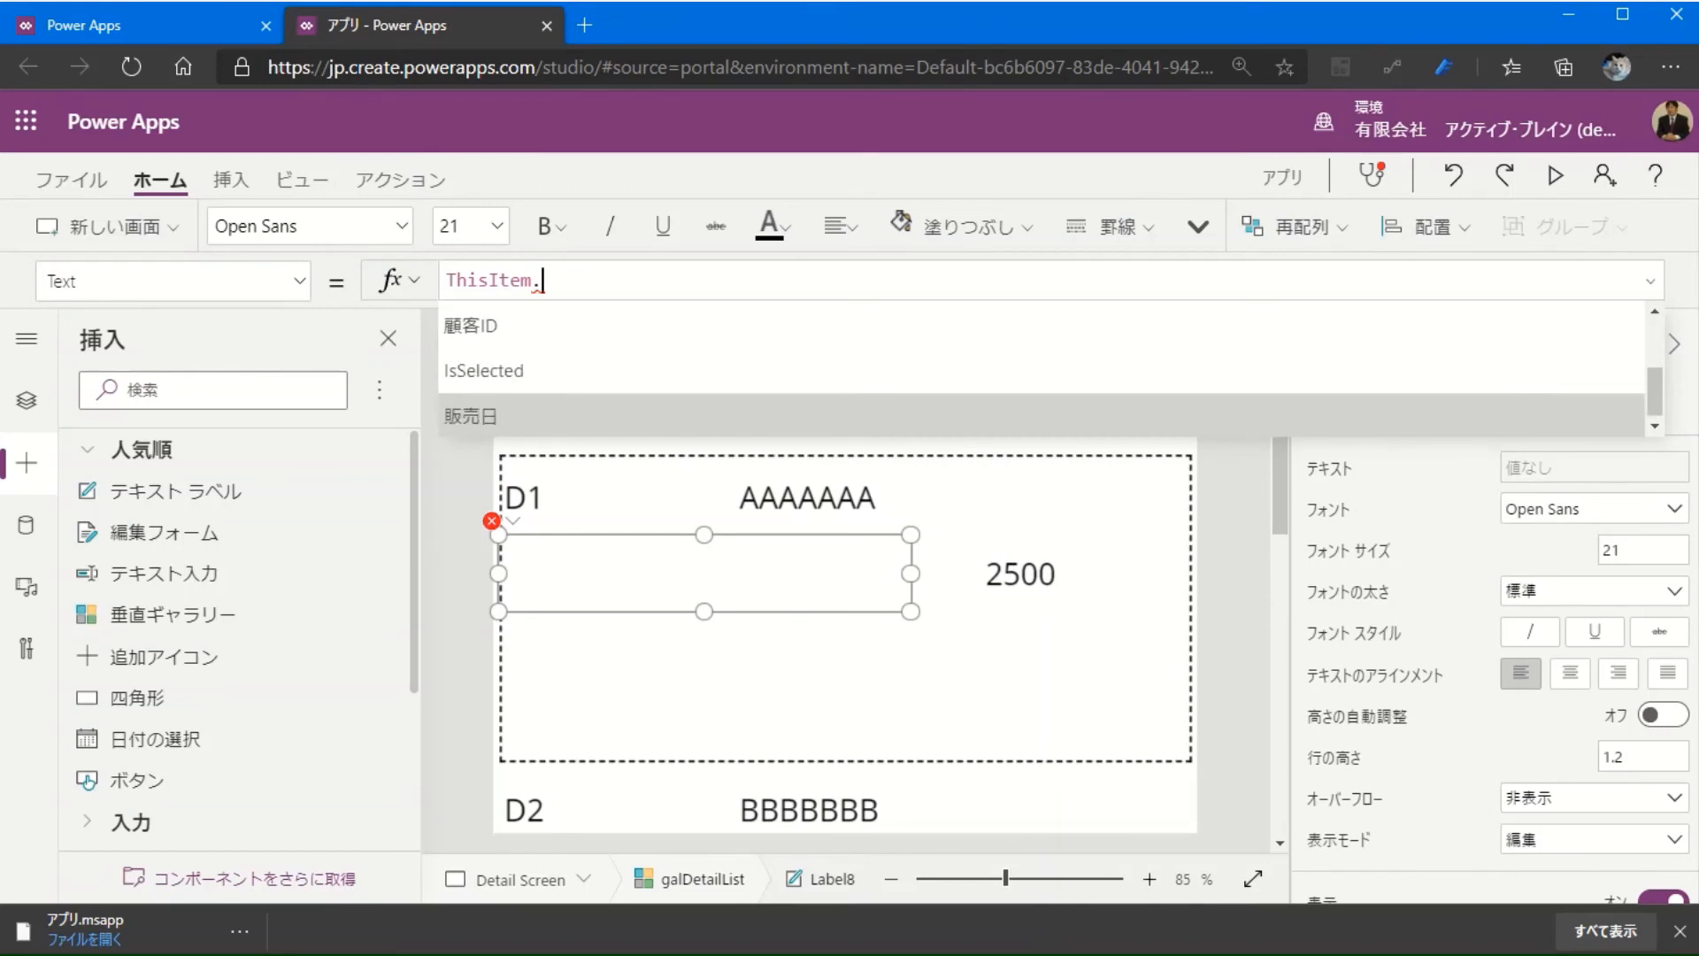
key("Tab")
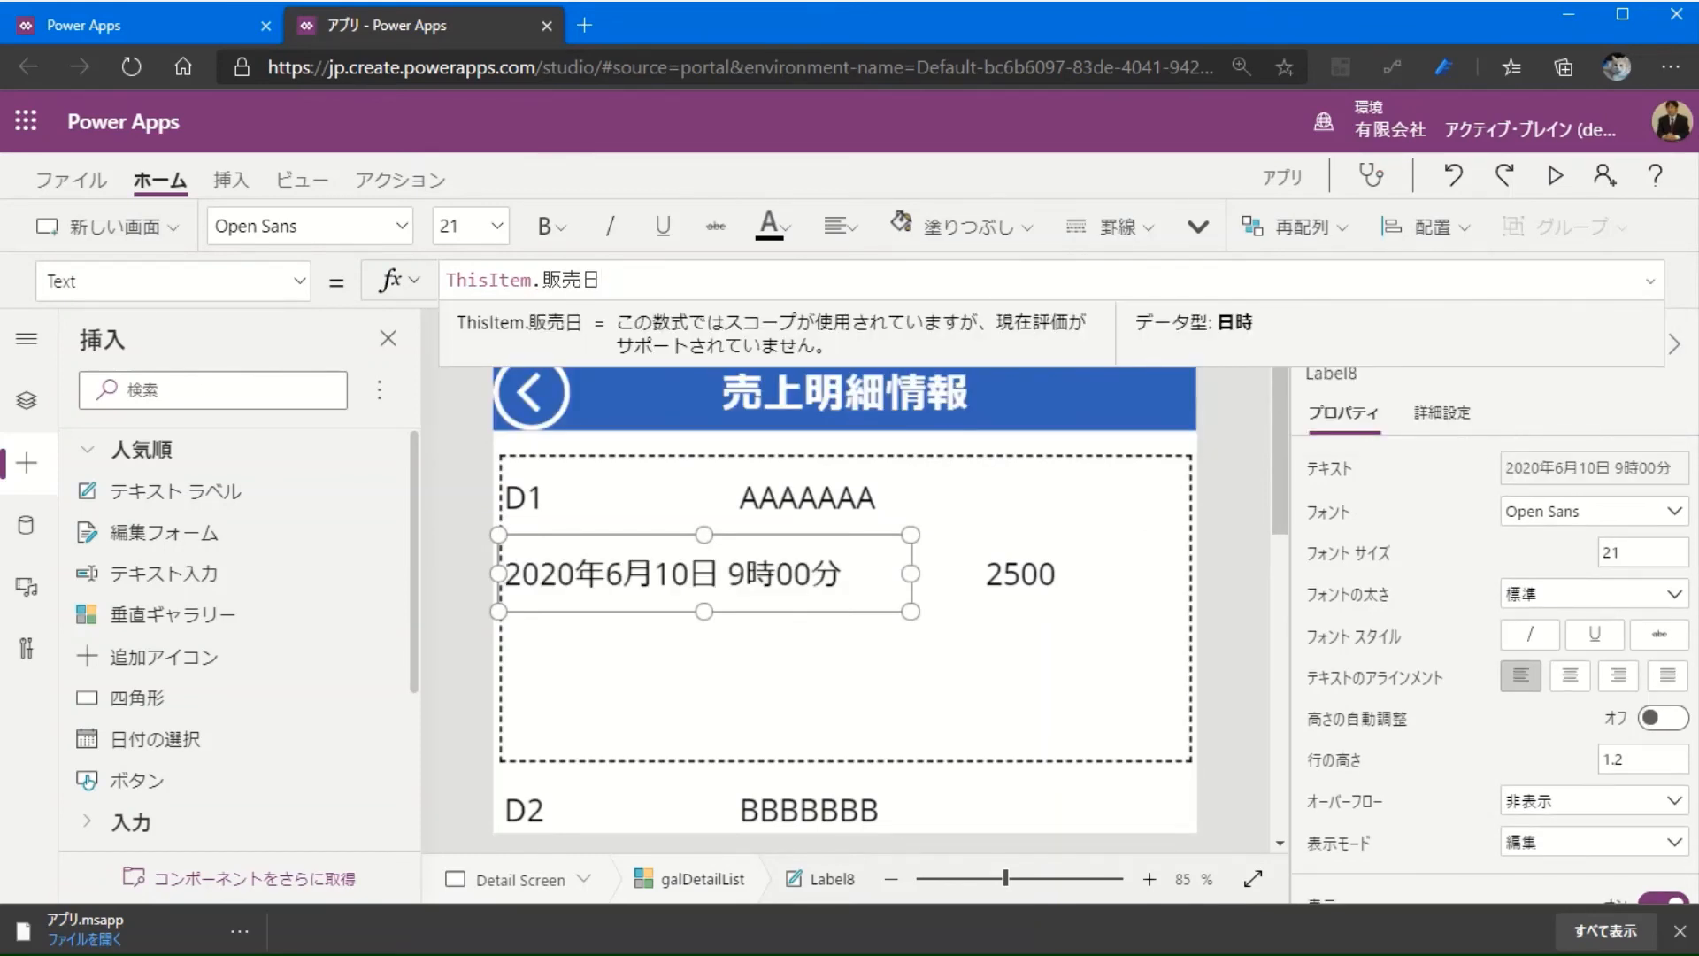
Step: Wrap the 販売日 label's formula in a Text function with the date format "yyyy/mm/dd"
key("Home")
type("Te")
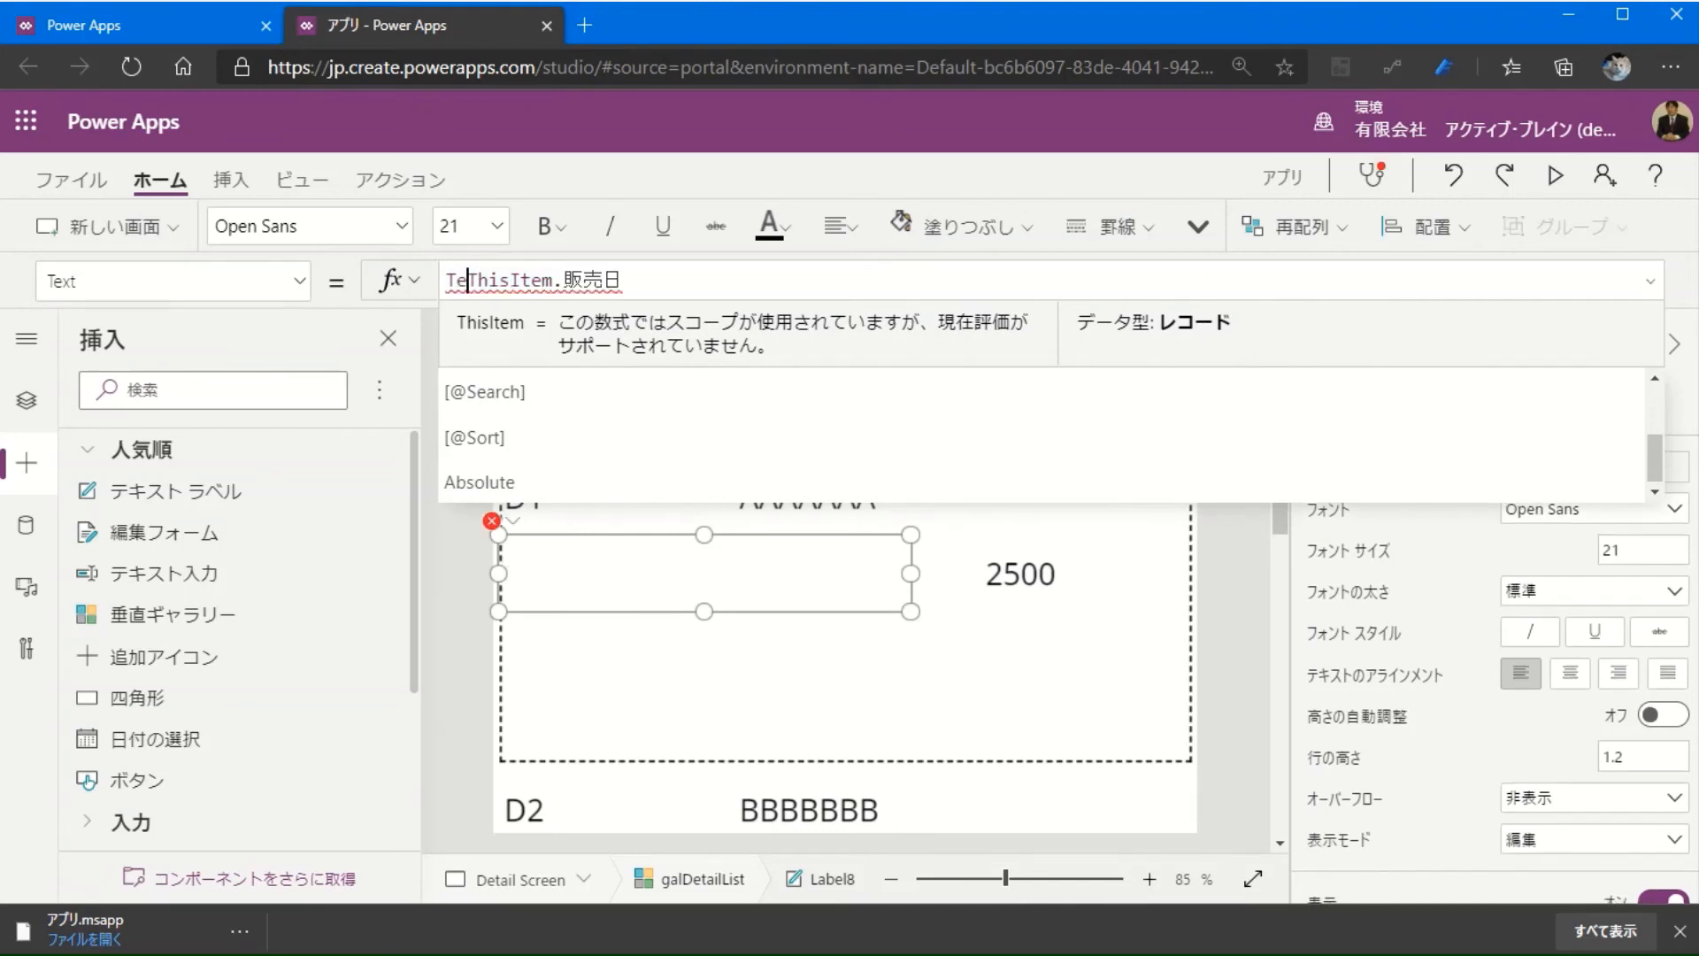
type("xt(")
key("End")
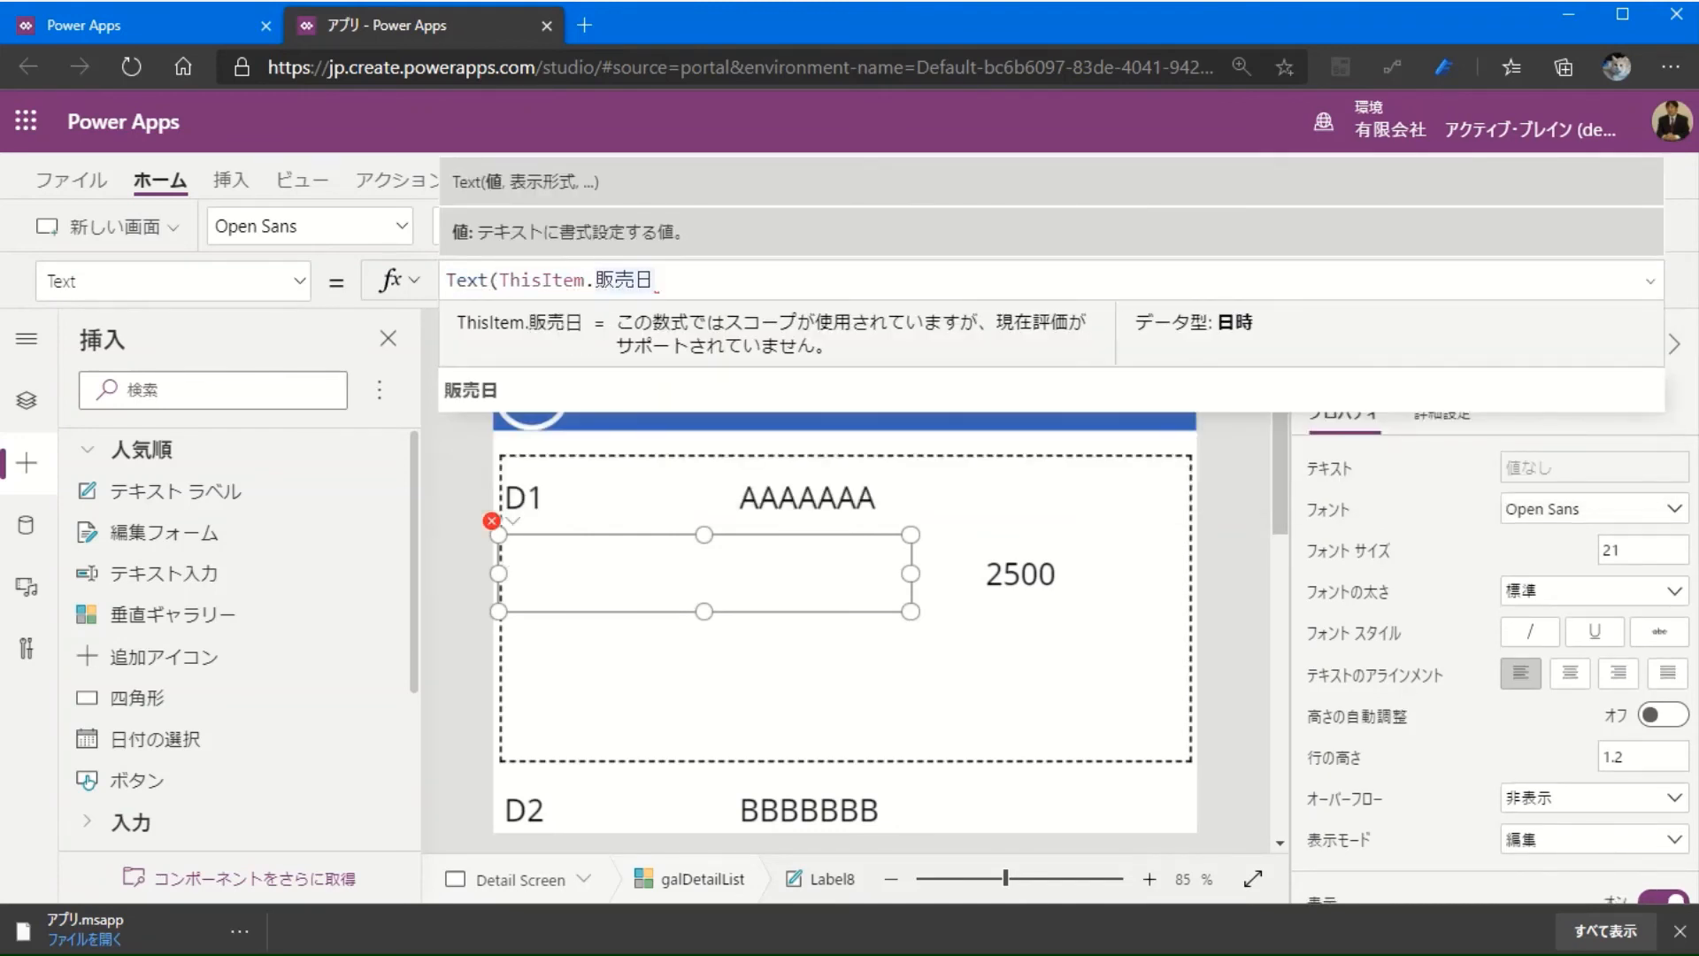
type(", \"yyyy/mm/d")
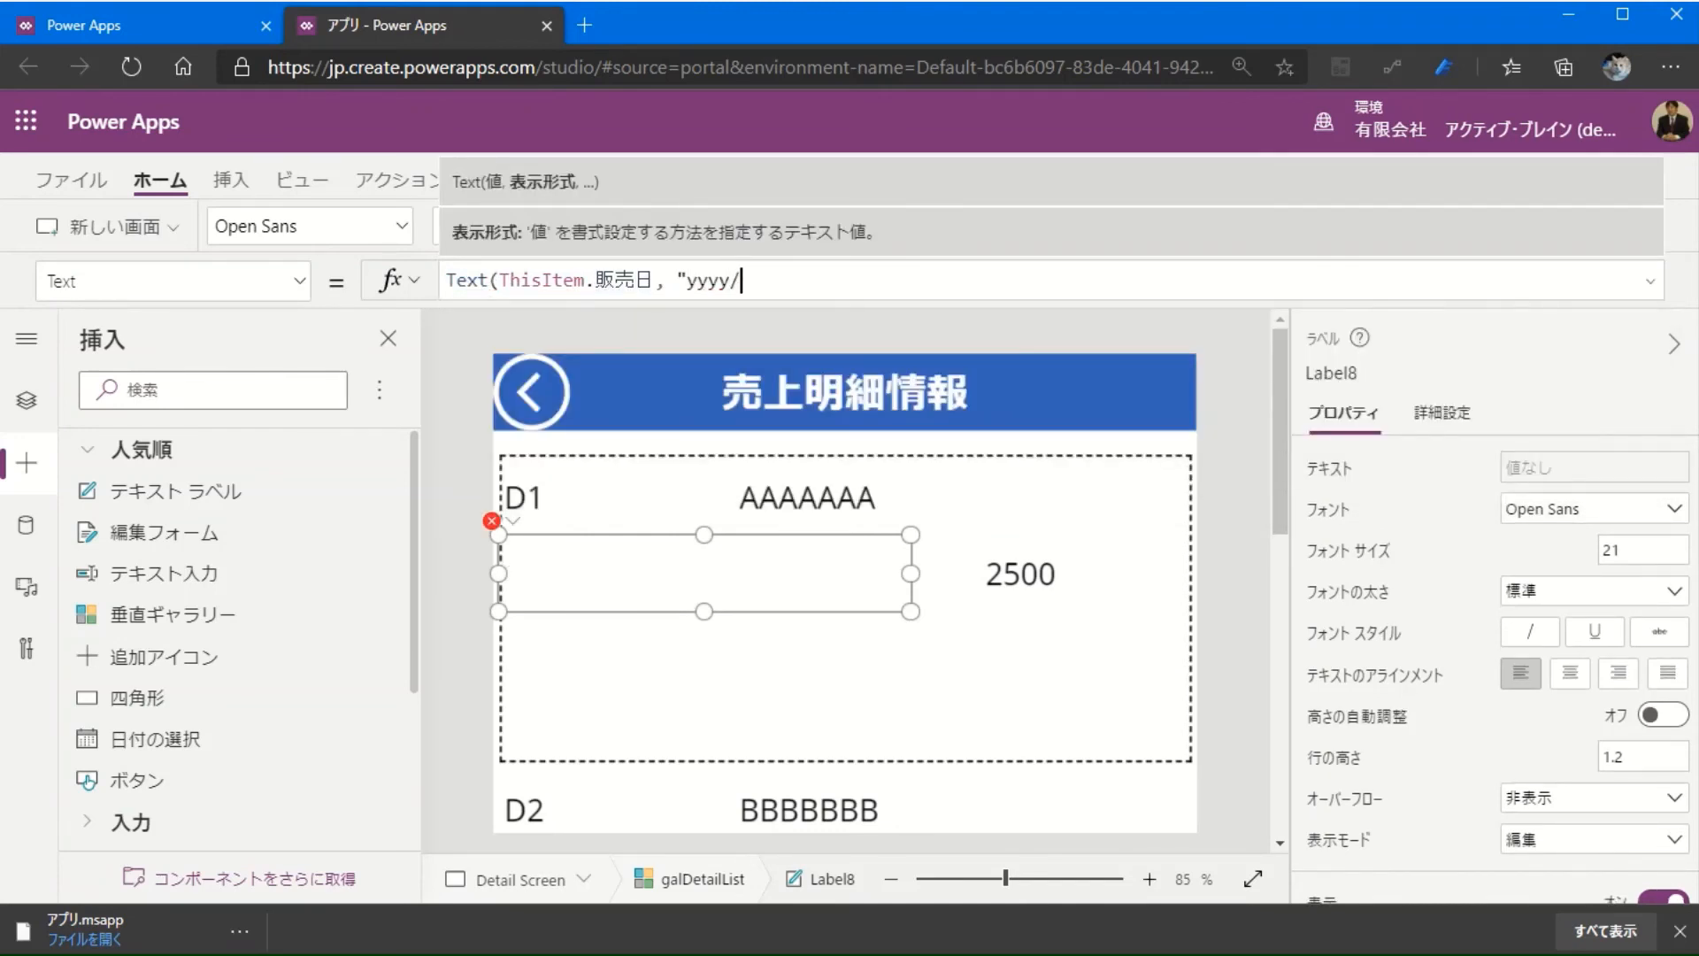
type("d\")")
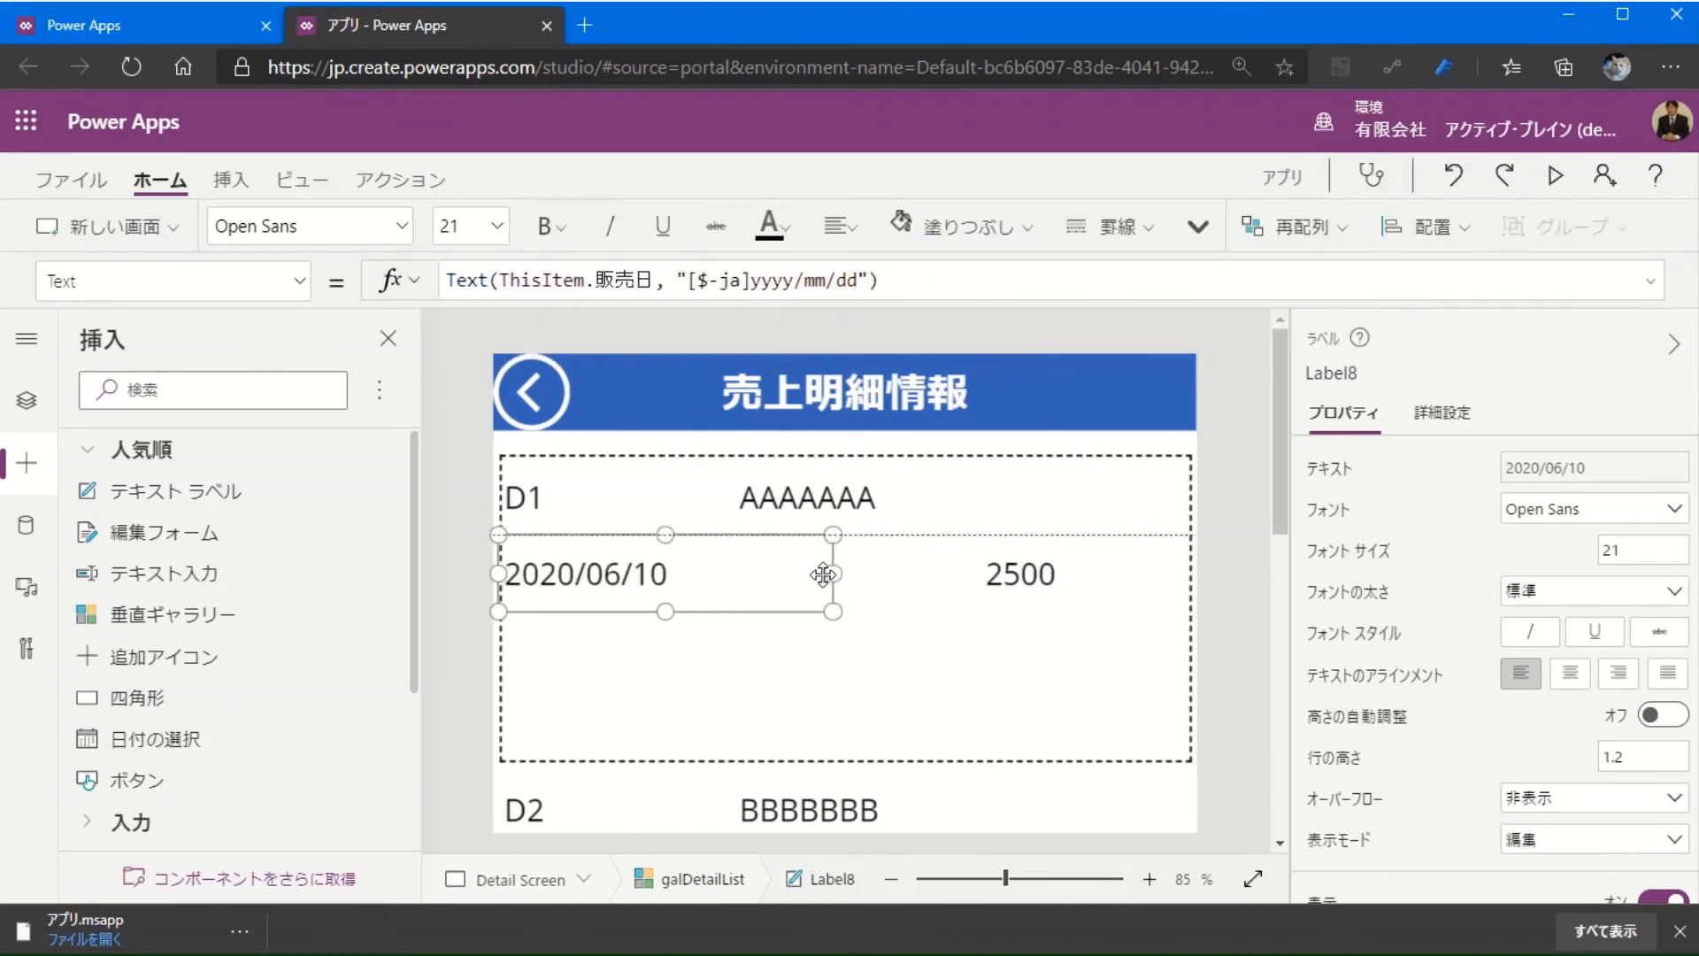
Step: Narrow the 販売日 label slightly and insert a separator rectangle 630 wide and 2 high beneath the labels at Y 142
left_click_drag(832, 574, 805, 574)
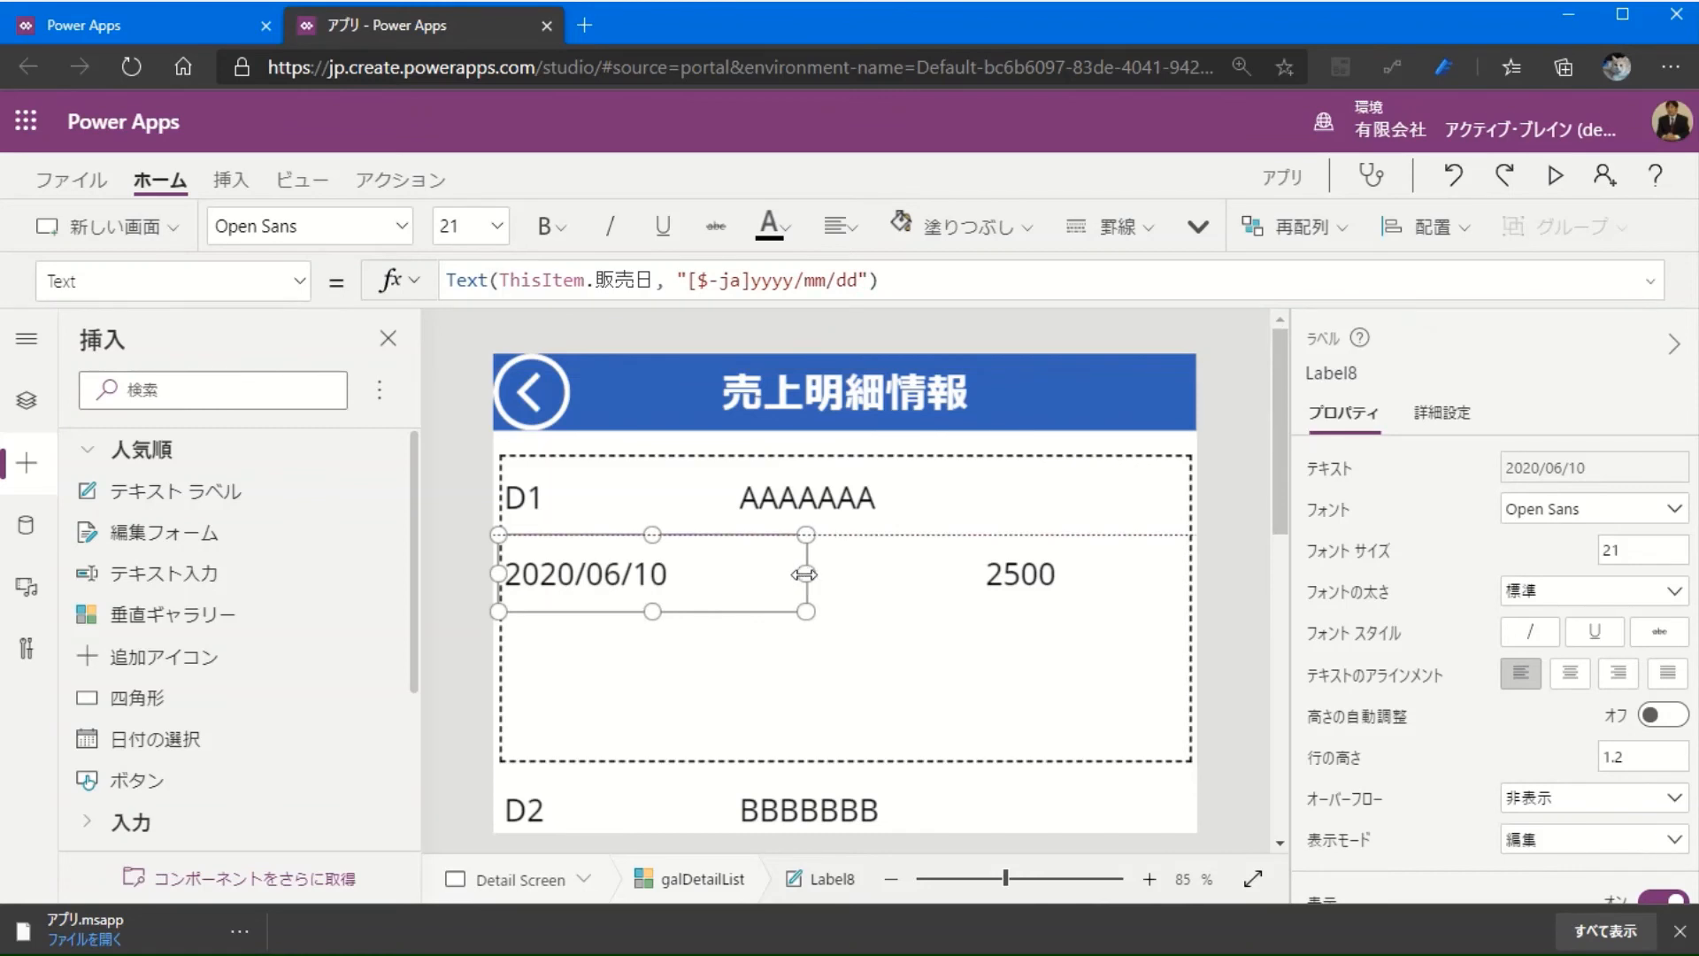
left_click(1045, 589)
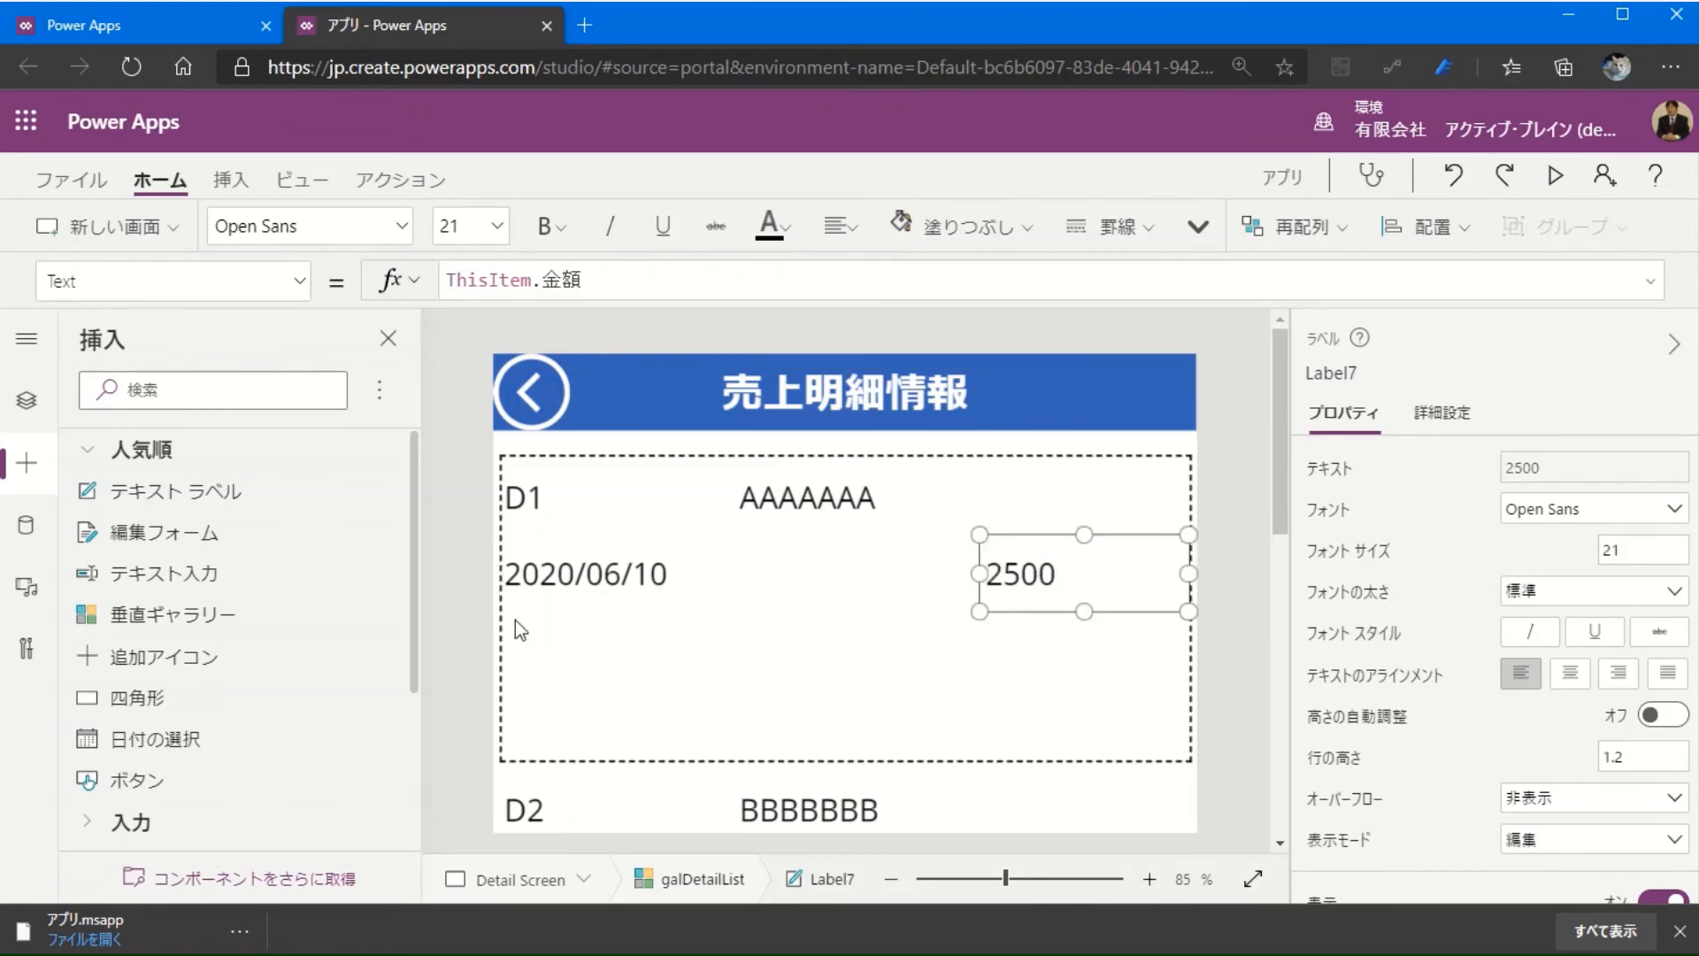
left_click_drag(146, 699, 1226, 672)
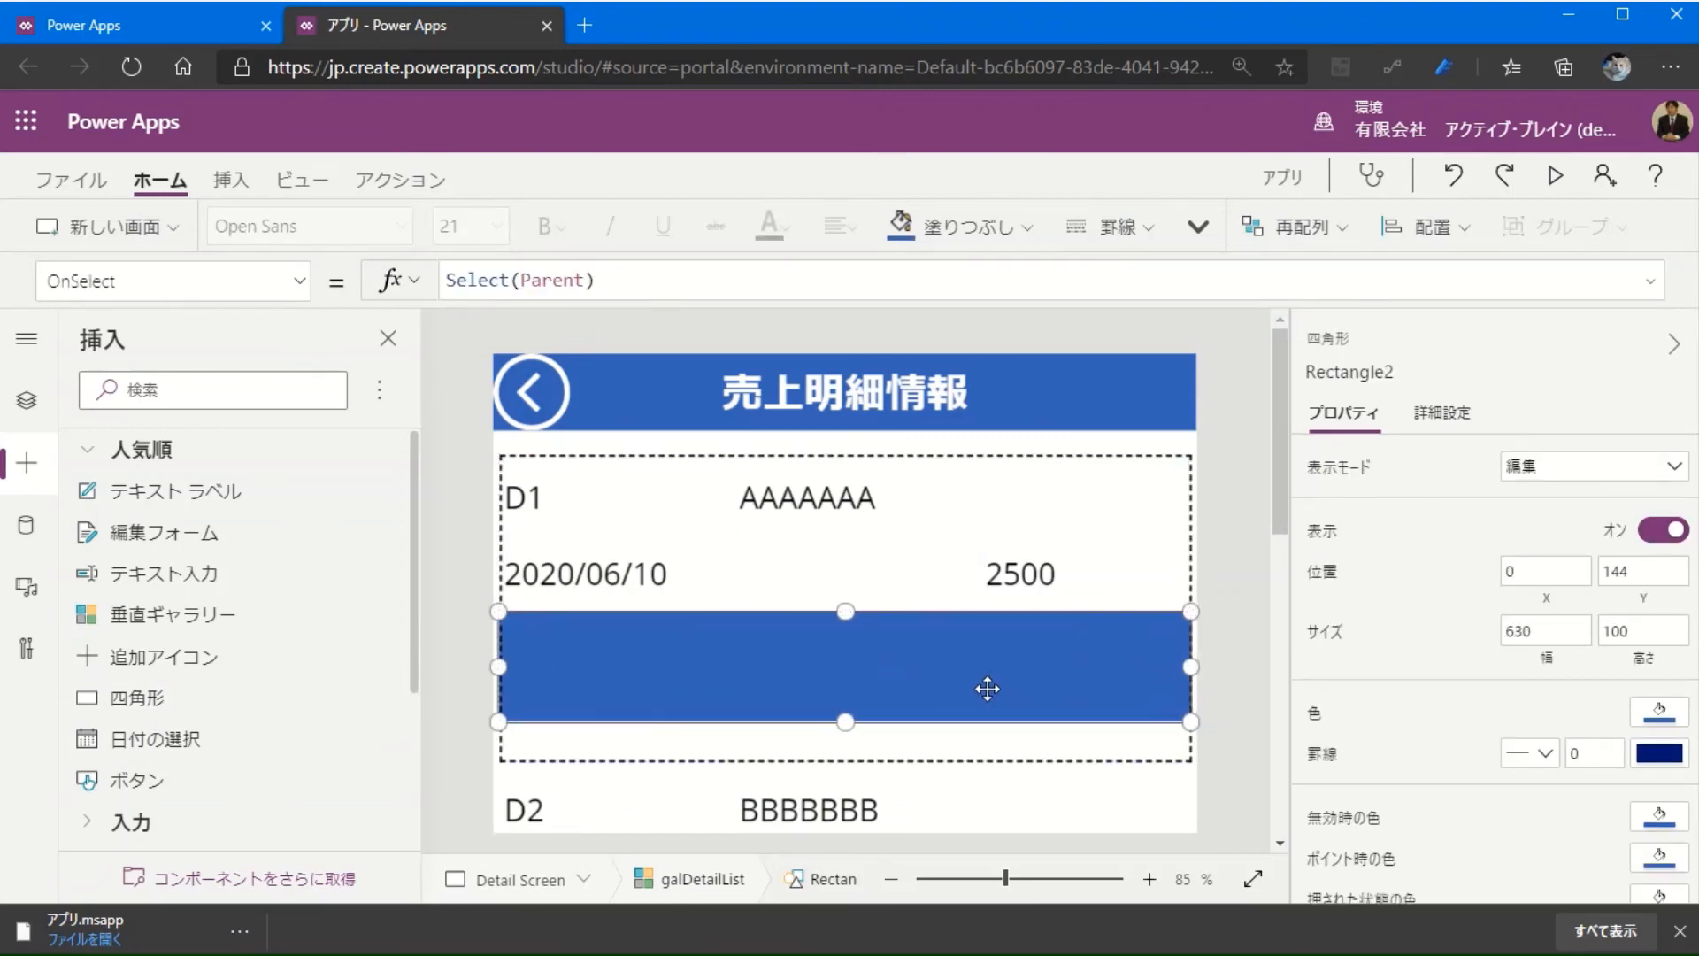
double_click(1652, 630)
type("2")
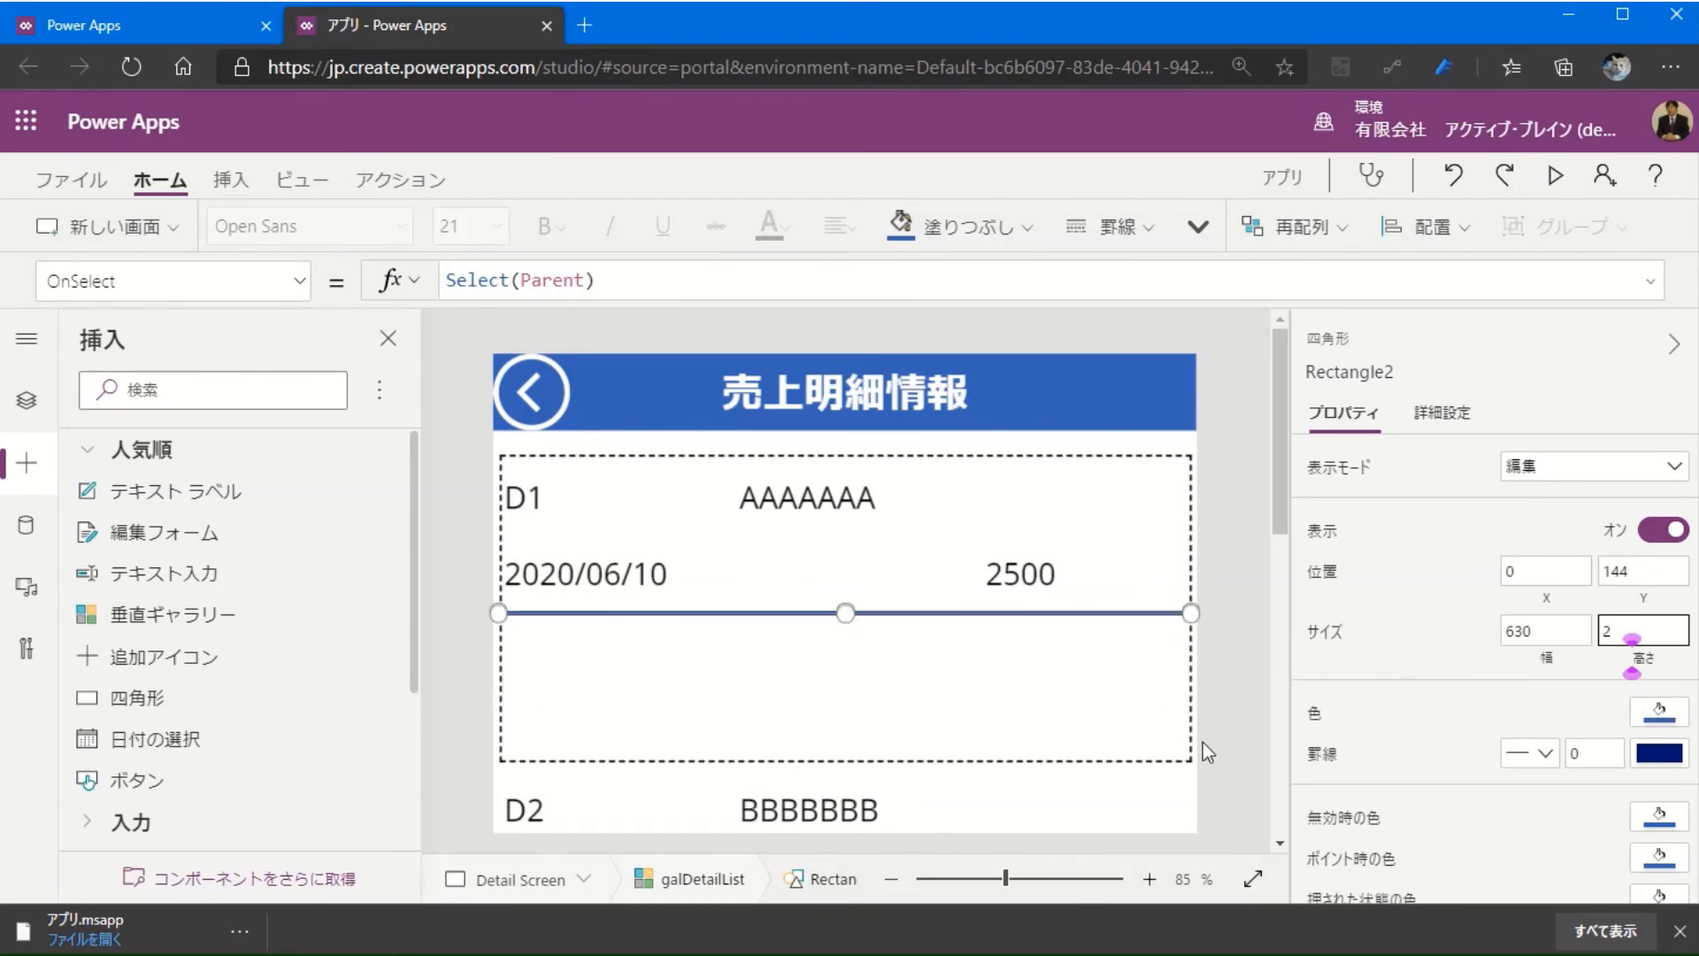
mouse_move(841, 612)
left_mouse_down()
mouse_move(857, 633)
mouse_move(867, 613)
left_mouse_up()
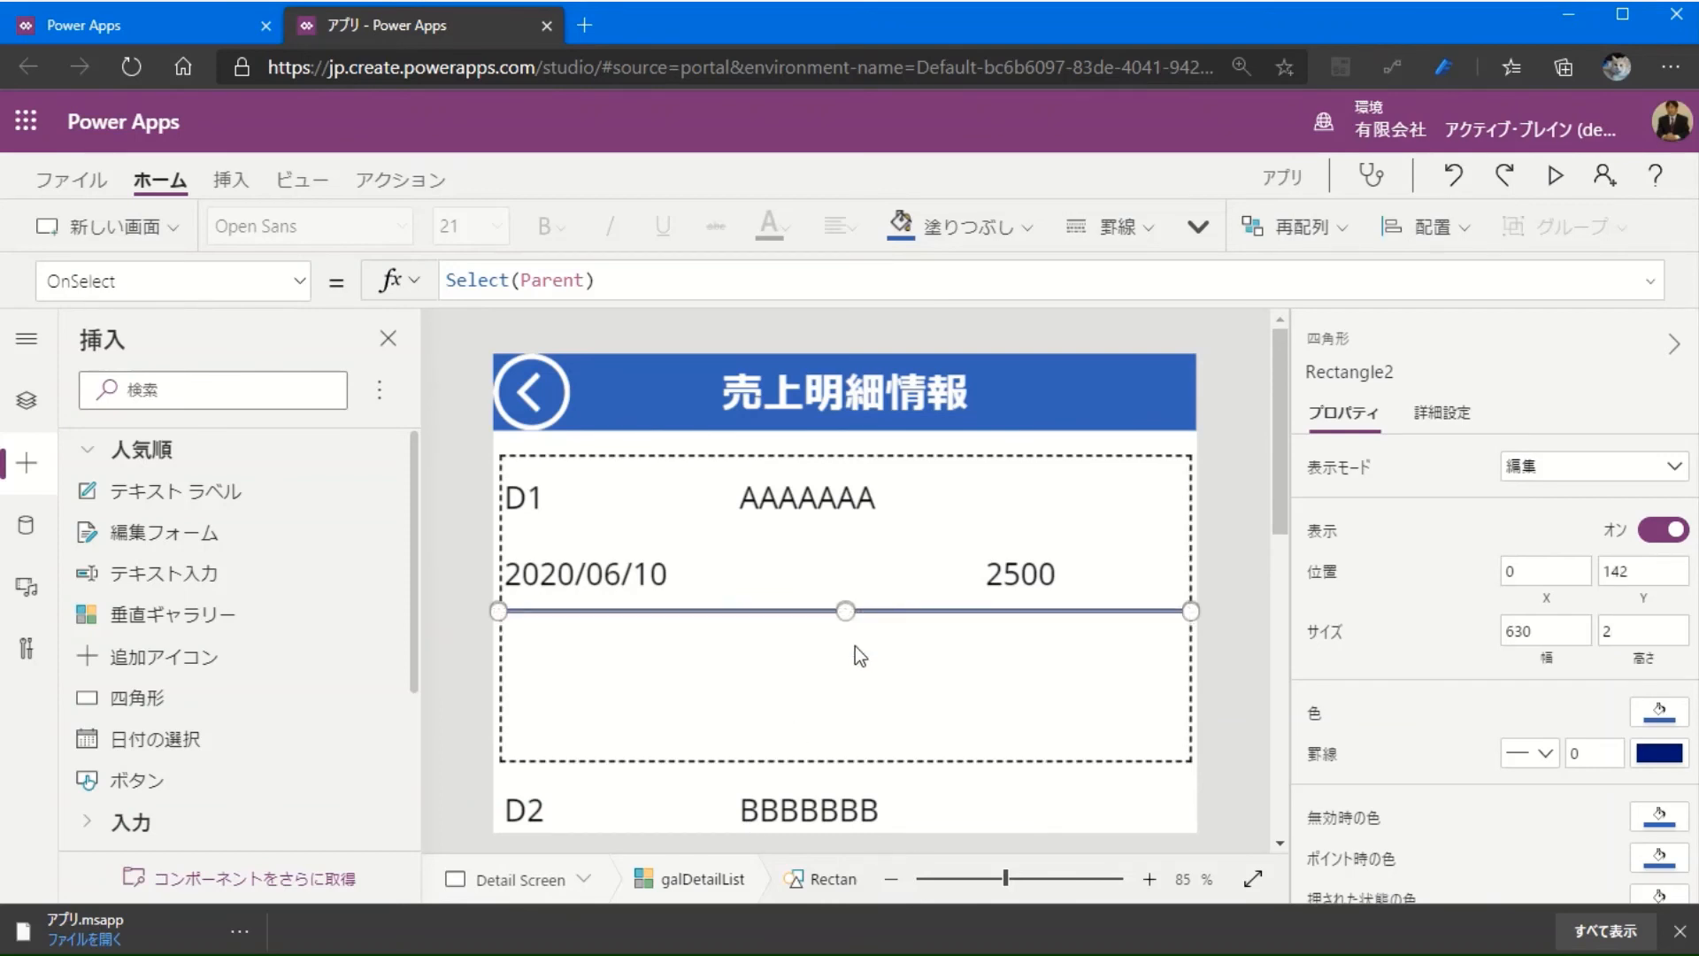
Step: Shorten the item template of galDetailList so each record ends just below its separator line
left_click(852, 699)
left_click_drag(846, 752, 857, 614)
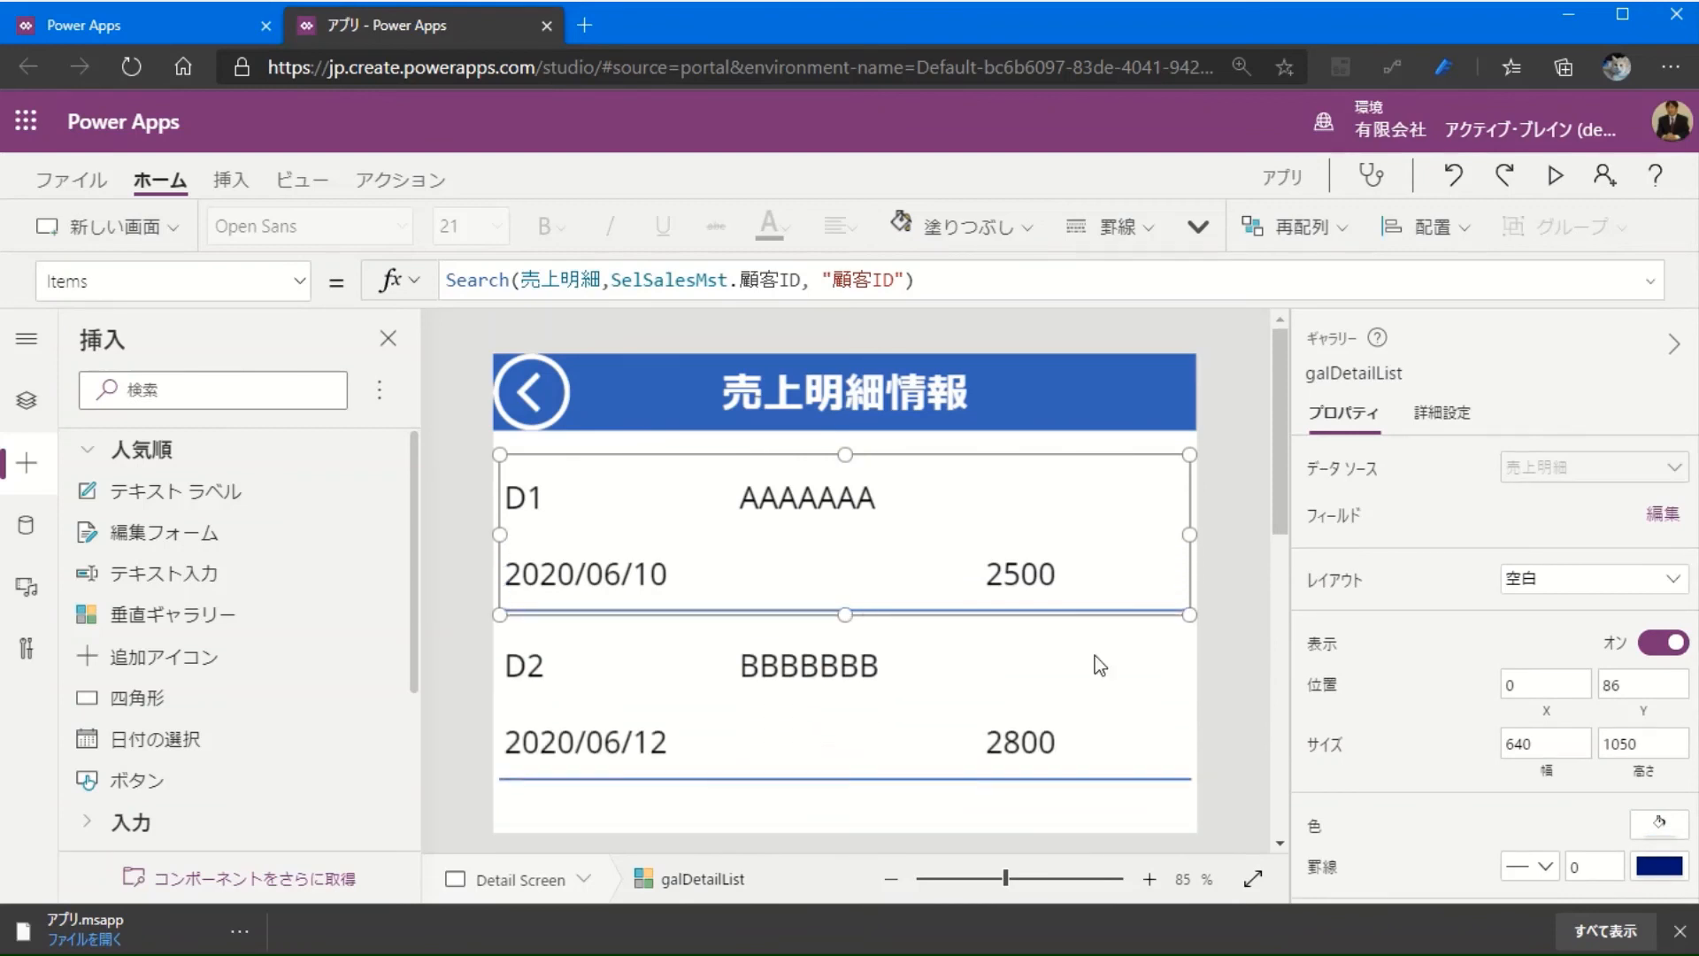
scroll(1092, 664, "down", 5)
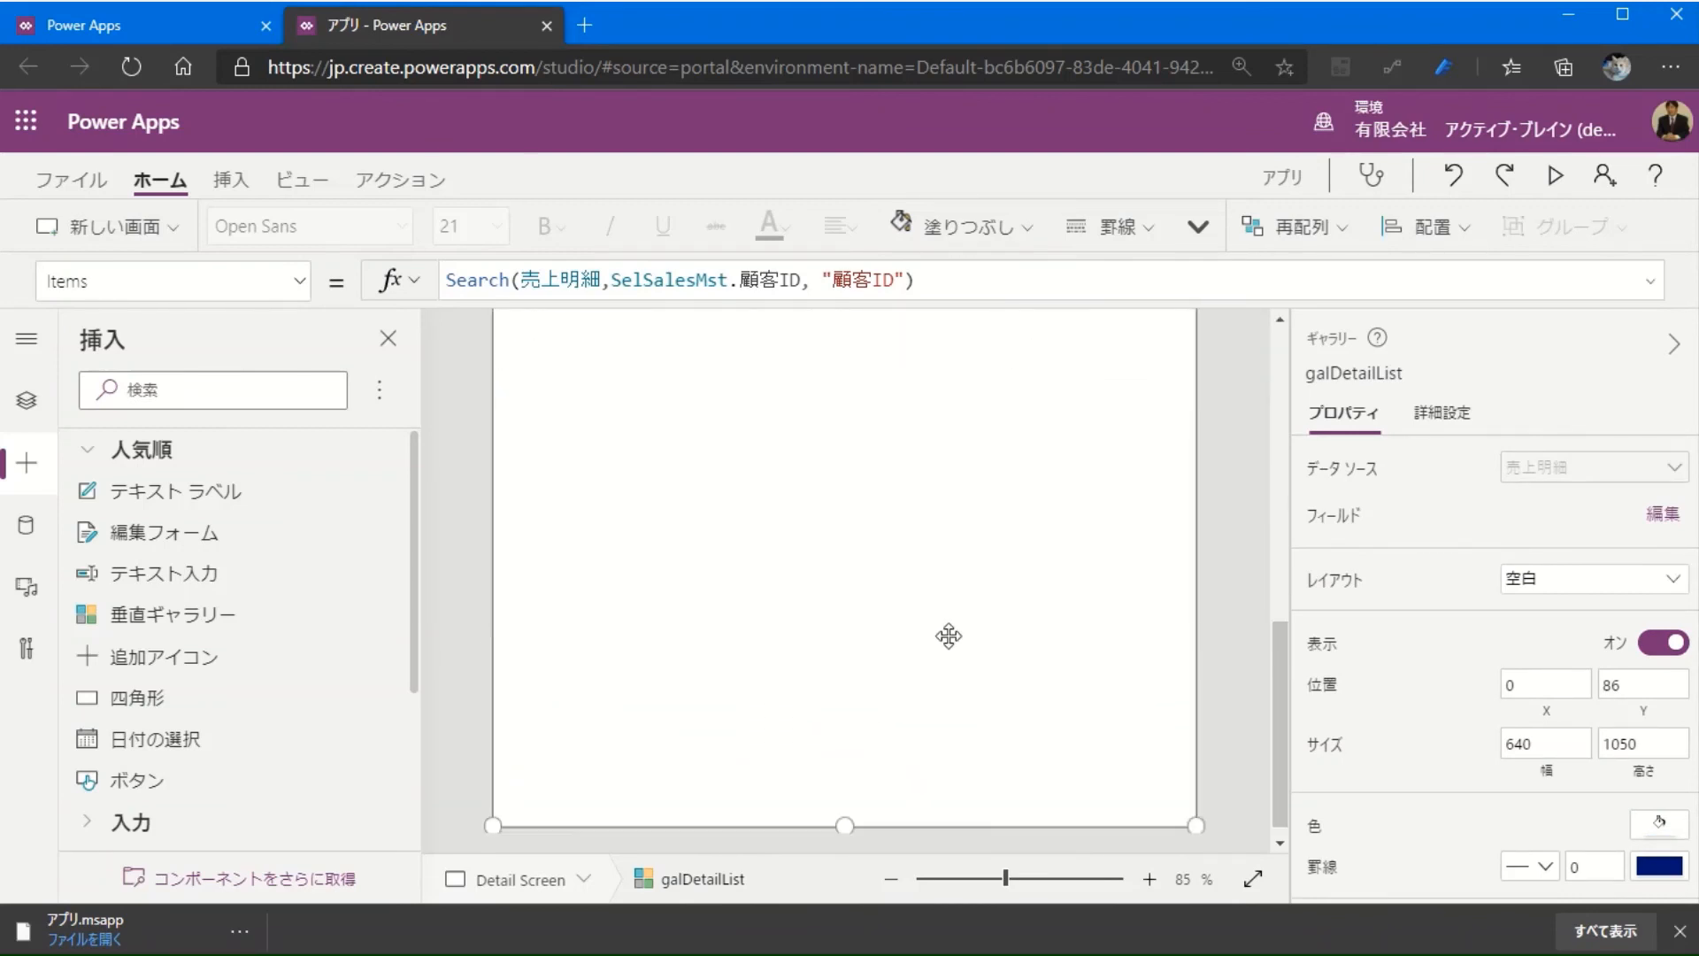
scroll(948, 634, "up", 5)
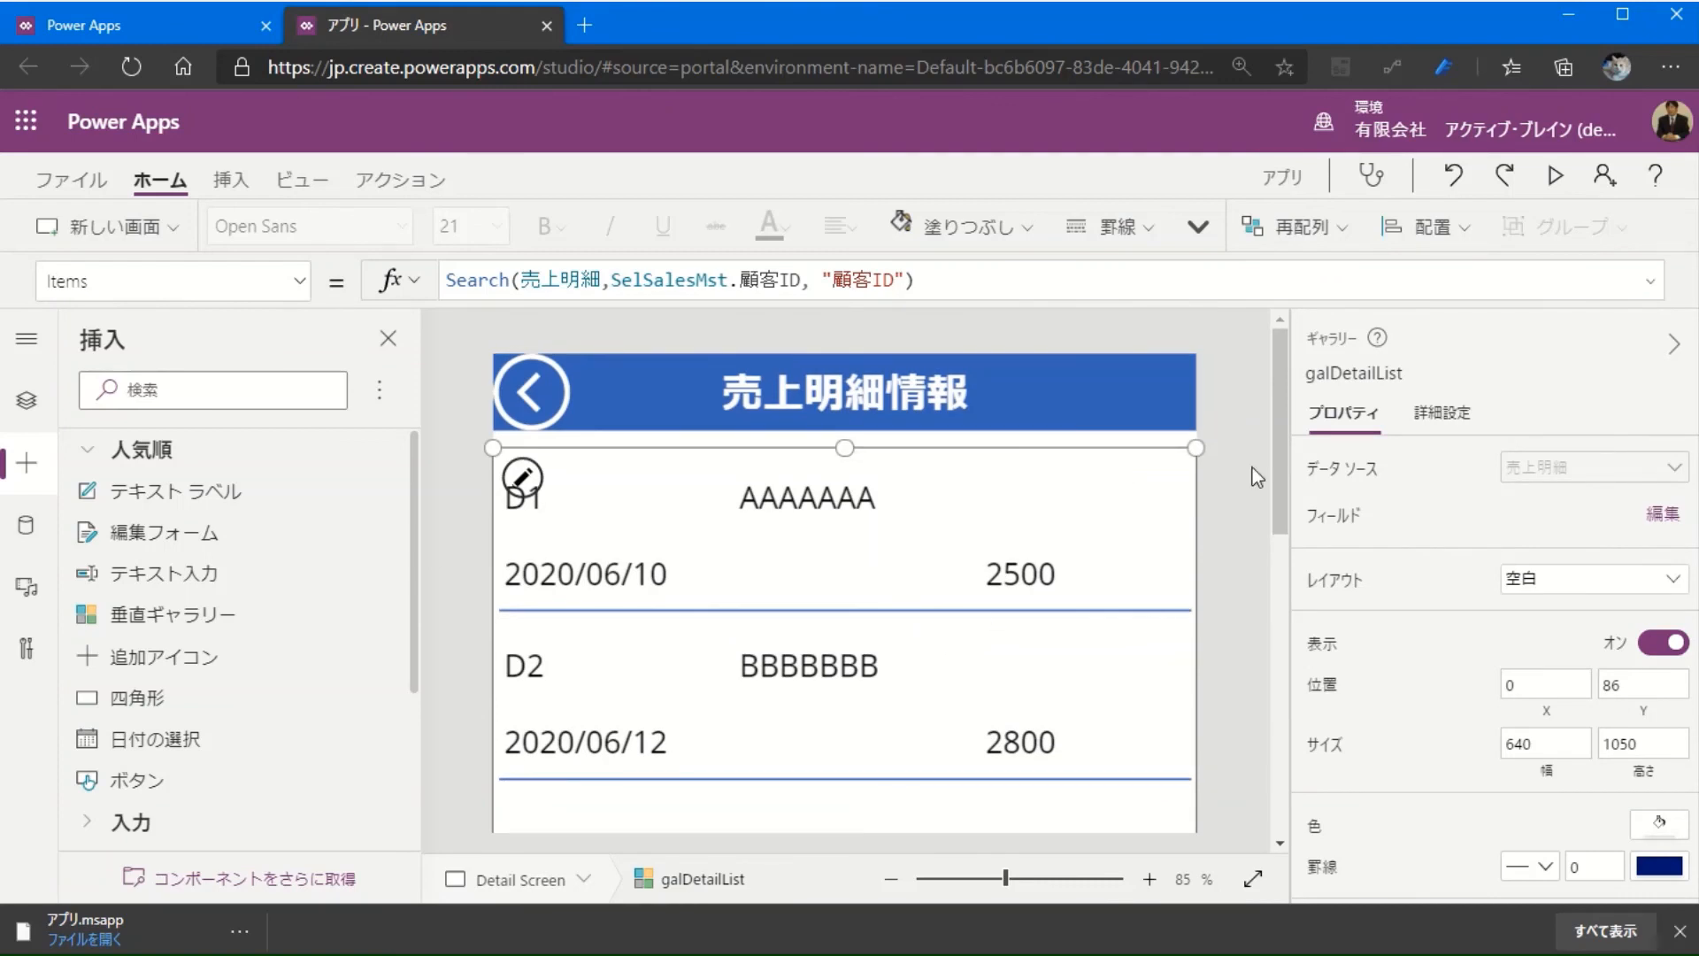
Step: Set the OnSelect formula of the back icon in the 売上明細情報 header to Back(ScreenTransition.Fade)
left_click(526, 410)
left_click(591, 284)
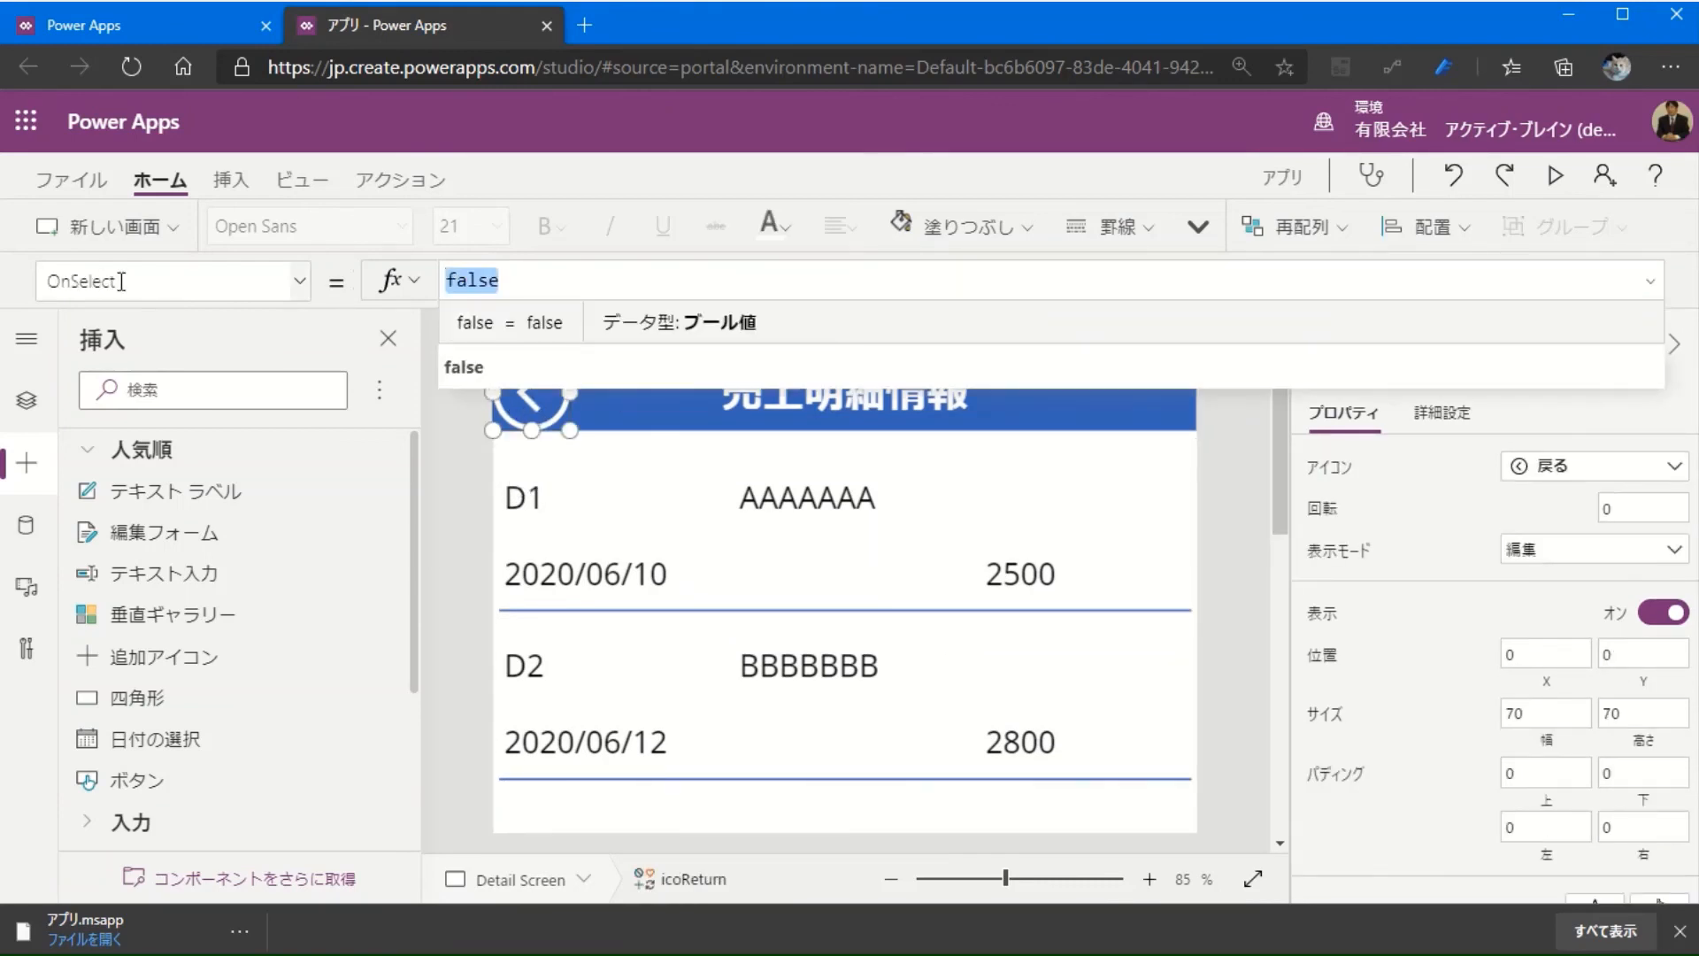
type("back")
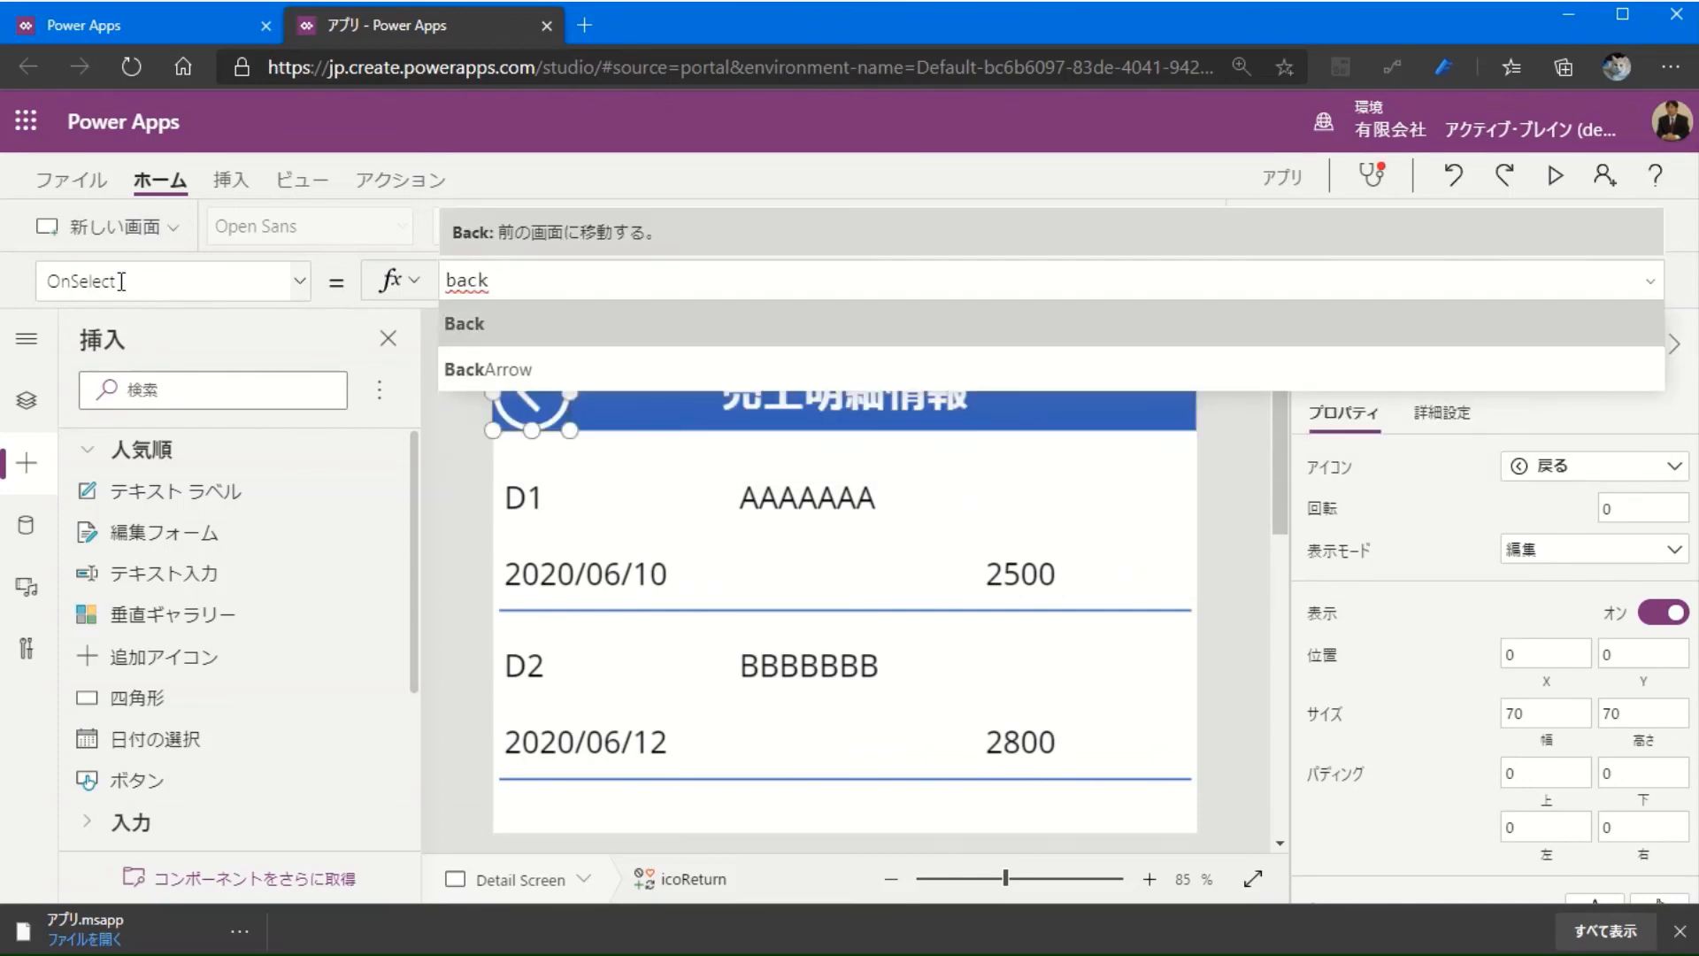
key("Tab")
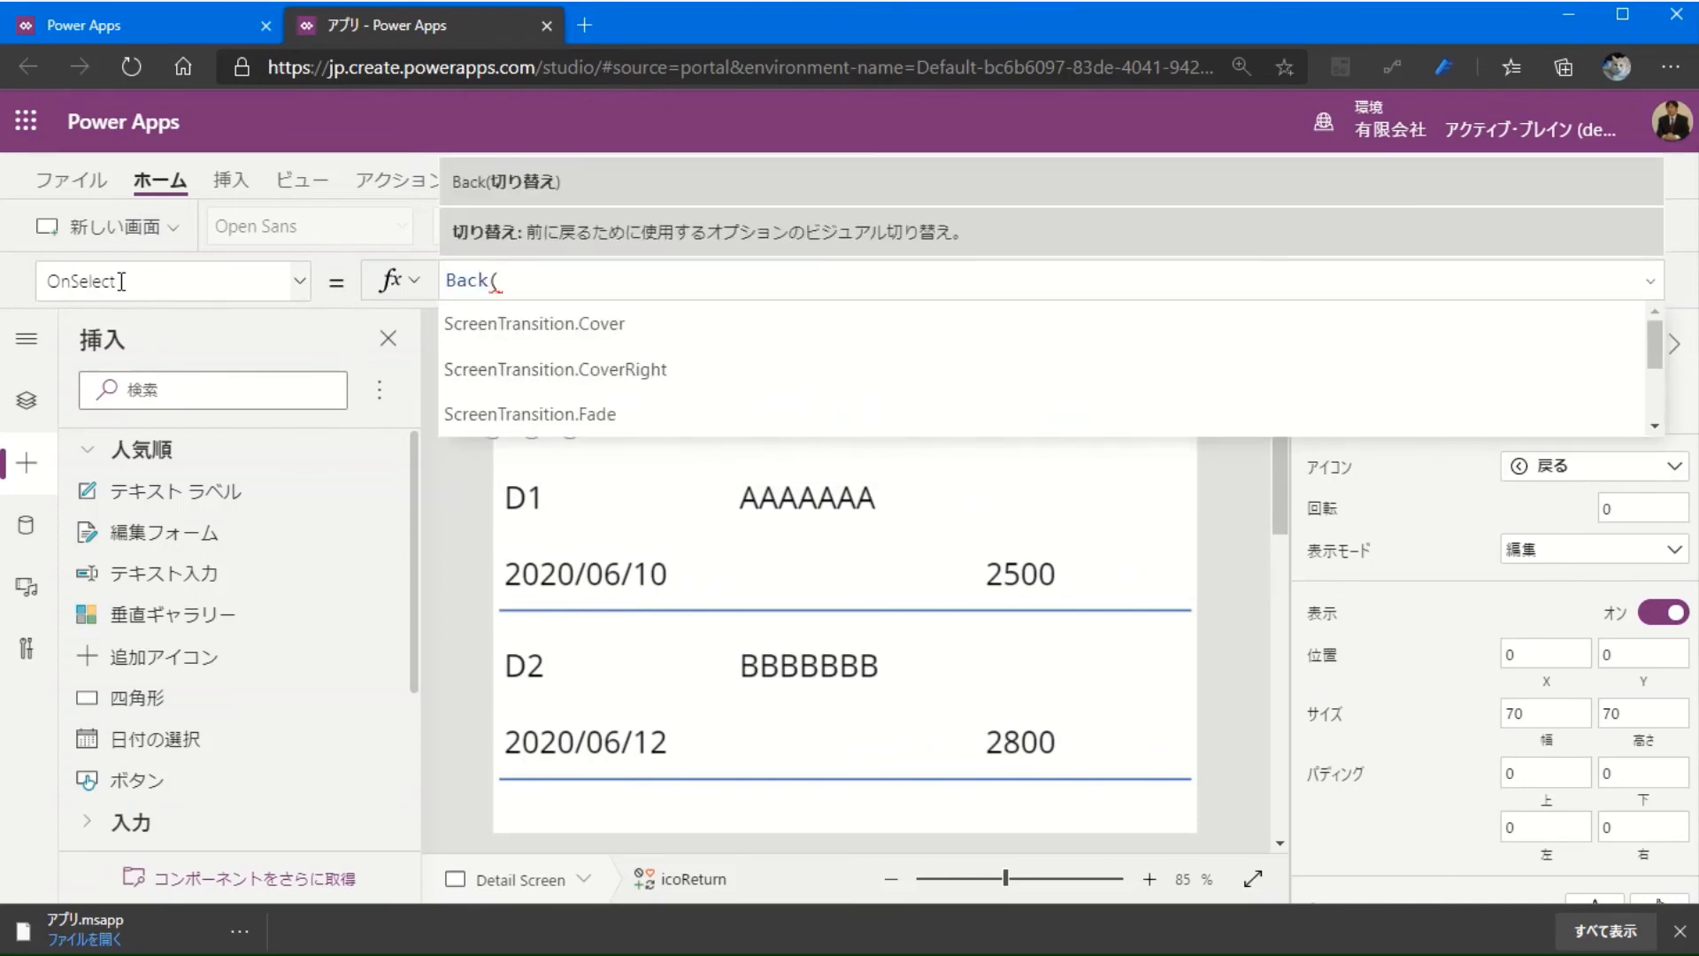
key("Down")
key("Down")
key("Tab")
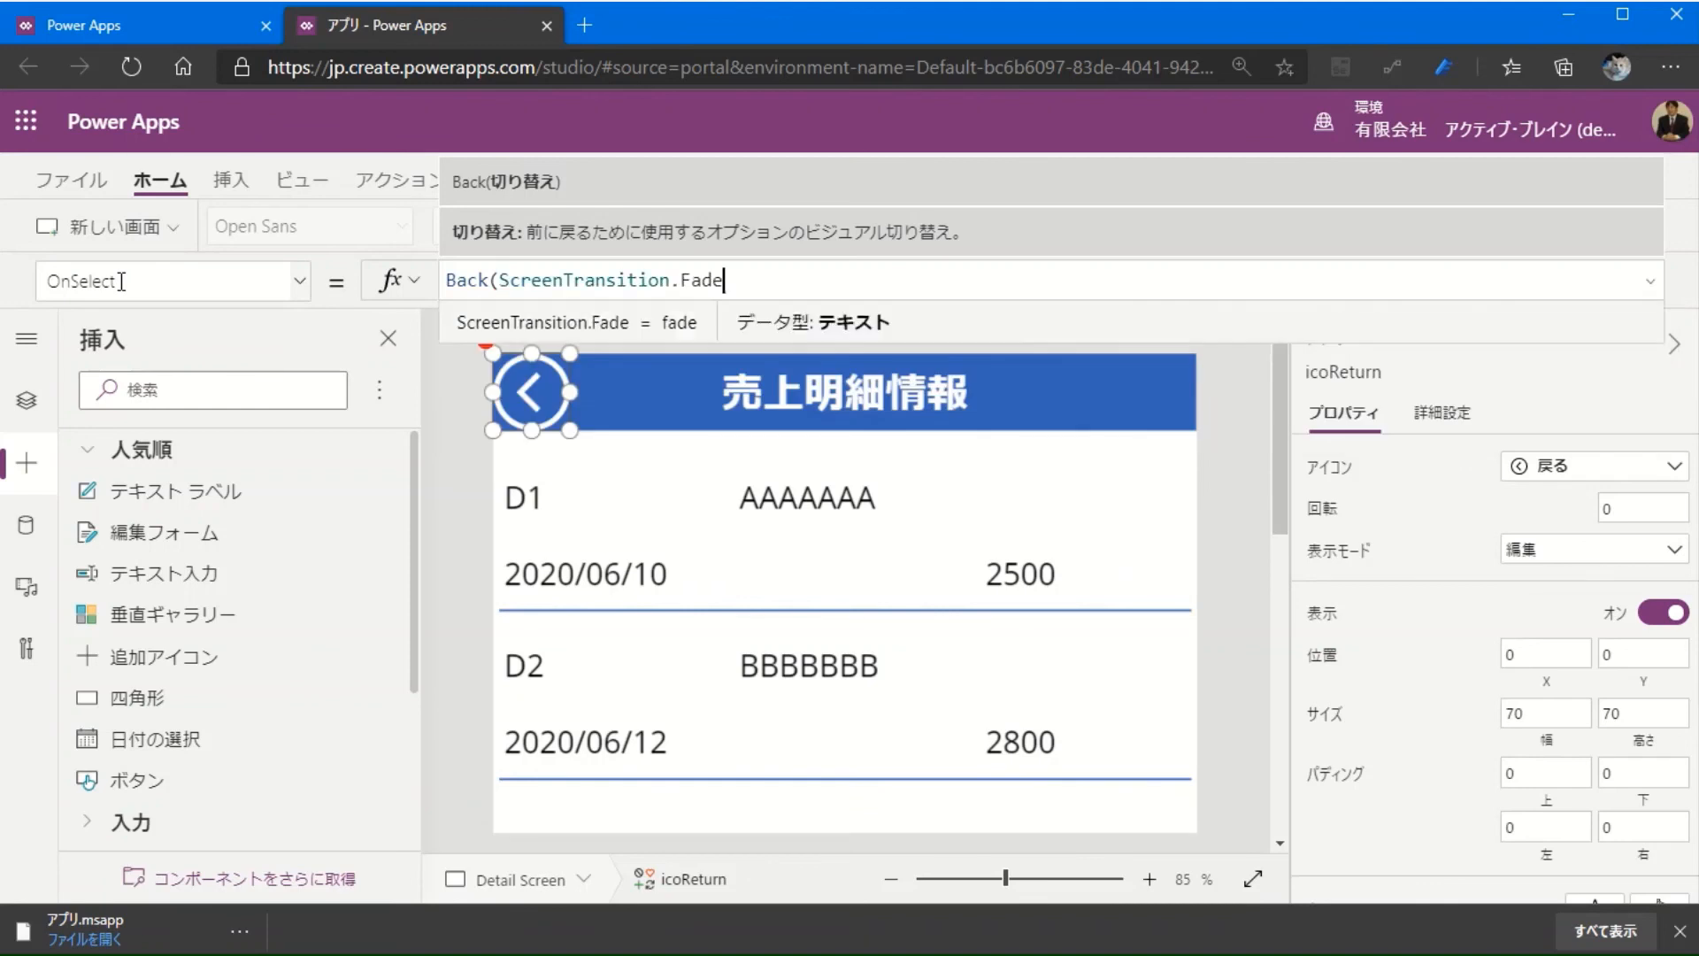
type(")")
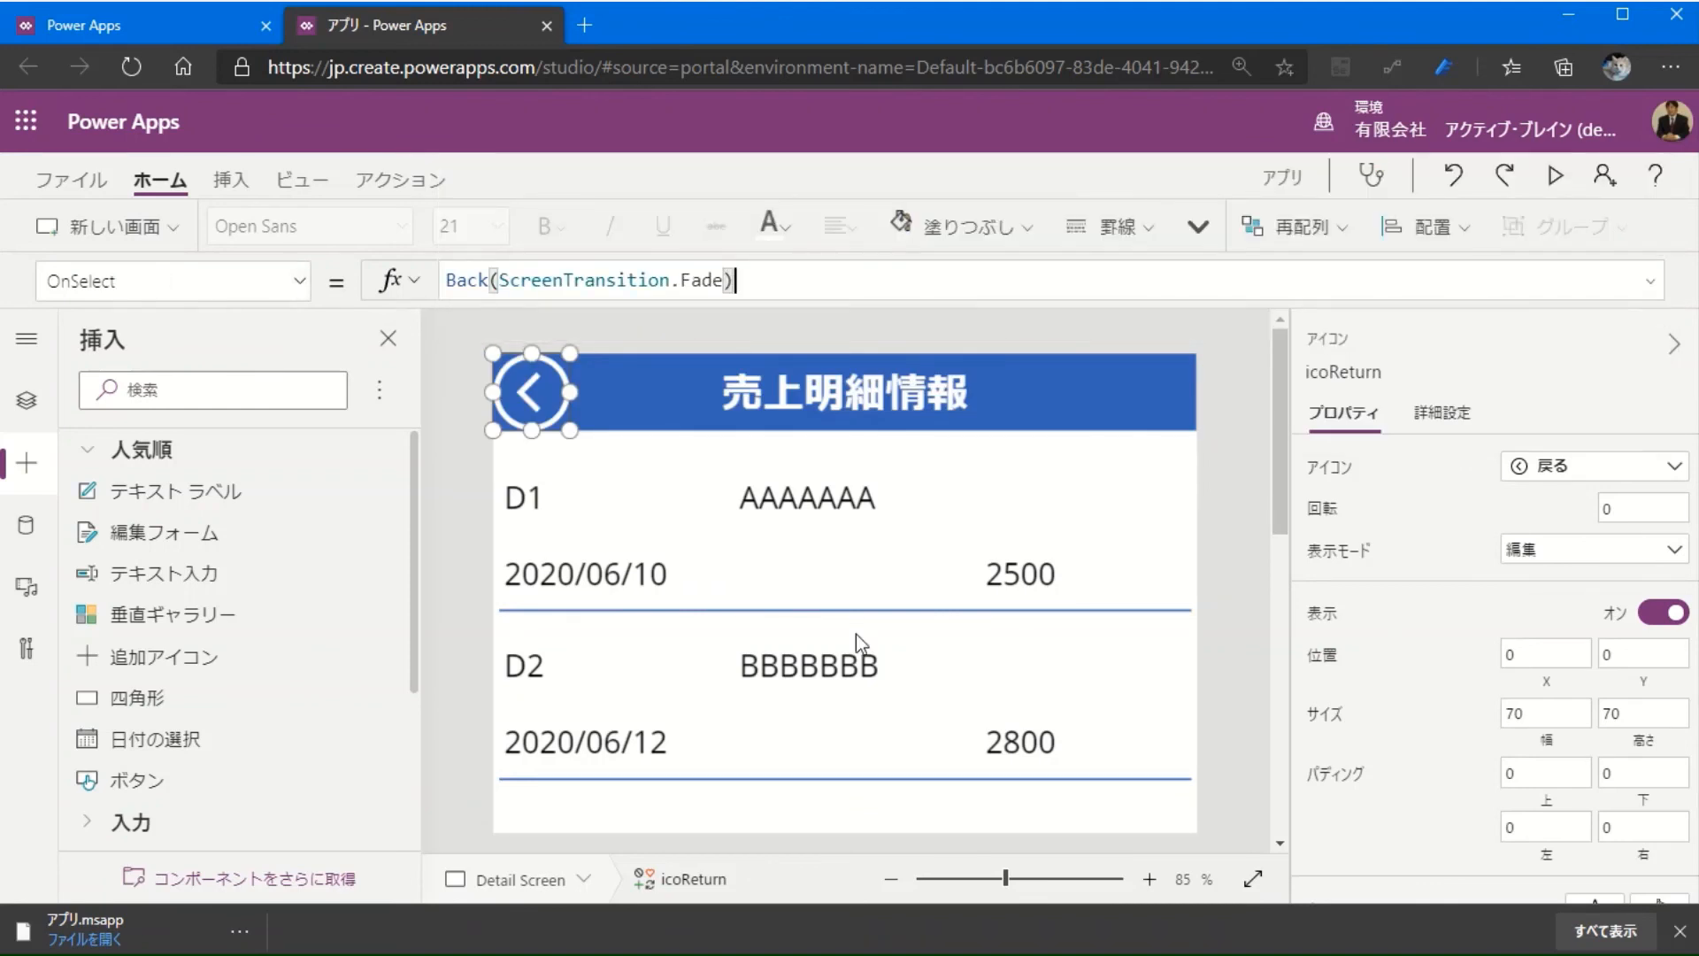
left_click_drag(1278, 496, 1278, 410)
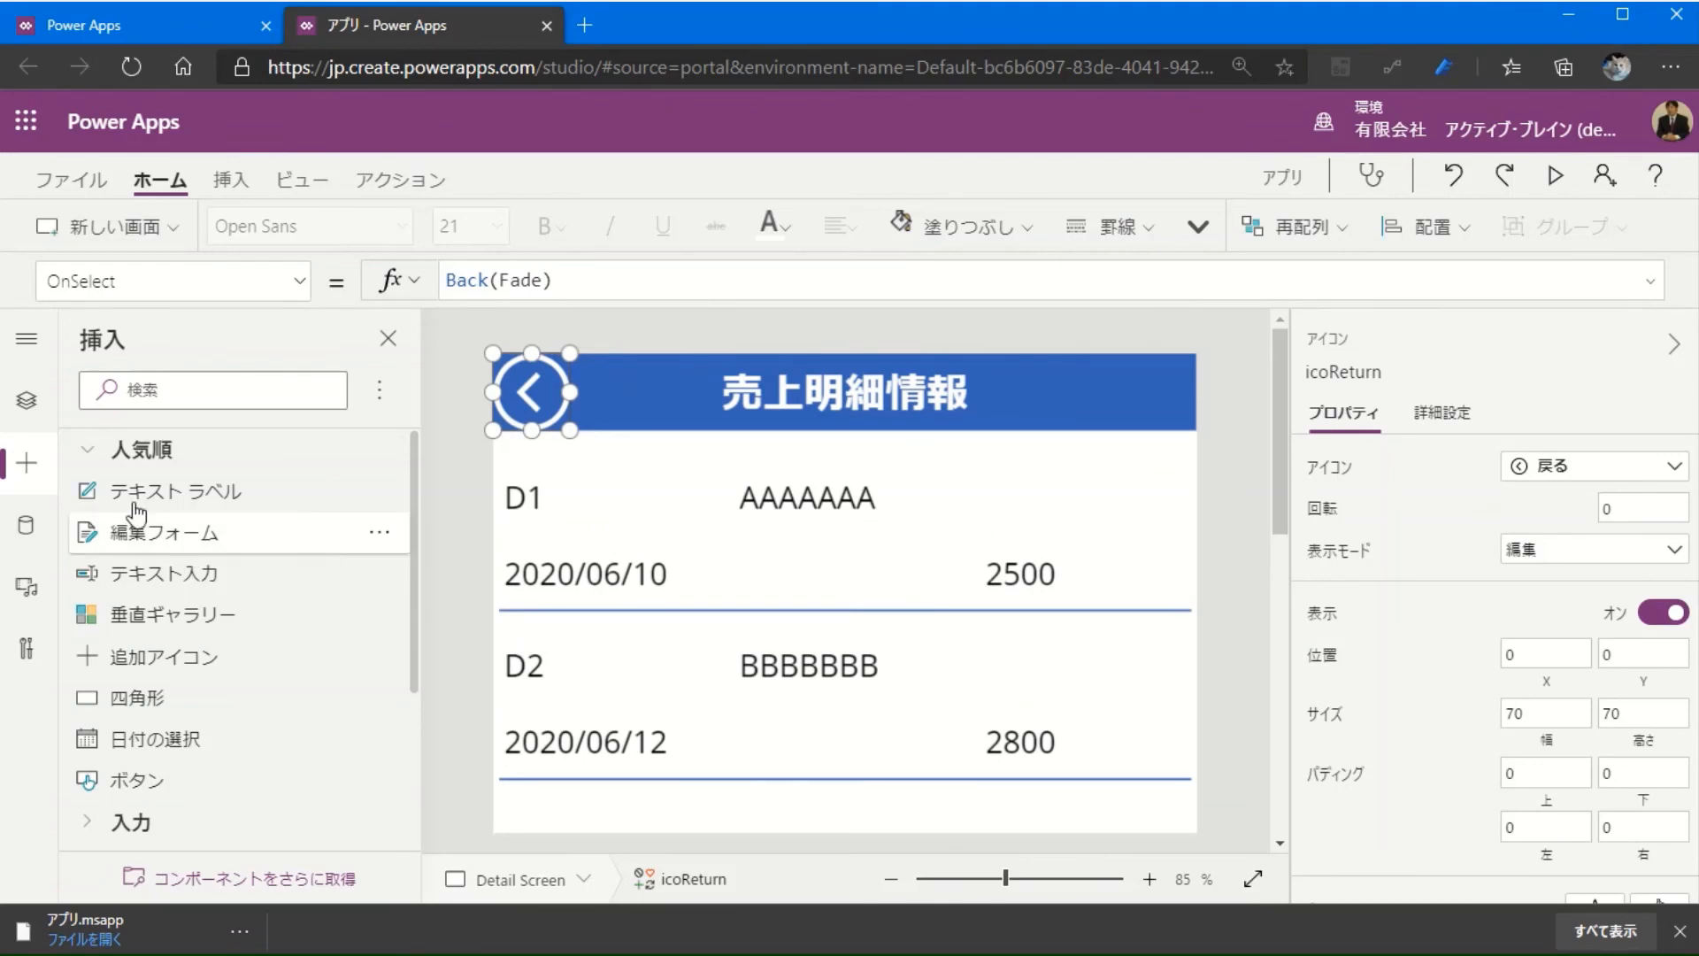
Step: Collapse Header Screen and Detail Screen in the app's screen tree and select Detail Screen
left_click(26, 402)
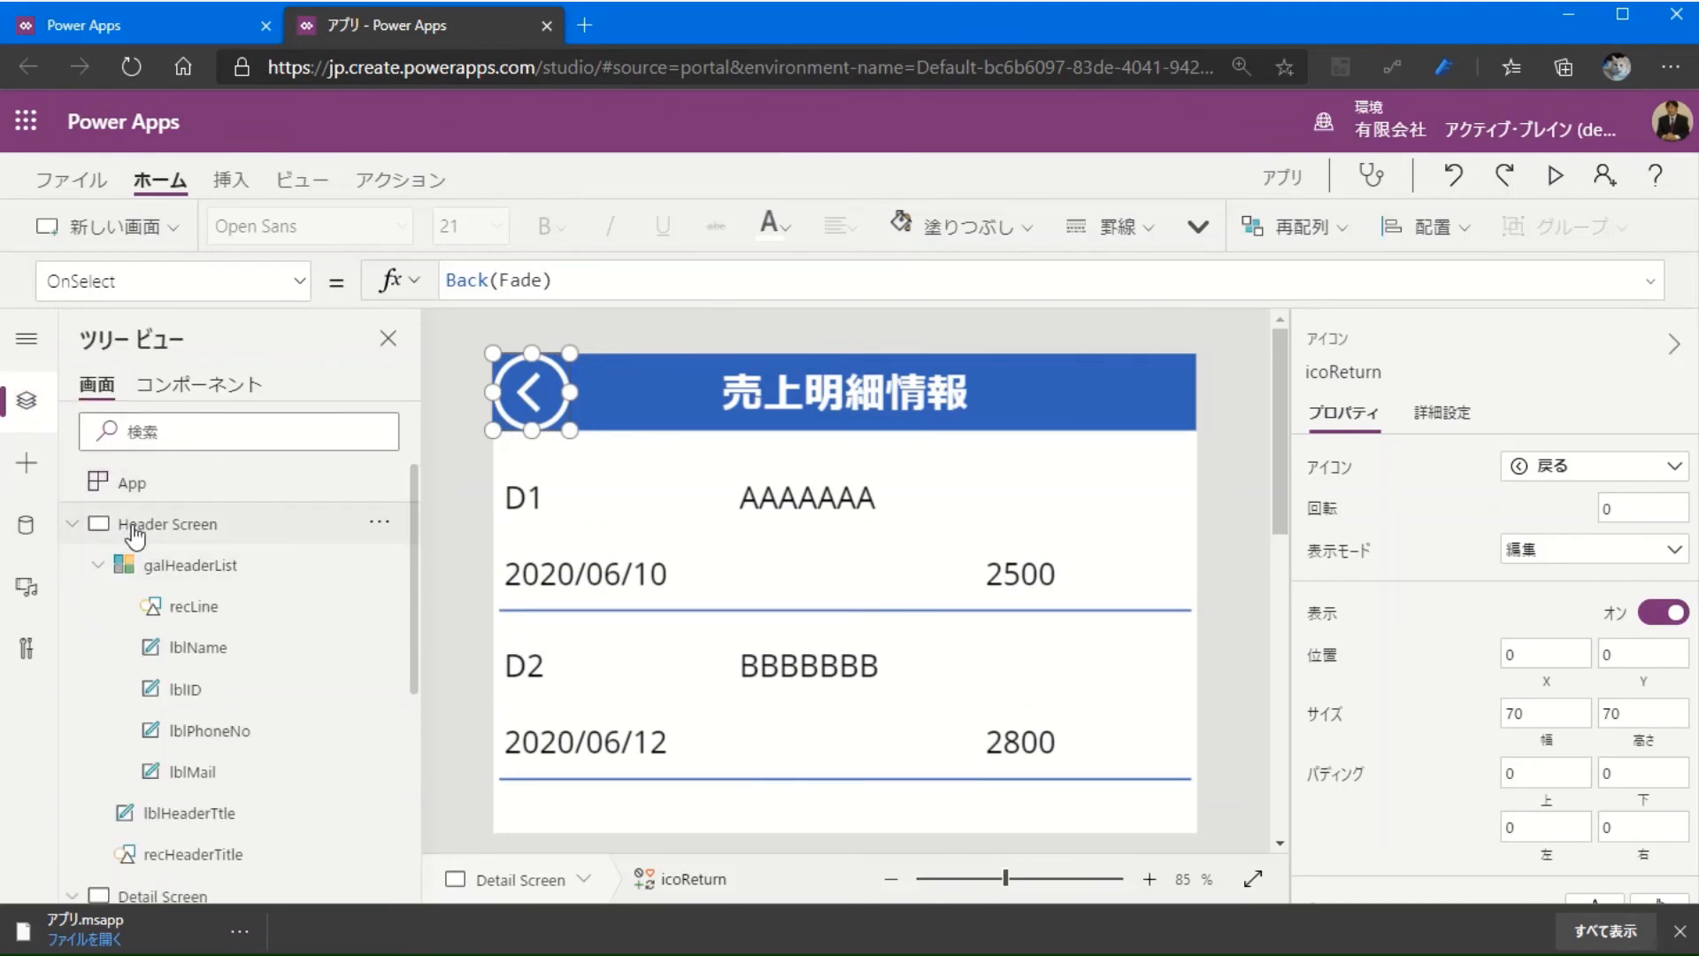
left_click(142, 529)
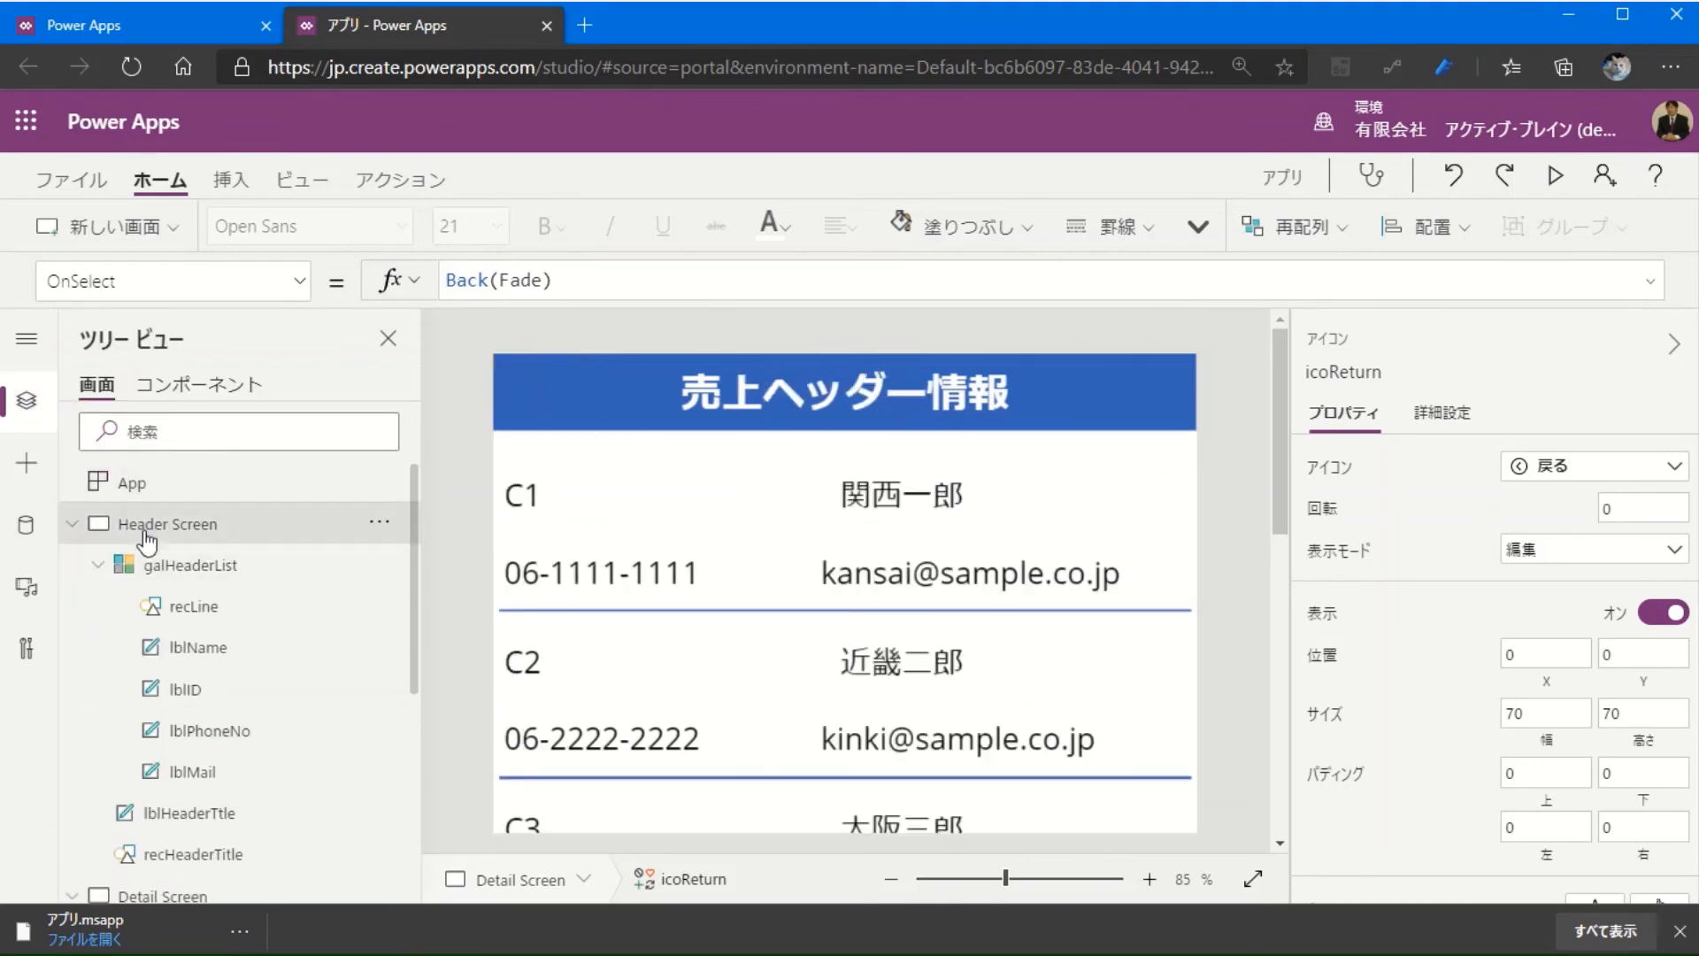
left_click(71, 523)
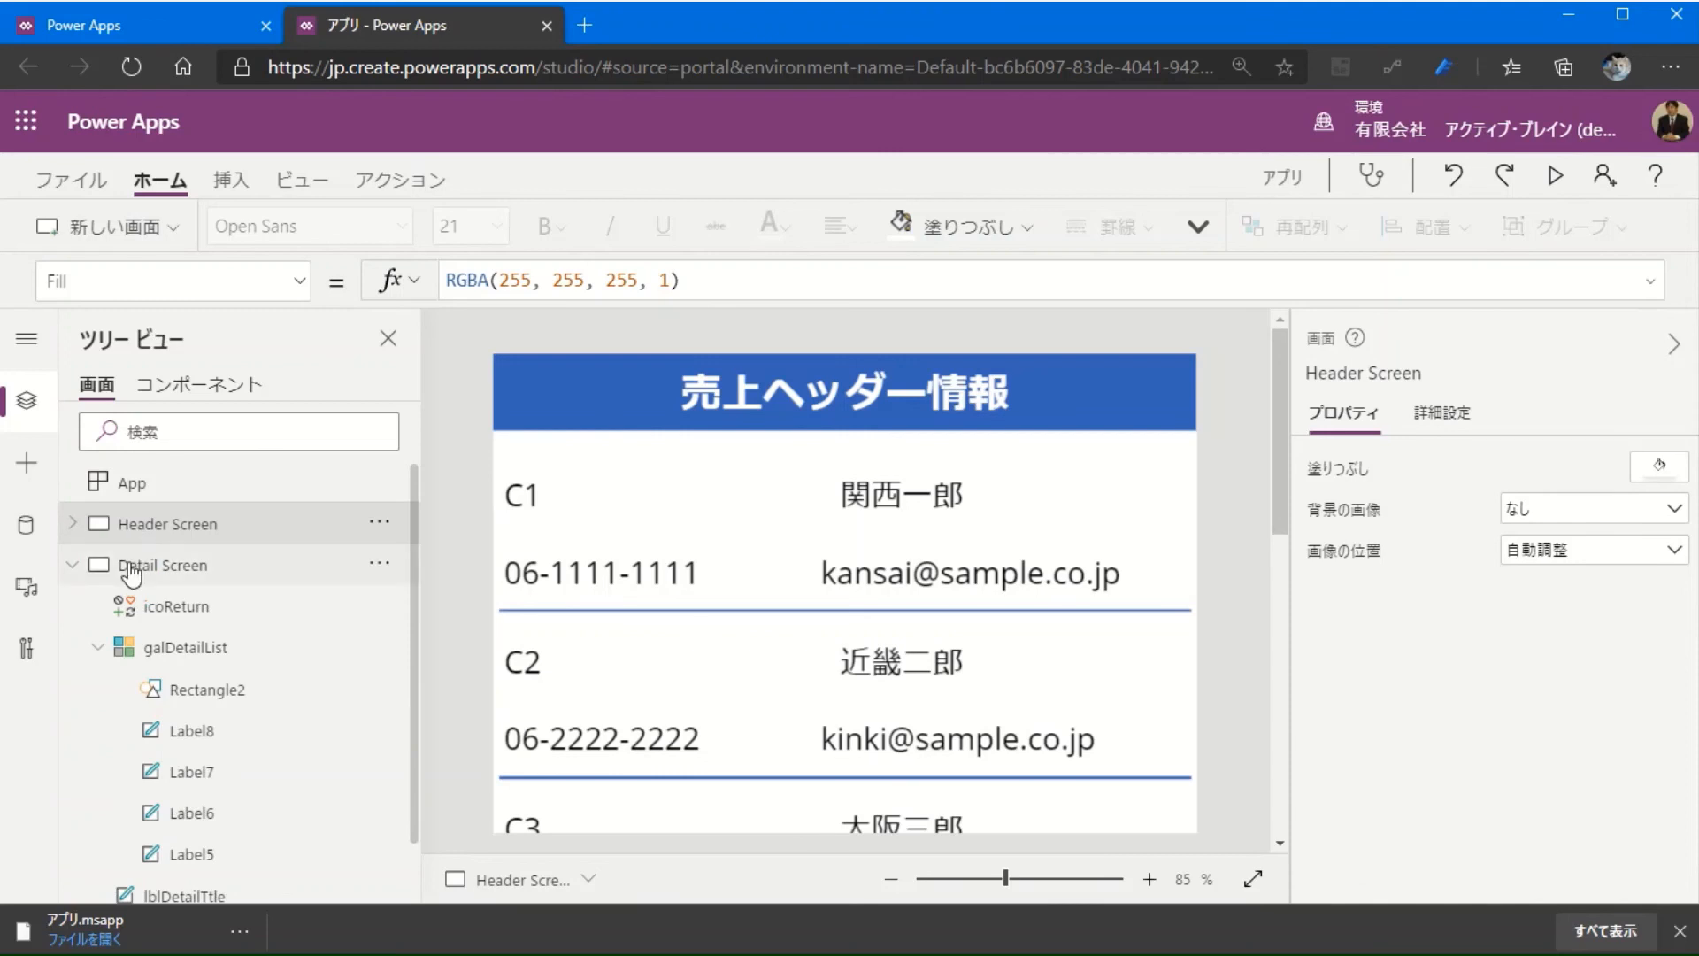
left_click(70, 567)
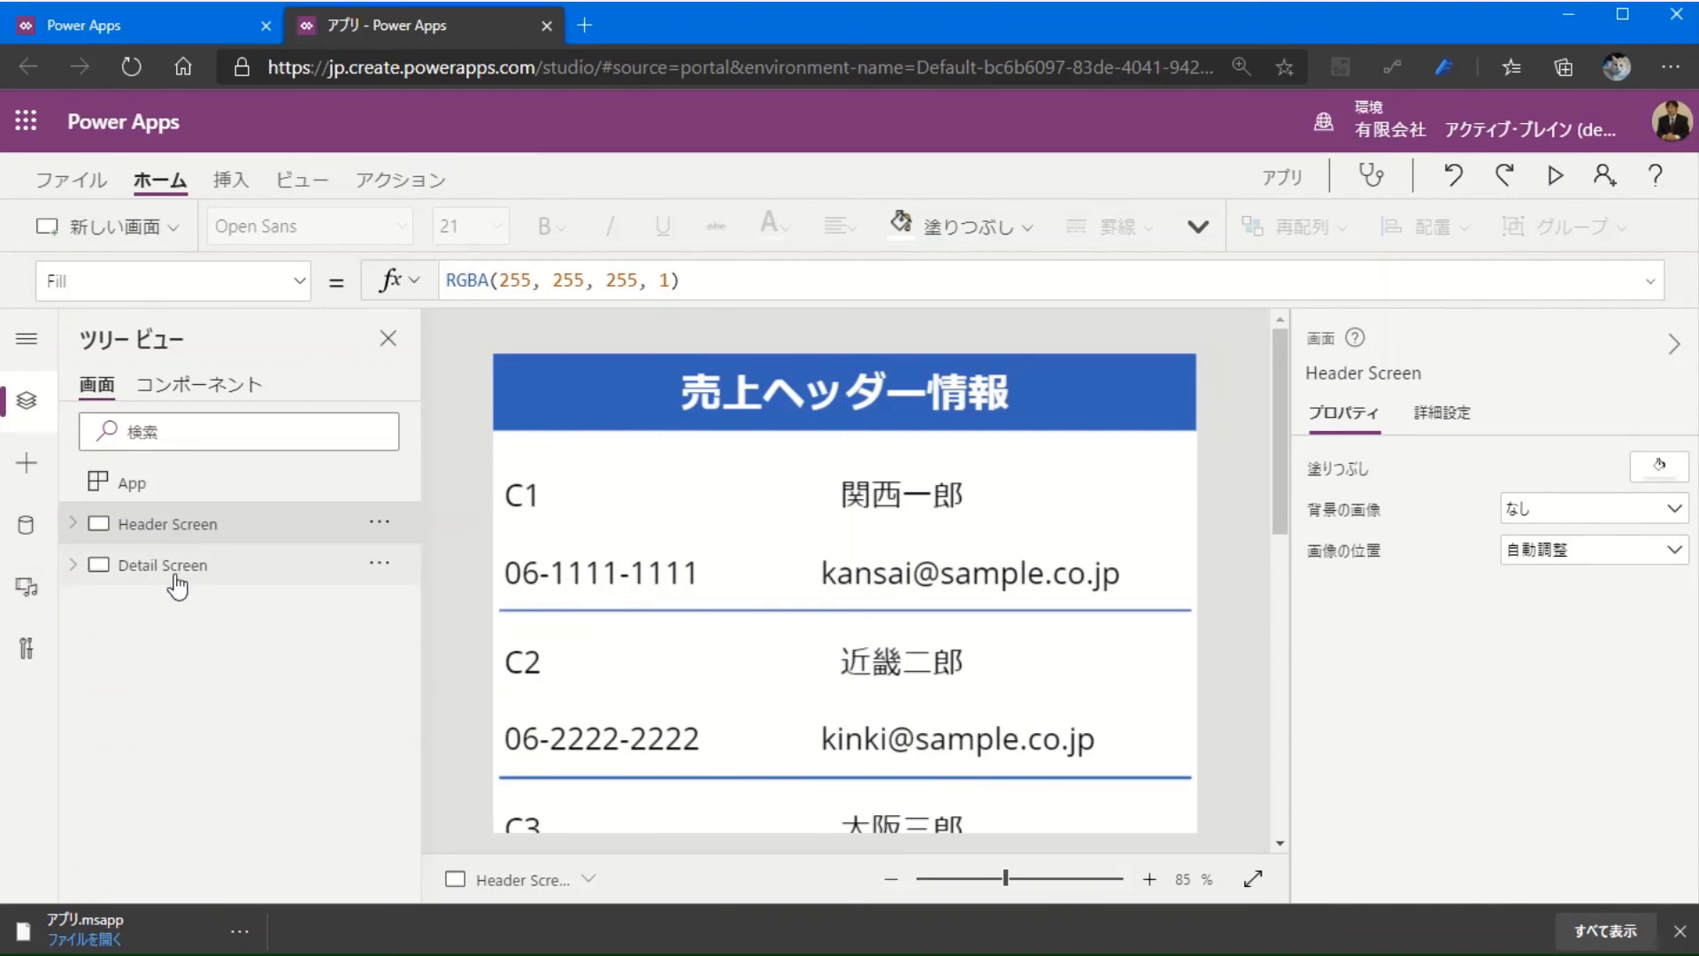
left_click(169, 566)
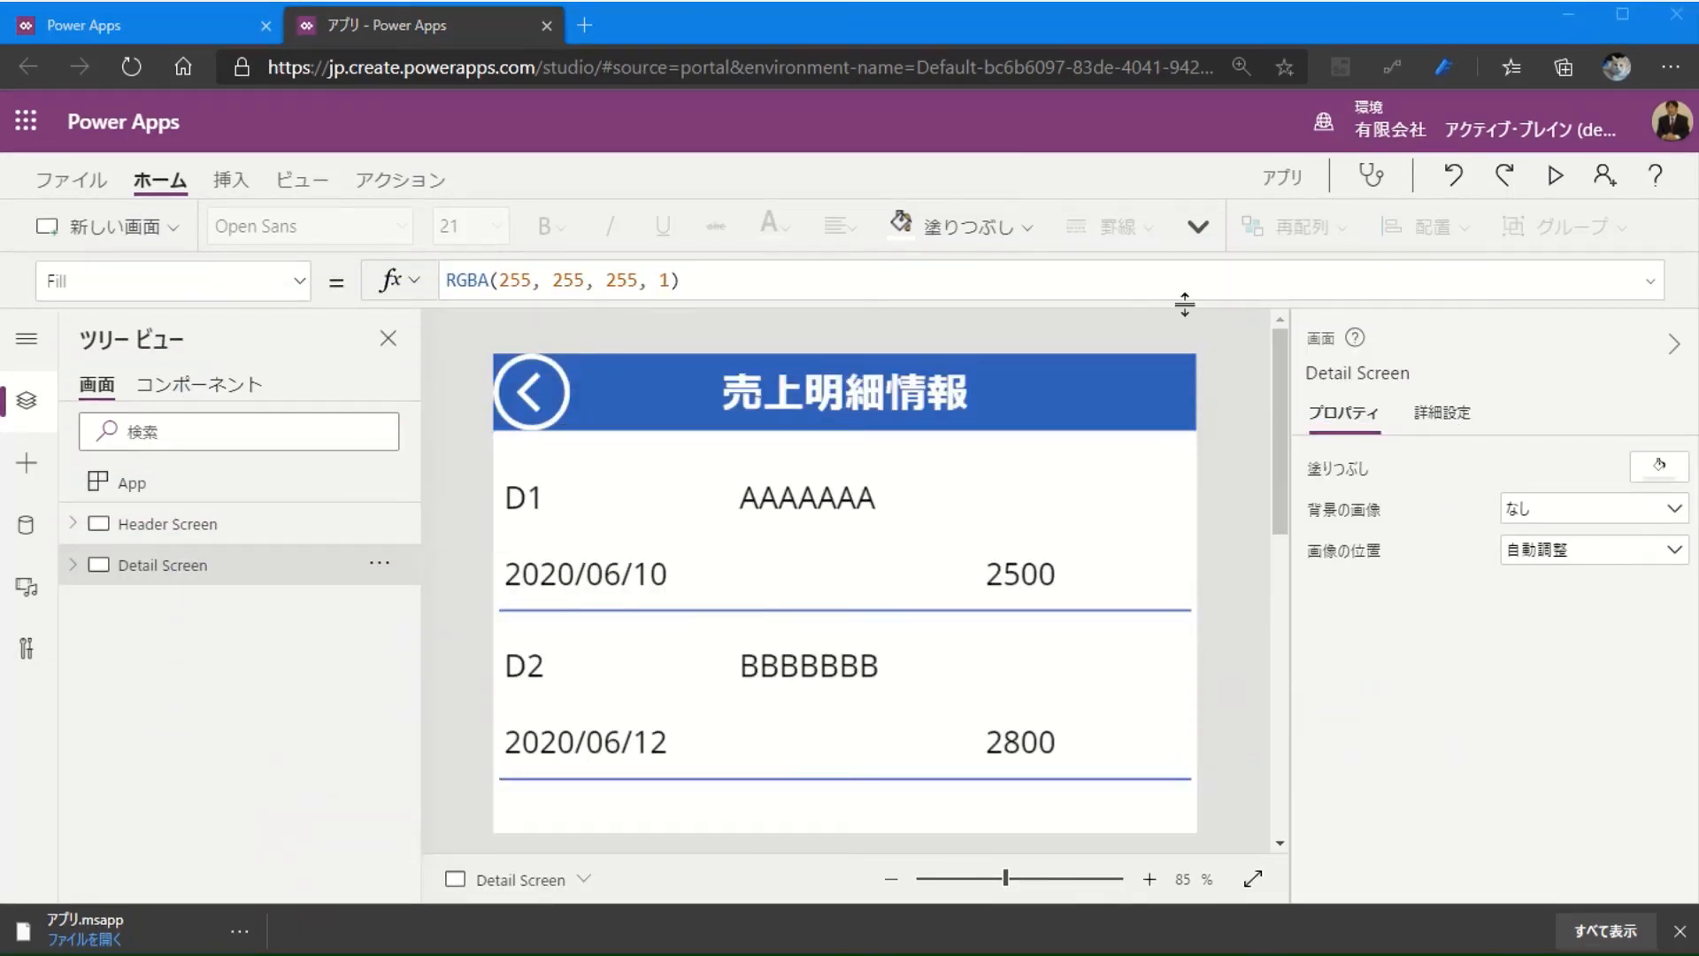
Step: Preview the app from Detail Screen, test the back icon with the second, fourth and first header items, and exit the preview
left_click(1554, 177)
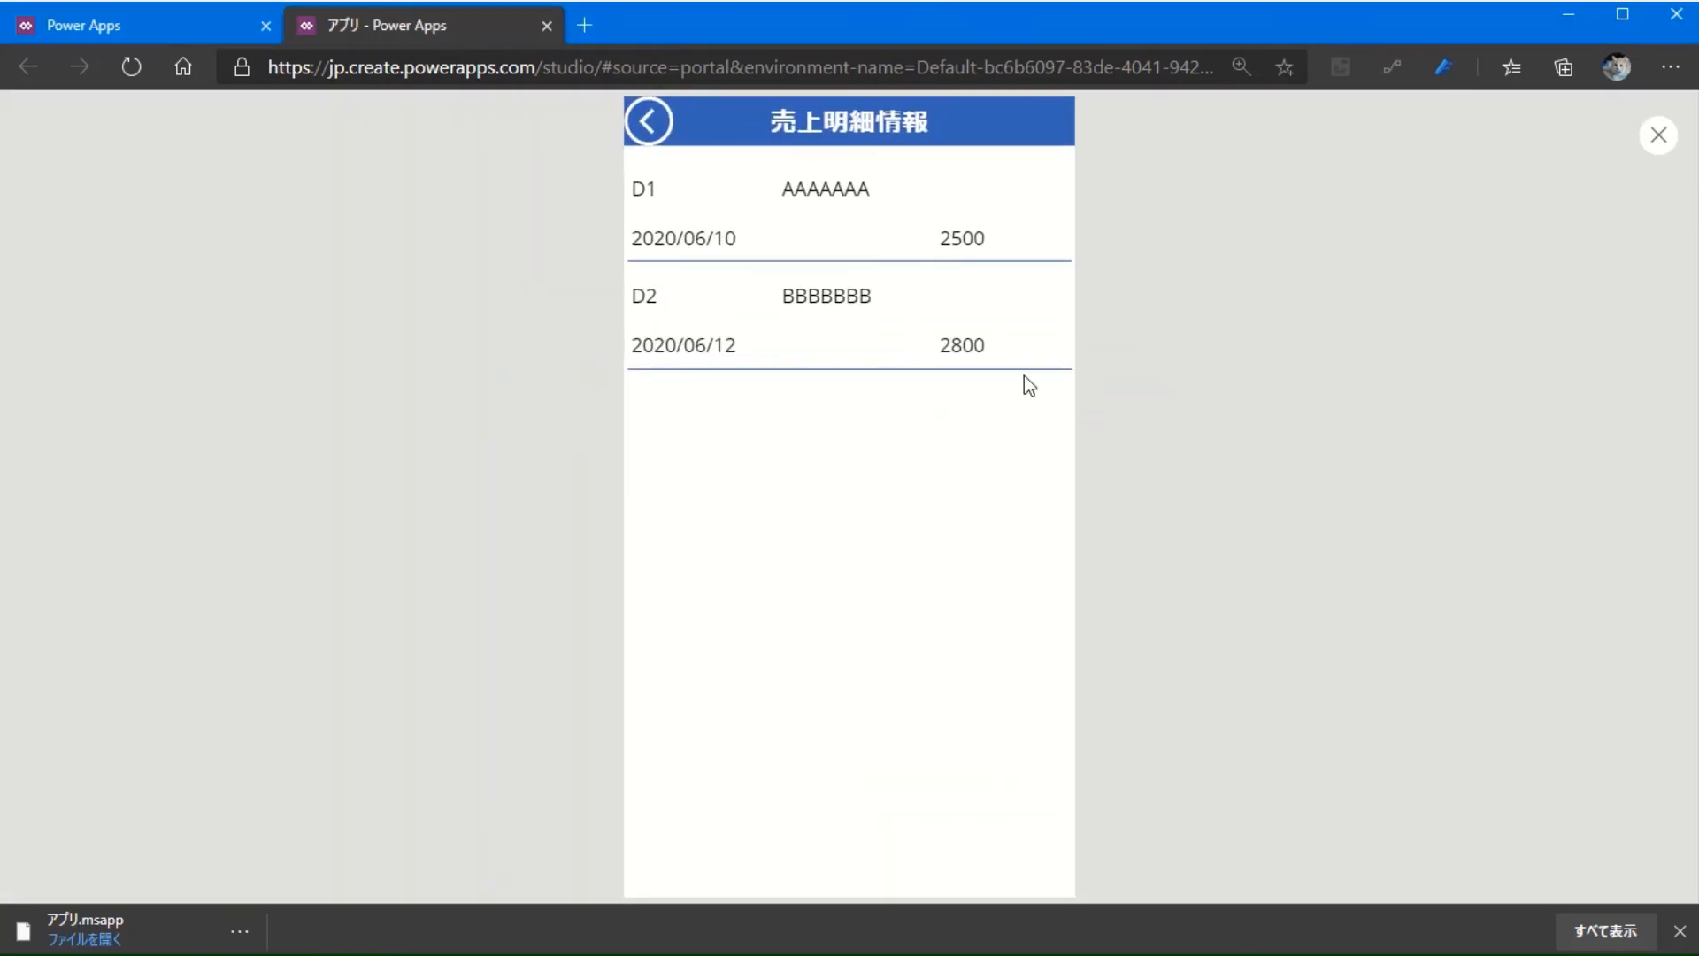
left_click(648, 122)
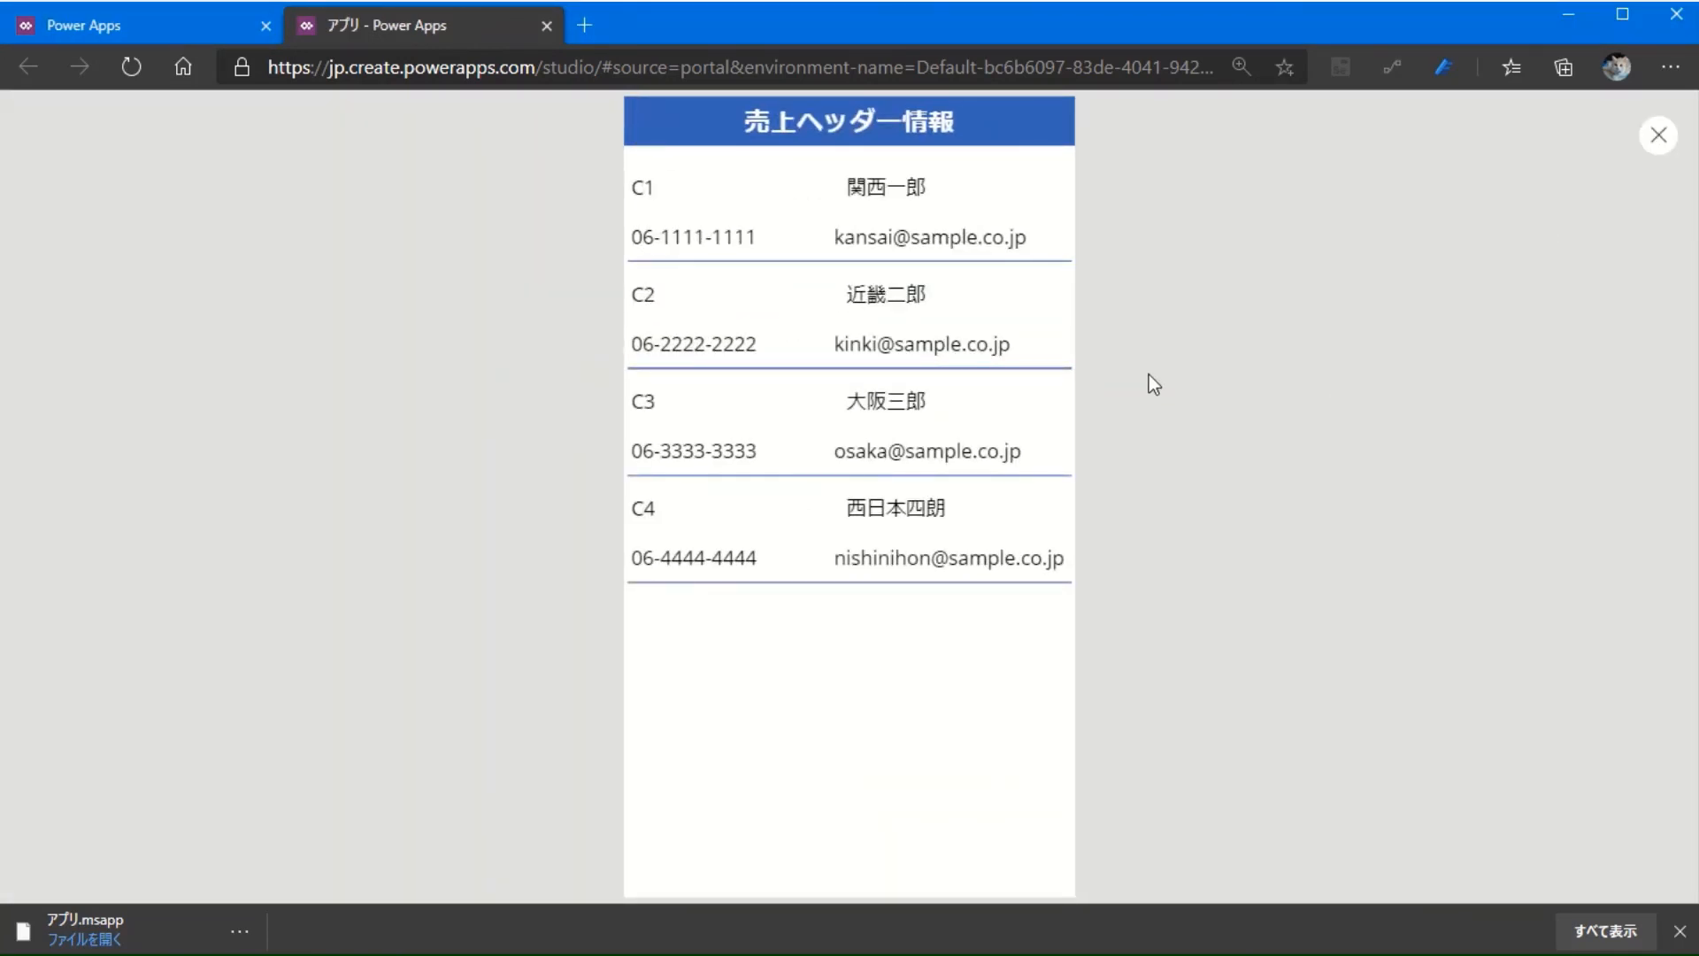
left_click(888, 337)
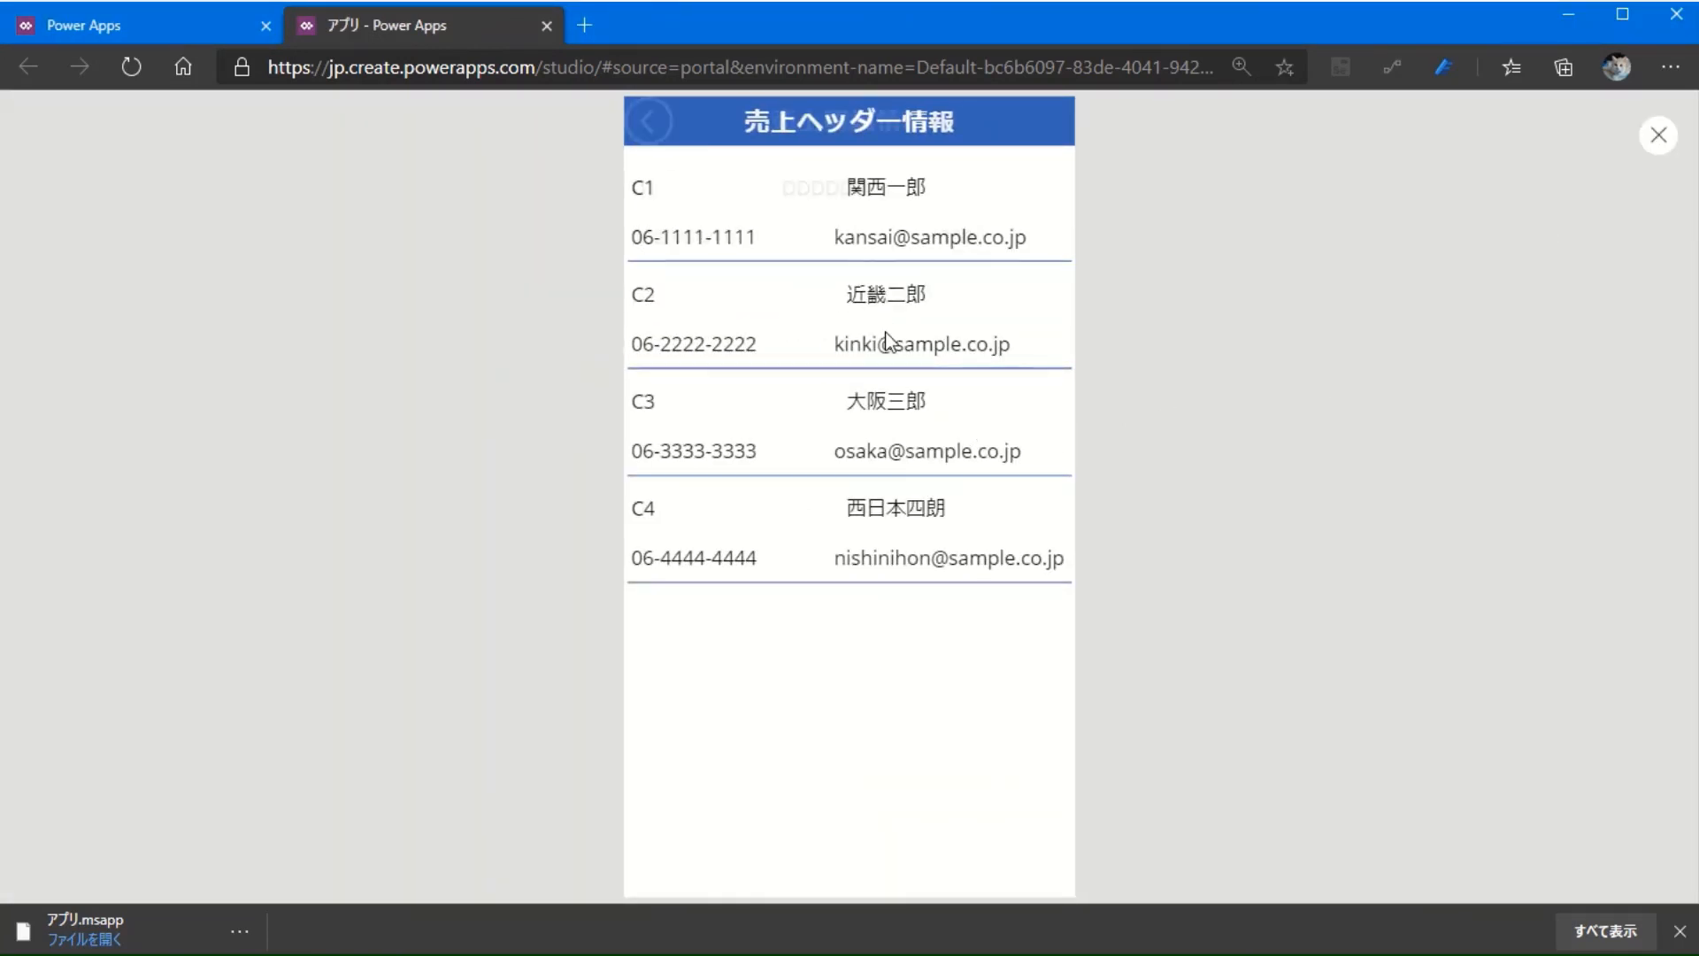
left_click(648, 122)
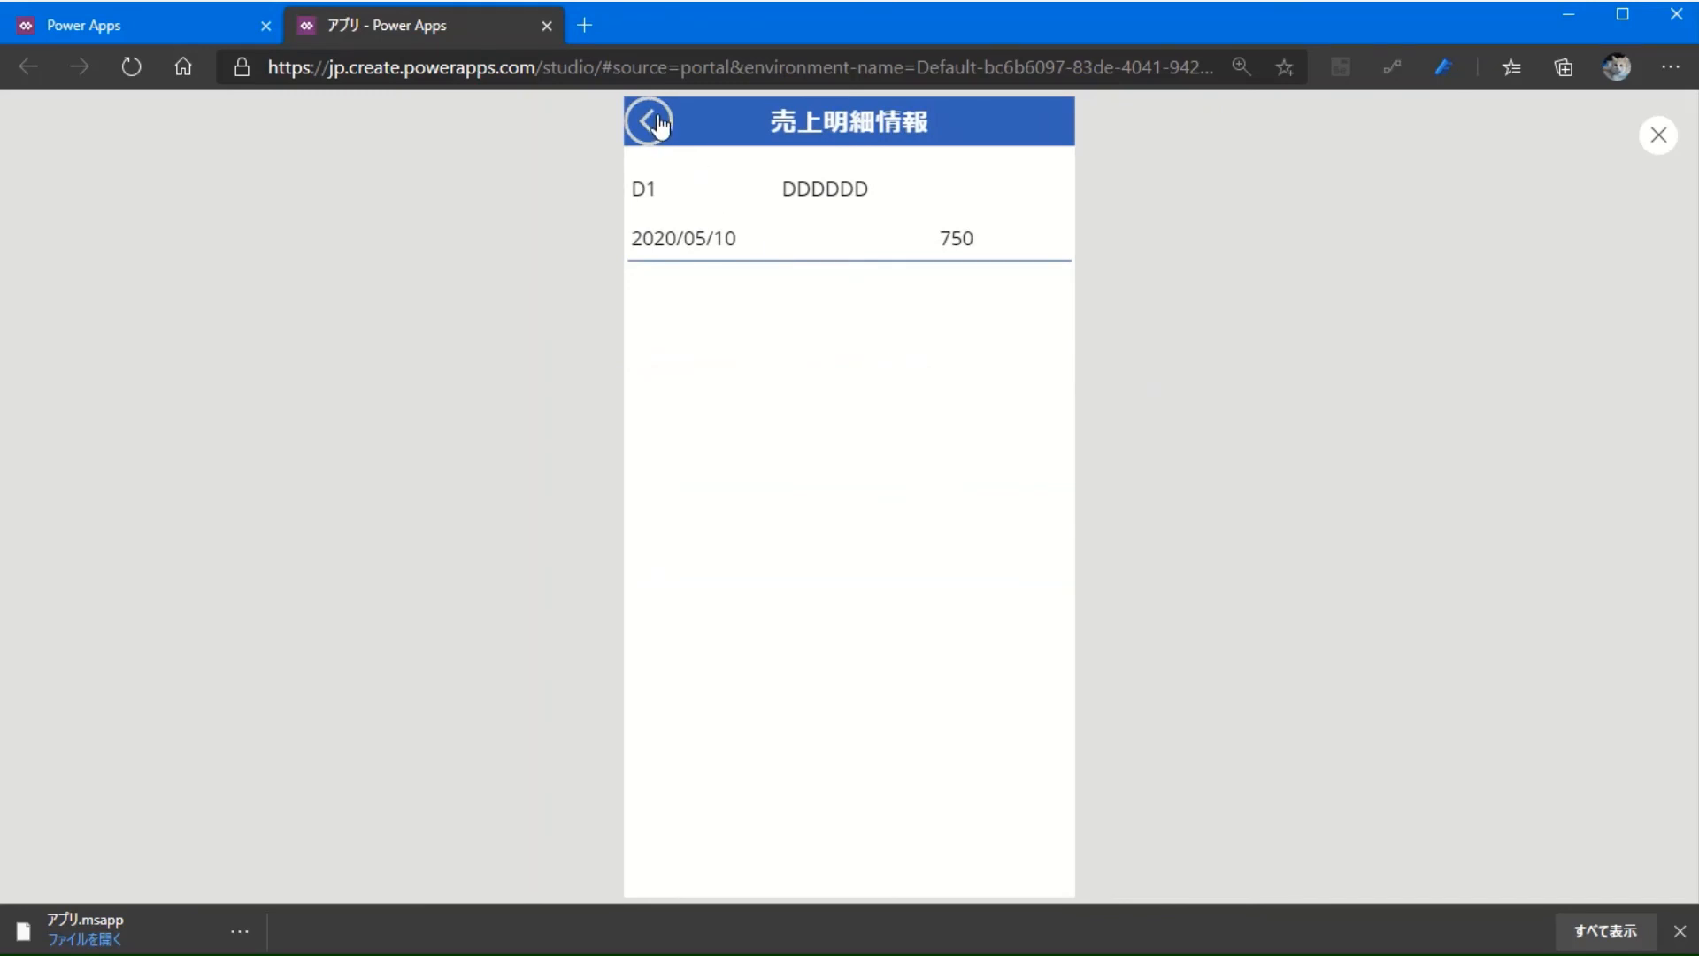
left_click(903, 520)
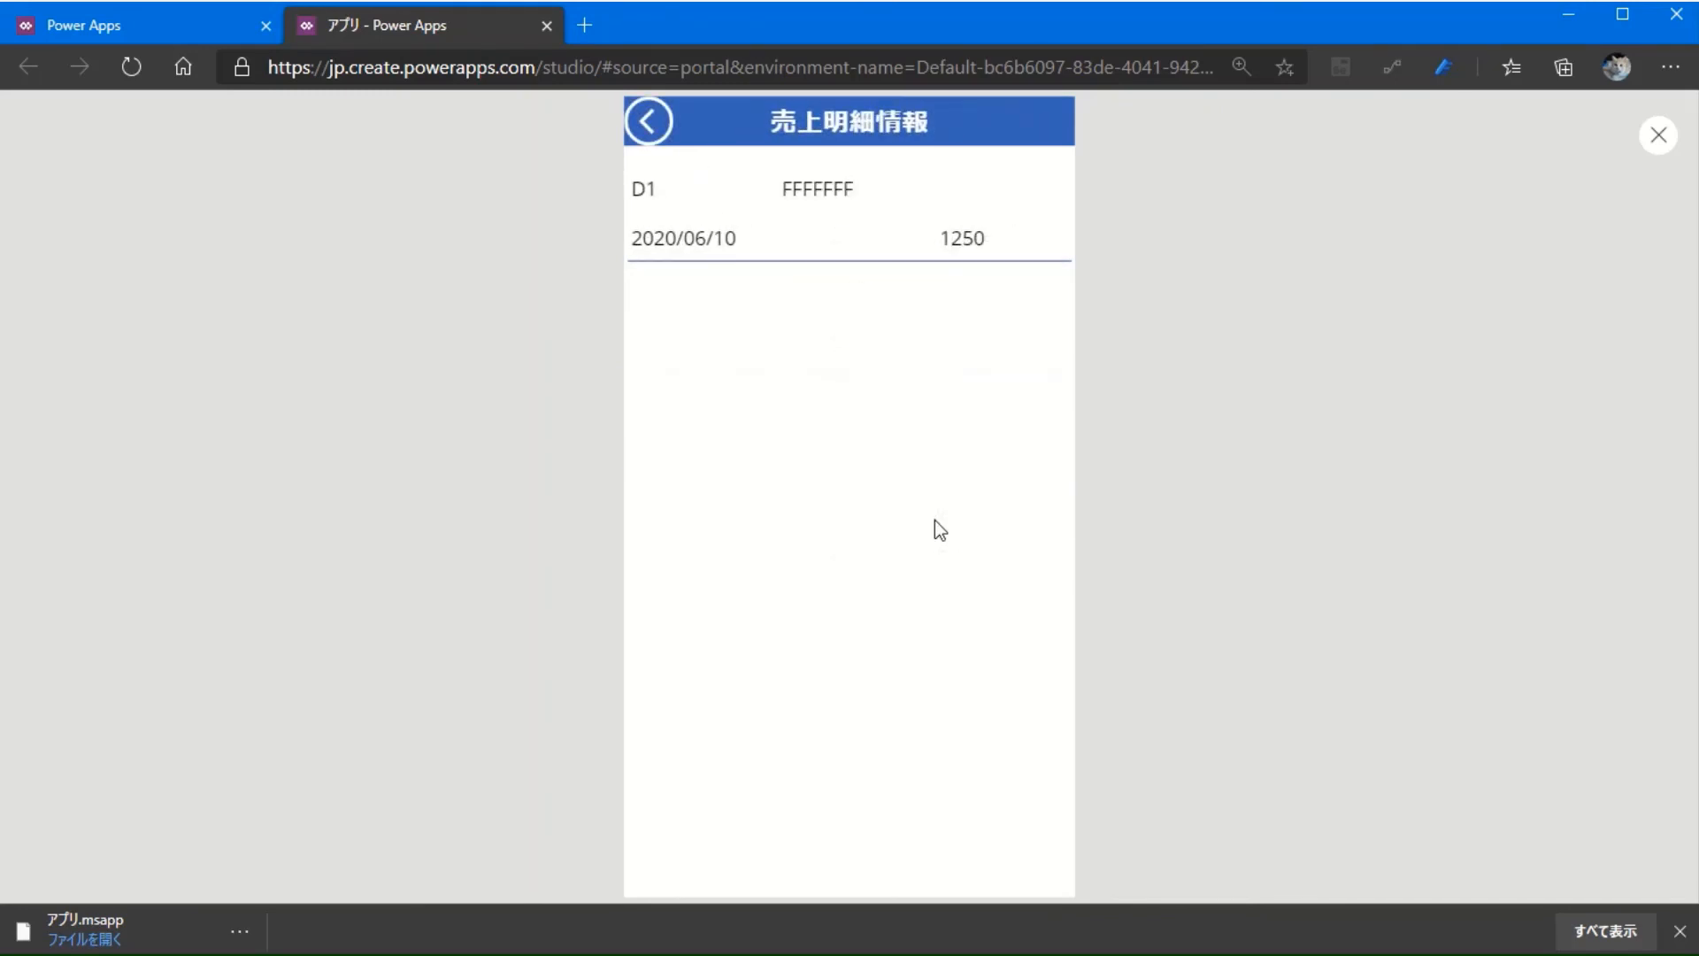
left_click(648, 122)
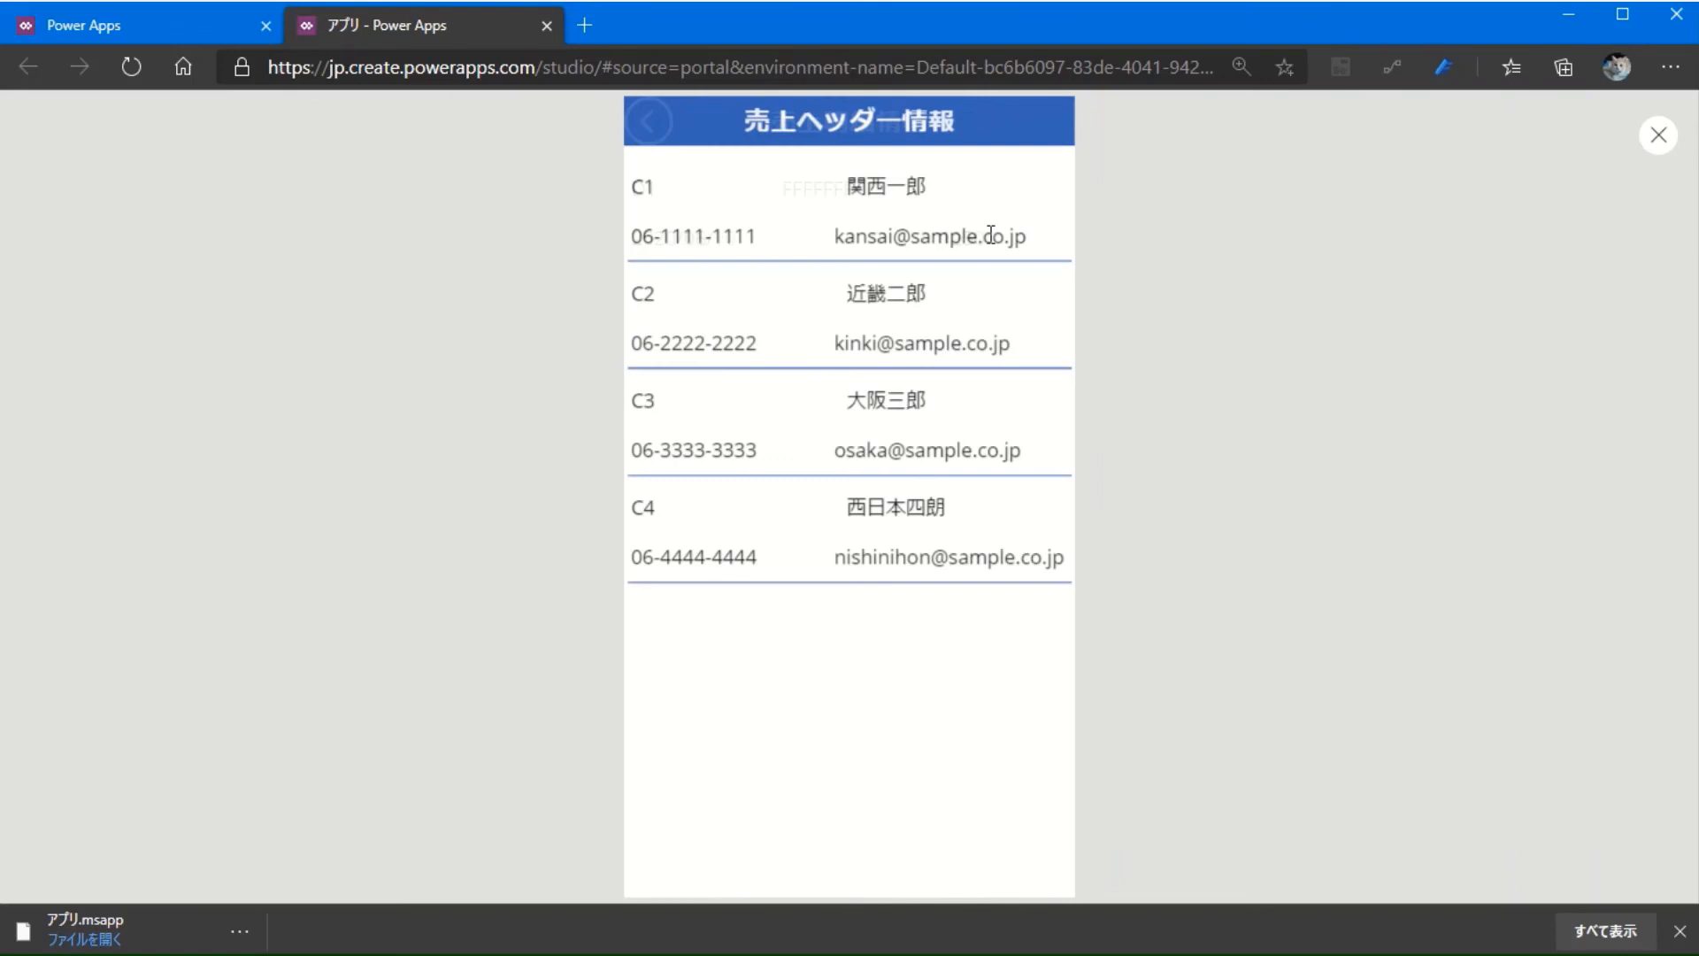
left_click(848, 196)
left_click(649, 123)
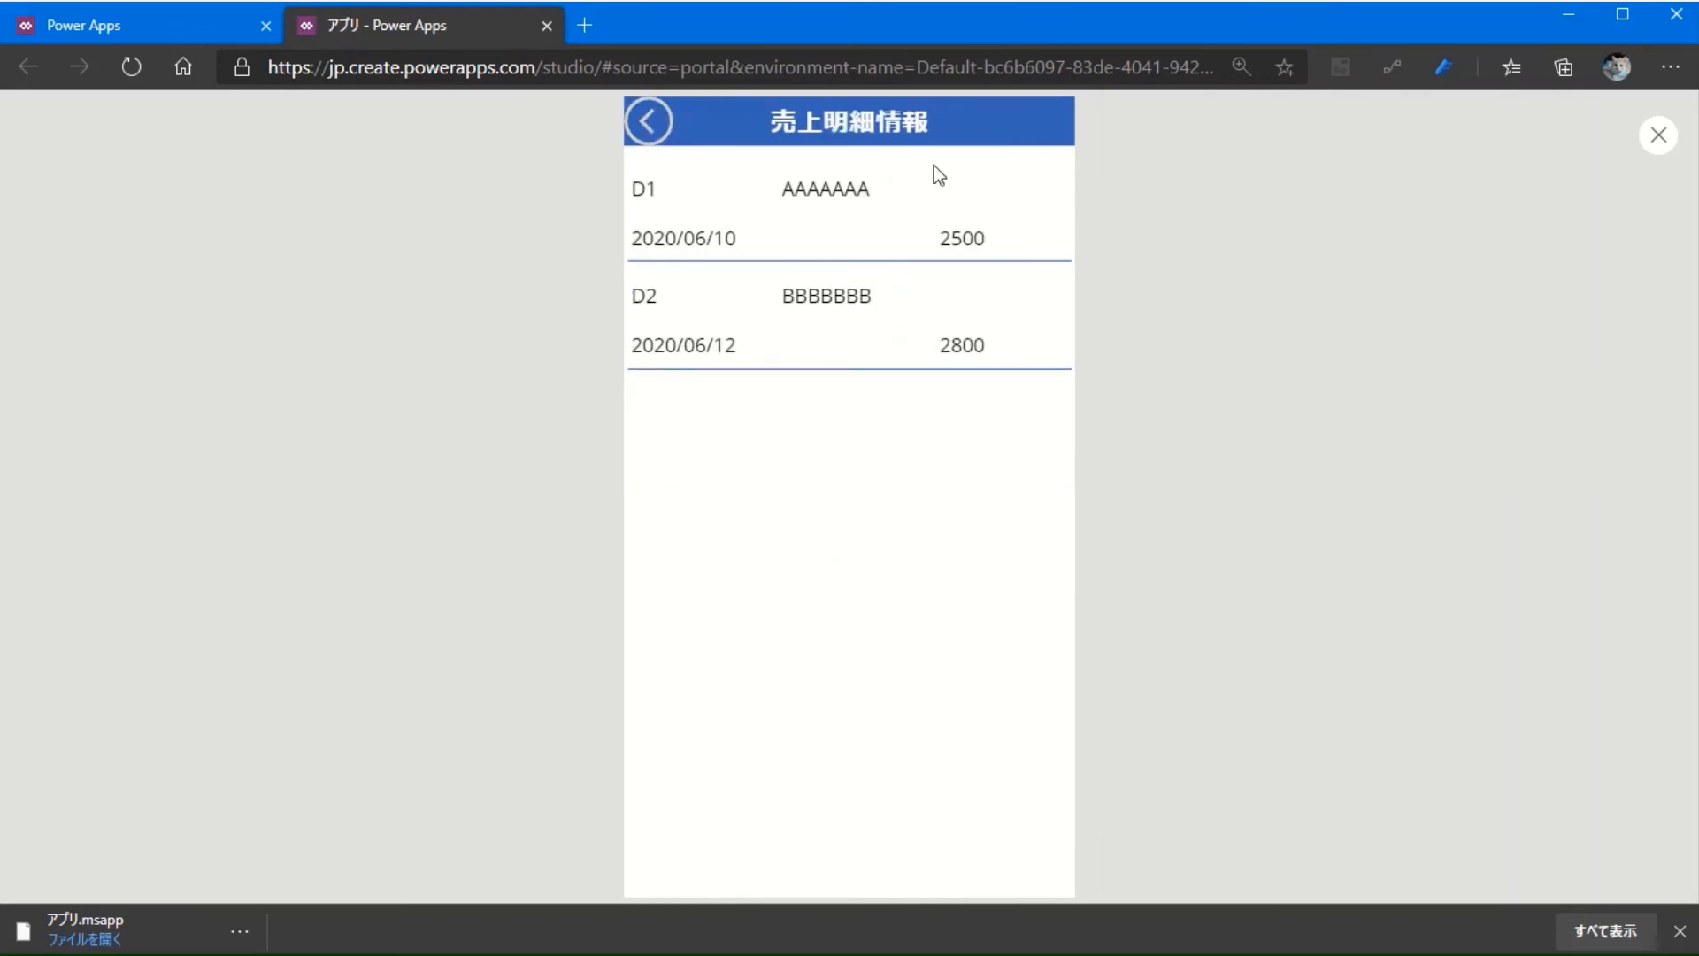
left_click(1658, 134)
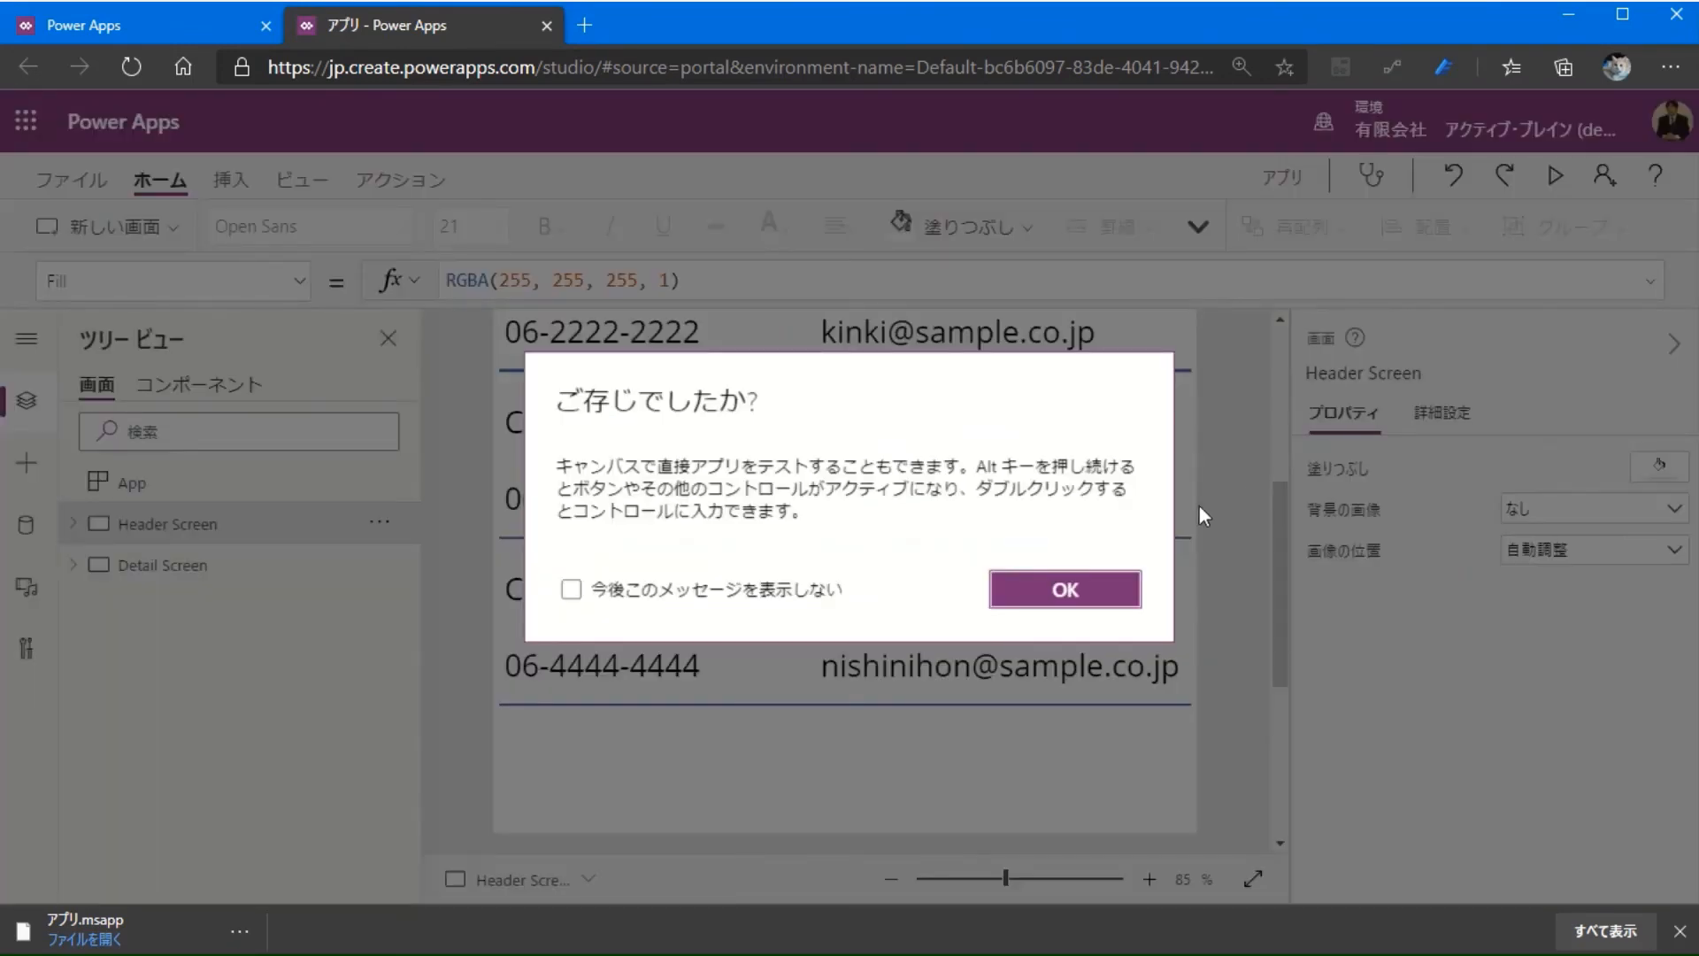
left_click(1102, 589)
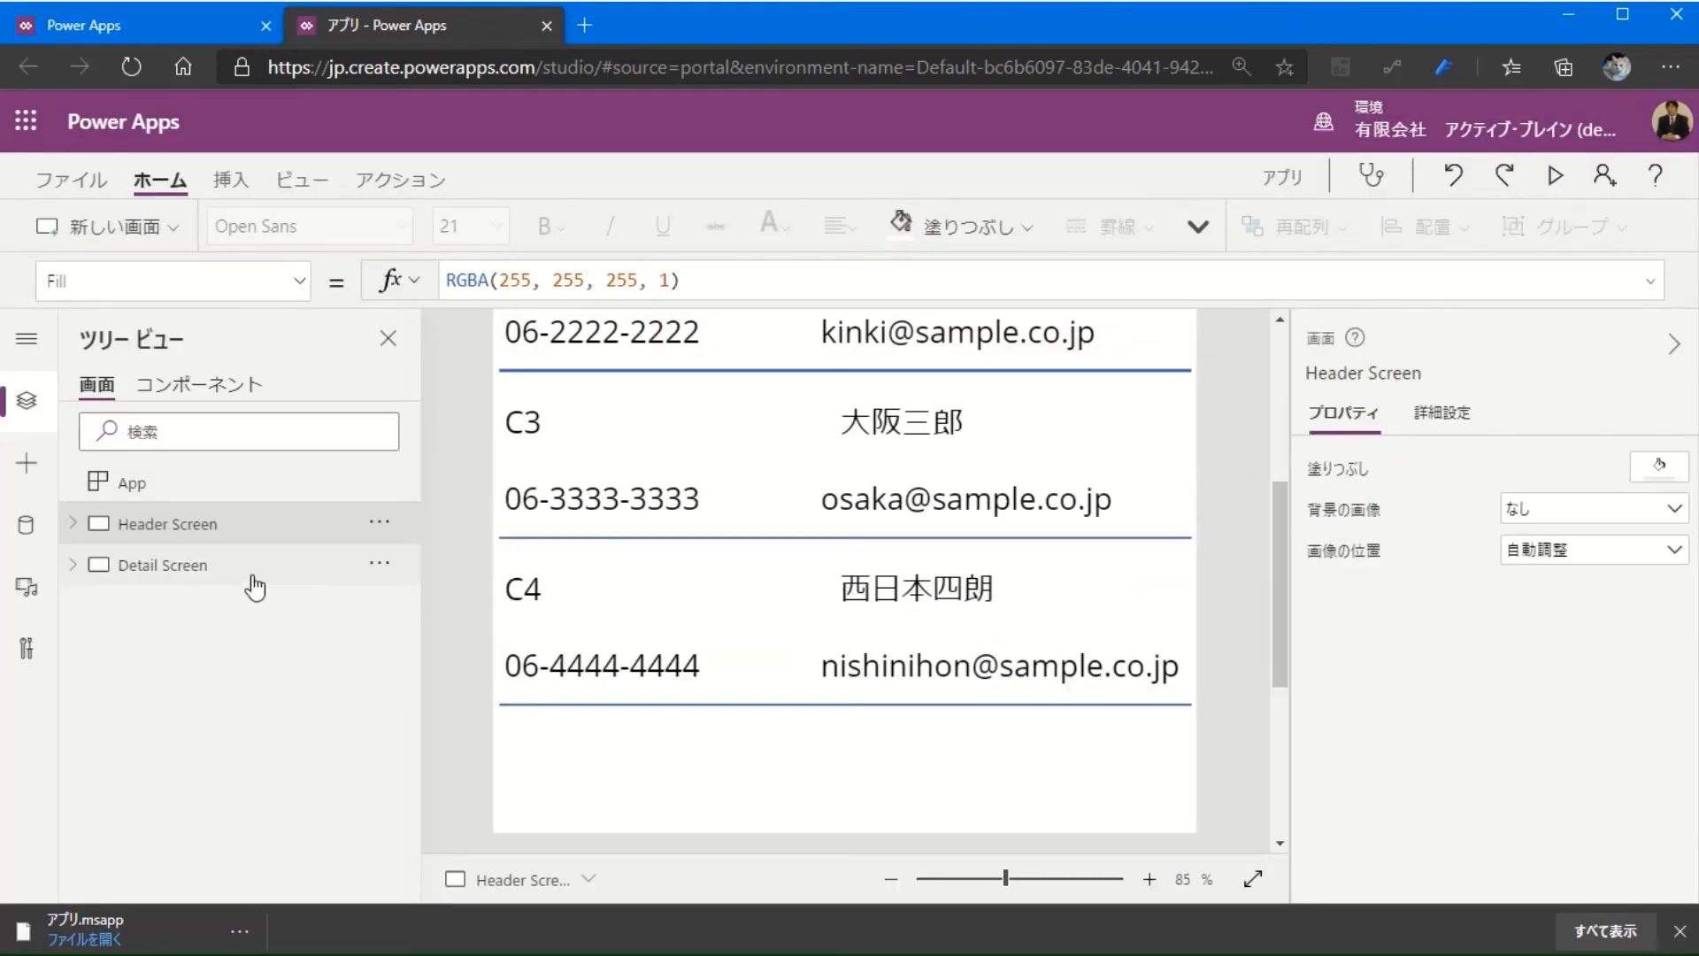
Step: Switch to Detail Screen briefly and return to the beginning of Header Screen
left_click(180, 574)
left_click(190, 530)
scroll(938, 496, "up", 1)
scroll(938, 495, "up", 3)
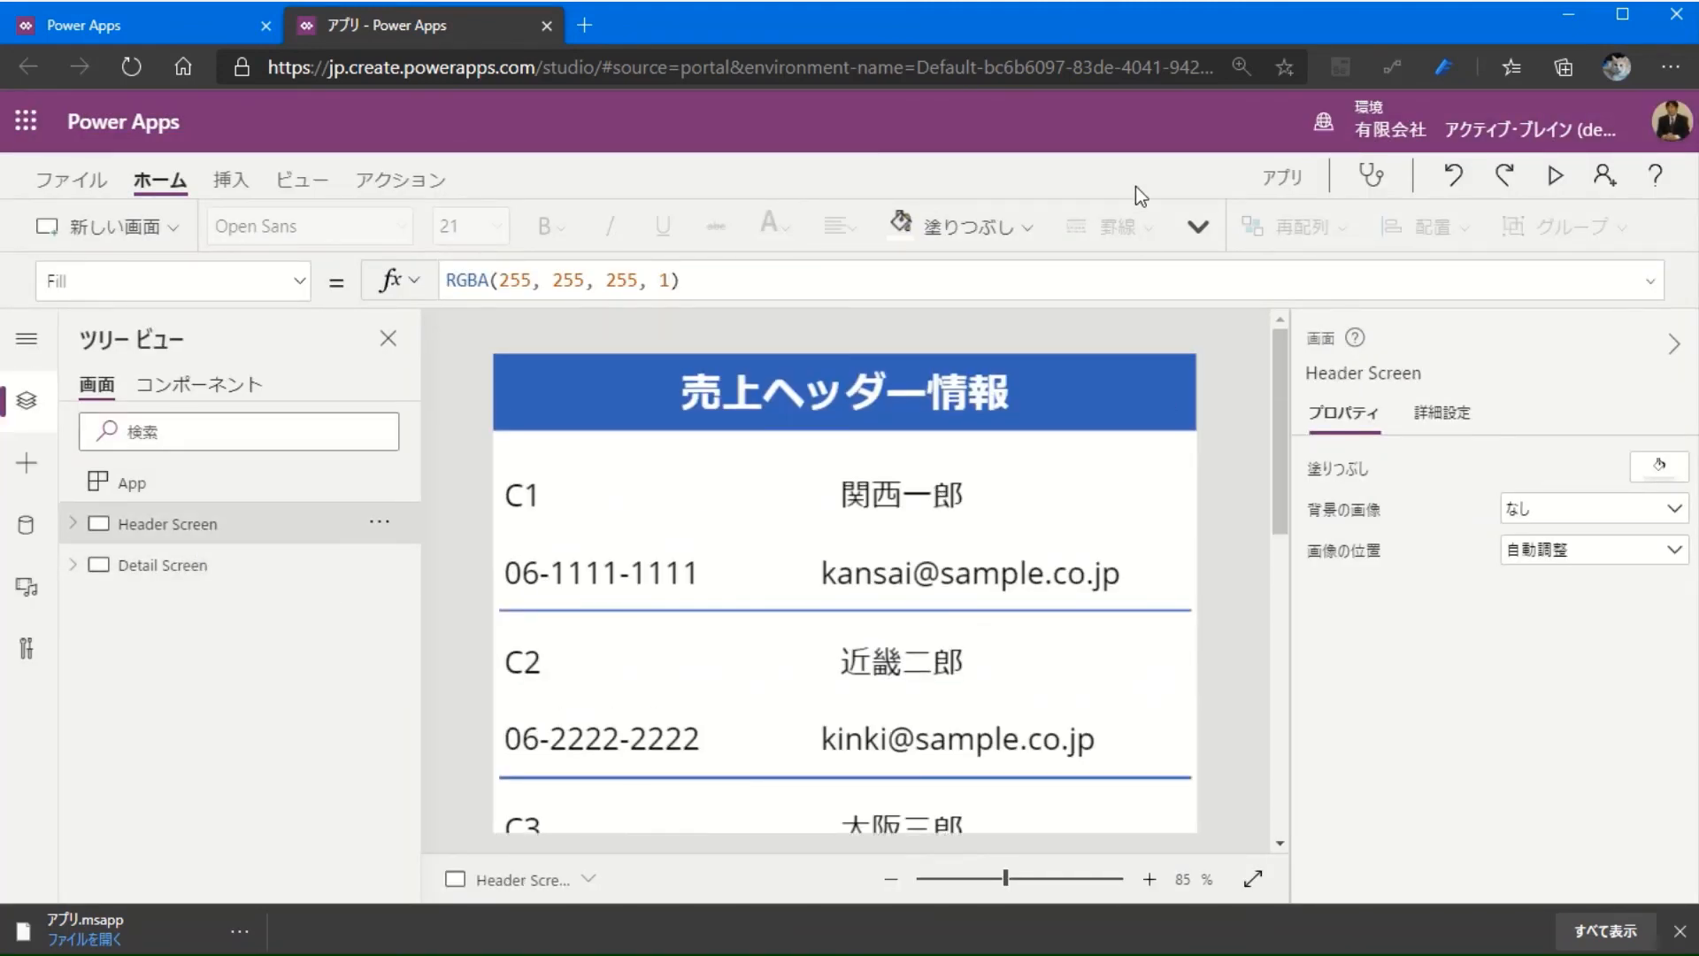